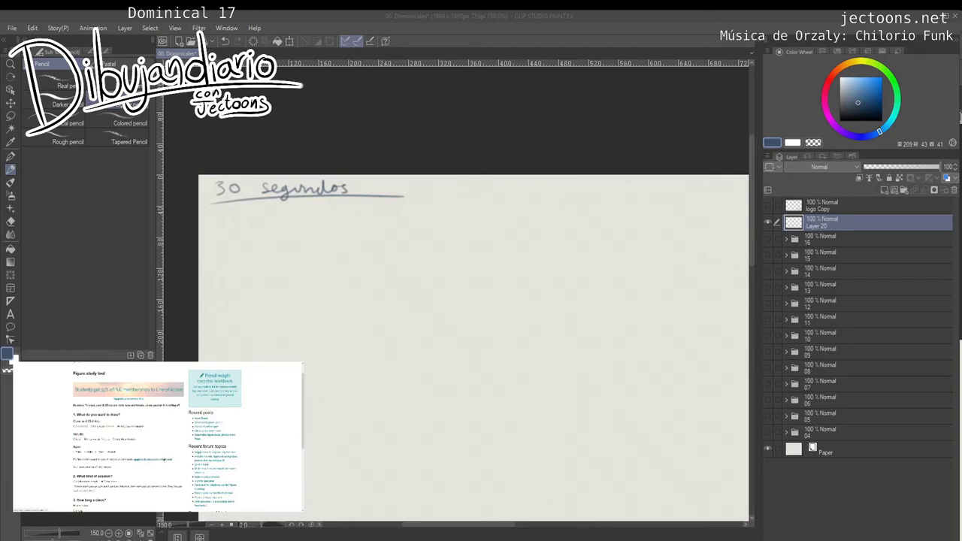
Review the figure study options on the Line of Action site and start the drawing session.
scroll(158, 438, "up", 2)
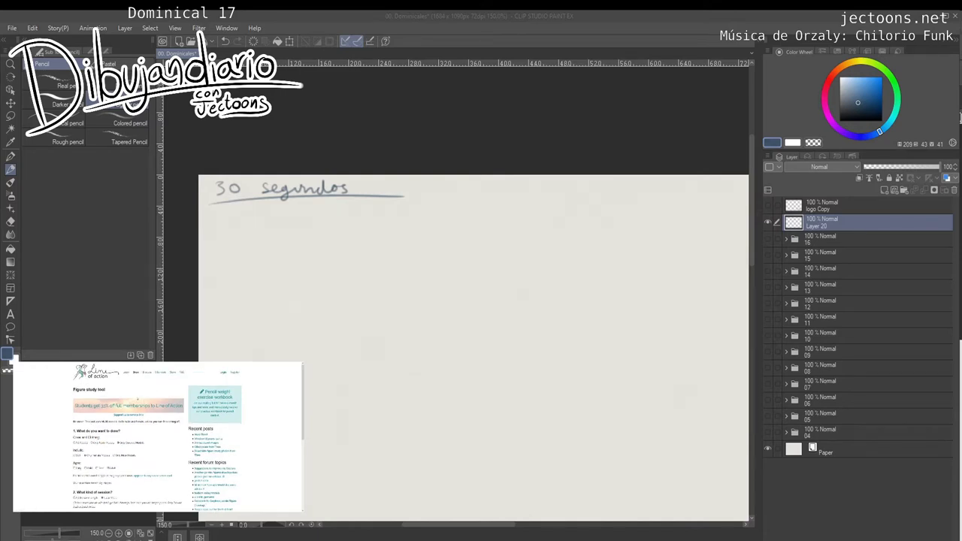
scroll(158, 439, "down", 3)
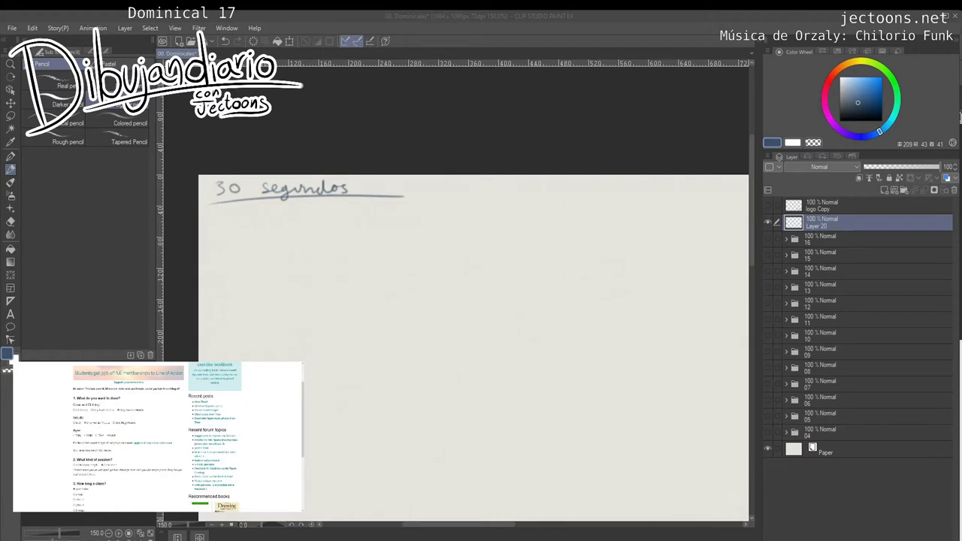
scroll(148, 426, "down", 5)
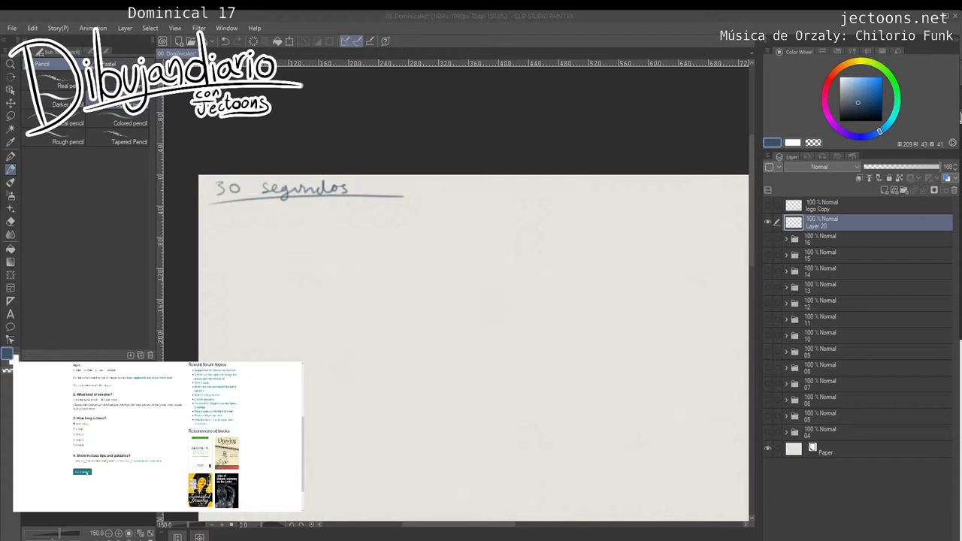
left_click(83, 473)
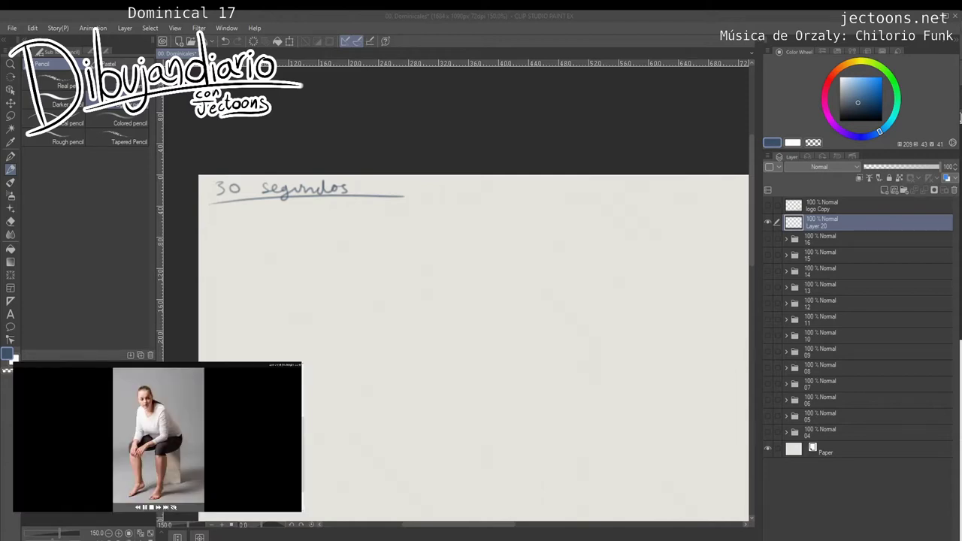
Switch to Clip Studio Paint and sketch the seated woman's head, torso, arms and upper thigh below the "30 segundos" heading.
left_click(370, 16)
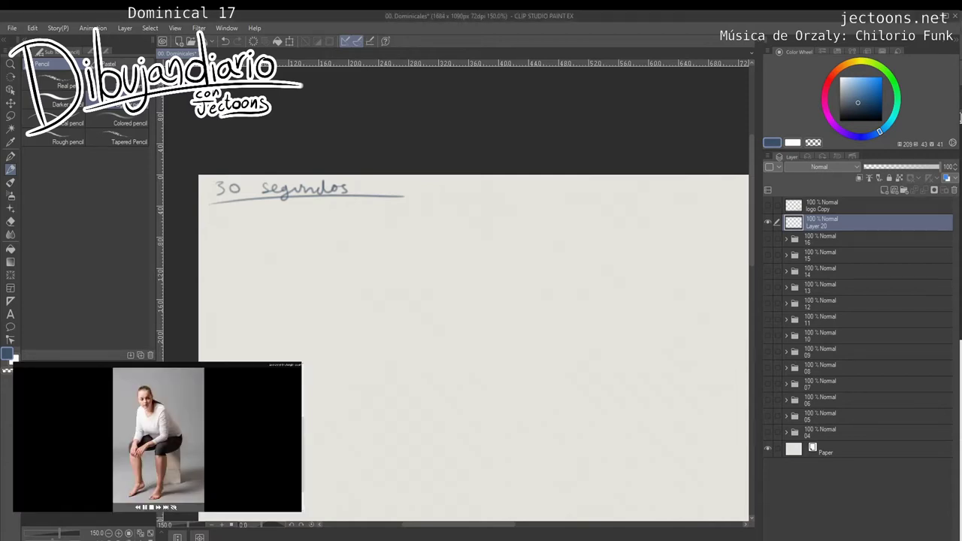
left_click_drag(451, 301, 451, 299)
scroll(474, 346, "down", 3)
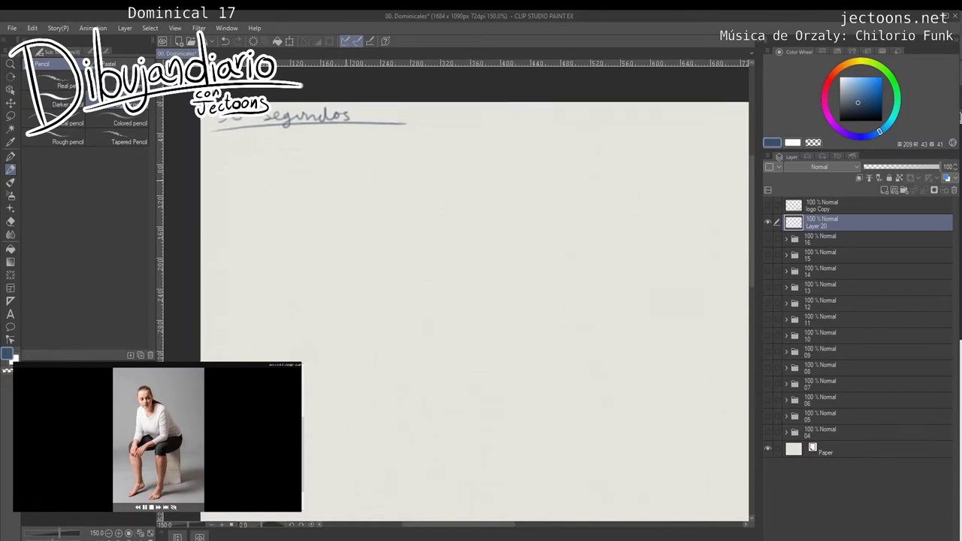
mouse_move(281, 194)
left_mouse_down()
mouse_move(285, 160)
mouse_move(302, 159)
mouse_move(293, 199)
mouse_move(299, 176)
mouse_move(293, 197)
mouse_move(316, 182)
mouse_move(375, 222)
left_mouse_up()
left_click_drag(368, 228, 382, 248)
mouse_move(313, 181)
left_mouse_down()
mouse_move(328, 198)
mouse_move(319, 213)
left_mouse_up()
mouse_move(327, 198)
left_mouse_down()
mouse_move(331, 234)
mouse_move(319, 225)
left_mouse_up()
mouse_move(319, 225)
left_mouse_down()
mouse_move(324, 251)
mouse_move(284, 264)
left_mouse_up()
mouse_move(263, 201)
left_mouse_down()
mouse_move(265, 240)
mouse_move(280, 240)
left_mouse_up()
mouse_move(282, 239)
left_mouse_down()
mouse_move(299, 241)
mouse_move(299, 259)
mouse_move(361, 291)
left_mouse_up()
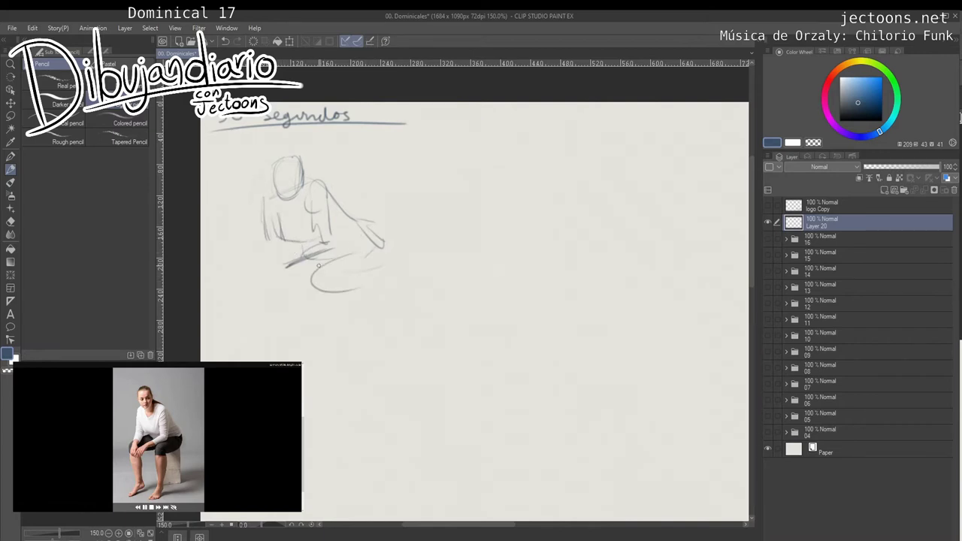
Sketch the seated woman's thigh, joined hands, lower legs and feet to complete the pose.
left_click_drag(380, 259, 311, 284)
mouse_move(305, 290)
left_mouse_down()
mouse_move(304, 309)
mouse_move(327, 323)
left_mouse_up()
mouse_move(335, 287)
left_mouse_down()
mouse_move(331, 357)
mouse_move(306, 364)
left_mouse_up()
mouse_move(275, 259)
left_mouse_down()
mouse_move(293, 257)
mouse_move(272, 272)
mouse_move(264, 256)
mouse_move(286, 323)
left_mouse_up()
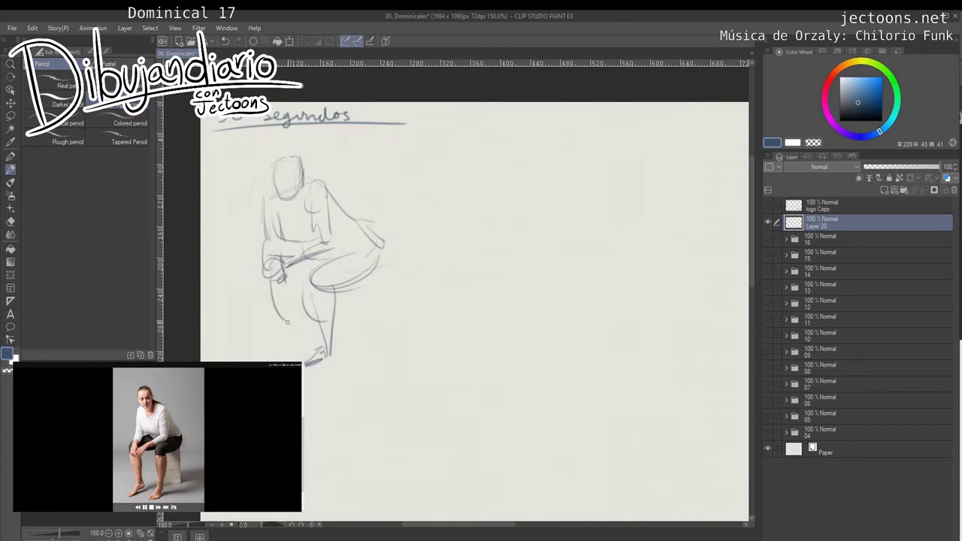
mouse_move(268, 279)
left_mouse_down()
mouse_move(291, 339)
mouse_move(278, 343)
mouse_move(289, 347)
mouse_move(298, 325)
left_mouse_up()
left_click_drag(312, 270, 321, 269)
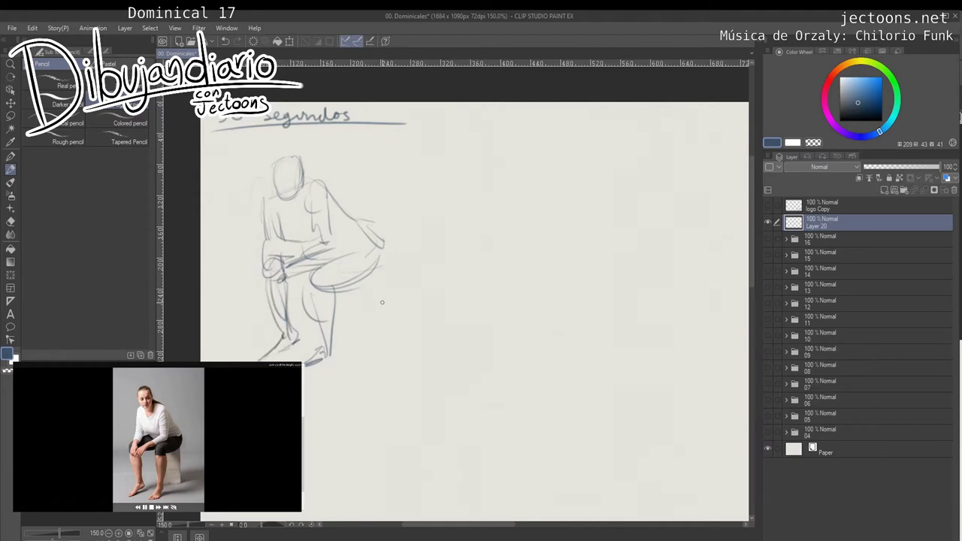
Sketch the ballet dancer beside the seated figure with outstretched arms, one leg extended sideways and a straight supporting leg.
mouse_move(399, 326)
left_mouse_down()
mouse_move(332, 310)
mouse_move(368, 310)
mouse_move(318, 312)
left_mouse_up()
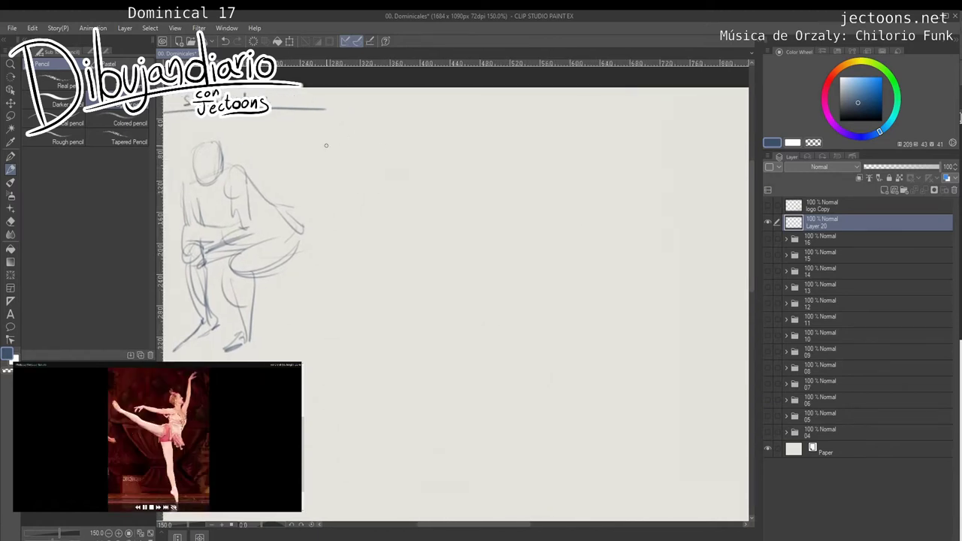
mouse_move(392, 153)
left_mouse_down()
mouse_move(396, 145)
mouse_move(325, 159)
mouse_move(304, 141)
mouse_move(283, 146)
mouse_move(399, 174)
mouse_move(448, 116)
mouse_move(389, 212)
left_mouse_up()
mouse_move(420, 166)
left_mouse_down()
mouse_move(427, 214)
mouse_move(387, 226)
mouse_move(373, 218)
mouse_move(420, 224)
mouse_move(371, 218)
mouse_move(289, 183)
left_mouse_up()
mouse_move(242, 160)
left_mouse_down()
mouse_move(362, 226)
mouse_move(413, 216)
mouse_move(401, 281)
left_mouse_up()
left_click_drag(388, 227, 394, 293)
mouse_move(407, 239)
left_mouse_down()
mouse_move(398, 369)
mouse_move(409, 396)
left_mouse_up()
left_click_drag(406, 340, 406, 367)
mouse_move(403, 328)
left_mouse_down()
mouse_move(408, 230)
mouse_move(409, 293)
left_mouse_up()
Refine the ballet dancer's head, hair, neck and curved torso with additional pencil strokes.
left_click_drag(400, 161, 392, 189)
left_click_drag(402, 167, 399, 187)
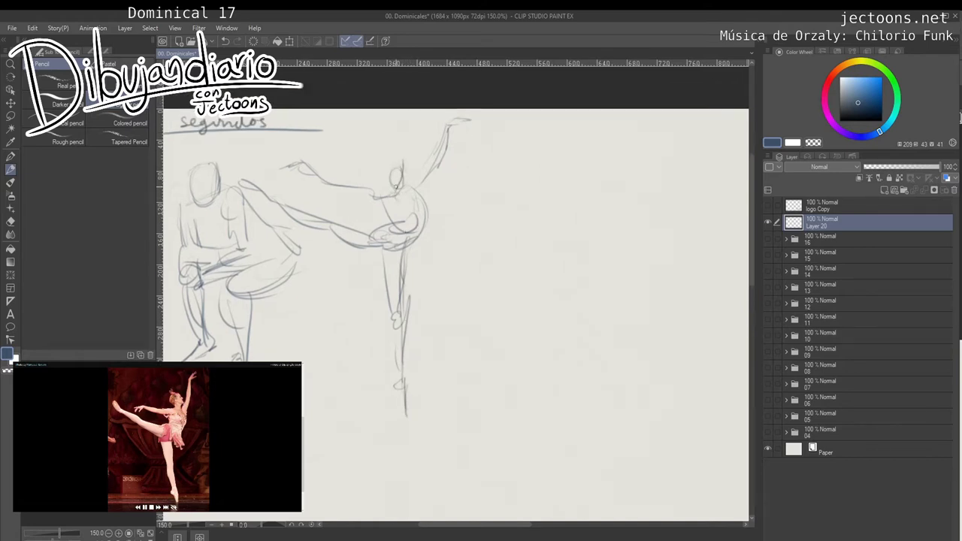
left_click_drag(400, 243, 426, 220)
mouse_move(399, 190)
left_mouse_down()
mouse_move(415, 242)
mouse_move(387, 160)
mouse_move(404, 156)
mouse_move(407, 171)
mouse_move(393, 164)
mouse_move(398, 155)
mouse_move(408, 195)
left_mouse_up()
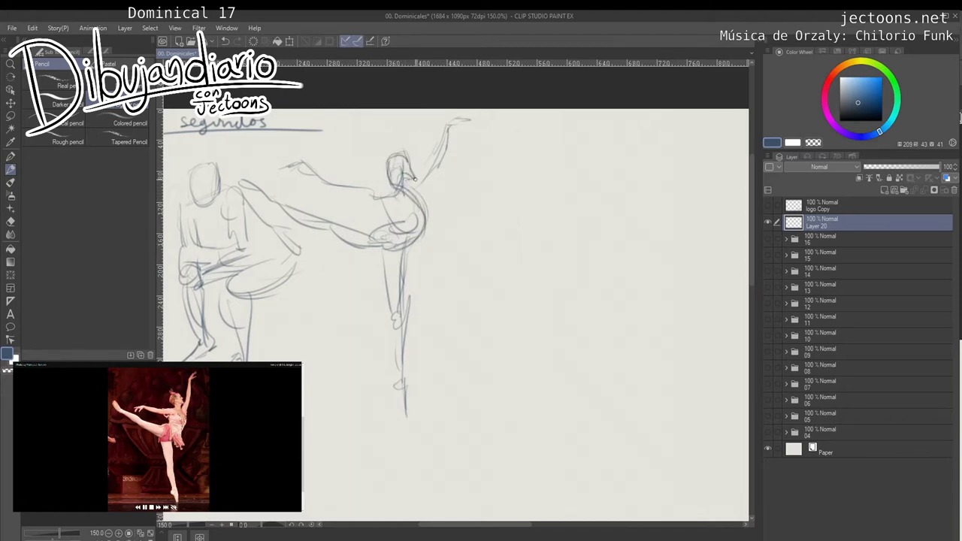
left_click_drag(397, 156, 414, 179)
mouse_move(397, 156)
left_mouse_down()
mouse_move(391, 182)
mouse_move(411, 245)
left_mouse_up()
left_click_drag(394, 206, 408, 221)
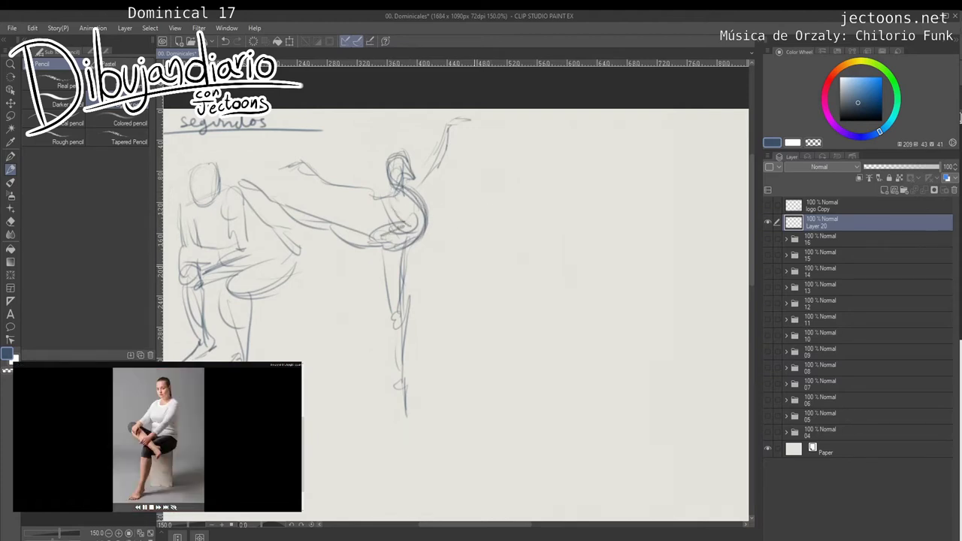
Sketch the head, shoulders, arms and torso of the cross-legged seated woman beside the ballet dancer.
left_click_drag(473, 259, 391, 247)
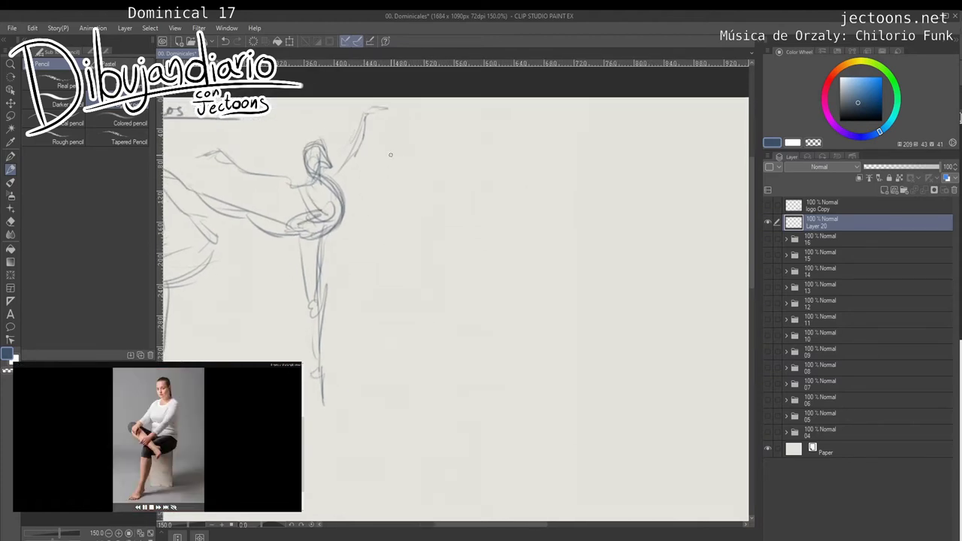
mouse_move(441, 187)
left_mouse_down()
mouse_move(422, 177)
mouse_move(443, 176)
mouse_move(439, 163)
left_mouse_up()
mouse_move(423, 197)
left_mouse_down()
mouse_move(468, 202)
mouse_move(456, 247)
mouse_move(393, 306)
mouse_move(410, 294)
left_mouse_up()
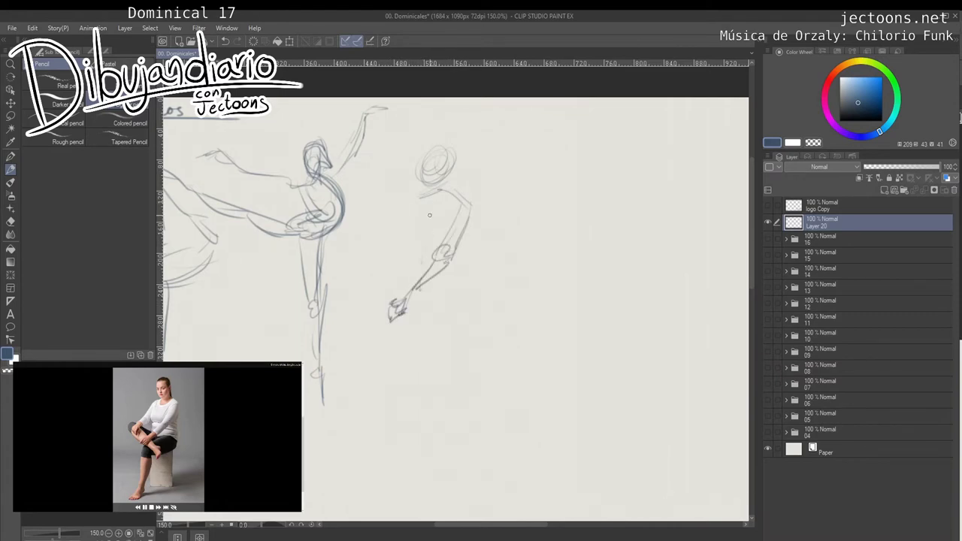
left_click_drag(408, 219, 400, 250)
mouse_move(412, 200)
left_mouse_down()
mouse_move(394, 226)
mouse_move(387, 243)
mouse_move(401, 243)
mouse_move(385, 273)
left_mouse_up()
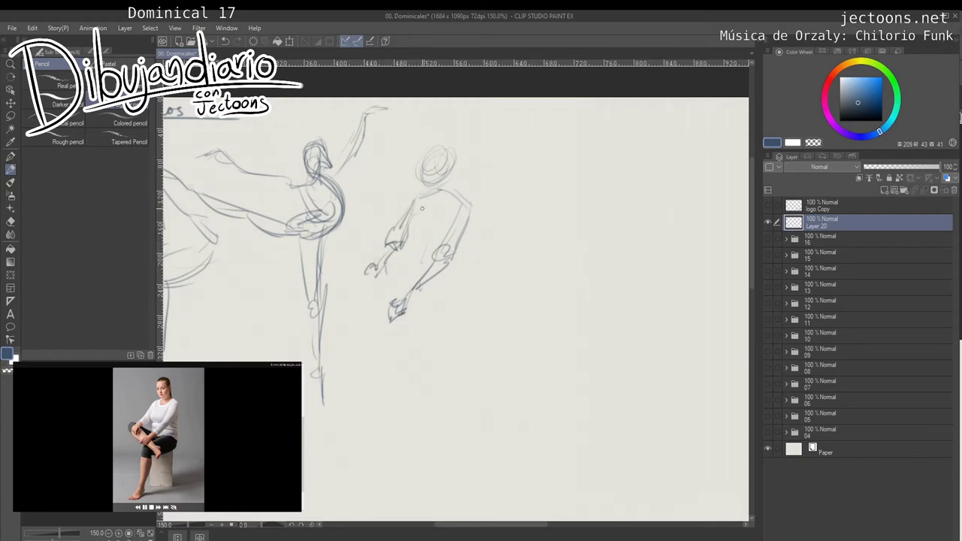
left_click_drag(412, 224, 414, 237)
left_click_drag(415, 201, 407, 246)
mouse_move(472, 218)
left_mouse_down()
mouse_move(466, 269)
mouse_move(475, 278)
mouse_move(438, 272)
mouse_move(470, 284)
mouse_move(465, 236)
mouse_move(459, 260)
mouse_move(430, 218)
mouse_move(410, 228)
mouse_move(427, 249)
mouse_move(420, 199)
left_mouse_up()
Sketch the cross-legged woman's folded leg, hanging lower leg and feet.
mouse_move(368, 268)
left_mouse_down()
mouse_move(394, 297)
mouse_move(426, 310)
mouse_move(387, 302)
mouse_move(423, 320)
left_mouse_up()
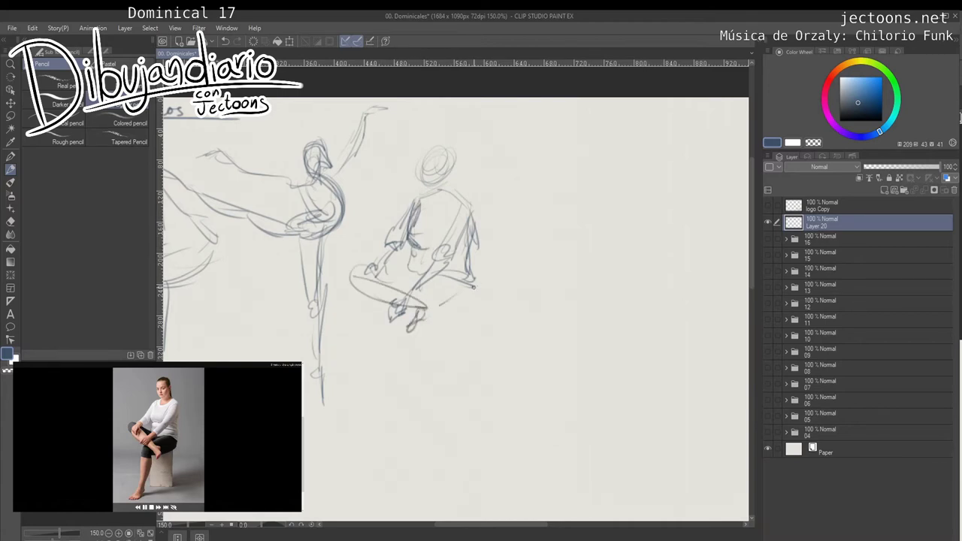
left_click_drag(477, 286, 427, 309)
mouse_move(472, 293)
left_mouse_down()
mouse_move(428, 312)
mouse_move(456, 275)
left_mouse_up()
left_click_drag(399, 303, 385, 320)
mouse_move(453, 296)
left_mouse_down()
mouse_move(403, 323)
mouse_move(407, 341)
left_mouse_up()
left_click_drag(422, 323, 406, 383)
left_click_drag(415, 340, 415, 412)
left_click_drag(408, 394, 385, 409)
left_click_drag(390, 408, 421, 405)
Sketch the hanging woman beside the cross-legged figure, with one arm raised, one leg kicked up and the other bent.
mouse_move(524, 388)
left_mouse_down()
mouse_move(362, 389)
mouse_move(378, 364)
left_mouse_up()
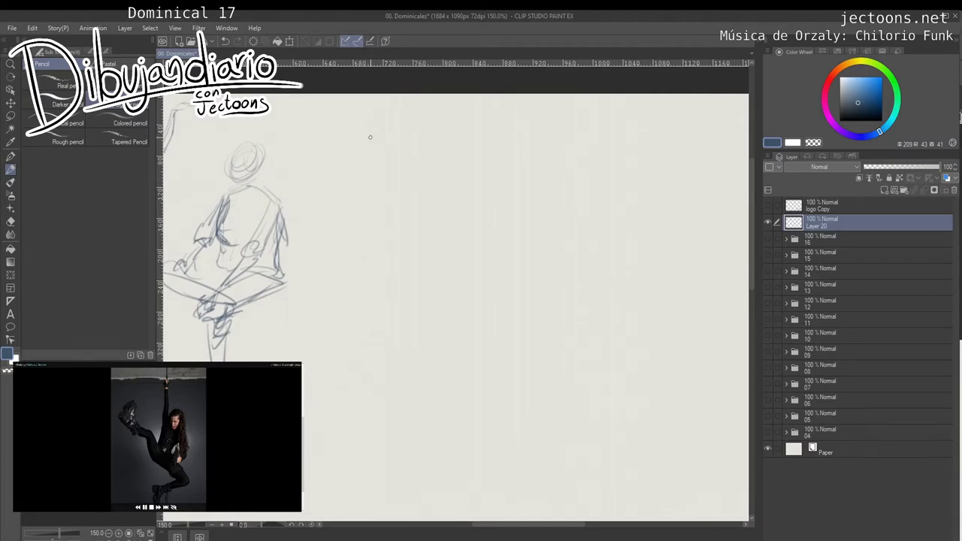
left_click_drag(367, 135, 364, 267)
mouse_move(391, 229)
left_mouse_down()
mouse_move(382, 203)
mouse_move(403, 194)
mouse_move(410, 218)
mouse_move(388, 188)
mouse_move(398, 226)
mouse_move(402, 217)
mouse_move(419, 248)
mouse_move(388, 234)
mouse_move(373, 304)
left_mouse_up()
mouse_move(361, 254)
left_mouse_down()
mouse_move(373, 287)
mouse_move(331, 242)
mouse_move(302, 240)
mouse_move(288, 172)
mouse_move(274, 216)
mouse_move(301, 267)
mouse_move(329, 252)
mouse_move(346, 283)
mouse_move(421, 340)
mouse_move(390, 348)
mouse_move(366, 390)
left_mouse_up()
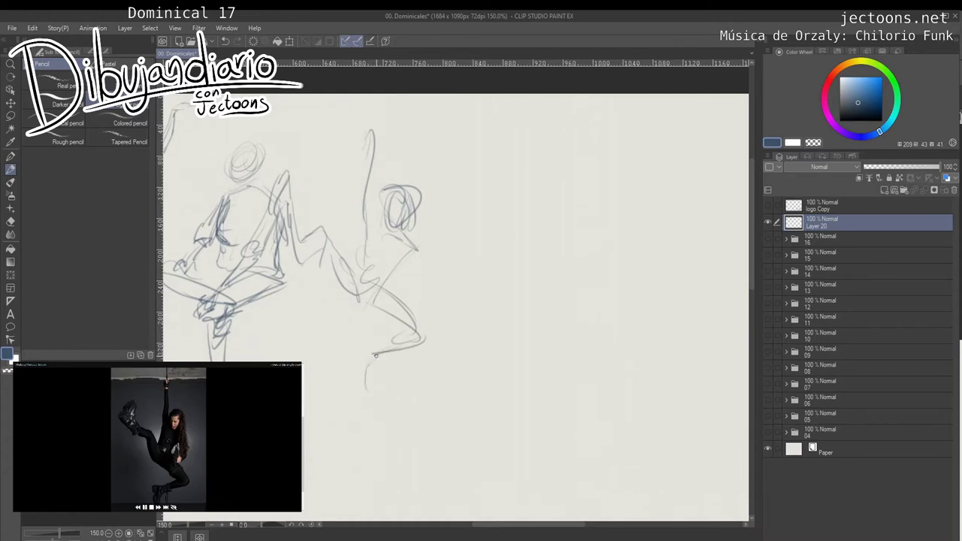
left_click_drag(376, 355, 379, 388)
left_click_drag(419, 251, 434, 290)
Lasso the hanging figure, move it slightly away from the cross-legged figure, and deselect it.
key("m")
mouse_move(376, 103)
left_mouse_down()
mouse_move(315, 161)
mouse_move(302, 307)
mouse_move(414, 126)
mouse_move(381, 108)
left_mouse_up()
key("k")
left_click_drag(376, 263, 399, 263)
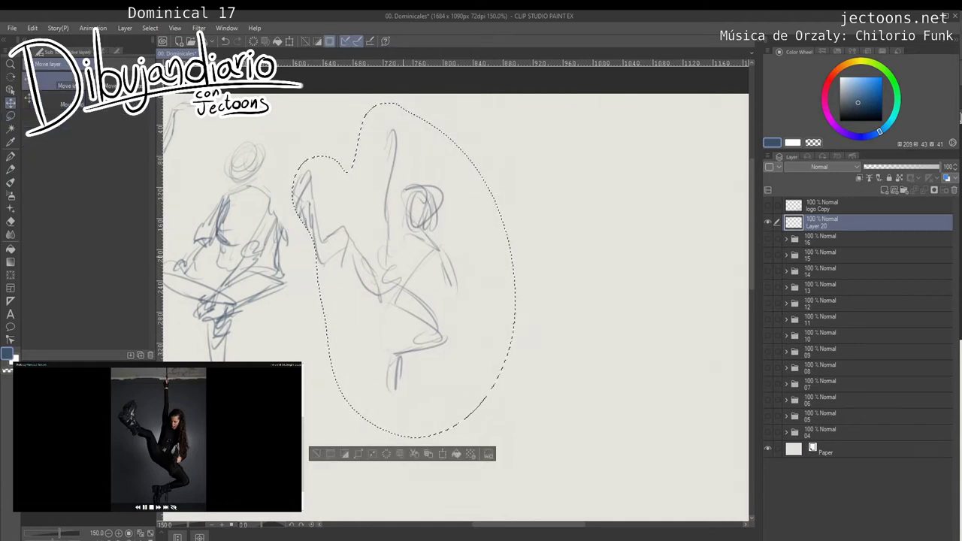
key("p")
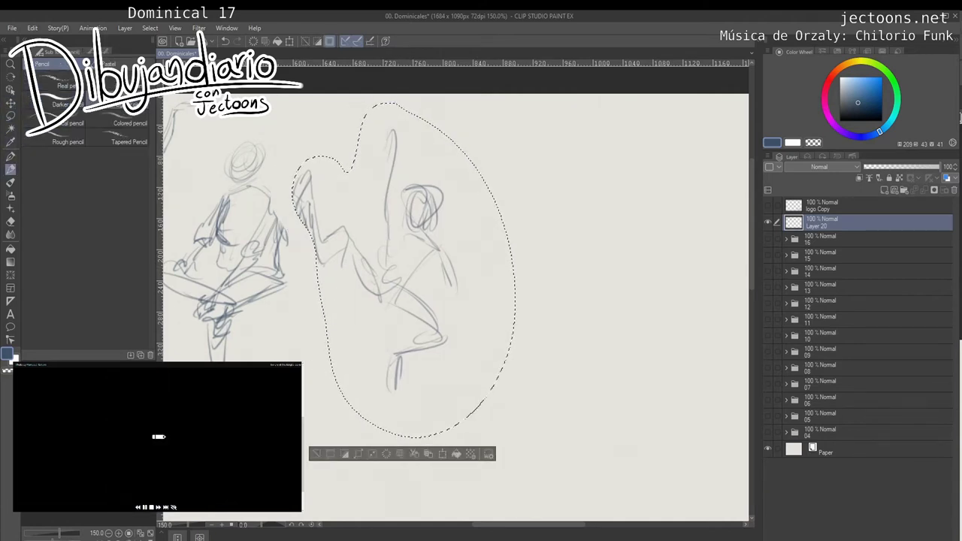
key("ctrl+d")
Sketch the forward-bending dancer's arched back and supporting arm in the empty space beside the hanging figure.
mouse_move(526, 348)
left_mouse_down()
mouse_move(358, 280)
mouse_move(382, 302)
mouse_move(297, 319)
mouse_move(317, 323)
left_mouse_up()
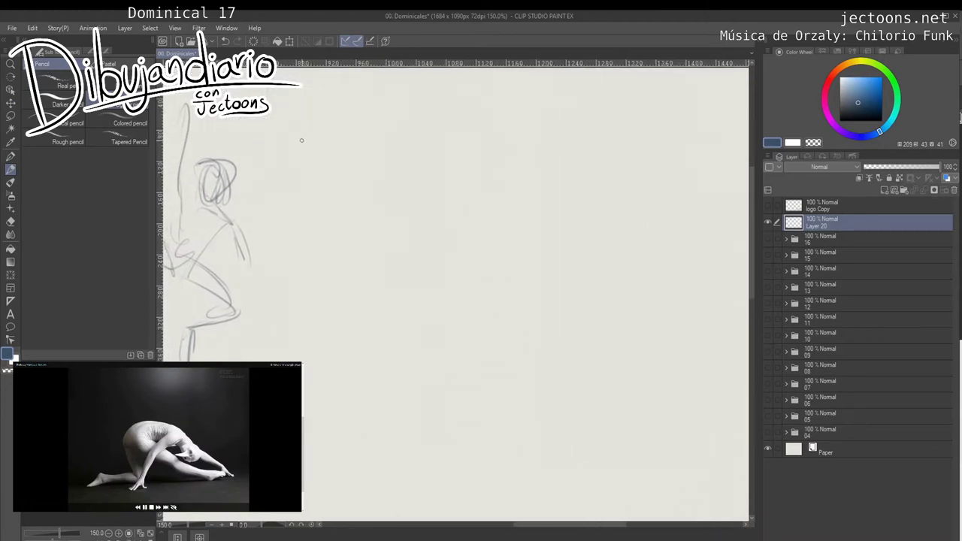
scroll(302, 140, "up", 1)
mouse_move(323, 208)
left_mouse_down()
mouse_move(419, 146)
mouse_move(496, 173)
left_mouse_up()
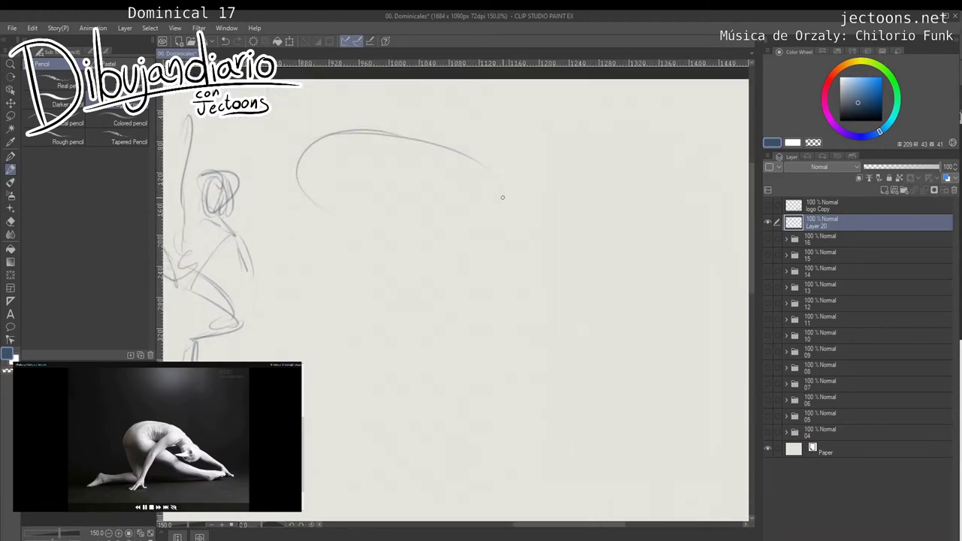
left_click_drag(320, 132, 571, 201)
mouse_move(423, 174)
left_mouse_down()
mouse_move(471, 178)
mouse_move(389, 236)
left_mouse_up()
mouse_move(417, 205)
left_mouse_down()
mouse_move(443, 199)
mouse_move(411, 221)
left_mouse_up()
left_click_drag(430, 219, 418, 238)
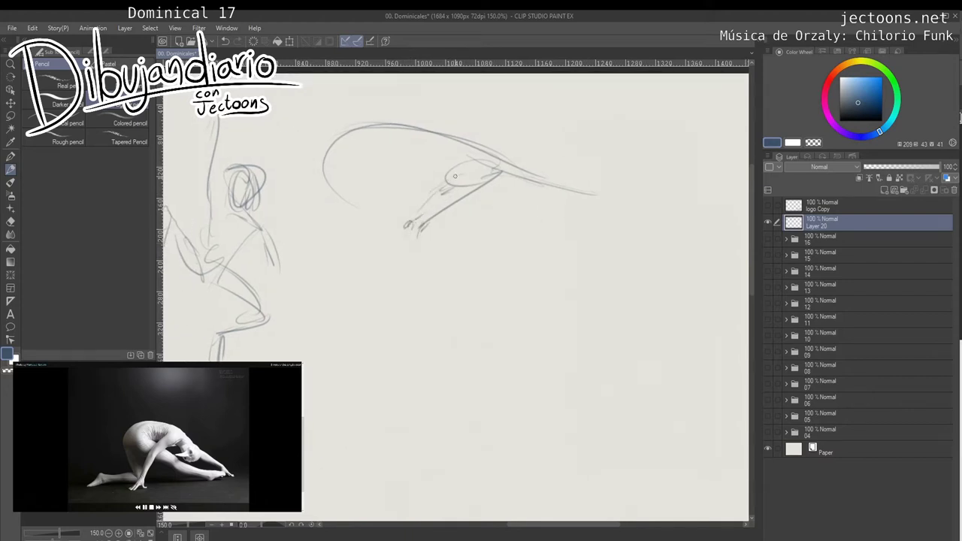
left_click_drag(455, 176, 392, 276)
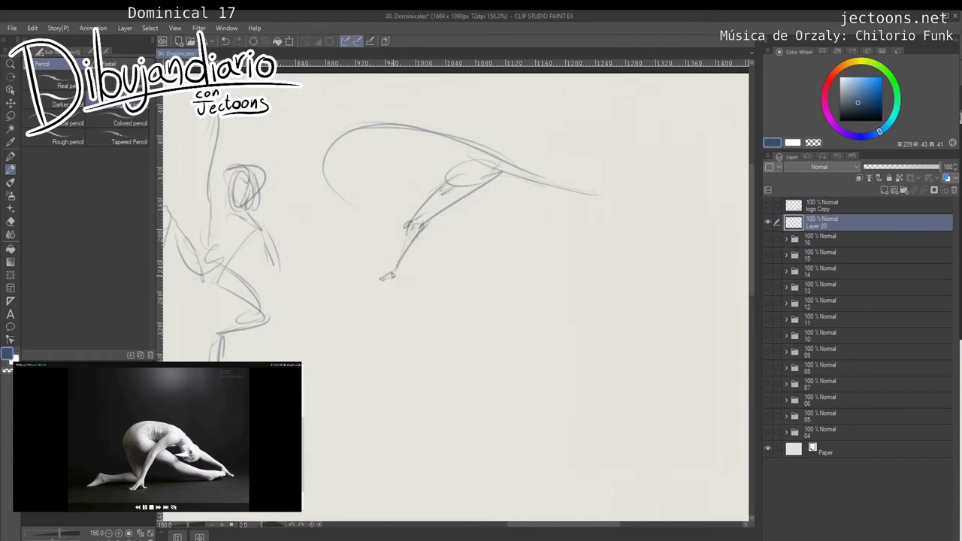
Sketch the bending dancer's long extended leg, lowered head and arm reaching toward the foot.
left_click_drag(409, 161, 508, 221)
left_click_drag(370, 170, 531, 233)
left_click_drag(370, 197, 673, 287)
left_click_drag(576, 260, 638, 280)
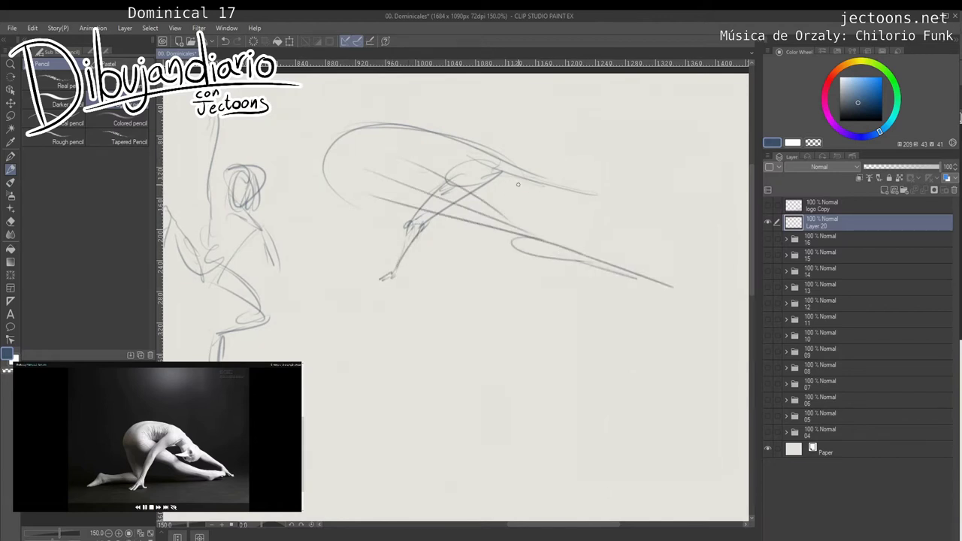
mouse_move(518, 185)
left_mouse_down()
mouse_move(568, 204)
mouse_move(505, 203)
mouse_move(553, 213)
mouse_move(557, 199)
mouse_move(532, 223)
mouse_move(623, 256)
left_mouse_up()
left_click_drag(546, 218, 620, 256)
mouse_move(541, 239)
left_mouse_down()
mouse_move(592, 248)
mouse_move(667, 286)
left_mouse_up()
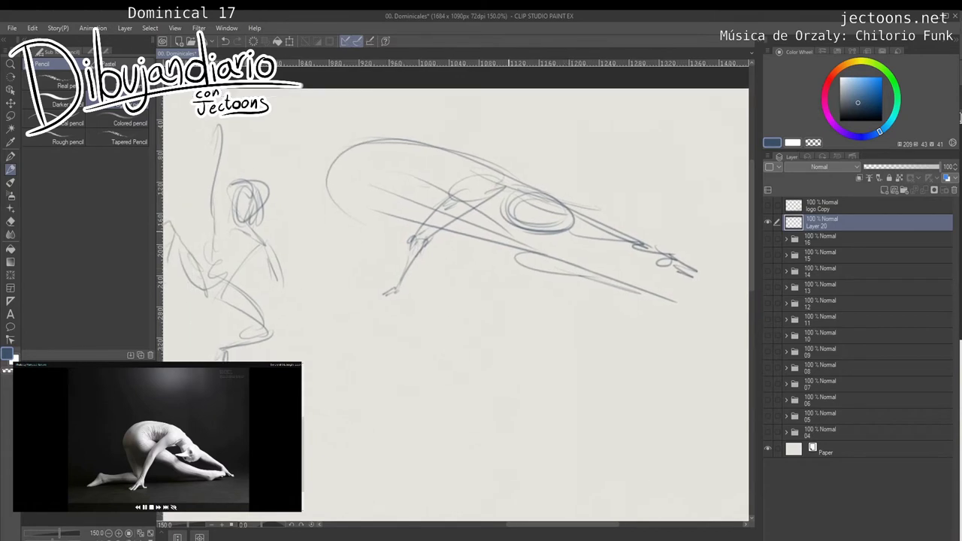
Add the bending dancer's inner torso line, hip contour and start of the folded leg.
mouse_move(411, 182)
left_mouse_down()
mouse_move(458, 183)
mouse_move(442, 180)
left_mouse_up()
mouse_move(421, 226)
left_mouse_down()
mouse_move(464, 194)
mouse_move(388, 277)
left_mouse_up()
left_click_drag(382, 217, 398, 271)
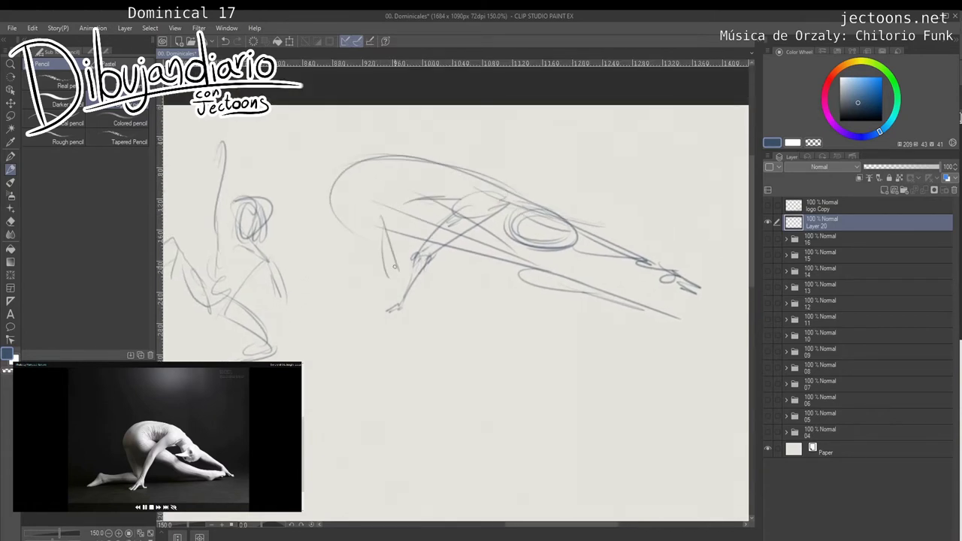
left_click_drag(333, 205, 379, 249)
left_click_drag(406, 379, 321, 388)
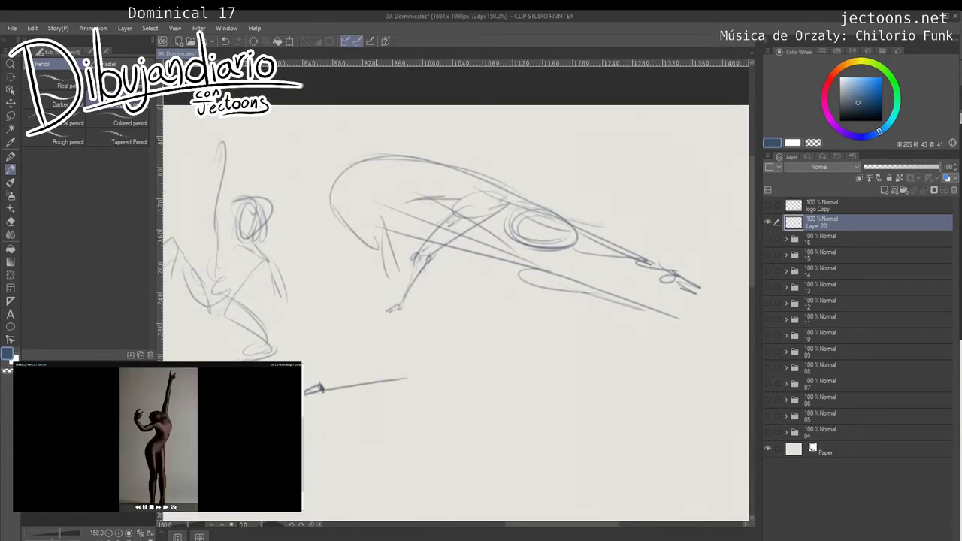
key("ctrl+z")
key("ctrl+z")
Strengthen the bending dancer's folded thigh and add the lower leg behind it.
left_click_drag(423, 346, 426, 343)
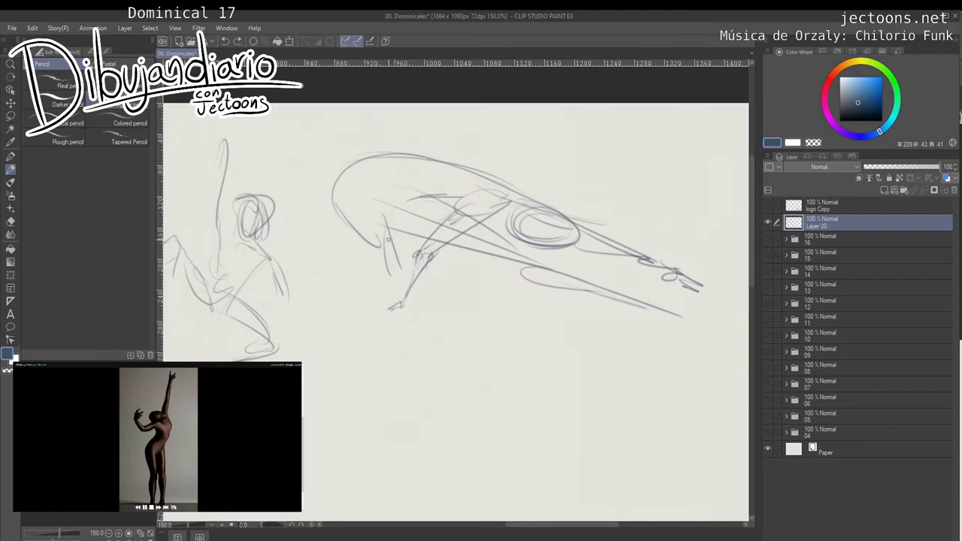
left_click_drag(387, 230, 410, 269)
mouse_move(380, 237)
left_mouse_down()
mouse_move(410, 253)
mouse_move(336, 283)
left_mouse_up()
Sketch a head oval for the standing figure near the page's far edge, lasso it, move it lower, and deselect.
mouse_move(526, 379)
left_mouse_down()
mouse_move(323, 313)
mouse_move(203, 364)
left_mouse_up()
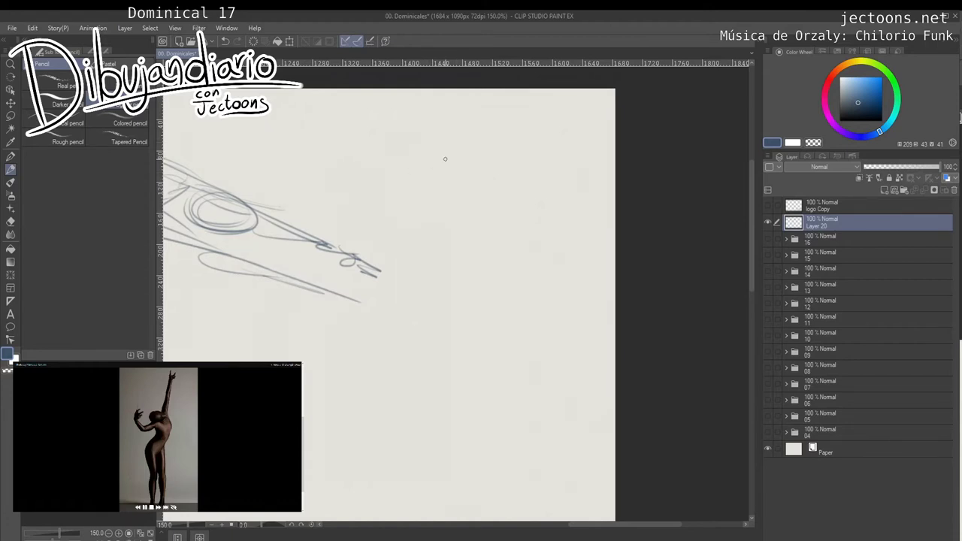
left_click_drag(429, 173, 415, 172)
key("m")
mouse_move(452, 131)
left_mouse_down()
mouse_move(412, 139)
mouse_move(433, 124)
left_mouse_up()
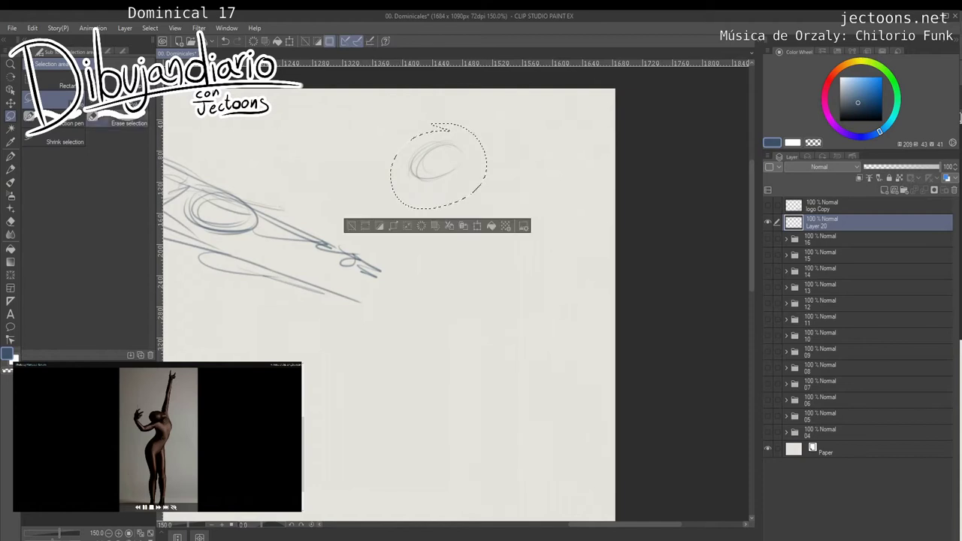
key("k")
left_click_drag(438, 166, 438, 189)
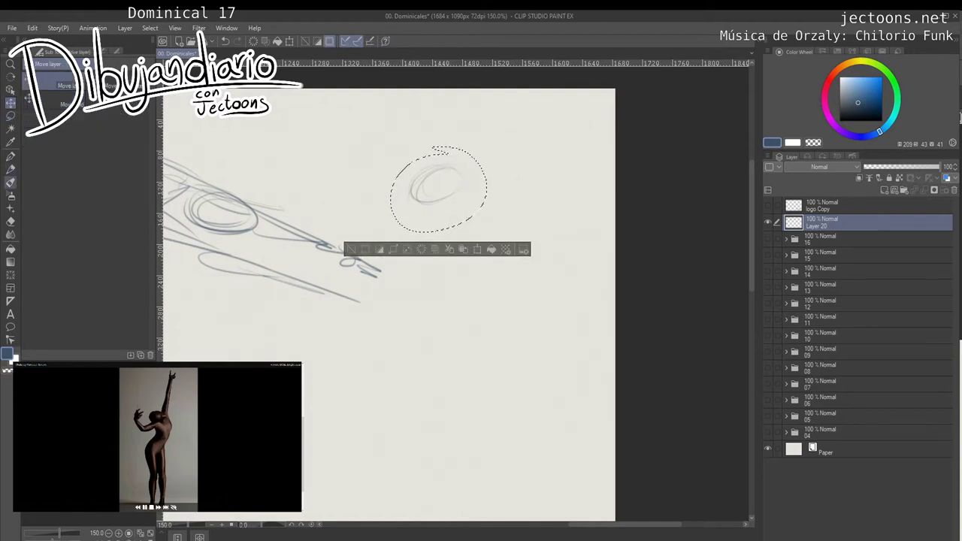
left_click(10, 170)
key("ctrl+d")
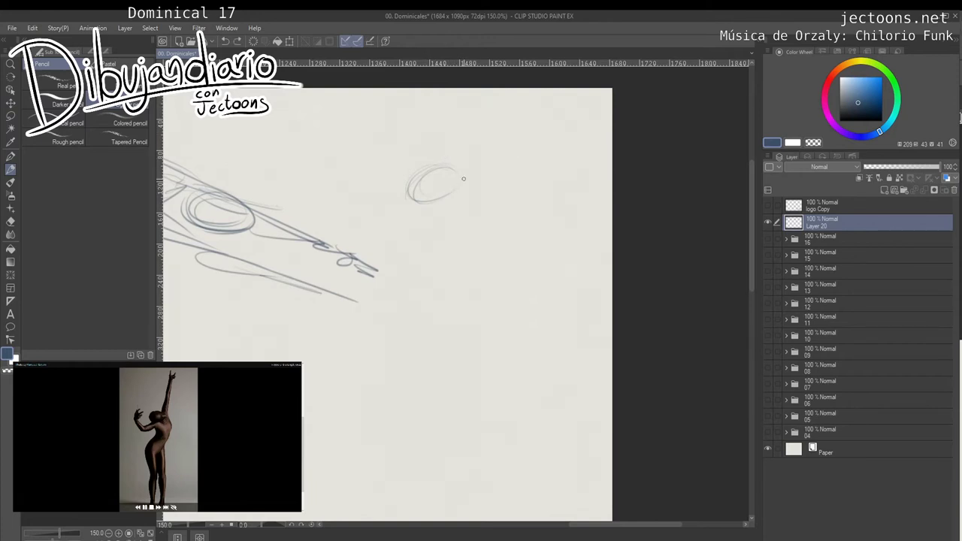
Sketch the standing figure's tilted head, raised arm, curved torso and first leg line.
mouse_move(464, 179)
left_mouse_down()
mouse_move(474, 171)
mouse_move(446, 181)
left_mouse_up()
mouse_move(482, 136)
left_mouse_down()
mouse_move(496, 117)
mouse_move(479, 164)
mouse_move(494, 185)
mouse_move(474, 195)
mouse_move(493, 221)
mouse_move(454, 263)
left_mouse_up()
mouse_move(479, 185)
left_mouse_down()
mouse_move(468, 273)
mouse_move(443, 272)
mouse_move(469, 274)
mouse_move(452, 334)
left_mouse_up()
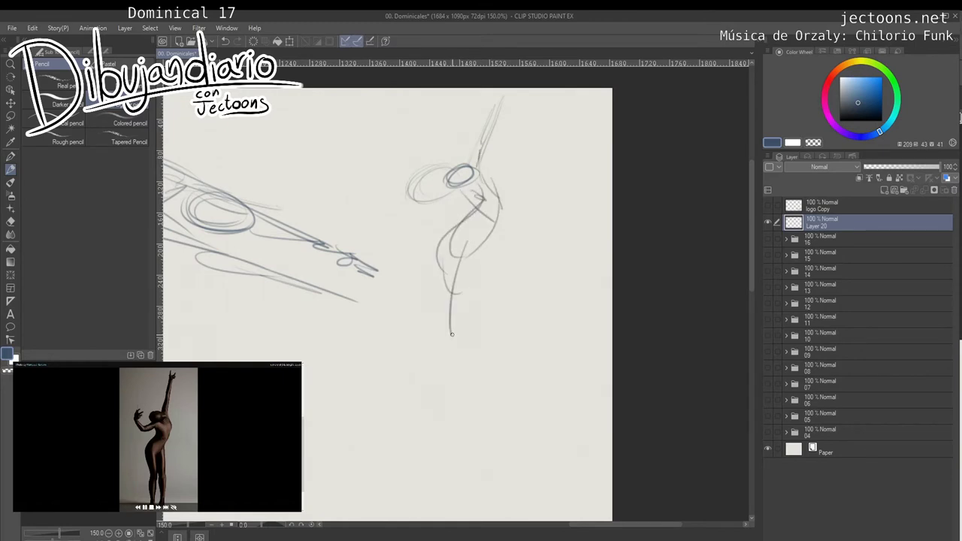
Complete the standing figure's two legs with knee marks and add the bent arm in front of the chest.
left_click_drag(443, 267, 446, 368)
left_click_drag(446, 328, 447, 364)
left_click_drag(460, 253, 466, 367)
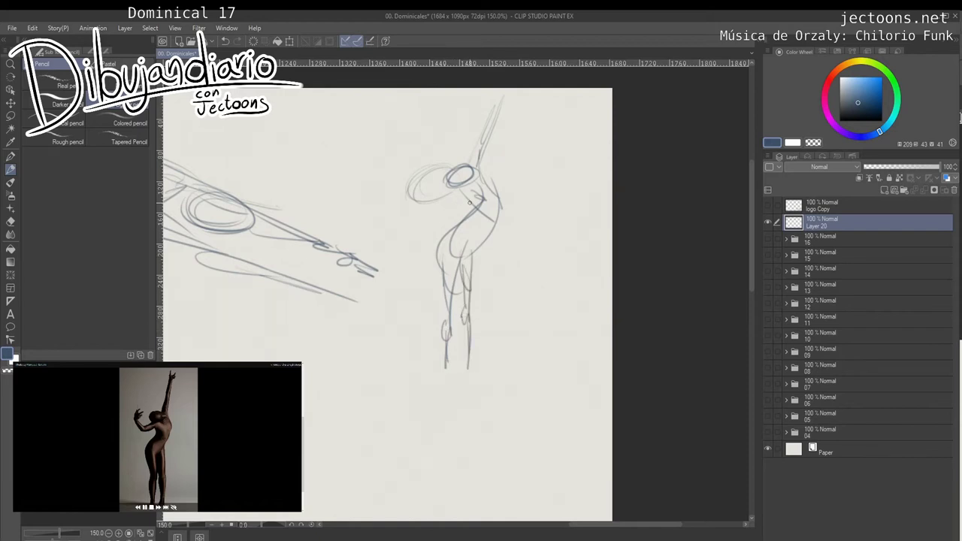
mouse_move(473, 194)
left_mouse_down()
mouse_move(419, 212)
mouse_move(430, 178)
mouse_move(421, 178)
mouse_move(409, 191)
mouse_move(422, 224)
left_mouse_up()
Sketch the ballerina's head oval, shoulder line and upstretched arm in the empty area below the bending dancer.
scroll(352, 303, "up", 5)
left_click_drag(350, 302, 386, 310)
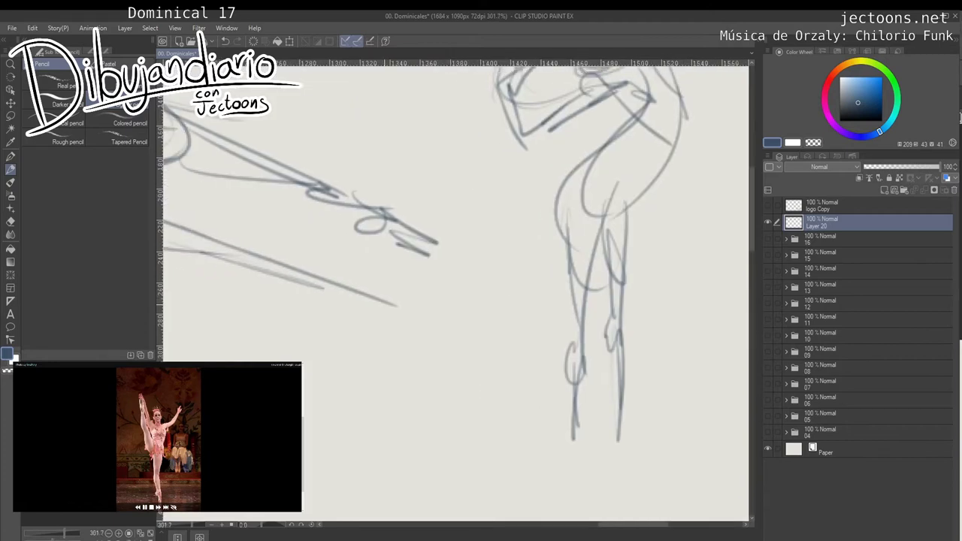
scroll(418, 293, "down", 10)
left_click_drag(345, 338, 480, 293)
scroll(426, 267, "up", 4)
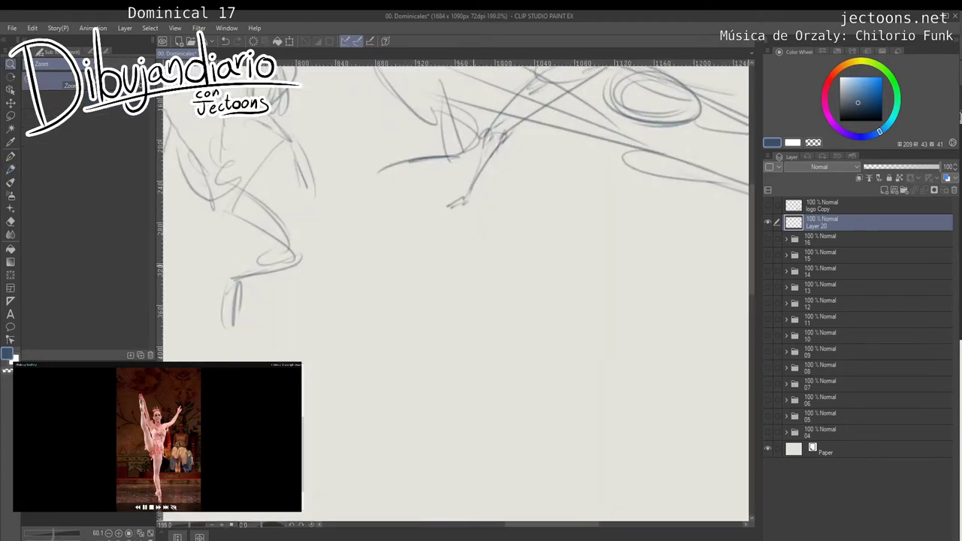
left_click_drag(397, 269, 372, 253)
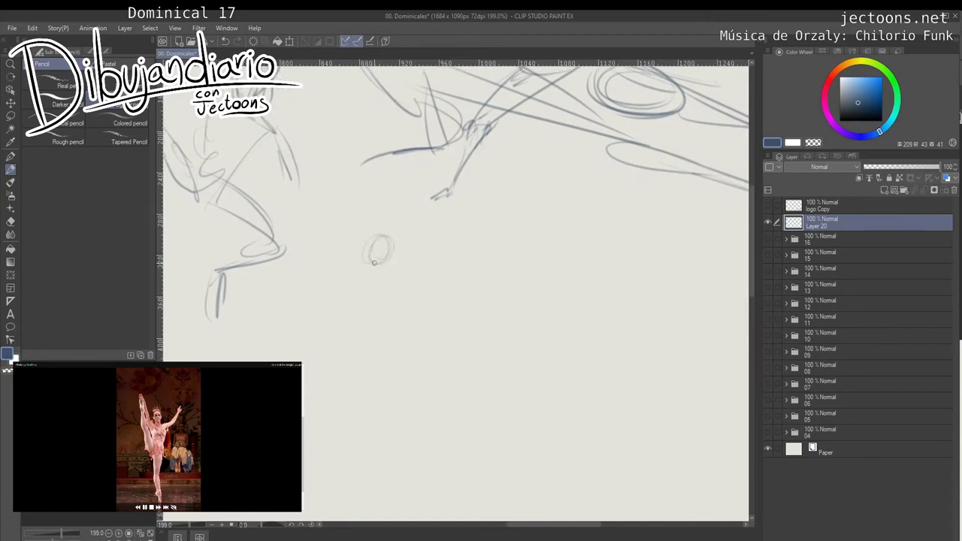
mouse_move(355, 262)
left_mouse_down()
mouse_move(420, 251)
mouse_move(374, 272)
left_mouse_up()
mouse_move(353, 269)
left_mouse_down()
mouse_move(351, 224)
mouse_move(326, 183)
left_mouse_up()
Sketch the ballerina's torso, hips and long supporting leg down to the pointed foot.
mouse_move(354, 266)
left_mouse_down()
mouse_move(400, 268)
mouse_move(372, 298)
mouse_move(396, 308)
mouse_move(371, 341)
mouse_move(378, 357)
mouse_move(396, 324)
mouse_move(375, 419)
left_mouse_up()
left_click_drag(417, 304, 363, 439)
left_click_drag(386, 373, 375, 478)
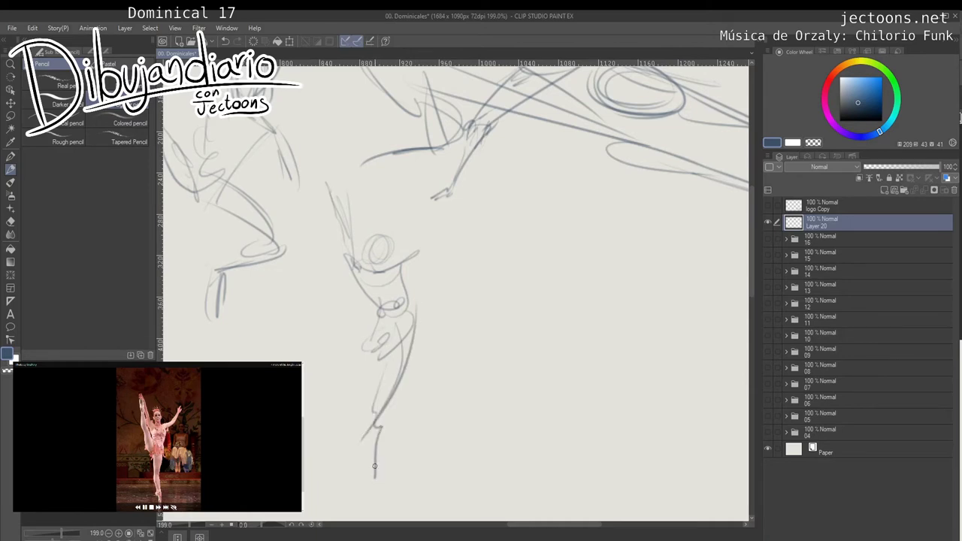
left_click_drag(371, 431, 374, 492)
mouse_move(374, 449)
left_mouse_down()
mouse_move(376, 331)
mouse_move(392, 427)
left_mouse_up()
left_click_drag(381, 389, 357, 515)
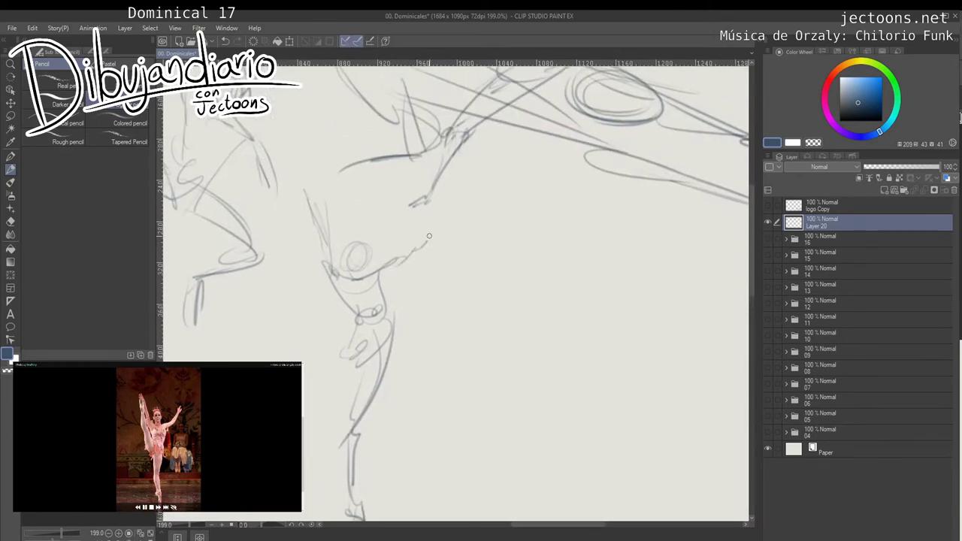
Add the ballerina's outstretched bent arm with its hand and thicken the upper arm.
mouse_move(429, 237)
left_mouse_down()
mouse_move(430, 189)
mouse_move(453, 182)
left_mouse_up()
mouse_move(432, 193)
left_mouse_down()
mouse_move(433, 235)
mouse_move(394, 276)
left_mouse_up()
left_click_drag(430, 247, 380, 289)
left_click_drag(363, 304, 421, 287)
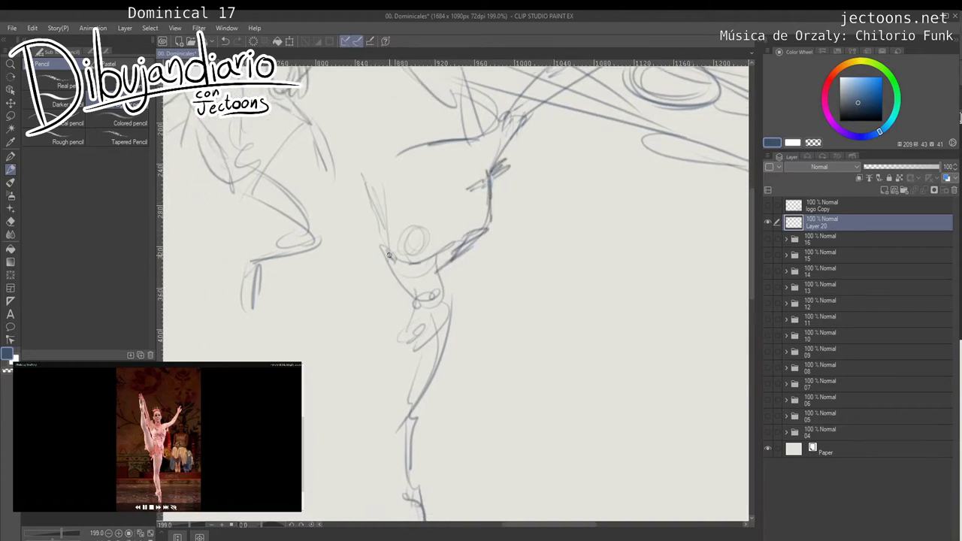
Strengthen the ballerina's arm reaching up to her foot and outline the vertically raised leg beside it.
mouse_move(389, 255)
left_mouse_down()
mouse_move(366, 181)
mouse_move(379, 213)
left_mouse_up()
left_click_drag(361, 180, 397, 265)
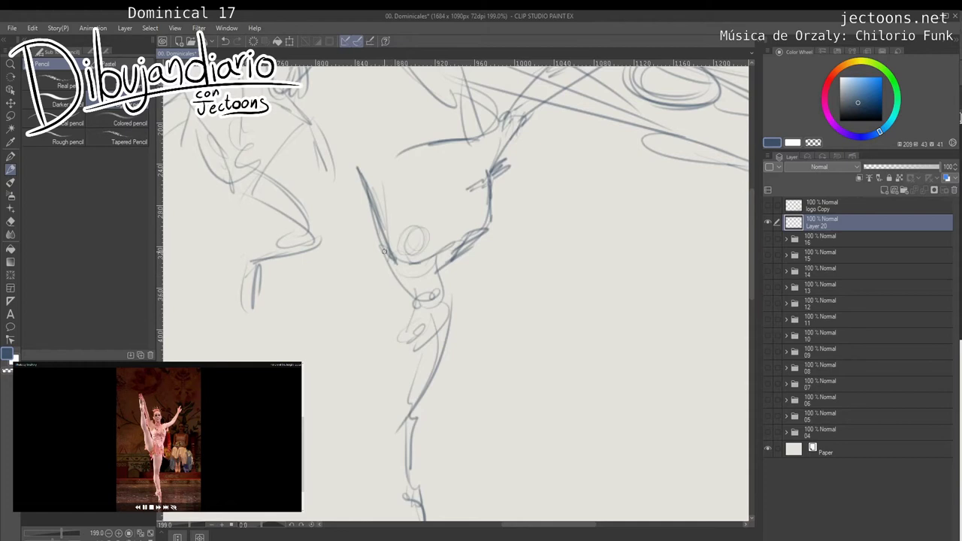
mouse_move(418, 304)
left_mouse_down()
mouse_move(413, 324)
mouse_move(376, 257)
mouse_move(346, 164)
mouse_move(372, 292)
mouse_move(409, 336)
mouse_move(286, 328)
left_mouse_up()
left_click_drag(392, 290, 363, 279)
Sketch the S-shaped gesture line and horizontal raised thigh of the woman in black, beside the ballerina.
mouse_move(411, 172)
left_mouse_down()
mouse_move(391, 303)
mouse_move(359, 300)
mouse_move(400, 350)
left_mouse_up()
left_click_drag(364, 275, 360, 336)
mouse_move(342, 240)
left_mouse_down()
mouse_move(440, 236)
mouse_move(418, 259)
left_mouse_up()
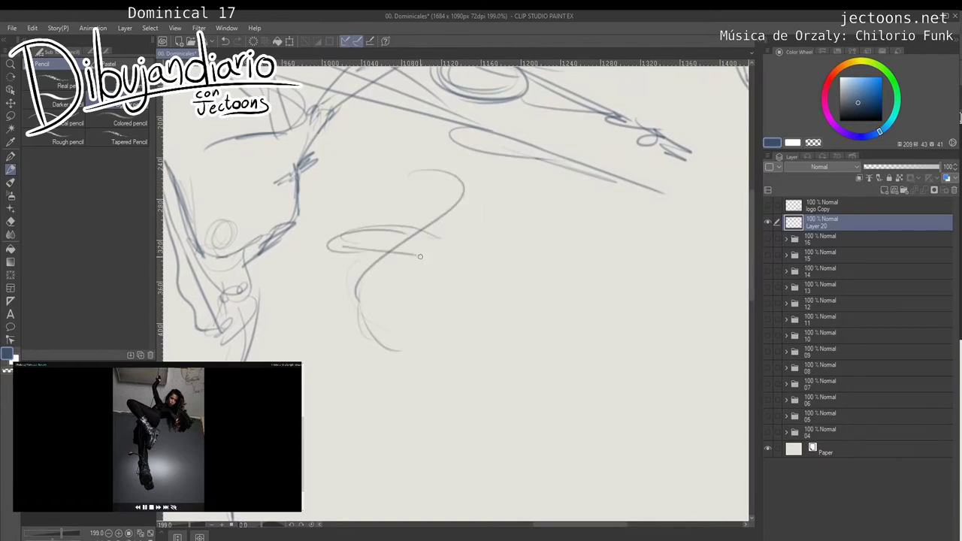
left_click_drag(357, 257, 419, 260)
Add the head oval, shoulder and outstretched bent arm to the figure with the raised thigh.
left_click_drag(478, 184, 484, 180)
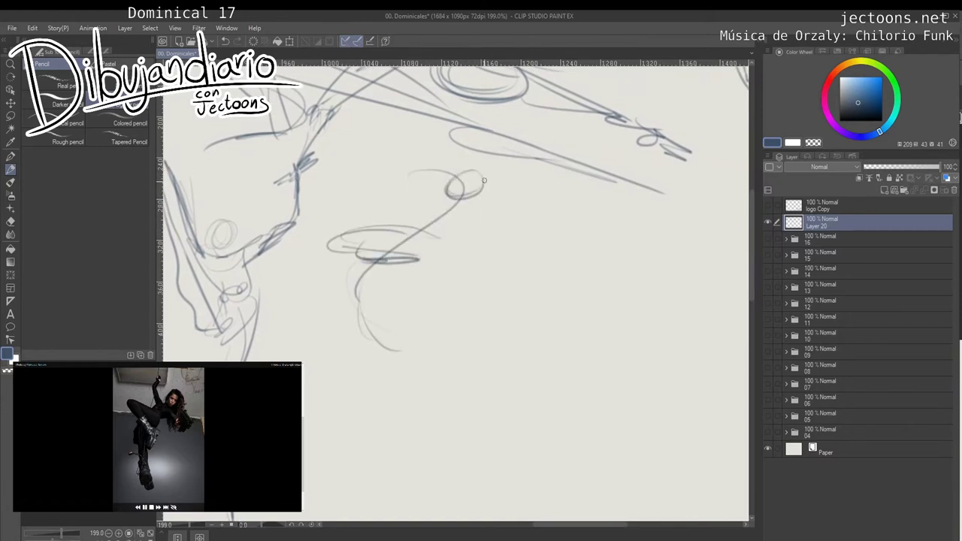
left_click_drag(497, 238, 465, 245)
mouse_move(444, 212)
left_mouse_down()
mouse_move(523, 245)
mouse_move(505, 226)
mouse_move(547, 257)
left_mouse_up()
left_click_drag(505, 224, 474, 242)
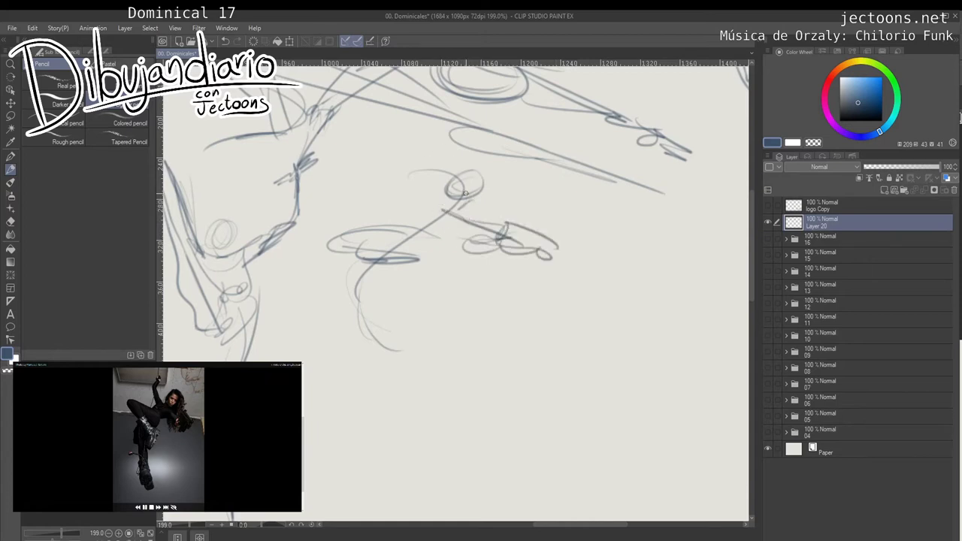
Finish the raised-thigh figure with the curved supporting leg, foot, raised arm and darker body contours.
mouse_move(466, 194)
left_mouse_down()
mouse_move(430, 150)
mouse_move(432, 137)
mouse_move(418, 172)
mouse_move(445, 188)
mouse_move(431, 190)
mouse_move(443, 201)
mouse_move(452, 197)
mouse_move(393, 221)
mouse_move(372, 253)
mouse_move(444, 245)
mouse_move(427, 235)
mouse_move(327, 247)
mouse_move(373, 244)
mouse_move(340, 242)
mouse_move(396, 281)
mouse_move(373, 253)
mouse_move(393, 279)
mouse_move(387, 364)
left_mouse_up()
left_click_drag(385, 364, 394, 384)
mouse_move(458, 181)
left_mouse_down()
mouse_move(418, 223)
mouse_move(441, 230)
mouse_move(430, 239)
mouse_move(421, 218)
mouse_move(449, 222)
mouse_move(384, 271)
mouse_move(432, 242)
mouse_move(354, 265)
mouse_move(427, 223)
mouse_move(444, 259)
mouse_move(478, 283)
left_mouse_up()
mouse_move(419, 255)
left_mouse_down()
mouse_move(478, 286)
mouse_move(456, 293)
mouse_move(451, 251)
left_mouse_up()
Sketch the seated woman's head, shoulder line, torso sides and first thigh line below the bending dancer's arm.
mouse_move(576, 247)
left_mouse_down()
mouse_move(442, 250)
mouse_move(441, 214)
mouse_move(465, 220)
left_mouse_up()
mouse_move(427, 256)
left_mouse_down()
mouse_move(462, 239)
mouse_move(495, 241)
left_mouse_up()
left_click_drag(428, 256, 459, 294)
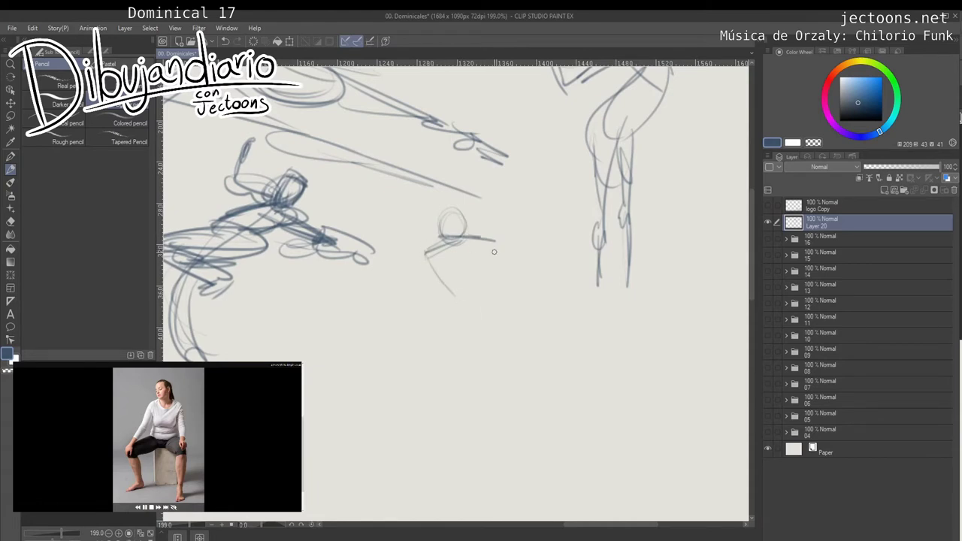
mouse_move(494, 252)
left_mouse_down()
mouse_move(489, 279)
mouse_move(427, 321)
mouse_move(488, 317)
mouse_move(505, 299)
mouse_move(484, 310)
left_mouse_up()
mouse_move(426, 316)
left_mouse_down()
mouse_move(418, 338)
mouse_move(379, 352)
left_mouse_up()
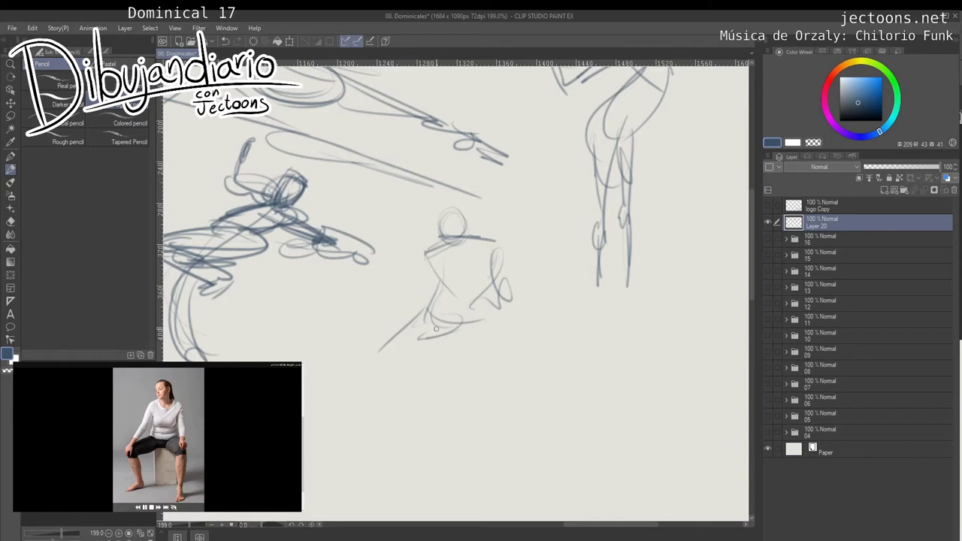
Draw the seated woman's spread thighs, knees, lower legs and both feet.
left_click_drag(460, 329, 396, 362)
left_click_drag(406, 352, 431, 410)
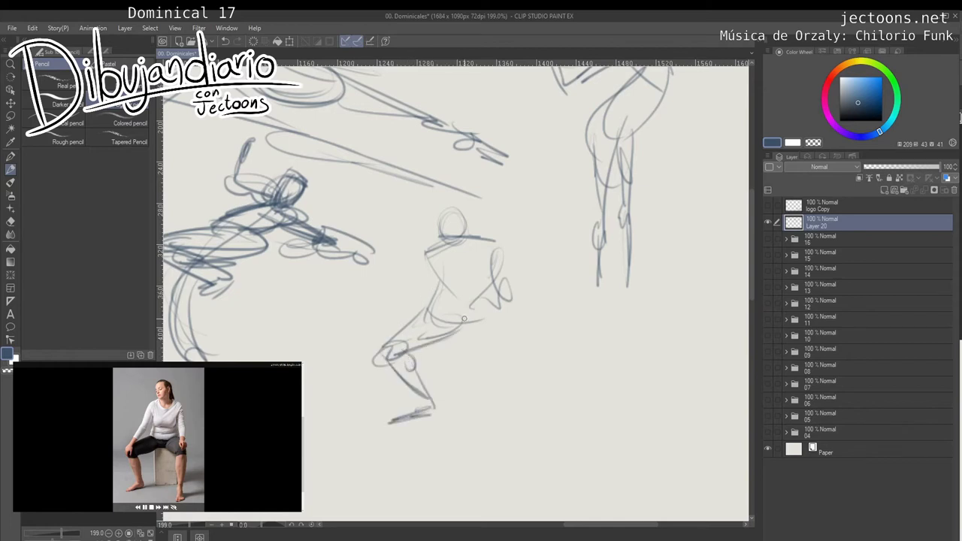
mouse_move(451, 332)
left_mouse_down()
mouse_move(515, 340)
mouse_move(543, 331)
mouse_move(519, 397)
left_mouse_up()
left_click_drag(502, 356, 516, 414)
mouse_move(535, 366)
left_mouse_down()
mouse_move(518, 406)
mouse_move(496, 418)
mouse_move(516, 424)
left_mouse_up()
left_click_drag(523, 409, 535, 443)
left_click_drag(532, 444, 517, 423)
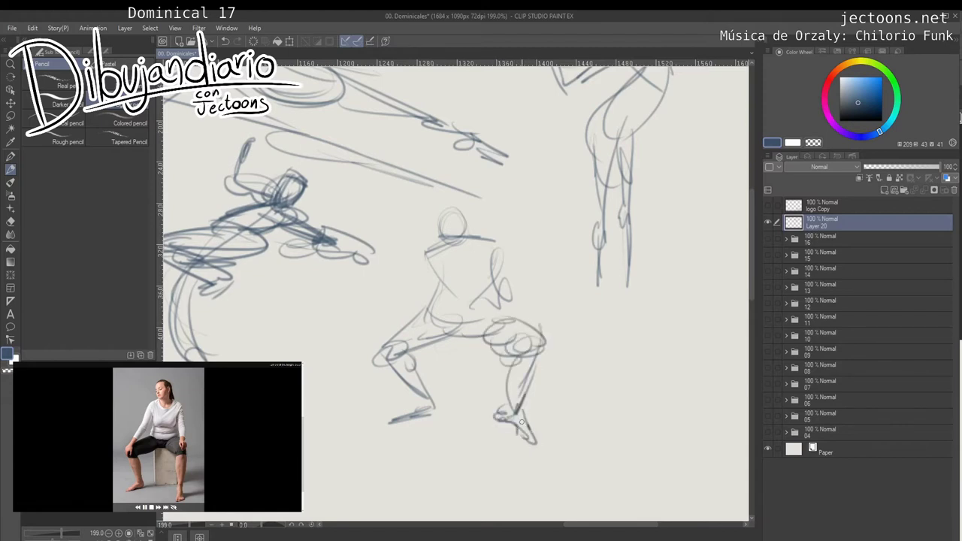
Add the seated woman's two arms resting on the knees and outline the shoulder and chest.
left_click_drag(468, 391, 479, 416)
left_click_drag(442, 277, 393, 370)
left_click_drag(410, 332, 396, 367)
left_click_drag(502, 278, 550, 367)
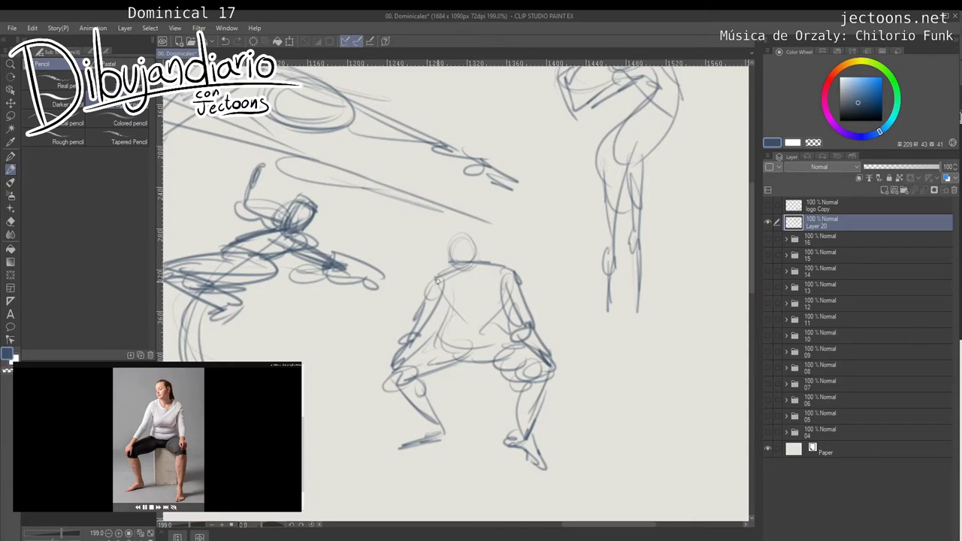
left_click_drag(439, 279, 448, 313)
left_click_drag(443, 308, 498, 316)
Sketch the lunging gunman's head, raised hands, shoulders and chest in the empty area before the ballerina.
scroll(465, 334, "up", 1)
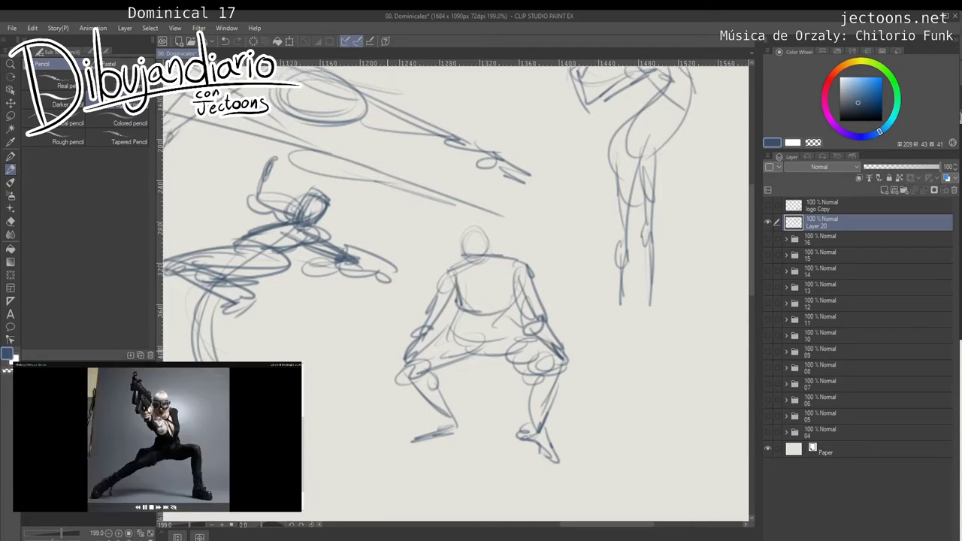
left_click_drag(323, 323, 726, 232)
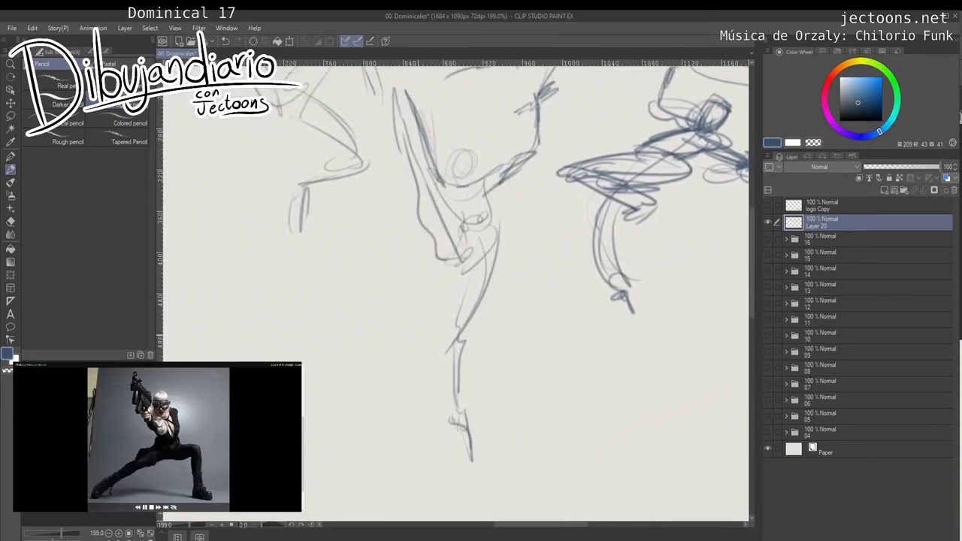
left_click_drag(436, 301, 621, 310)
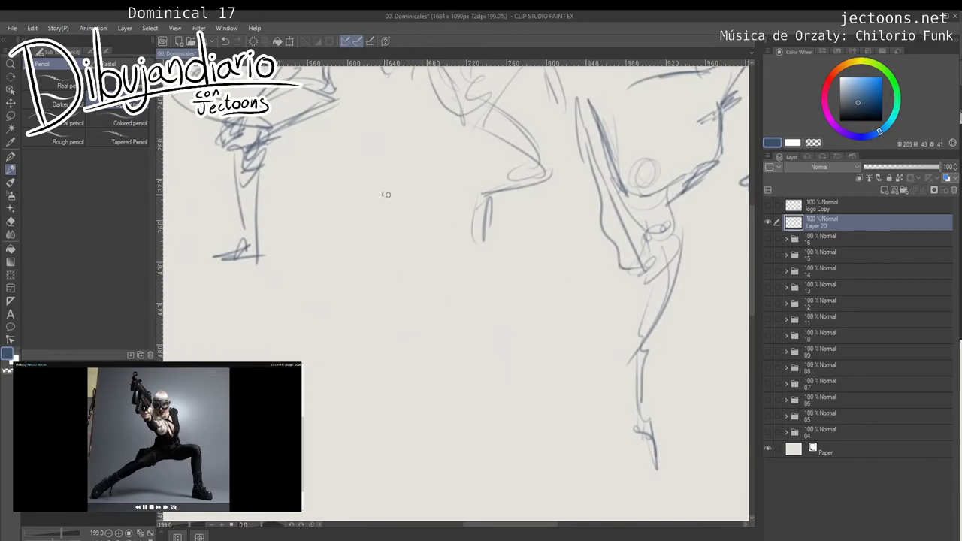
mouse_move(379, 197)
left_mouse_down()
mouse_move(362, 226)
mouse_move(398, 220)
mouse_move(389, 235)
mouse_move(361, 247)
mouse_move(350, 219)
mouse_move(338, 223)
left_mouse_up()
mouse_move(357, 262)
left_mouse_down()
mouse_move(343, 270)
mouse_move(380, 257)
mouse_move(373, 246)
mouse_move(391, 285)
mouse_move(442, 256)
mouse_move(382, 278)
mouse_move(429, 277)
left_mouse_up()
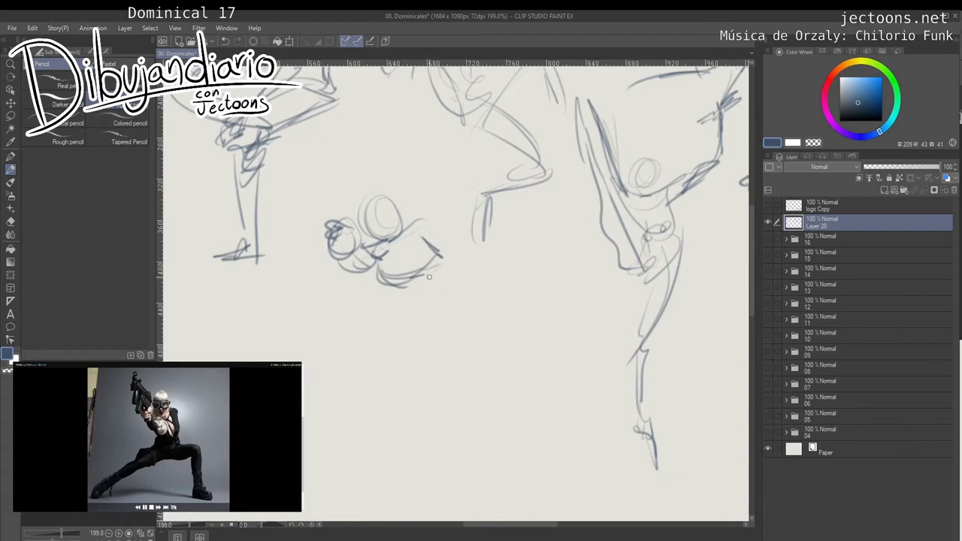
Draw the lunging figure's extended leg and bent leg, and darken the torso and shoulder contours.
mouse_move(368, 287)
left_mouse_down()
mouse_move(406, 292)
mouse_move(286, 361)
mouse_move(309, 365)
left_mouse_up()
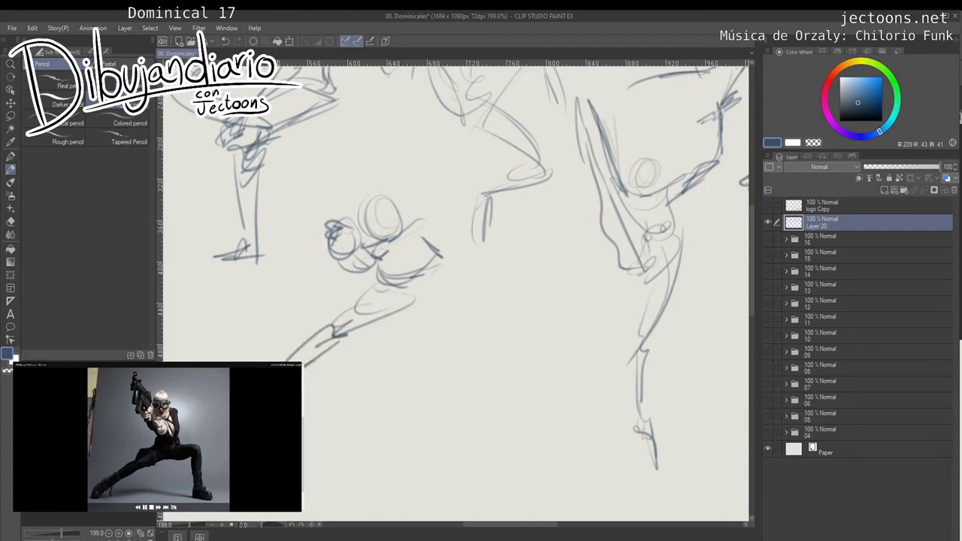
mouse_move(417, 296)
left_mouse_down()
mouse_move(427, 279)
mouse_move(427, 294)
mouse_move(516, 296)
mouse_move(462, 343)
mouse_move(512, 352)
mouse_move(488, 354)
left_mouse_up()
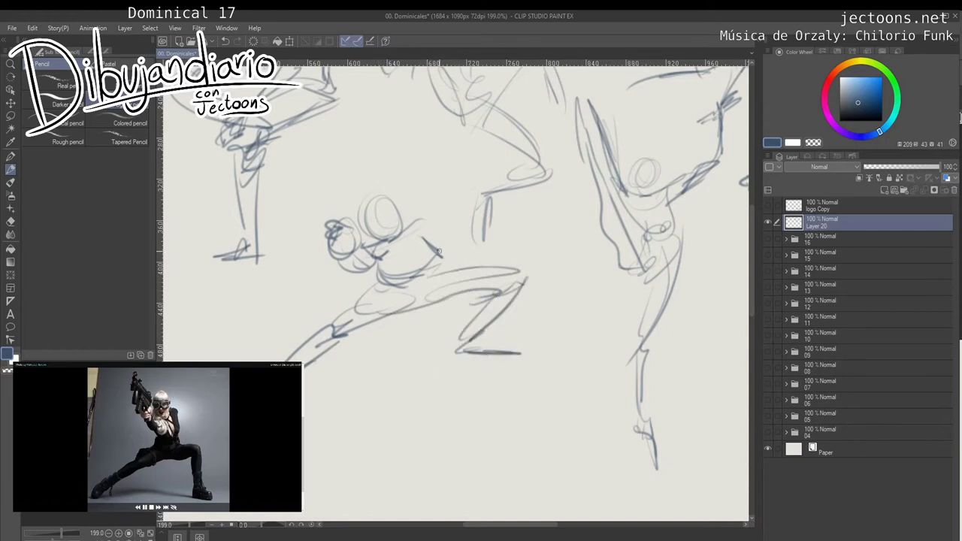
mouse_move(421, 227)
left_mouse_down()
mouse_move(437, 280)
mouse_move(376, 310)
left_mouse_up()
left_click_drag(433, 260, 323, 353)
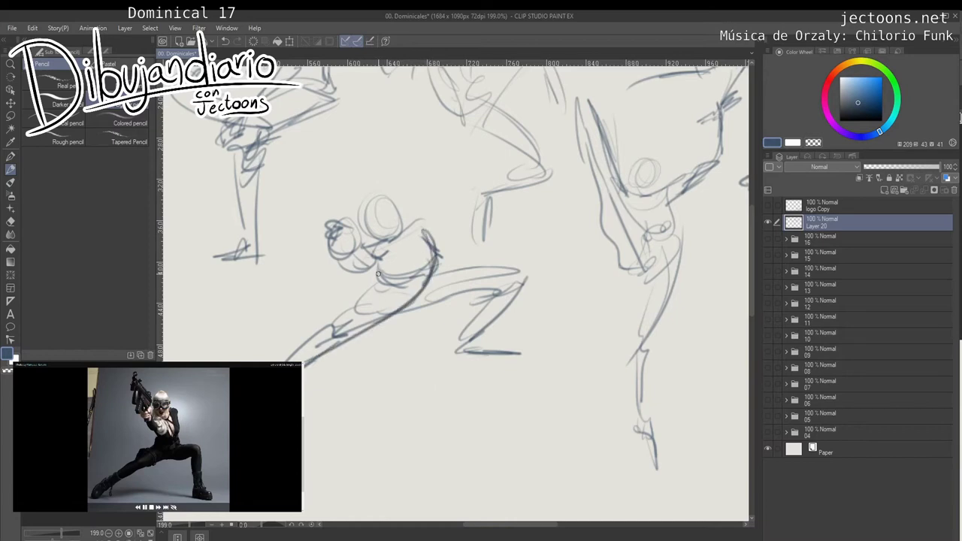
mouse_move(383, 289)
left_mouse_down()
mouse_move(278, 361)
mouse_move(294, 361)
left_mouse_up()
mouse_move(423, 293)
left_mouse_down()
mouse_move(441, 234)
mouse_move(415, 233)
left_mouse_up()
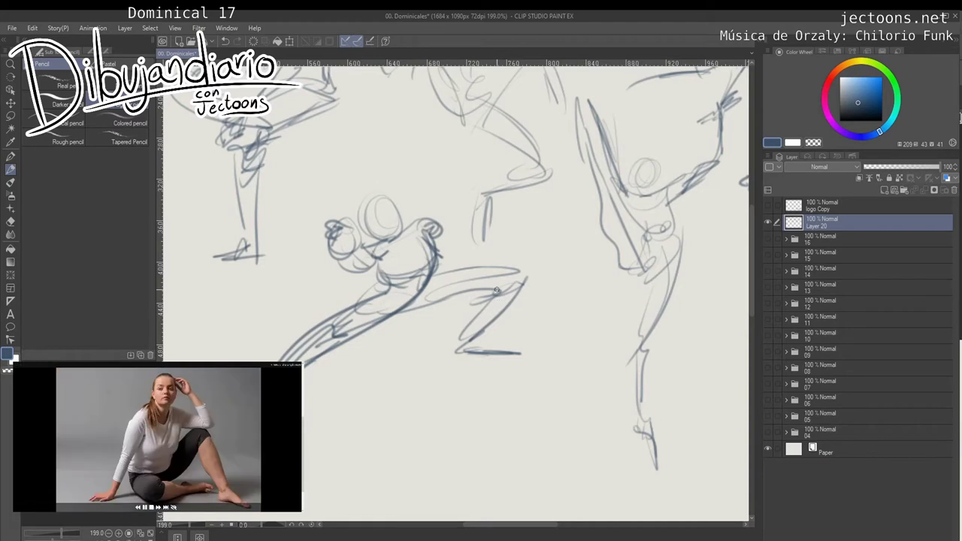
Lasso all the 30-second figures, scale them down as a group into the page's upper corner below the heading, and deselect.
scroll(512, 289, "down", 5)
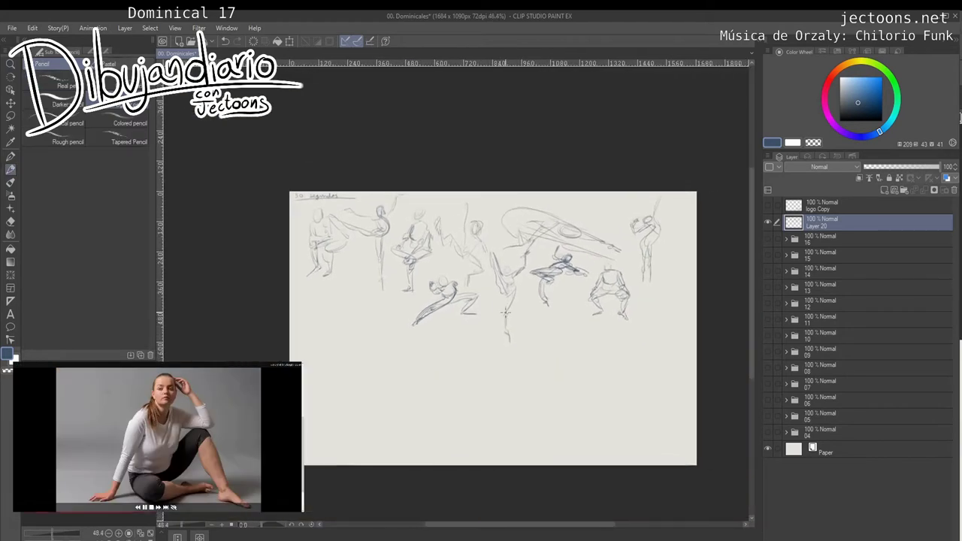
key("m")
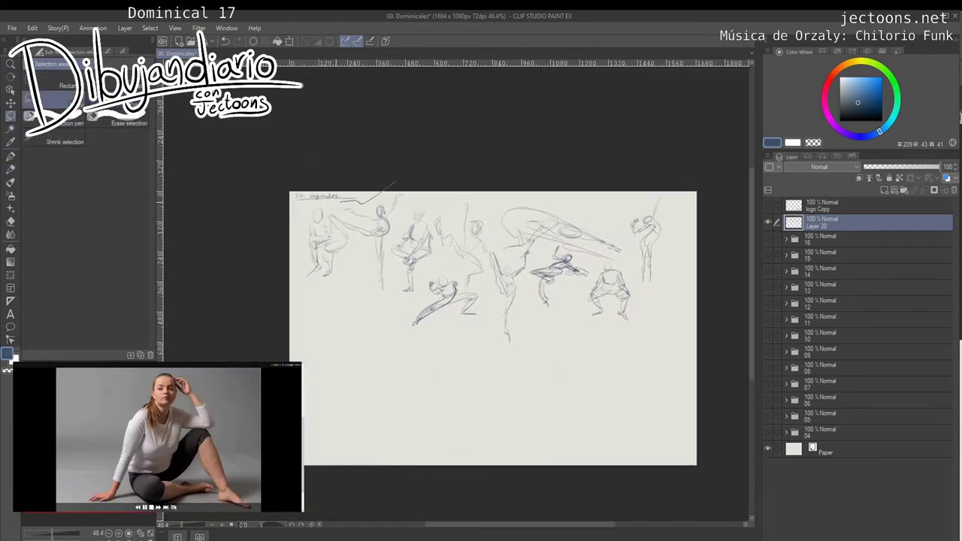
mouse_move(340, 200)
left_mouse_down()
mouse_move(451, 376)
mouse_move(662, 194)
mouse_move(670, 203)
mouse_move(464, 297)
left_mouse_up()
key("ctrl+t")
left_click_drag(377, 338, 379, 237)
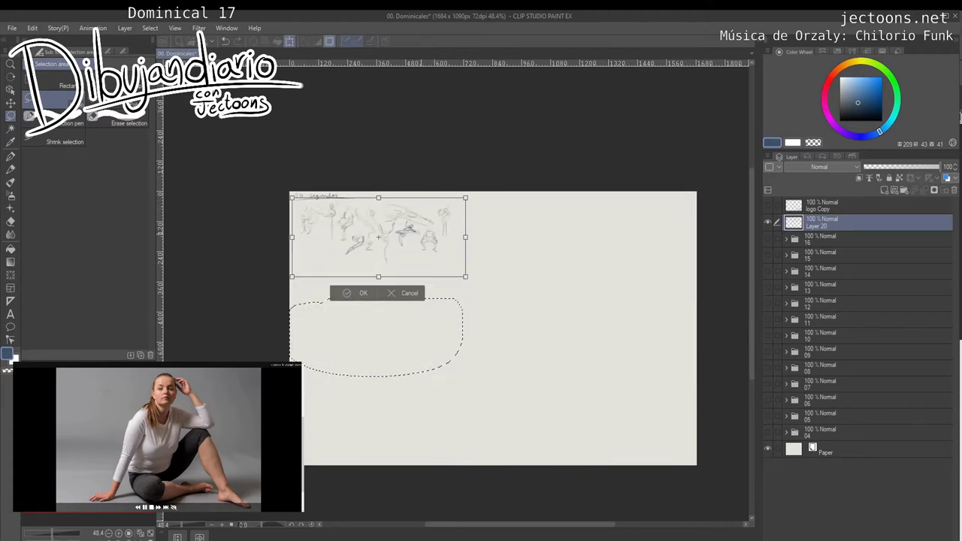
key("Return")
key("ctrl+d")
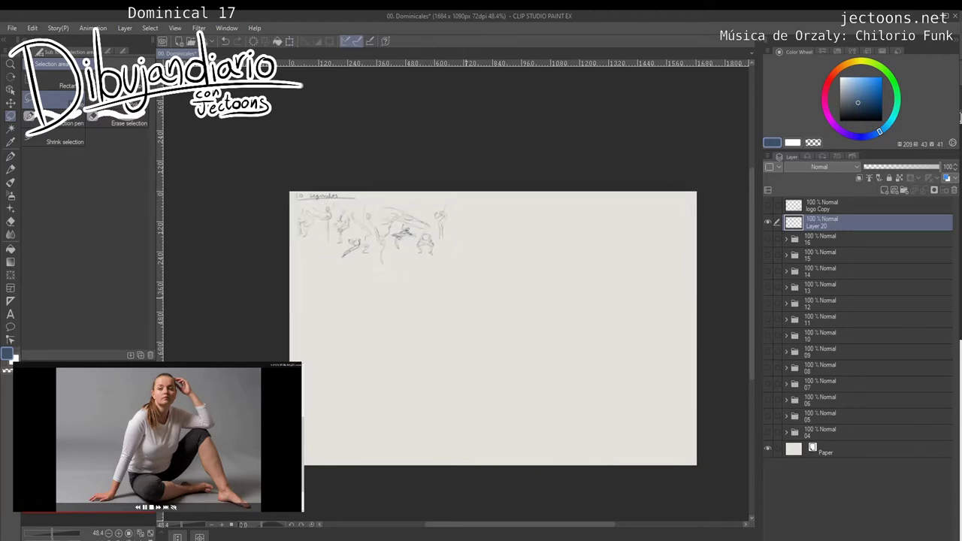
Handwrite an underlined "1 minuto" heading in the empty space beside the reduced figures.
left_click_drag(465, 296, 363, 319)
left_click_drag(377, 245, 485, 241)
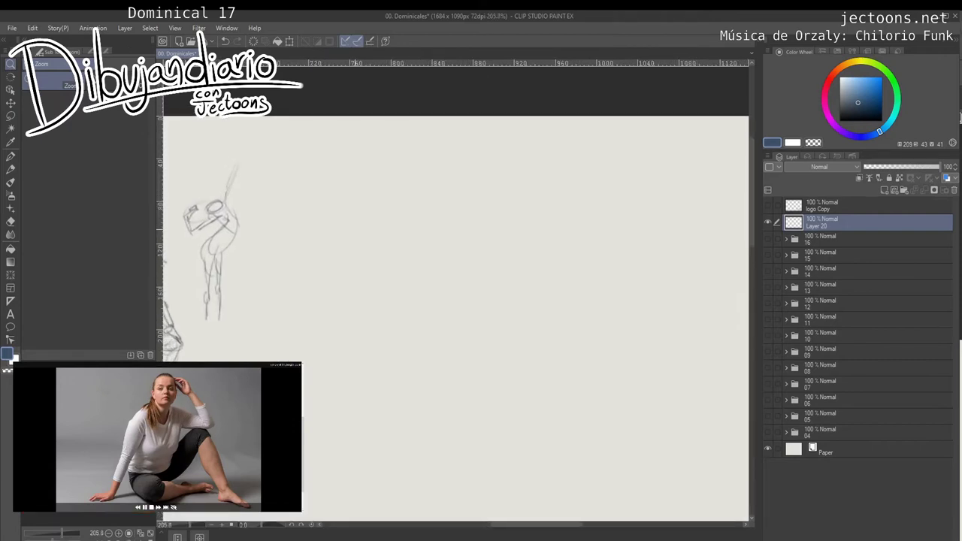
key("p")
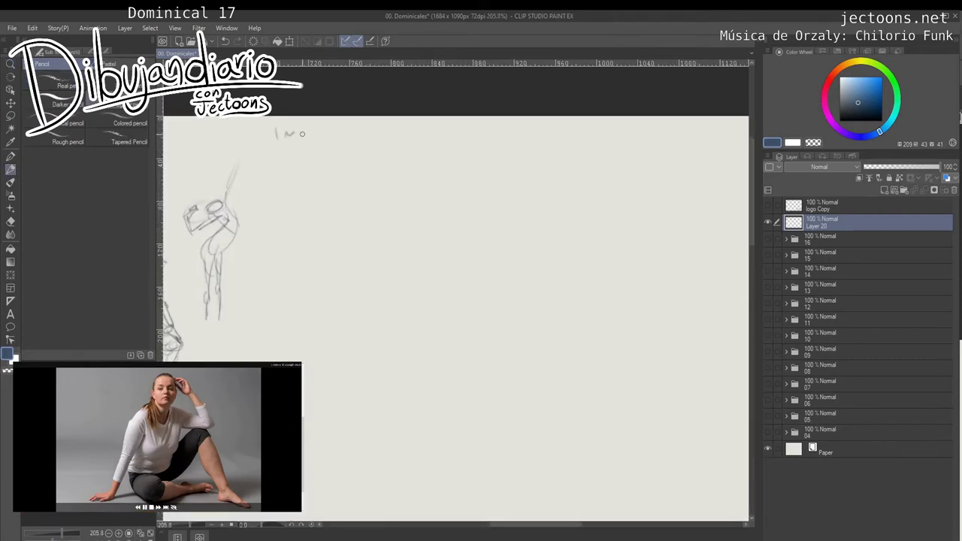
left_click_drag(315, 137, 335, 128)
left_click_drag(265, 144, 368, 141)
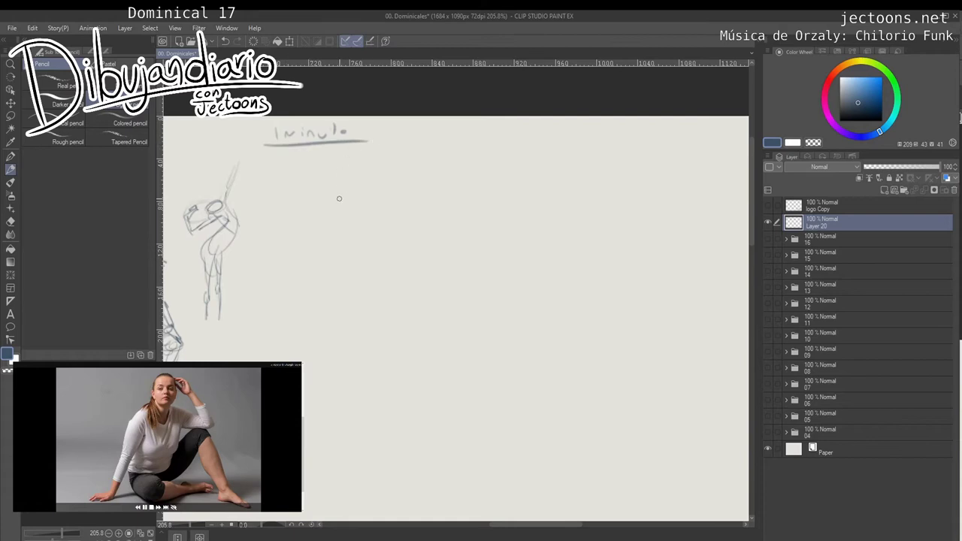
Sketch the seated woman's head, shoulders, supporting straight arm with hand, chest and waist below the "1 minuto" heading.
mouse_move(343, 204)
left_mouse_down()
mouse_move(329, 183)
mouse_move(340, 179)
mouse_move(309, 250)
left_mouse_up()
mouse_move(328, 188)
left_mouse_down()
mouse_move(337, 218)
mouse_move(316, 235)
mouse_move(296, 298)
mouse_move(283, 302)
left_mouse_up()
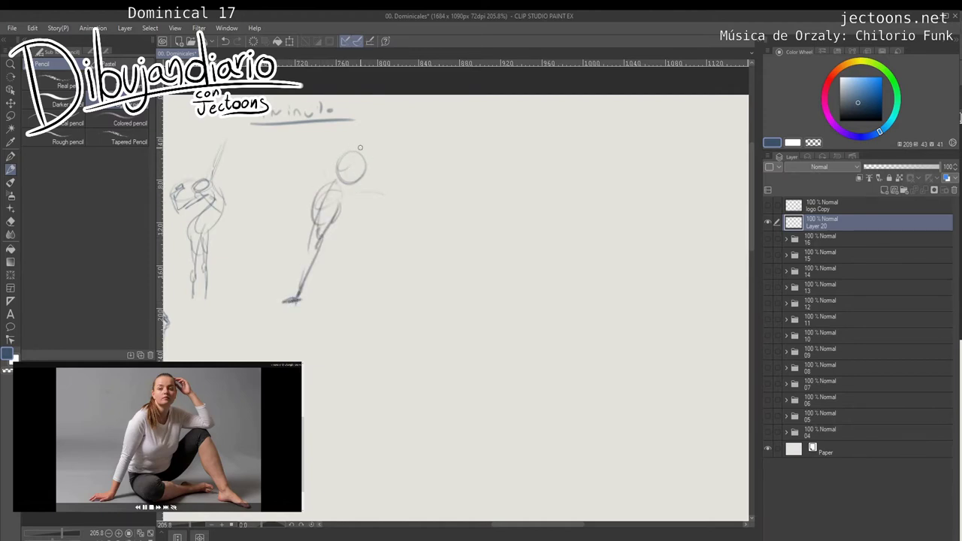
mouse_move(360, 147)
left_mouse_down()
mouse_move(353, 179)
mouse_move(338, 154)
mouse_move(340, 197)
mouse_move(380, 220)
mouse_move(361, 246)
mouse_move(339, 233)
mouse_move(380, 206)
left_mouse_up()
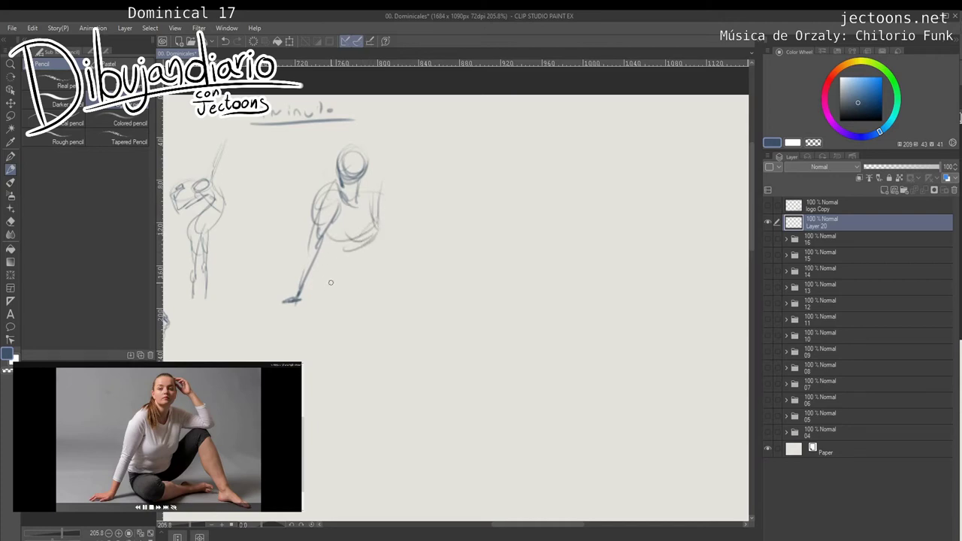
mouse_move(317, 267)
left_mouse_down()
mouse_move(319, 280)
mouse_move(370, 269)
mouse_move(377, 241)
mouse_move(414, 220)
left_mouse_up()
Draw the seated woman's raised arm, bent at the elbow, with the hand resting against the head.
mouse_move(360, 183)
left_mouse_down()
mouse_move(417, 195)
mouse_move(415, 204)
left_mouse_up()
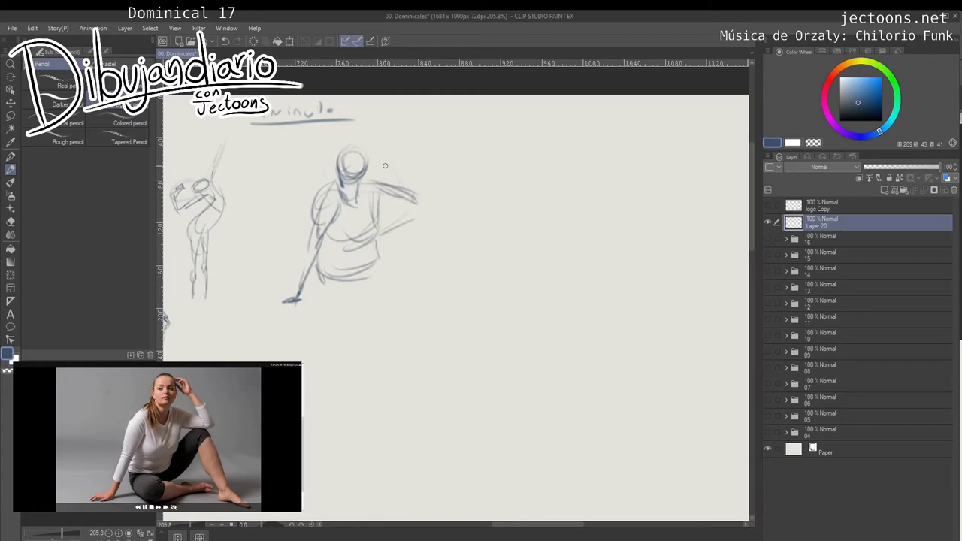
left_click_drag(386, 166, 415, 201)
left_click_drag(404, 166, 428, 193)
mouse_move(385, 161)
left_mouse_down()
mouse_move(431, 197)
mouse_move(379, 214)
mouse_move(435, 200)
left_mouse_up()
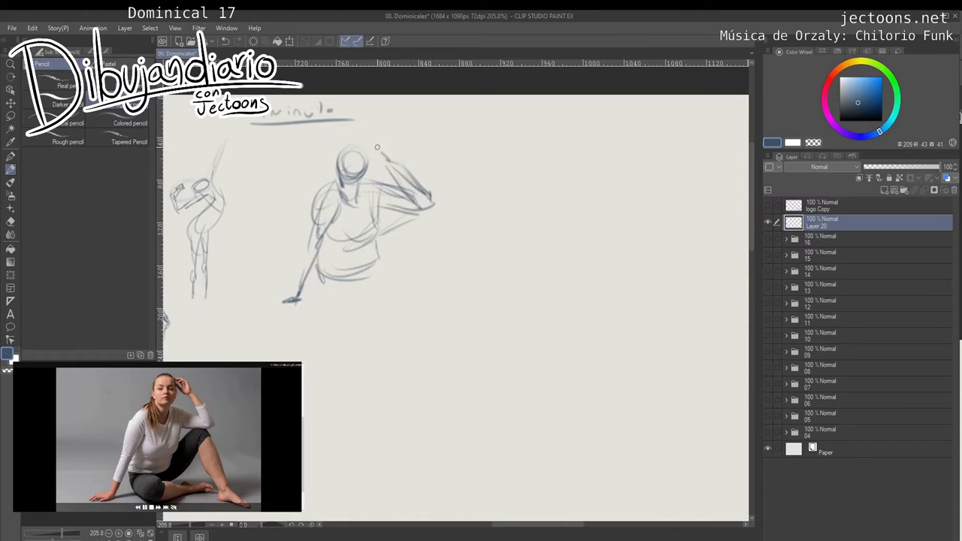
mouse_move(377, 148)
left_mouse_down()
mouse_move(363, 144)
mouse_move(382, 161)
mouse_move(347, 180)
mouse_move(348, 147)
left_mouse_up()
Draw the folded leg lying on the ground and the raised-knee leg with both feet for the seated woman.
mouse_move(393, 254)
left_mouse_down()
mouse_move(421, 225)
mouse_move(392, 269)
mouse_move(364, 276)
mouse_move(376, 297)
left_mouse_up()
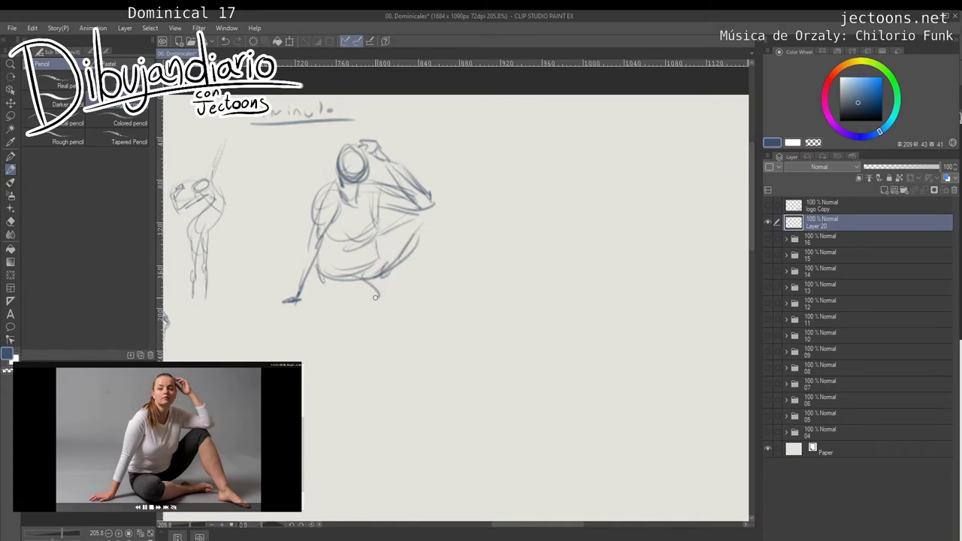
mouse_move(323, 279)
left_mouse_down()
mouse_move(353, 314)
mouse_move(367, 280)
mouse_move(418, 300)
left_mouse_up()
left_click_drag(340, 320, 424, 306)
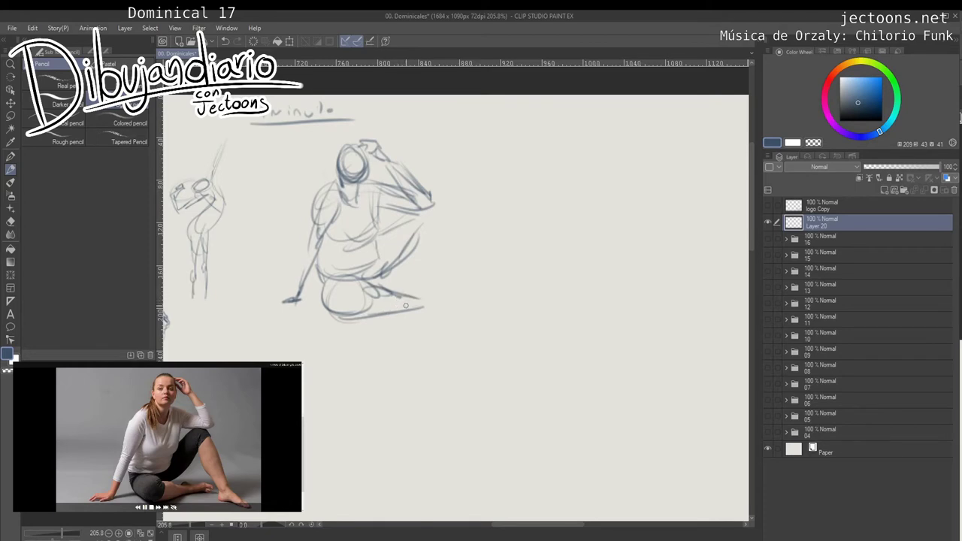
left_click_drag(351, 316, 440, 303)
mouse_move(419, 226)
left_mouse_down()
mouse_move(456, 268)
mouse_move(456, 283)
left_mouse_up()
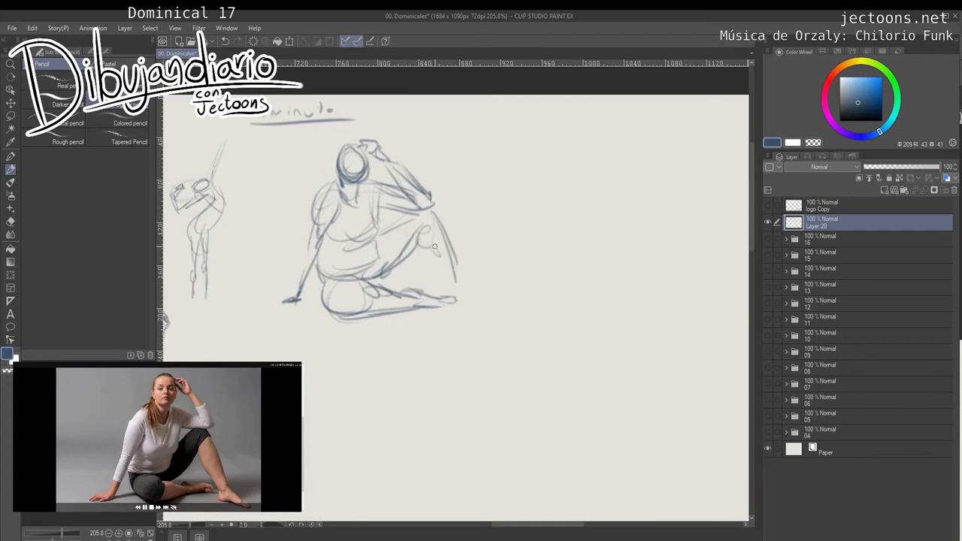
mouse_move(433, 245)
left_mouse_down()
mouse_move(462, 291)
mouse_move(512, 304)
left_mouse_up()
left_click_drag(447, 293, 474, 300)
Sketch the knee-hugging woman's head, curved back, hips and thigh line in the empty space beside the first seated figure.
left_click_drag(497, 263, 430, 283)
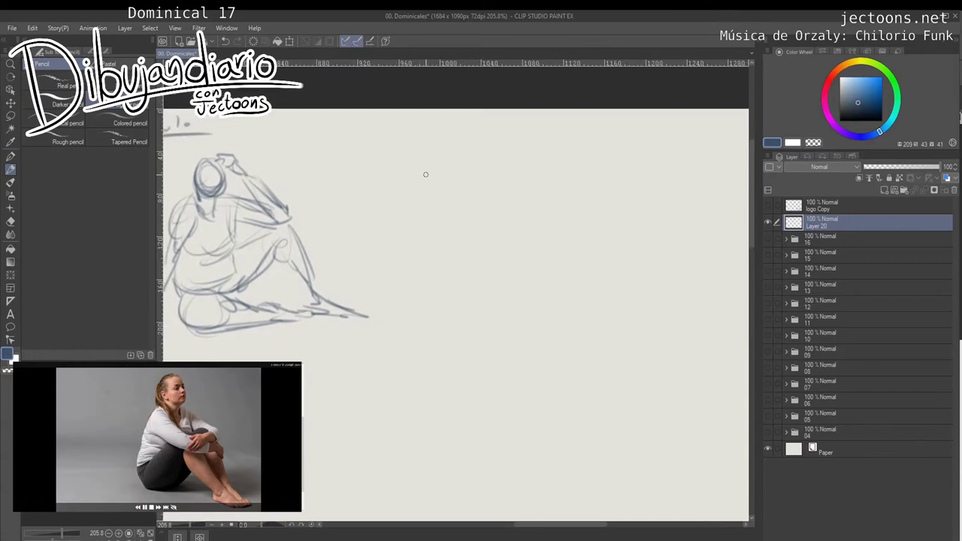
mouse_move(410, 149)
left_mouse_down()
mouse_move(419, 164)
mouse_move(433, 155)
mouse_move(419, 134)
left_mouse_up()
mouse_move(398, 165)
left_mouse_down()
mouse_move(380, 187)
mouse_move(377, 239)
left_mouse_up()
left_click_drag(380, 191, 372, 265)
mouse_move(378, 217)
left_mouse_down()
mouse_move(376, 270)
mouse_move(423, 287)
mouse_move(449, 265)
left_mouse_up()
left_click_drag(394, 250, 432, 232)
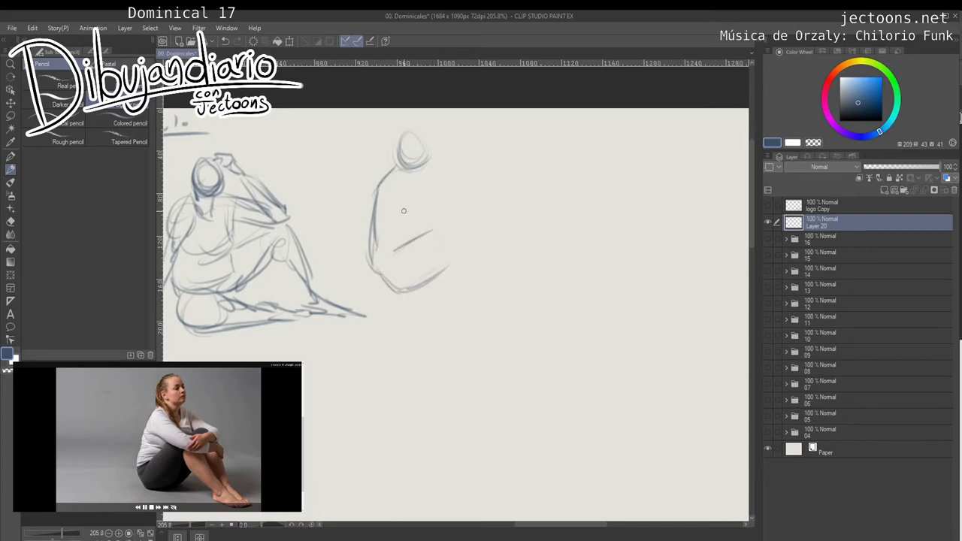
Draw the knee-hugging figure's arms wrapped forward with clasped hands, and add the neck and hair contours.
left_click_drag(394, 207, 429, 230)
mouse_move(407, 177)
left_mouse_down()
mouse_move(431, 207)
mouse_move(476, 221)
mouse_move(460, 214)
mouse_move(448, 229)
mouse_move(476, 223)
left_mouse_up()
mouse_move(425, 170)
left_mouse_down()
mouse_move(455, 182)
mouse_move(490, 224)
mouse_move(466, 217)
left_mouse_up()
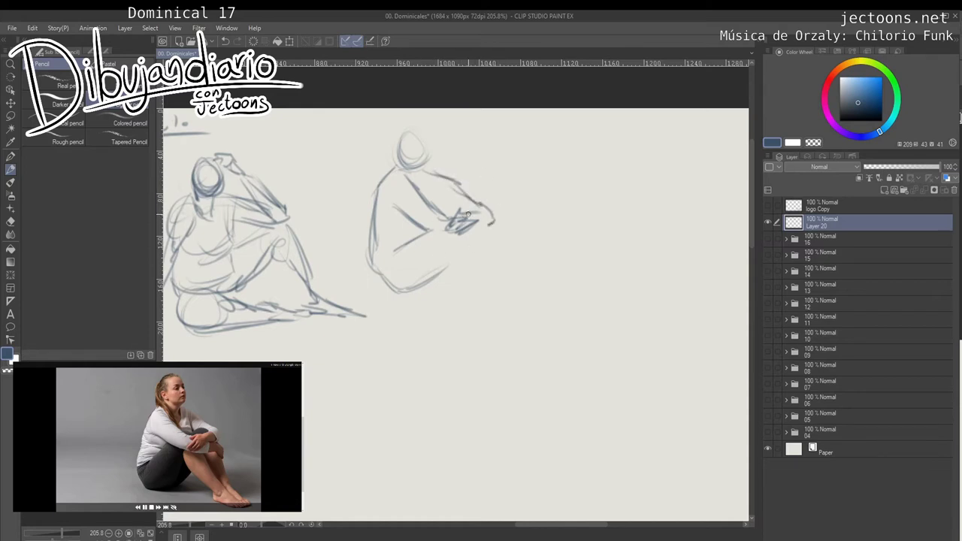
left_click_drag(434, 185, 454, 216)
mouse_move(417, 153)
left_mouse_down()
mouse_move(395, 168)
mouse_move(409, 159)
mouse_move(401, 136)
mouse_move(393, 180)
mouse_move(400, 148)
mouse_move(385, 167)
mouse_move(434, 132)
mouse_move(428, 123)
mouse_move(438, 151)
mouse_move(408, 182)
left_mouse_up()
Draw the knee-hugging figure's near knee, shin, calf and flat foot.
mouse_move(410, 232)
left_mouse_down()
mouse_move(391, 224)
mouse_move(428, 208)
mouse_move(406, 237)
mouse_move(446, 263)
left_mouse_up()
left_click_drag(427, 209, 456, 263)
mouse_move(414, 237)
left_mouse_down()
mouse_move(408, 244)
mouse_move(460, 275)
left_mouse_up()
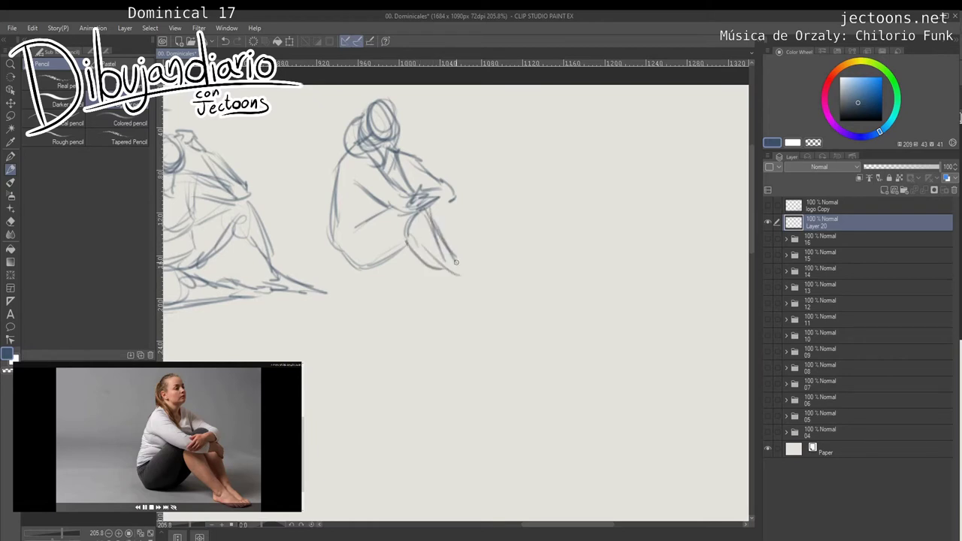
mouse_move(444, 241)
left_mouse_down()
mouse_move(455, 283)
mouse_move(491, 297)
mouse_move(498, 287)
left_mouse_up()
mouse_move(464, 281)
left_mouse_down()
mouse_move(503, 289)
mouse_move(457, 289)
left_mouse_up()
left_click_drag(451, 292, 497, 292)
mouse_move(457, 243)
left_mouse_down()
mouse_move(441, 243)
mouse_move(451, 247)
left_mouse_up()
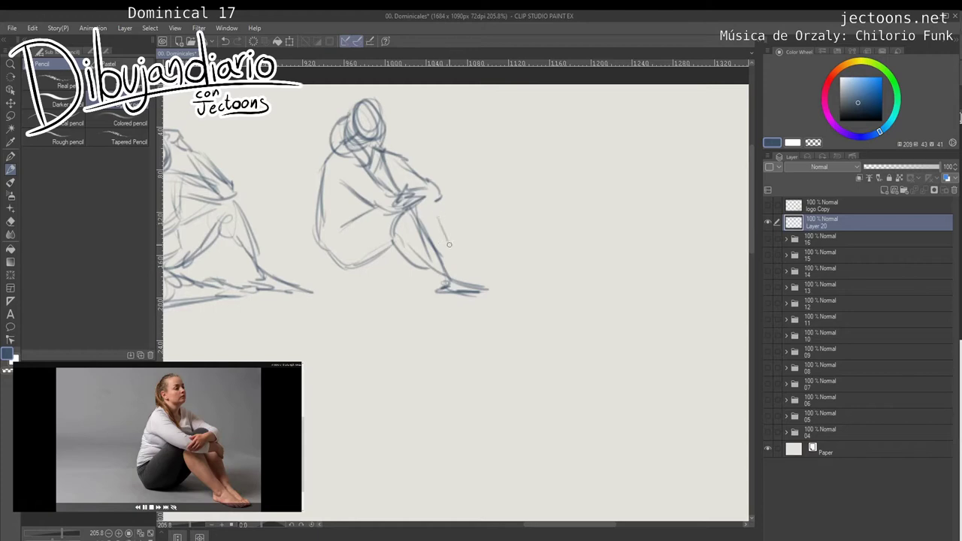
Add the far shin and foot to the knee-hugging figure and mark the facial features.
left_click_drag(436, 203, 456, 264)
left_click_drag(438, 226, 443, 231)
left_click_drag(419, 209, 508, 294)
left_click_drag(388, 159, 390, 182)
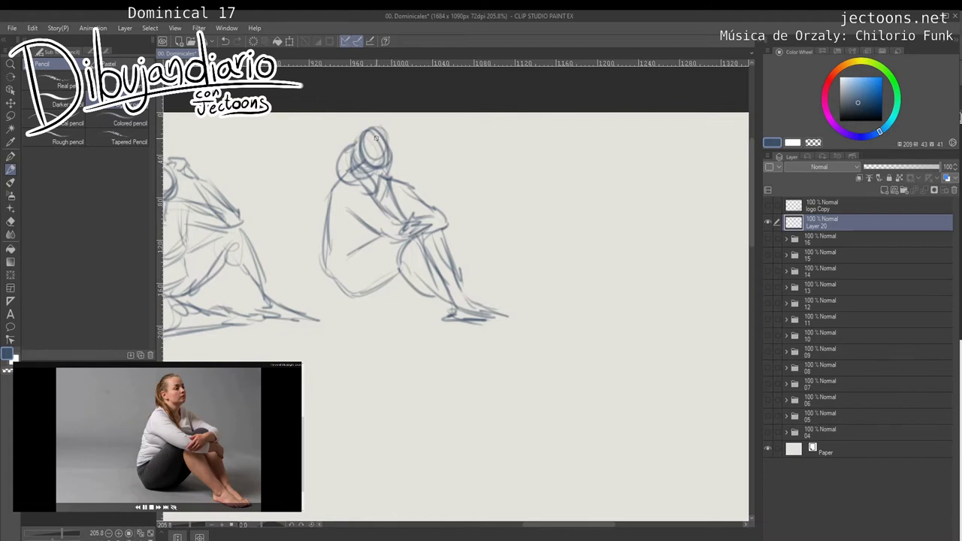
scroll(376, 135, "up", 2)
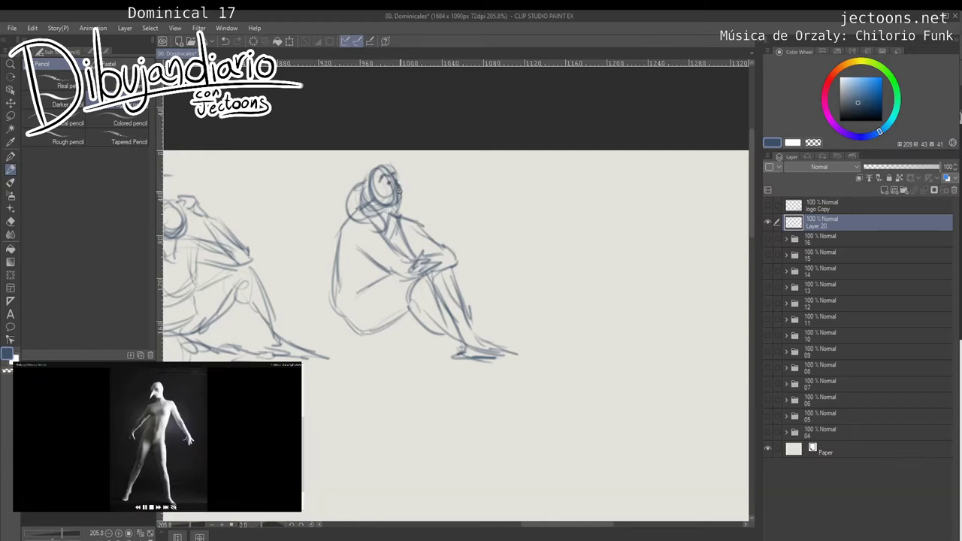
Sketch the masked standing figure's head, shoulders and leaning torso in the empty space beside the knee-hugging figure.
left_click_drag(398, 185, 364, 126)
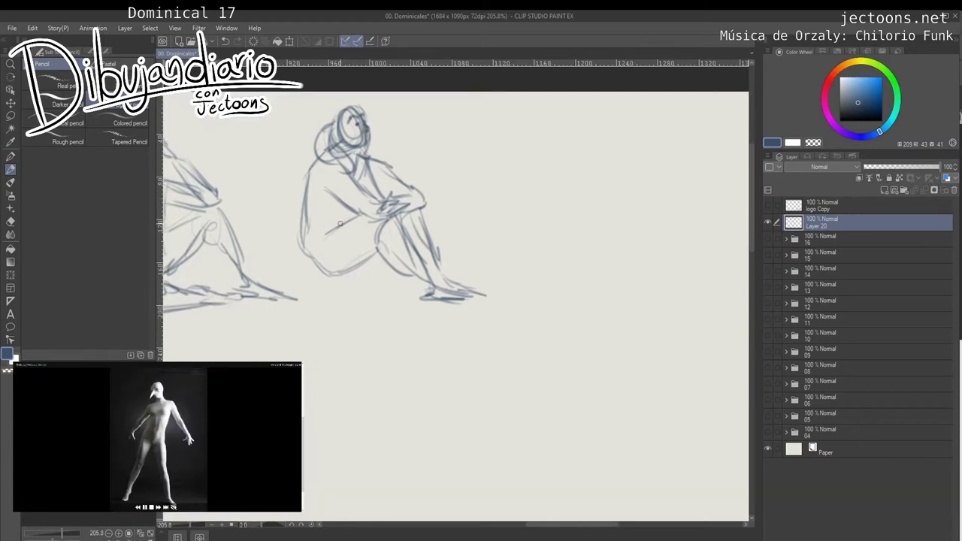
left_click_drag(339, 226, 306, 241)
mouse_move(544, 164)
left_mouse_down()
mouse_move(425, 123)
mouse_move(338, 148)
mouse_move(366, 154)
left_mouse_up()
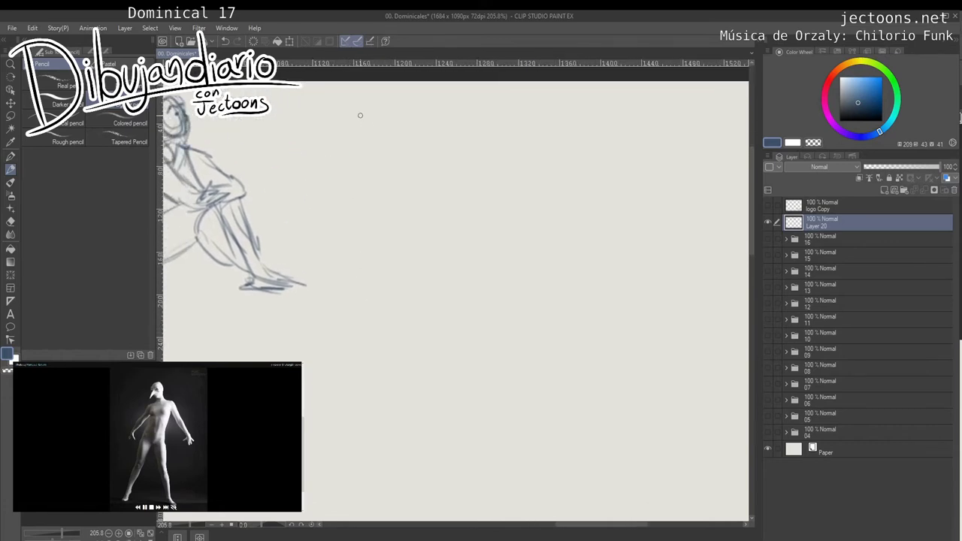
mouse_move(364, 112)
left_mouse_down()
mouse_move(365, 124)
mouse_move(379, 140)
mouse_move(399, 133)
mouse_move(414, 142)
mouse_move(368, 180)
mouse_move(365, 170)
mouse_move(359, 212)
left_mouse_up()
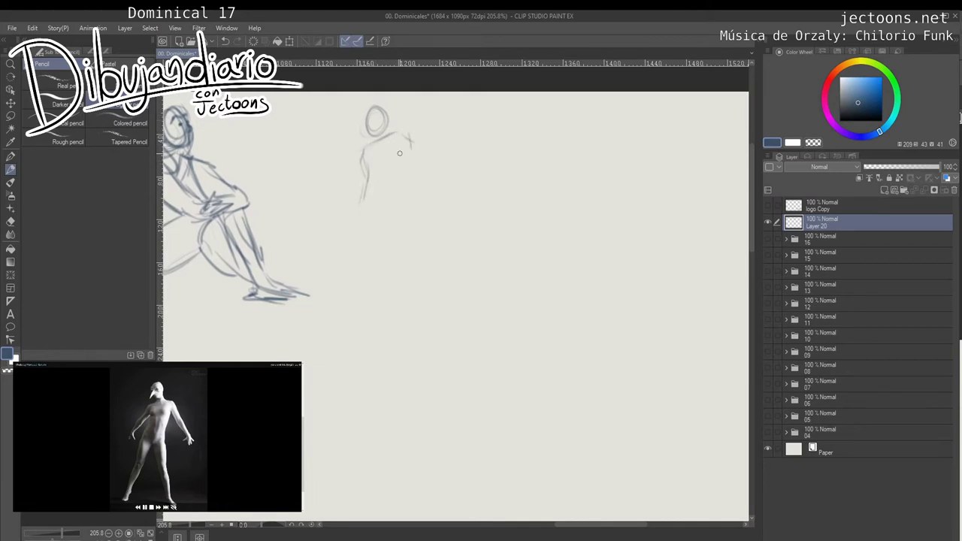
mouse_move(410, 141)
left_mouse_down()
mouse_move(389, 206)
mouse_move(359, 207)
mouse_move(382, 226)
left_mouse_up()
Draw the standing figure's wide-spread legs with thighs, knees, shins and feet.
left_click_drag(359, 193, 334, 272)
mouse_move(368, 219)
left_mouse_down()
mouse_move(332, 286)
mouse_move(327, 323)
left_mouse_up()
mouse_move(343, 288)
left_mouse_down()
mouse_move(312, 353)
mouse_move(323, 357)
mouse_move(337, 322)
left_mouse_up()
mouse_move(370, 209)
left_mouse_down()
mouse_move(399, 301)
mouse_move(399, 283)
mouse_move(408, 285)
left_mouse_up()
left_click_drag(394, 275, 423, 340)
mouse_move(403, 302)
left_mouse_down()
mouse_move(422, 354)
mouse_move(441, 364)
mouse_move(431, 364)
left_mouse_up()
Draw both arms of the standing figure angled away from the torso, ending in hands with spread fingers.
left_click_drag(365, 179, 363, 217)
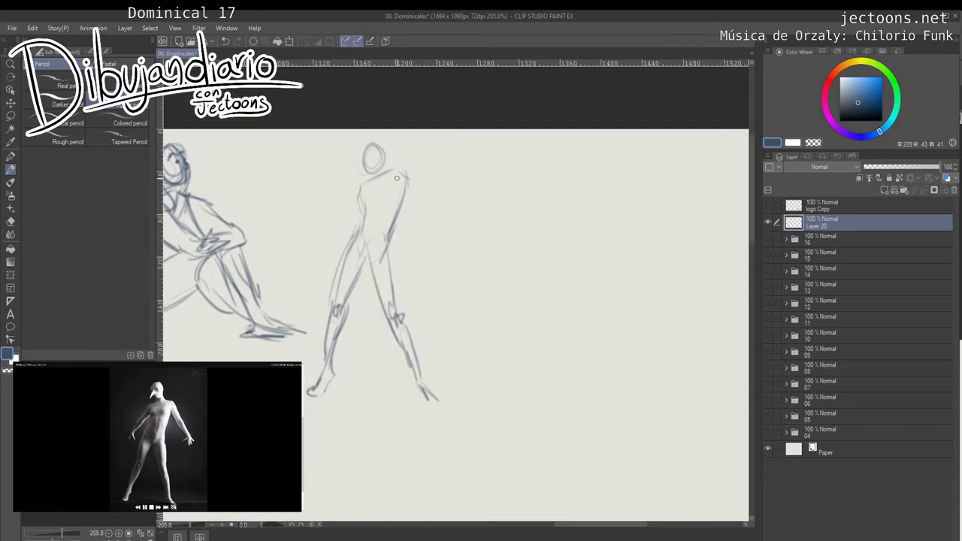
mouse_move(397, 178)
left_mouse_down()
mouse_move(351, 180)
mouse_move(356, 200)
mouse_move(314, 242)
mouse_move(313, 230)
mouse_move(310, 255)
left_mouse_up()
mouse_move(424, 186)
left_mouse_down()
mouse_move(395, 201)
mouse_move(391, 185)
mouse_move(408, 218)
left_mouse_up()
left_click_drag(369, 190, 406, 230)
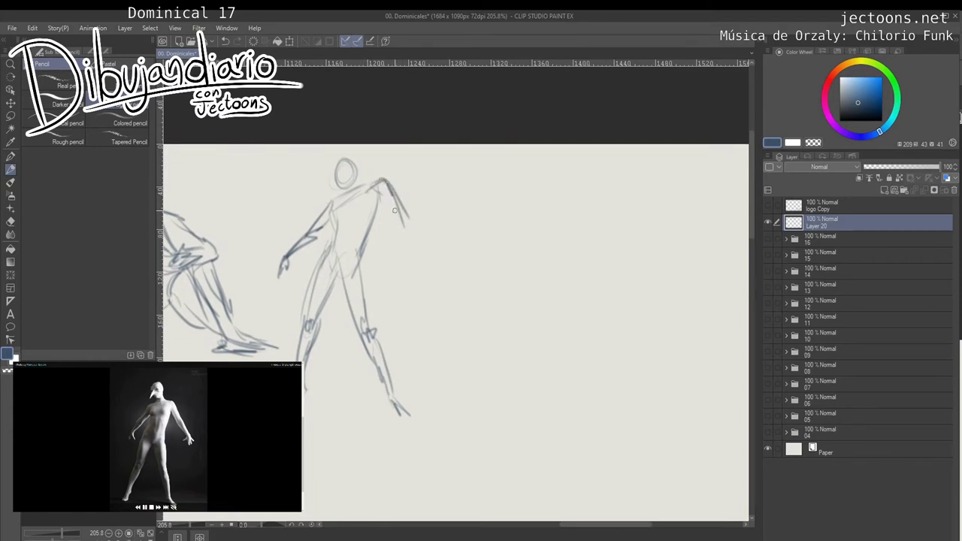
mouse_move(382, 190)
left_mouse_down()
mouse_move(406, 242)
mouse_move(436, 270)
left_mouse_up()
mouse_move(404, 226)
left_mouse_down()
mouse_move(433, 267)
mouse_move(423, 286)
mouse_move(432, 297)
mouse_move(444, 288)
left_mouse_up()
left_click_drag(436, 269, 401, 204)
Draw the long-beaked mask on the standing figure's head and reinforce the line from the neck into the chest.
mouse_move(336, 190)
left_mouse_down()
mouse_move(371, 271)
mouse_move(390, 250)
mouse_move(394, 263)
left_mouse_up()
mouse_move(392, 247)
left_mouse_down()
mouse_move(389, 236)
mouse_move(355, 279)
left_mouse_up()
mouse_move(374, 261)
left_mouse_down()
mouse_move(356, 278)
mouse_move(398, 266)
mouse_move(367, 281)
left_mouse_up()
left_click_drag(370, 278, 367, 305)
Darken the standing figure's torso side and outer leg contours, and add the curved centre line down to the crotch.
mouse_move(391, 272)
left_mouse_down()
mouse_move(380, 310)
mouse_move(370, 322)
mouse_move(366, 313)
mouse_move(346, 344)
mouse_move(338, 402)
left_mouse_up()
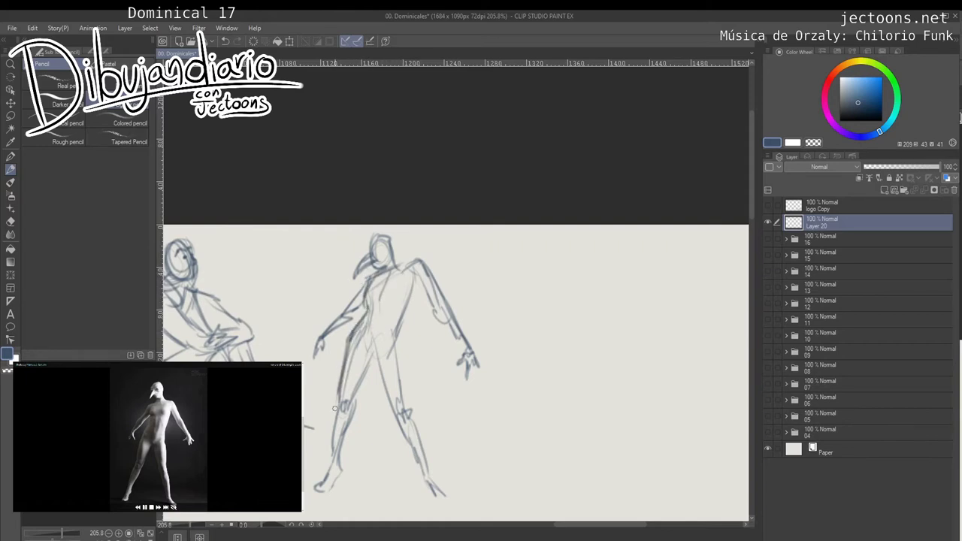
left_click_drag(351, 337, 332, 432)
left_click_drag(374, 300, 348, 368)
mouse_move(413, 273)
left_mouse_down()
mouse_move(393, 339)
mouse_move(442, 304)
mouse_move(407, 281)
mouse_move(403, 238)
left_mouse_up()
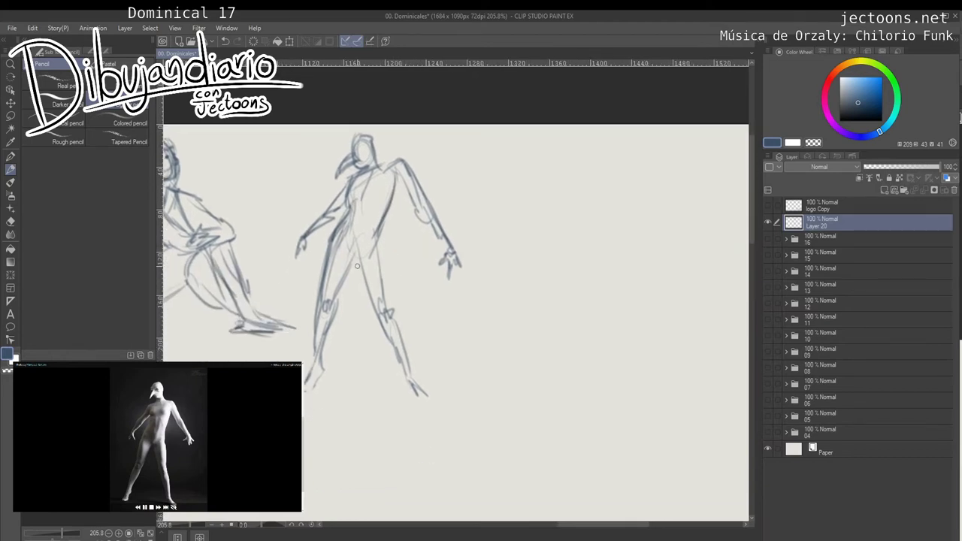
mouse_move(357, 265)
left_mouse_down()
mouse_move(340, 230)
mouse_move(340, 240)
left_mouse_up()
left_click_drag(372, 173, 352, 254)
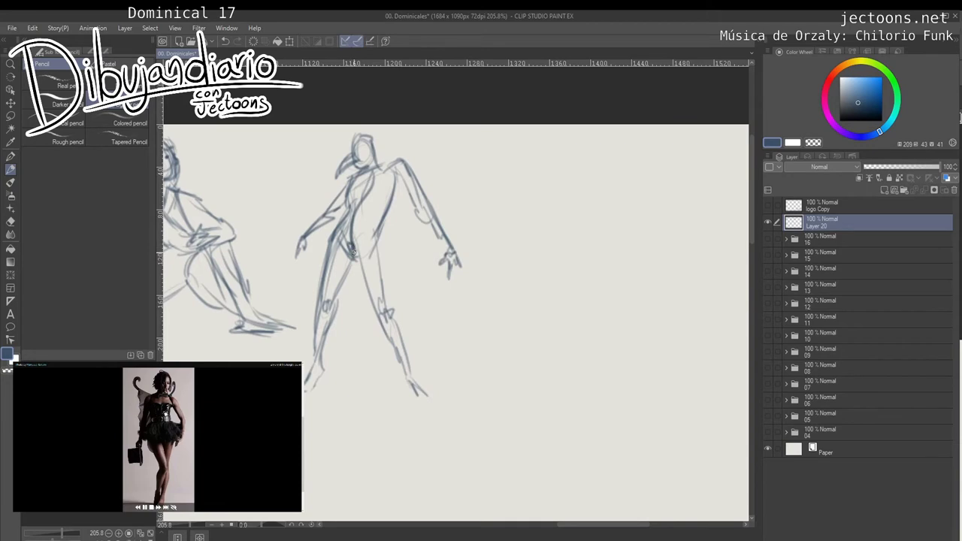
Sketch the skirted woman's head, shoulder line, hanging upper arm and ribcage side in the empty space beside the masked figure.
left_click_drag(509, 285, 379, 257)
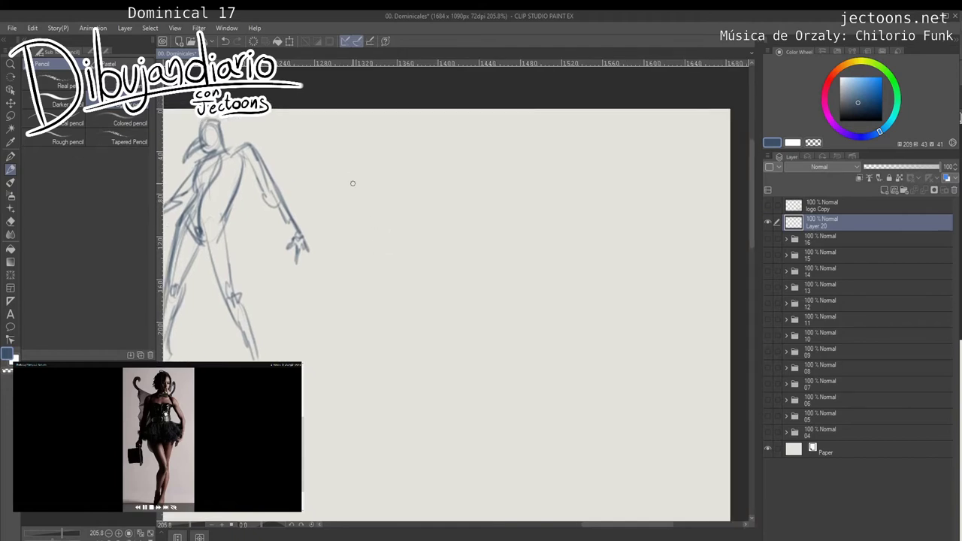
left_click_drag(401, 151, 414, 142)
mouse_move(398, 182)
left_mouse_down()
mouse_move(375, 189)
mouse_move(363, 245)
left_mouse_up()
left_click_drag(373, 197, 363, 228)
mouse_move(372, 190)
left_mouse_down()
mouse_move(392, 216)
mouse_move(387, 243)
left_mouse_up()
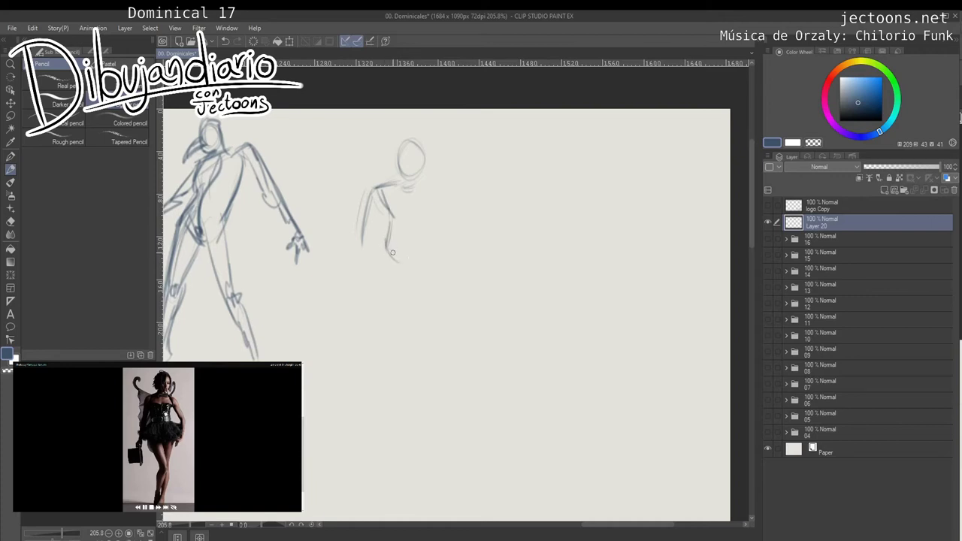
Draw the skirted woman's waist and pelvis curve, and the bent arm with its hand at the hip.
left_click_drag(435, 207, 432, 226)
left_click_drag(445, 200, 438, 259)
left_click_drag(398, 259, 435, 260)
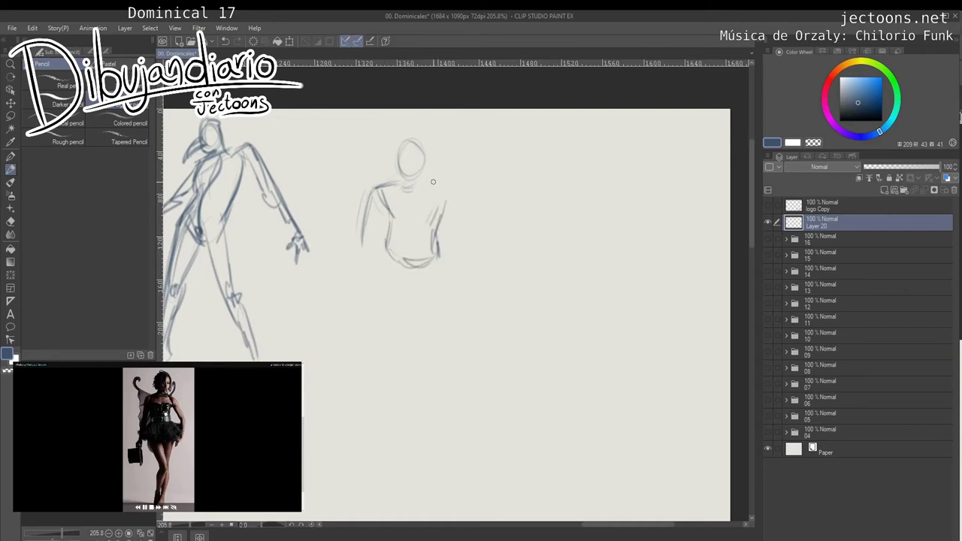
mouse_move(433, 182)
left_mouse_down()
mouse_move(462, 202)
mouse_move(474, 247)
left_mouse_up()
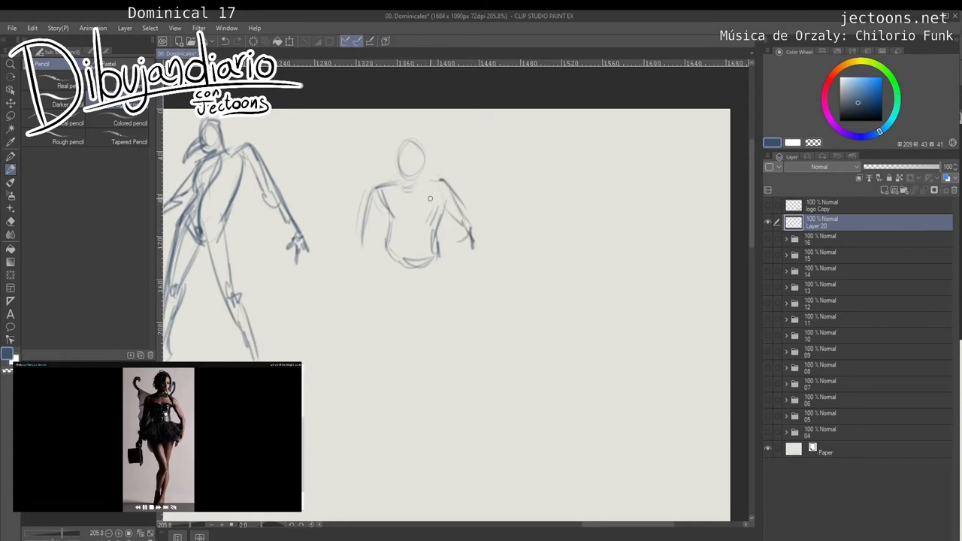
Redefine the skirted woman's head, and add the torso centre line, skirt hem and front thigh.
mouse_move(422, 141)
left_mouse_down()
mouse_move(410, 171)
mouse_move(430, 150)
mouse_move(418, 154)
mouse_move(412, 218)
mouse_move(432, 278)
left_mouse_up()
mouse_move(412, 218)
left_mouse_down()
mouse_move(418, 272)
mouse_move(357, 279)
mouse_move(353, 292)
mouse_move(441, 278)
mouse_move(430, 247)
mouse_move(418, 335)
left_mouse_up()
left_click_drag(388, 263, 430, 346)
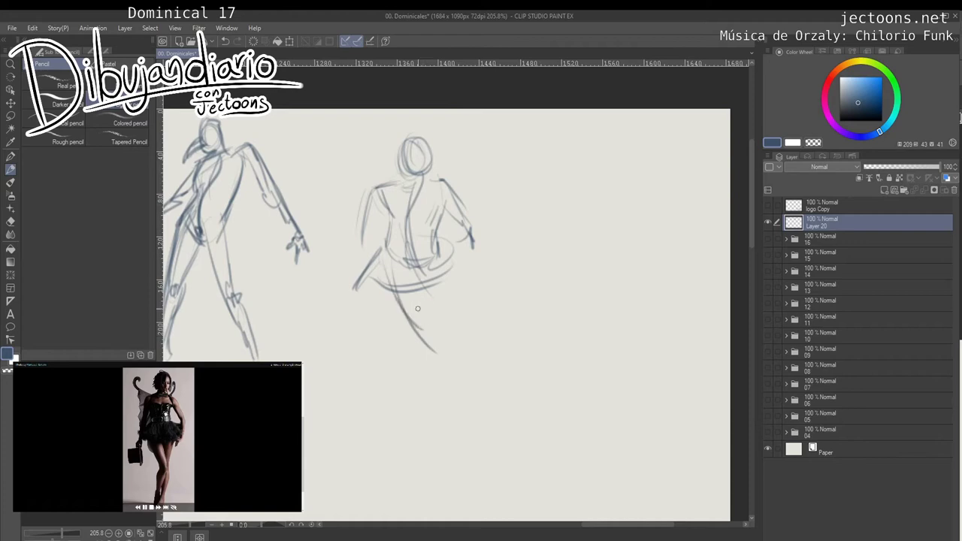
Draw the skirted woman's second thigh, overlapping knees and tapering shin, and flare out the skirt's side.
mouse_move(421, 273)
left_mouse_down()
mouse_move(440, 347)
mouse_move(418, 391)
left_mouse_up()
left_click_drag(422, 350, 418, 391)
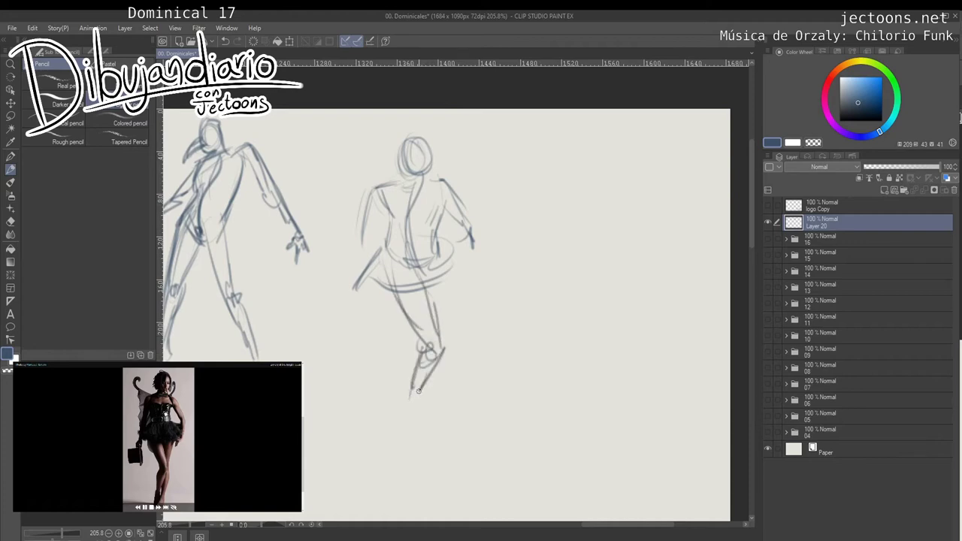
mouse_move(443, 263)
left_mouse_down()
mouse_move(440, 320)
mouse_move(479, 268)
left_mouse_up()
left_click_drag(466, 267, 429, 285)
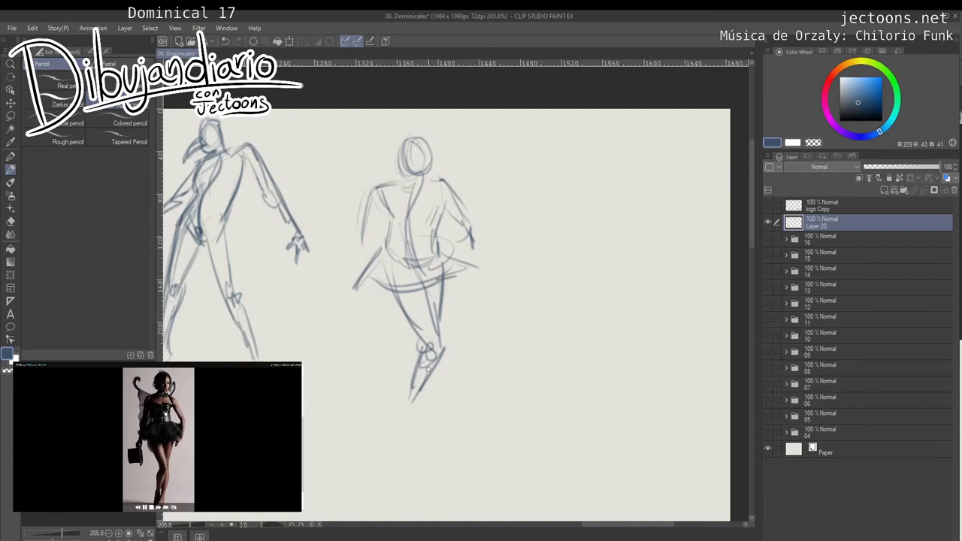
Extend the front leg to a pointed foot, darken its contours, and add the rear calf and foot behind it.
left_click_drag(421, 383, 403, 426)
left_click_drag(392, 284, 426, 348)
mouse_move(430, 331)
left_mouse_down()
mouse_move(415, 352)
mouse_move(404, 420)
left_mouse_up()
left_click_drag(427, 374, 413, 408)
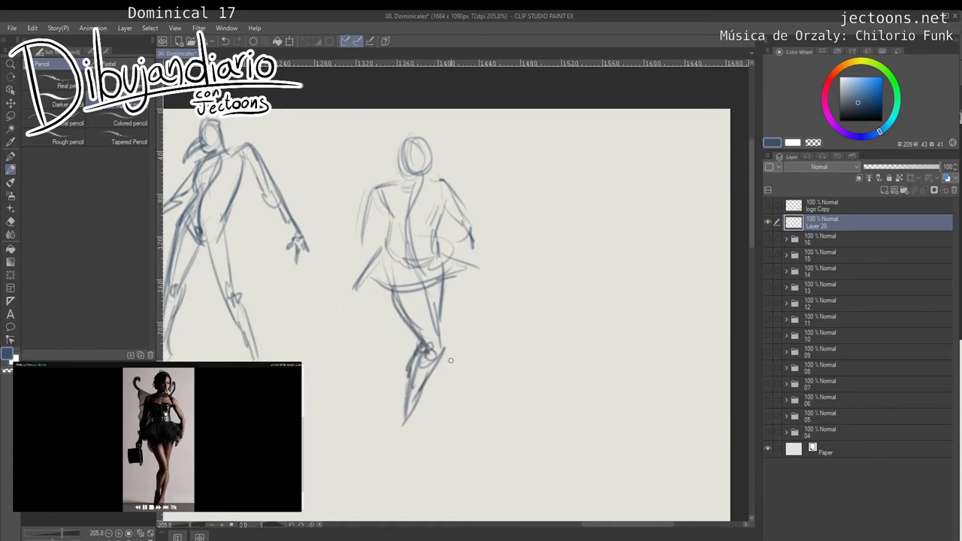
scroll(451, 361, "down", 2)
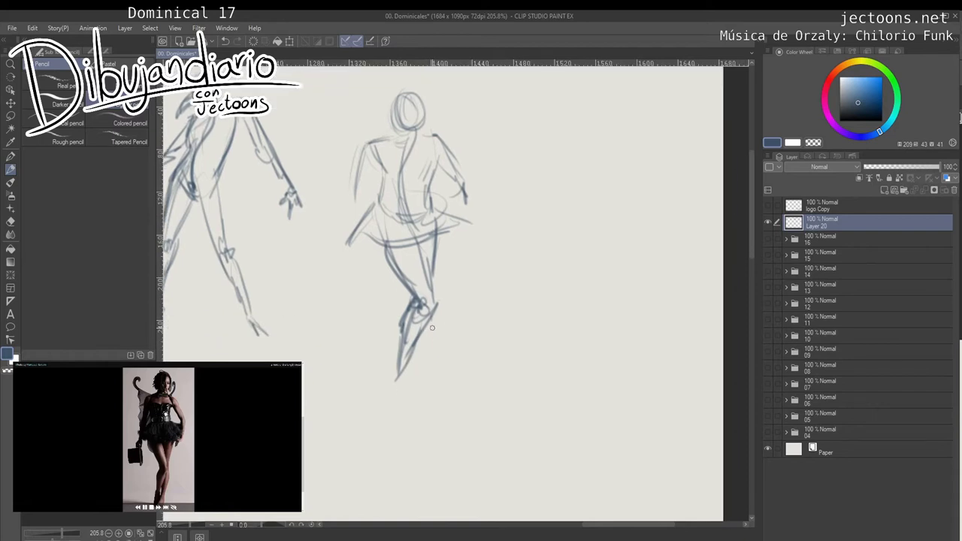
mouse_move(434, 322)
left_mouse_down()
mouse_move(427, 370)
mouse_move(411, 388)
left_mouse_up()
scroll(393, 239, "up", 1)
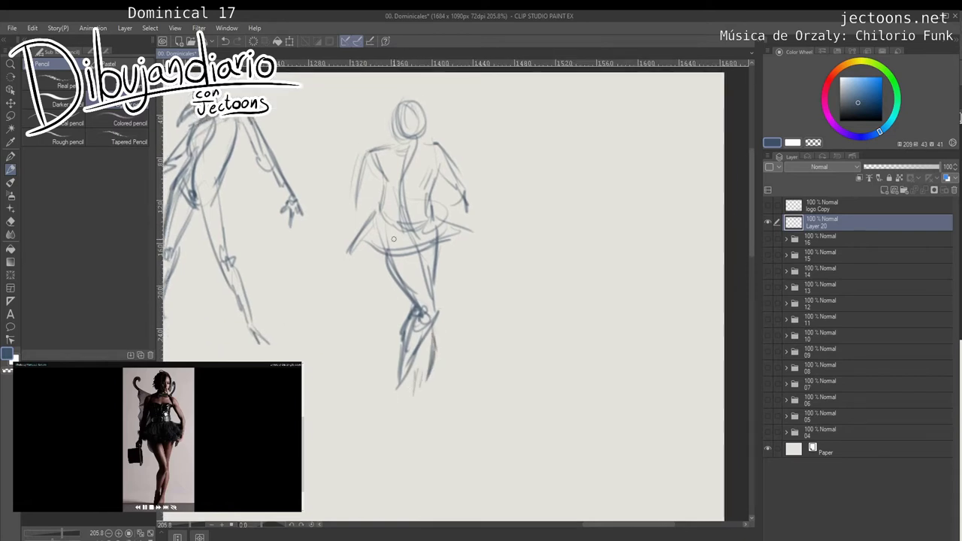
Darken the skirted woman's hanging arm, add its hand beside the skirt, and draw the corset's neckline across the chest.
mouse_move(388, 141)
left_mouse_down()
mouse_move(361, 159)
mouse_move(358, 224)
left_mouse_up()
left_click_drag(373, 168, 356, 234)
mouse_move(361, 218)
left_mouse_down()
mouse_move(353, 242)
mouse_move(360, 259)
left_mouse_up()
mouse_move(425, 164)
left_mouse_down()
mouse_move(420, 176)
mouse_move(441, 197)
mouse_move(378, 184)
left_mouse_up()
mouse_move(417, 176)
left_mouse_down()
mouse_move(431, 178)
mouse_move(370, 180)
mouse_move(388, 197)
left_mouse_up()
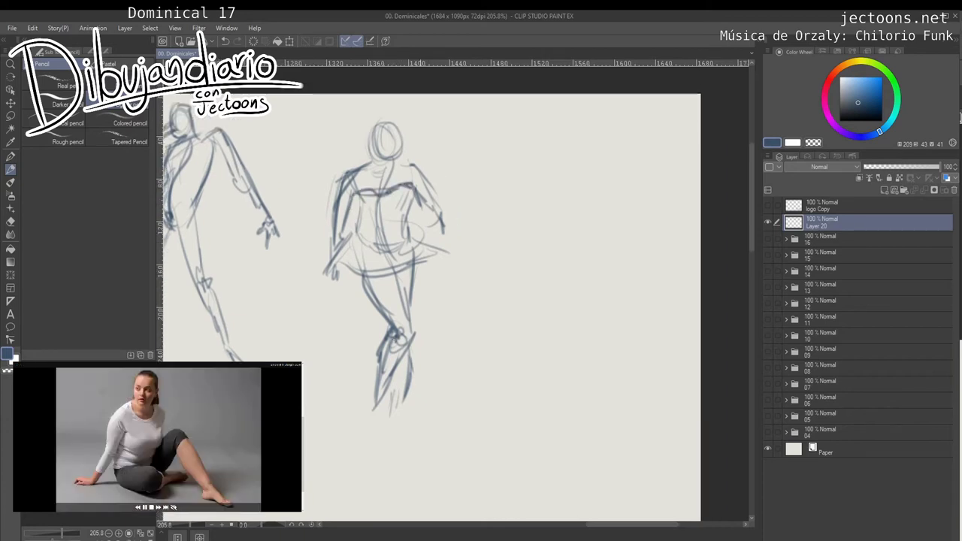
left_click_drag(410, 161, 419, 141)
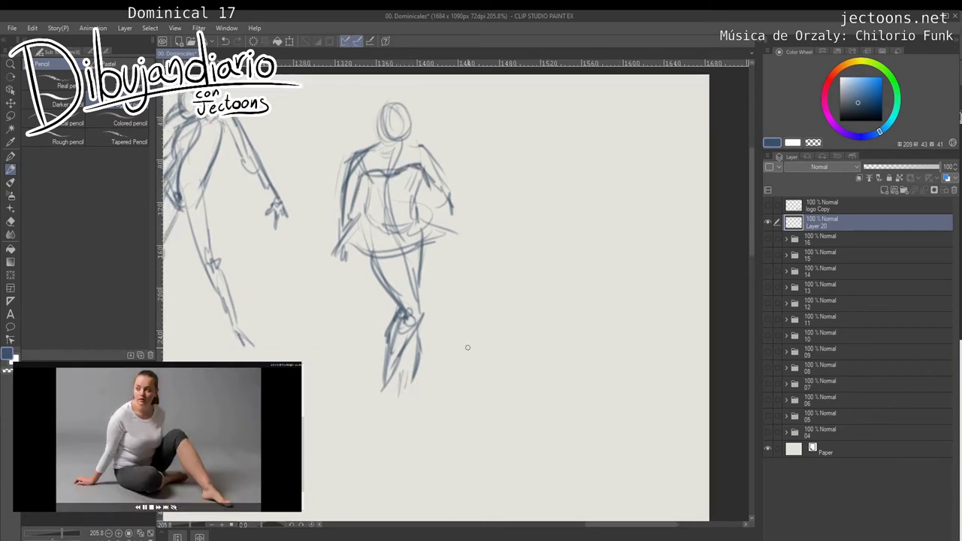
left_click_drag(460, 355, 450, 345)
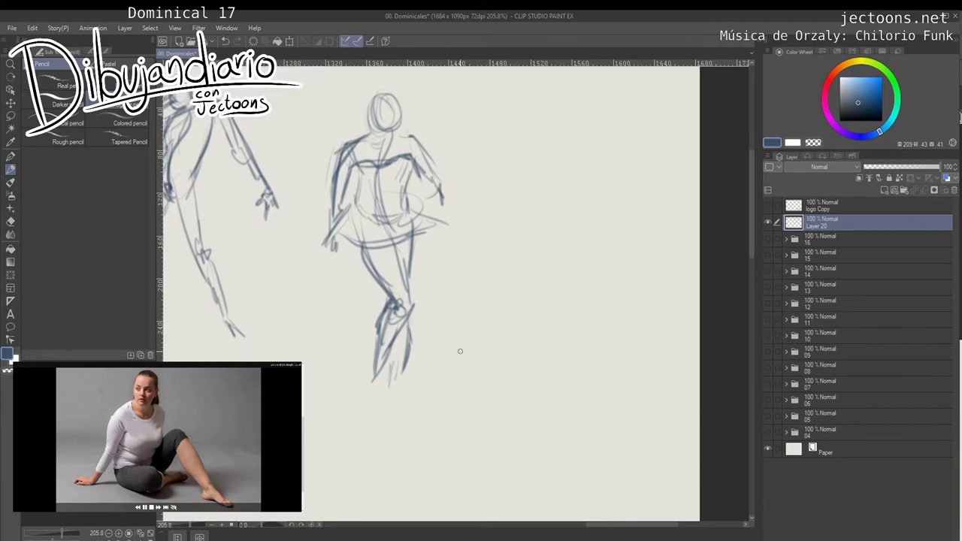
Start the seated woman beside the skirted figure with a head circle and shoulder line, and resample the blue sketch colour.
left_click_drag(542, 247, 419, 244)
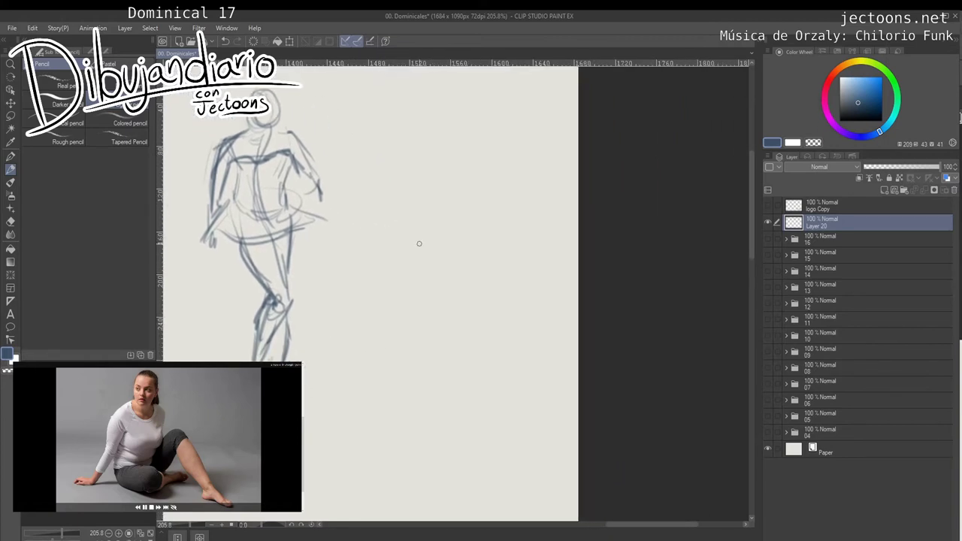
mouse_move(420, 103)
left_mouse_down()
mouse_move(420, 140)
mouse_move(437, 126)
mouse_move(409, 141)
mouse_move(415, 148)
mouse_move(443, 119)
mouse_move(456, 128)
mouse_move(387, 134)
left_mouse_up()
left_click(347, 207, "alt")
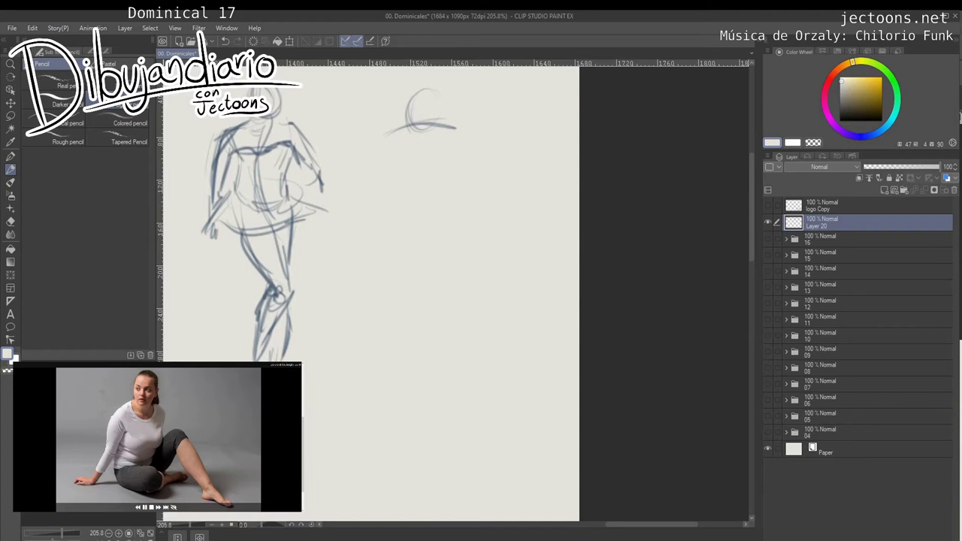
left_click(872, 135)
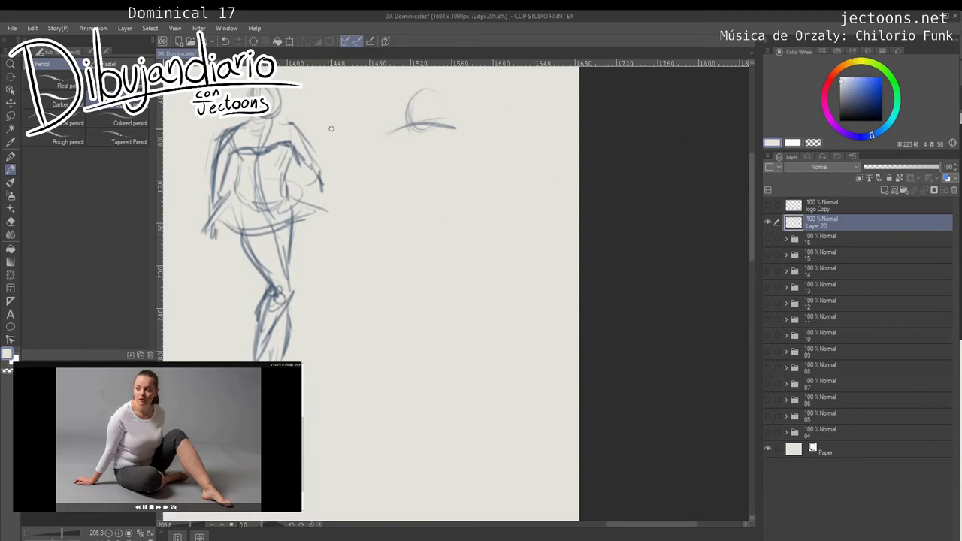
left_click(295, 149, "alt")
Define the seated woman's head oval and draw her supporting arm from the shoulder down to the hand on the floor.
mouse_move(414, 95)
left_mouse_down()
mouse_move(420, 133)
mouse_move(378, 142)
mouse_move(375, 188)
left_mouse_up()
left_click_drag(393, 155, 380, 197)
left_click_drag(382, 135, 369, 215)
left_click_drag(388, 168, 355, 245)
mouse_move(377, 202)
left_mouse_down()
mouse_move(350, 262)
mouse_move(342, 273)
mouse_move(318, 270)
mouse_move(341, 272)
mouse_move(322, 276)
left_mouse_up()
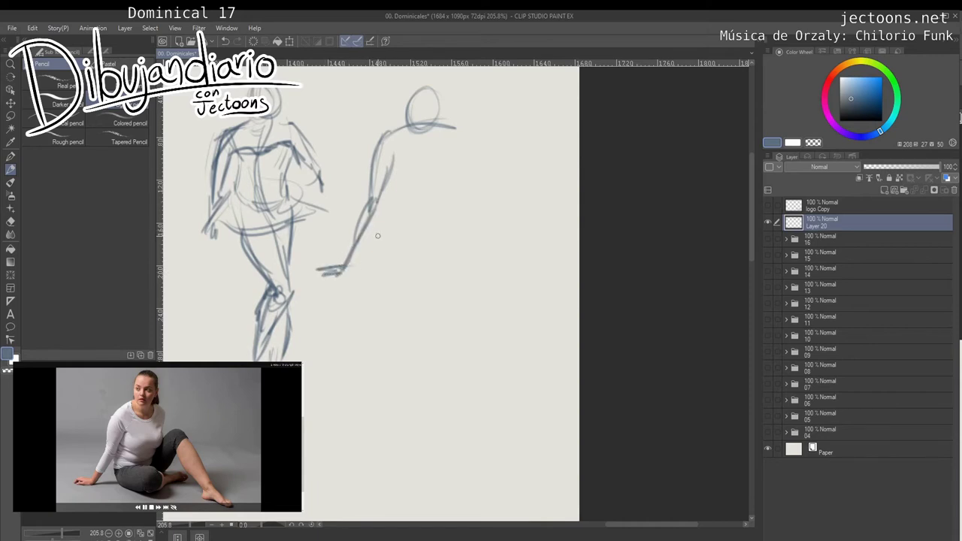
Draw the seated woman's back and hip curve running into the thigh and knee folded on the floor.
mouse_move(384, 204)
left_mouse_down()
mouse_move(376, 248)
mouse_move(398, 272)
left_mouse_up()
mouse_move(385, 230)
left_mouse_down()
mouse_move(448, 259)
mouse_move(449, 273)
left_mouse_up()
mouse_move(452, 239)
left_mouse_down()
mouse_move(444, 250)
mouse_move(466, 248)
mouse_move(460, 238)
mouse_move(485, 250)
mouse_move(440, 274)
left_mouse_up()
left_click_drag(473, 260, 438, 272)
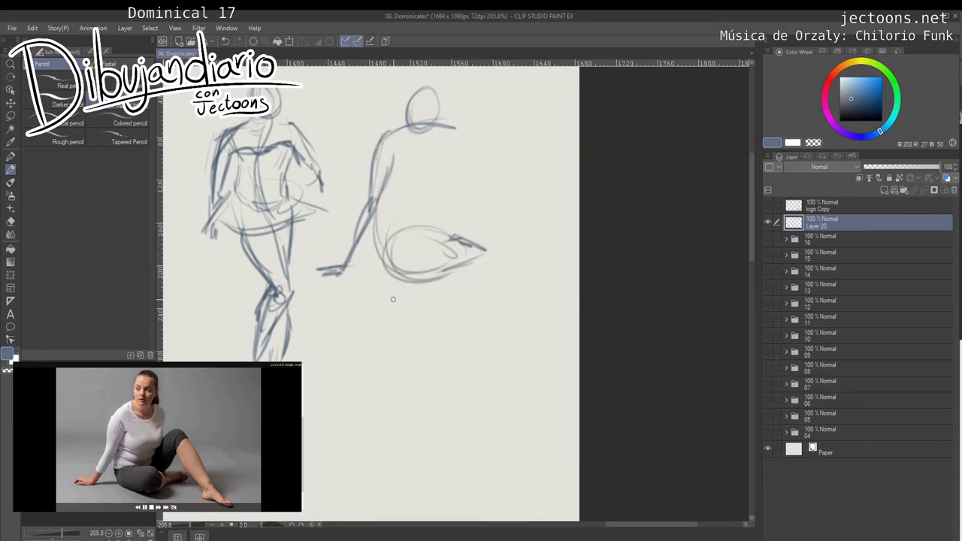
Add the seated woman's far shoulder, short upper arm and chest side, and draw the shirt's waistline.
mouse_move(432, 126)
left_mouse_down()
mouse_move(481, 142)
mouse_move(441, 181)
mouse_move(467, 200)
left_mouse_up()
mouse_move(466, 161)
left_mouse_down()
mouse_move(461, 191)
mouse_move(439, 203)
left_mouse_up()
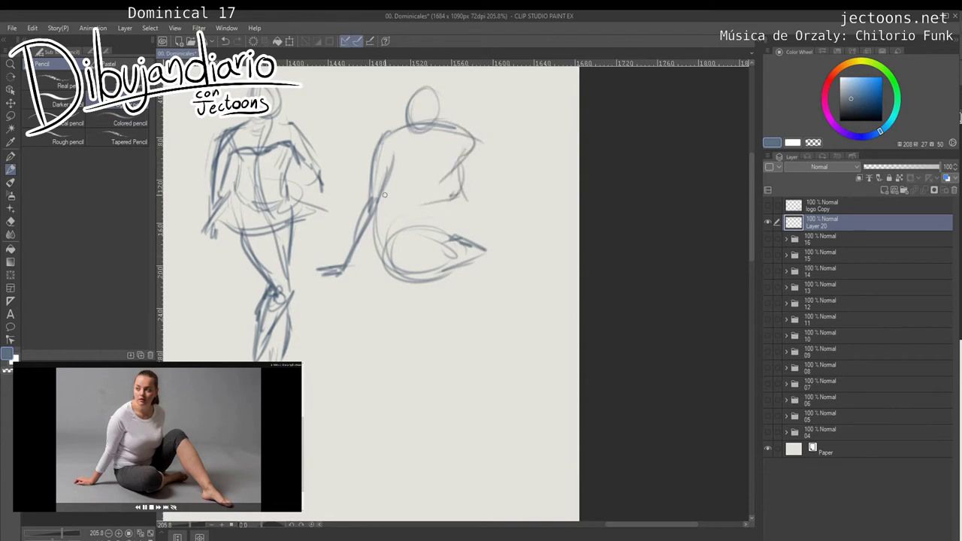
mouse_move(383, 193)
left_mouse_down()
mouse_move(433, 187)
mouse_move(457, 197)
left_mouse_up()
mouse_move(465, 180)
left_mouse_down()
mouse_move(467, 153)
mouse_move(449, 184)
left_mouse_up()
mouse_move(420, 114)
left_mouse_down()
mouse_move(412, 97)
mouse_move(434, 86)
mouse_move(418, 130)
mouse_move(444, 98)
mouse_move(370, 160)
mouse_move(350, 248)
mouse_move(317, 271)
mouse_move(385, 168)
mouse_move(417, 200)
mouse_move(411, 210)
left_mouse_up()
Draw the seated woman's raised leg behind the folded one, with its thigh, bent knee and the start of the shin.
mouse_move(411, 248)
left_mouse_down()
mouse_move(493, 213)
mouse_move(504, 283)
left_mouse_up()
left_click_drag(493, 225, 474, 248)
mouse_move(469, 242)
left_mouse_down()
mouse_move(413, 278)
mouse_move(430, 268)
left_mouse_up()
left_click_drag(496, 245, 503, 276)
left_click_drag(484, 258, 489, 271)
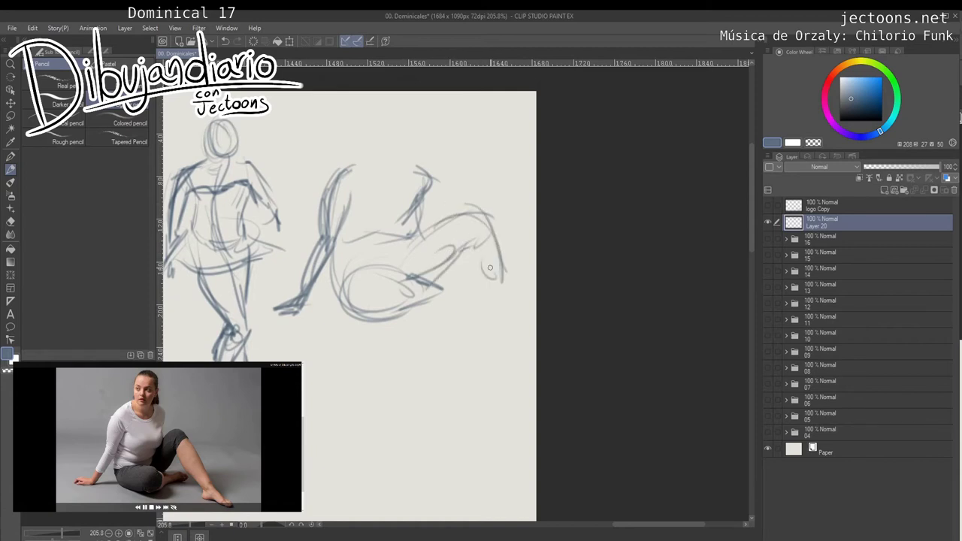
Complete the seated woman's torso side and redraw her head as a larger oval with simple facial features.
left_click_drag(426, 212, 429, 240)
left_click_drag(366, 155, 371, 191)
mouse_move(387, 135)
left_mouse_down()
mouse_move(398, 192)
mouse_move(364, 177)
left_mouse_up()
mouse_move(389, 146)
left_mouse_down()
mouse_move(383, 185)
mouse_move(398, 159)
mouse_move(375, 158)
mouse_move(440, 201)
left_mouse_up()
left_click(379, 170)
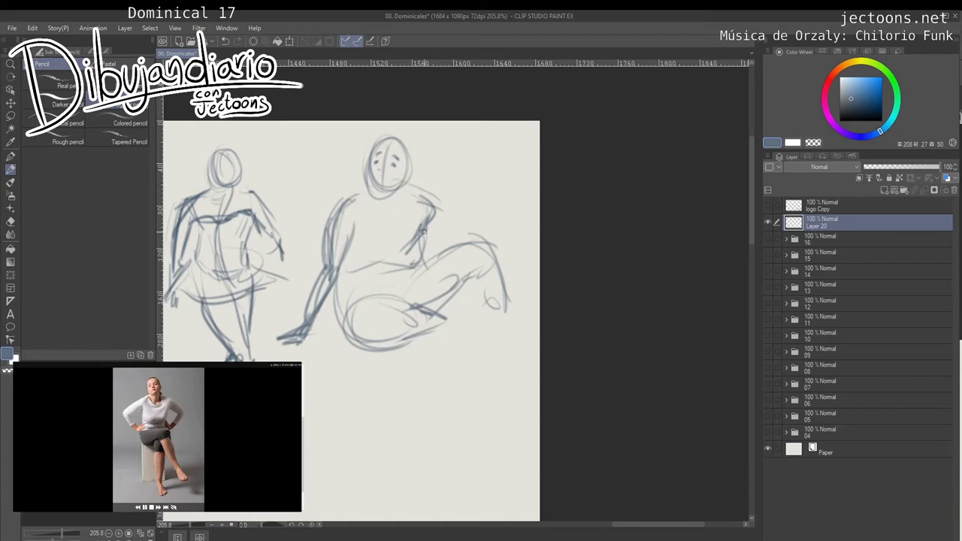
Write an underlined "minutos" heading for a new section in the blank area below the rows of gestures.
left_click_drag(413, 346, 331, 346)
left_click_drag(331, 345, 752, 195)
scroll(333, 423, "up", 2)
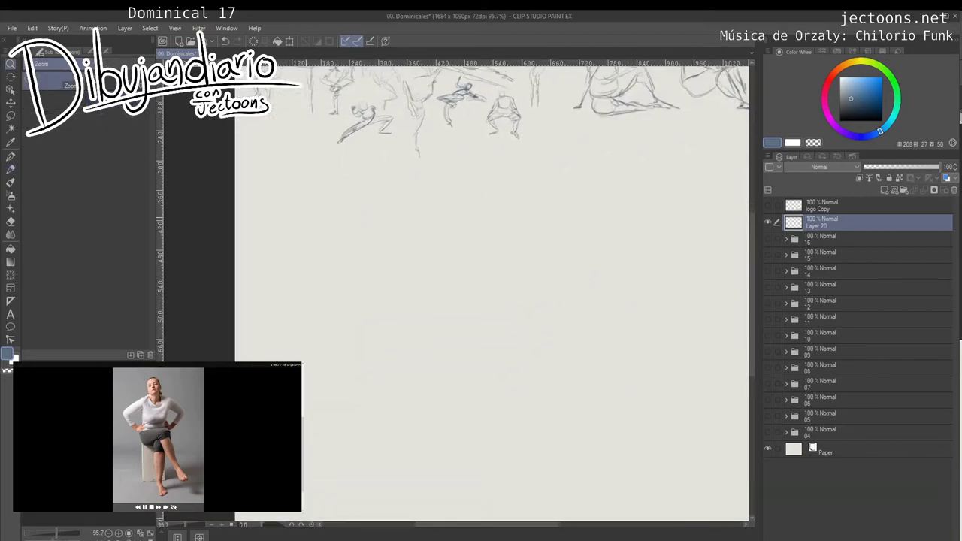
key("p")
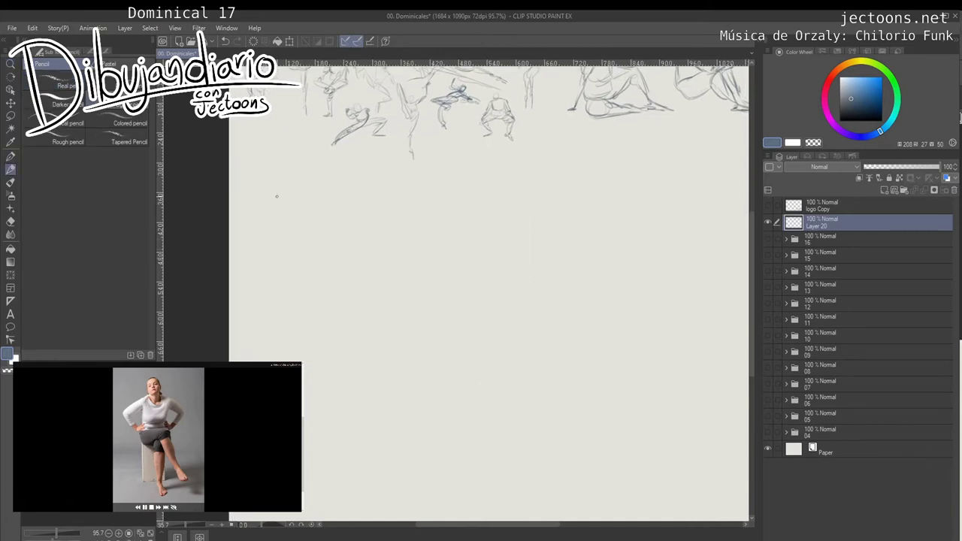
left_click_drag(262, 177, 311, 180)
left_click_drag(319, 174, 315, 182)
left_click_drag(246, 194, 327, 187)
Sketch the cross-legged woman's head, neck and torso under the new heading, with both arms bent towards the hips.
left_click_drag(342, 273, 314, 236)
scroll(313, 238, "up", 3)
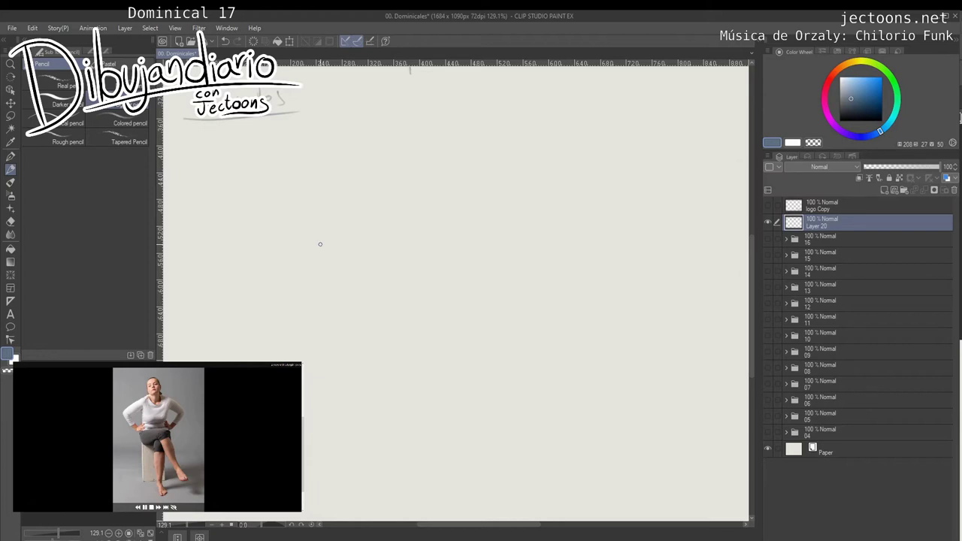
left_click_drag(354, 248, 378, 232)
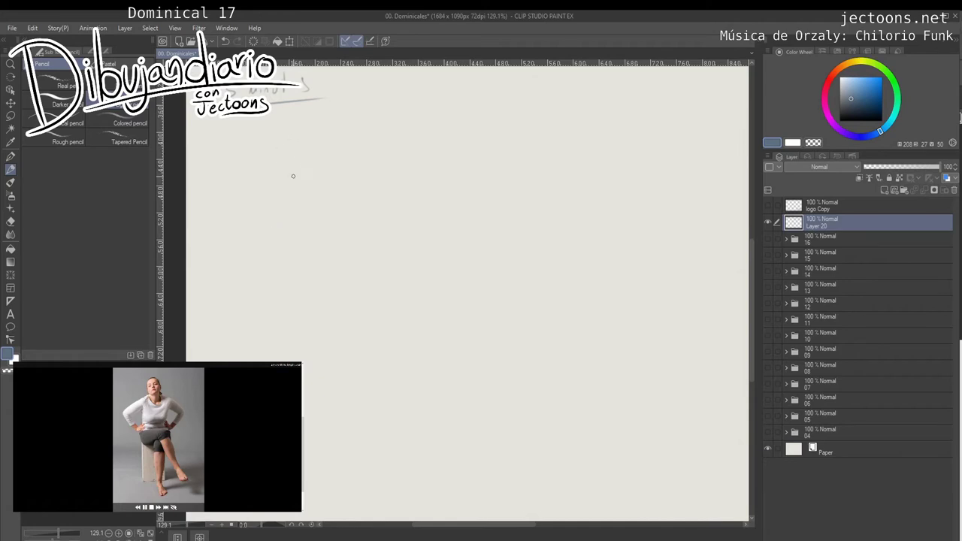
mouse_move(305, 150)
left_mouse_down()
mouse_move(273, 154)
mouse_move(302, 144)
left_mouse_up()
left_click_drag(305, 151, 300, 174)
mouse_move(252, 194)
left_mouse_down()
mouse_move(219, 227)
mouse_move(263, 239)
left_mouse_up()
mouse_move(315, 171)
left_mouse_down()
mouse_move(288, 235)
mouse_move(260, 237)
mouse_move(277, 184)
mouse_move(284, 213)
mouse_move(274, 248)
mouse_move(307, 248)
left_mouse_up()
mouse_move(309, 176)
left_mouse_down()
mouse_move(345, 188)
mouse_move(354, 205)
mouse_move(335, 228)
mouse_move(323, 197)
mouse_move(358, 209)
mouse_move(320, 237)
mouse_move(334, 218)
mouse_move(309, 242)
left_mouse_up()
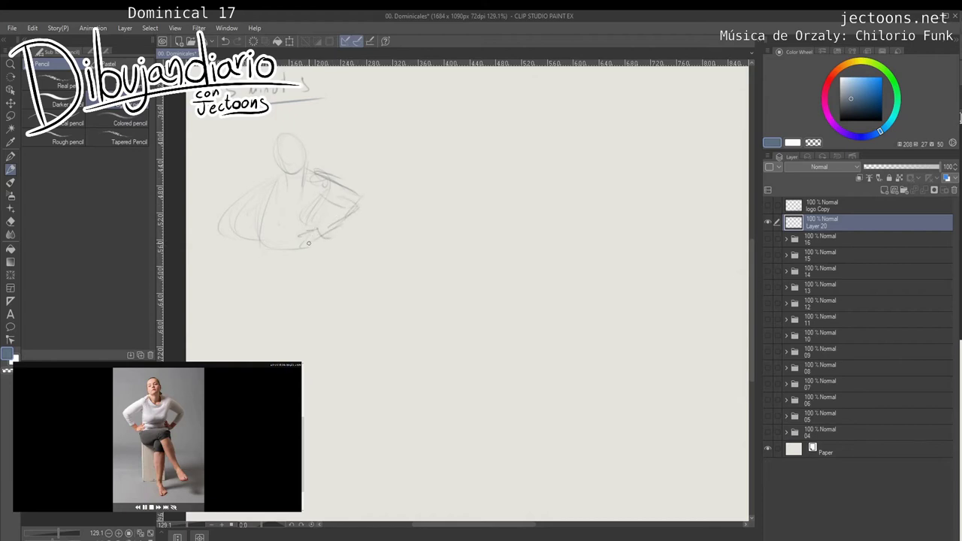
Draw the cross-legged woman's hips and crossed thigh, and extend the shin diagonally down to the foot.
left_click_drag(260, 268, 337, 250)
left_click_drag(264, 211, 248, 261)
mouse_move(274, 182)
left_mouse_down()
mouse_move(246, 295)
mouse_move(269, 288)
mouse_move(281, 298)
mouse_move(317, 272)
mouse_move(264, 296)
left_mouse_up()
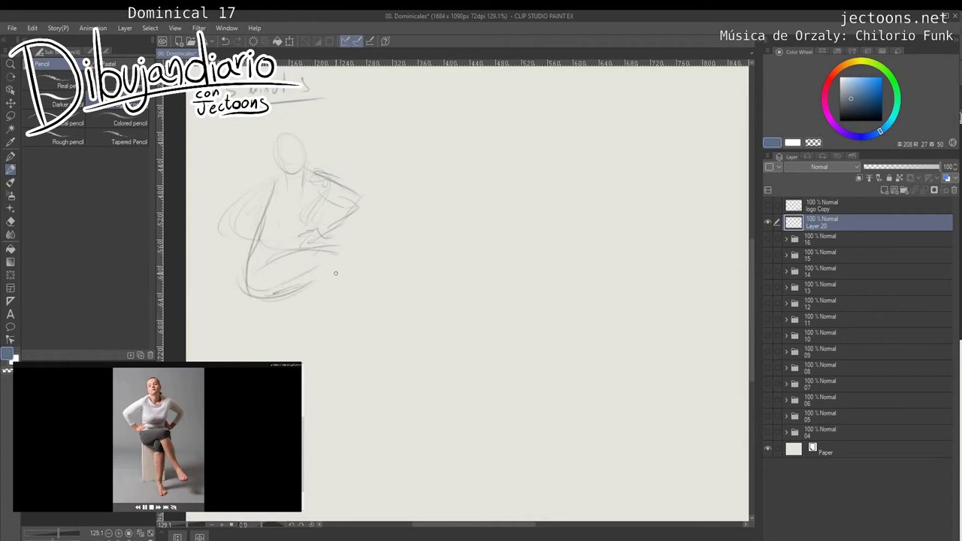
mouse_move(337, 255)
left_mouse_down()
mouse_move(323, 274)
mouse_move(361, 294)
mouse_move(373, 328)
left_mouse_up()
left_click_drag(353, 272, 374, 334)
mouse_move(342, 298)
left_mouse_down()
mouse_move(402, 358)
mouse_move(385, 356)
left_mouse_up()
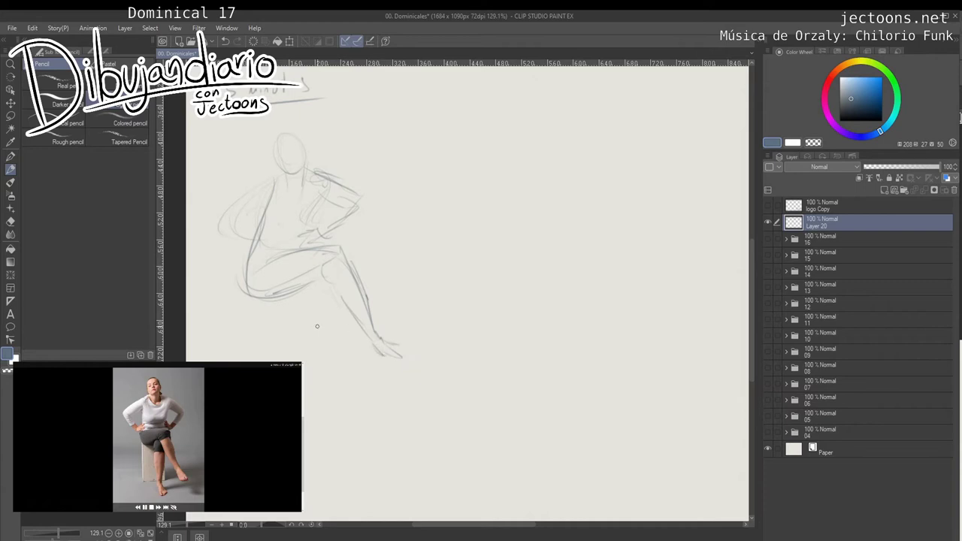
Draw the cross-legged woman's supporting leg under the thigh, from the knee down to the foot on the floor.
mouse_move(317, 285)
left_mouse_down()
mouse_move(331, 296)
mouse_move(306, 363)
left_mouse_up()
left_click_drag(297, 308, 306, 352)
mouse_move(327, 297)
left_mouse_down()
mouse_move(307, 379)
mouse_move(338, 386)
mouse_move(308, 380)
mouse_move(330, 396)
left_mouse_up()
left_click_drag(325, 390, 332, 402)
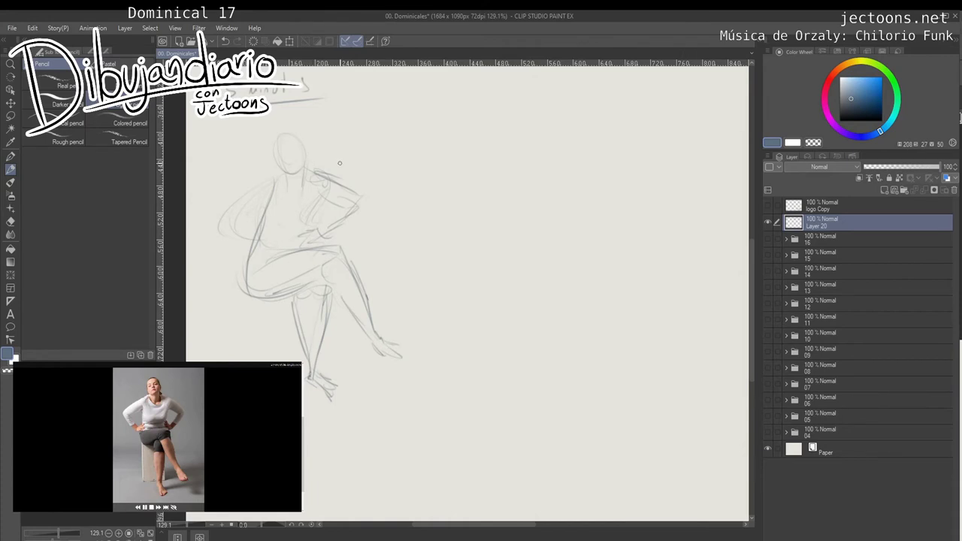
Erase parts of both shoulders and upper arms, and sketch a small curved, arrow-like study beside the figure.
mouse_move(322, 191)
left_mouse_down()
mouse_move(313, 190)
mouse_move(326, 186)
left_mouse_up()
left_click_drag(263, 184, 249, 218)
key("p")
mouse_move(369, 171)
left_mouse_down()
mouse_move(374, 145)
mouse_move(406, 154)
mouse_move(390, 137)
mouse_move(370, 140)
mouse_move(370, 169)
left_mouse_up()
left_click_drag(382, 121, 411, 155)
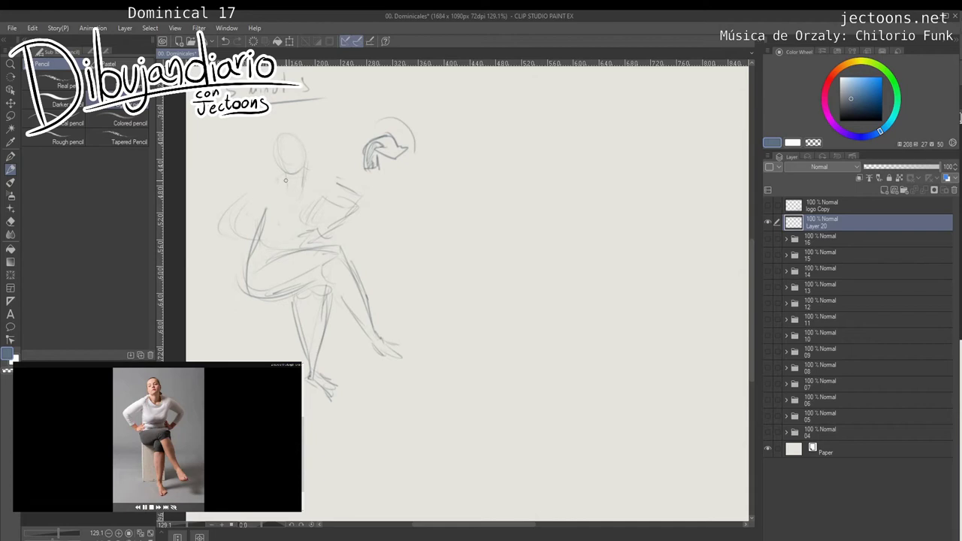
Redraw the outer arm beneath the tilted head, from the shoulder round the bent elbow to the hand on the hip.
mouse_move(275, 179)
left_mouse_down()
mouse_move(275, 197)
mouse_move(230, 217)
left_mouse_up()
left_click_drag(288, 170, 269, 175)
mouse_move(222, 202)
left_mouse_down()
mouse_move(271, 174)
mouse_move(215, 208)
left_mouse_up()
mouse_move(262, 178)
left_mouse_down()
mouse_move(214, 216)
mouse_move(249, 241)
left_mouse_up()
left_click_drag(232, 217, 258, 242)
mouse_move(239, 236)
left_mouse_down()
mouse_move(257, 240)
mouse_move(273, 227)
mouse_move(278, 237)
mouse_move(253, 242)
left_mouse_up()
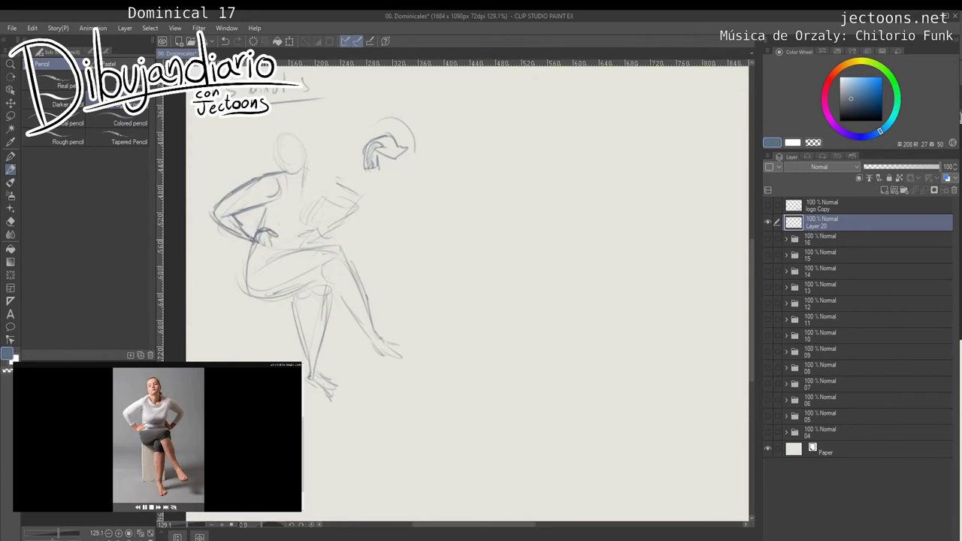
Strengthen the cross-legged woman's torso sides and shirt hem, and define her far shoulder, neckline and head contour.
left_click_drag(257, 207, 241, 264)
mouse_move(260, 219)
left_mouse_down()
mouse_move(251, 236)
mouse_move(266, 238)
mouse_move(261, 245)
left_mouse_up()
mouse_move(325, 196)
left_mouse_down()
mouse_move(322, 223)
mouse_move(274, 233)
mouse_move(323, 216)
left_mouse_up()
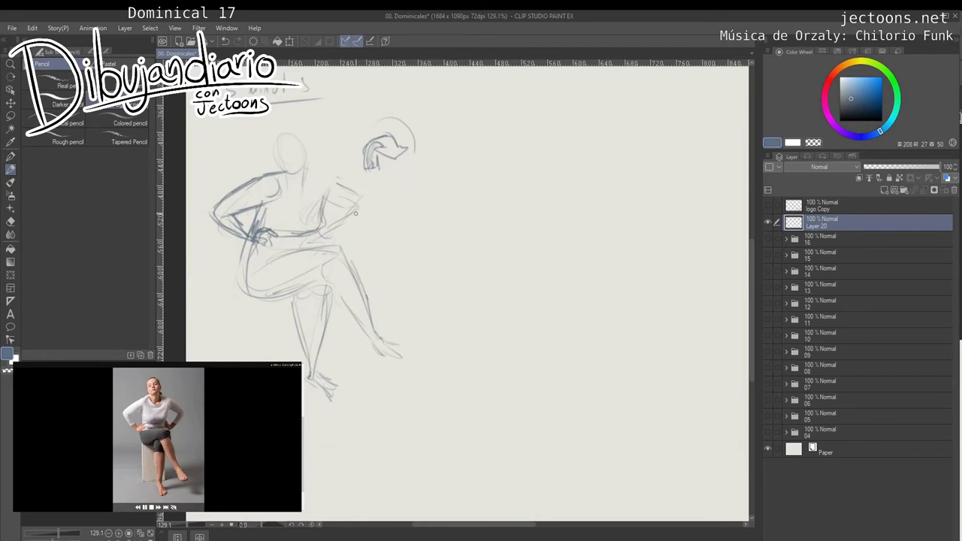
mouse_move(308, 170)
left_mouse_down()
mouse_move(354, 179)
mouse_move(300, 197)
mouse_move(310, 188)
mouse_move(302, 149)
mouse_move(307, 171)
left_mouse_up()
mouse_move(291, 131)
left_mouse_down()
mouse_move(275, 141)
mouse_move(272, 152)
mouse_move(284, 154)
left_mouse_up()
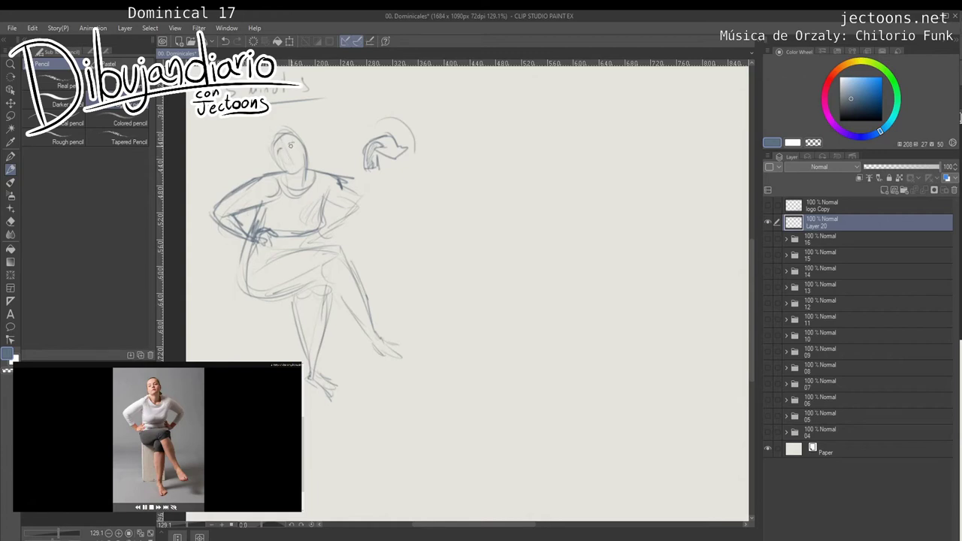
Draw the cross-legged woman's eyes, nose and mouth, and refine the hair outline and the waist below the shirt.
left_click_drag(291, 146, 298, 146)
left_click_drag(292, 149, 294, 147)
left_click_drag(286, 148, 284, 160)
left_click_drag(288, 149, 290, 157)
left_click_drag(274, 158, 279, 168)
mouse_move(275, 140)
left_mouse_down()
mouse_move(280, 180)
mouse_move(318, 186)
mouse_move(280, 188)
mouse_move(298, 187)
mouse_move(288, 180)
mouse_move(294, 213)
mouse_move(322, 179)
mouse_move(326, 217)
mouse_move(318, 231)
mouse_move(275, 231)
left_mouse_up()
mouse_move(279, 232)
left_mouse_down()
mouse_move(322, 227)
mouse_move(313, 249)
left_mouse_up()
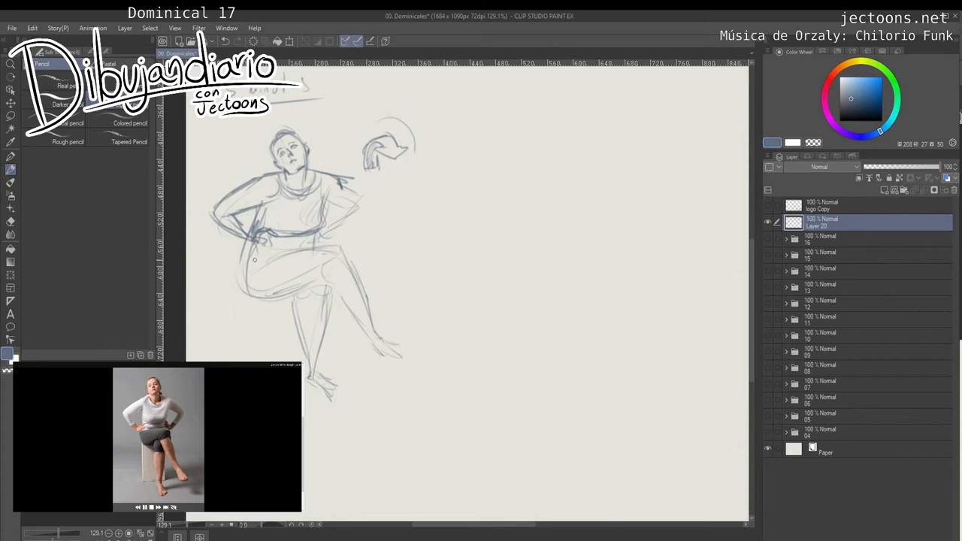
Darken the rounded hip and the crossed thigh's contours, and accent the fold at the crossed knee.
mouse_move(254, 260)
left_mouse_down()
mouse_move(244, 286)
mouse_move(235, 280)
mouse_move(290, 294)
left_mouse_up()
left_click_drag(254, 264, 319, 250)
left_click_drag(250, 266, 325, 251)
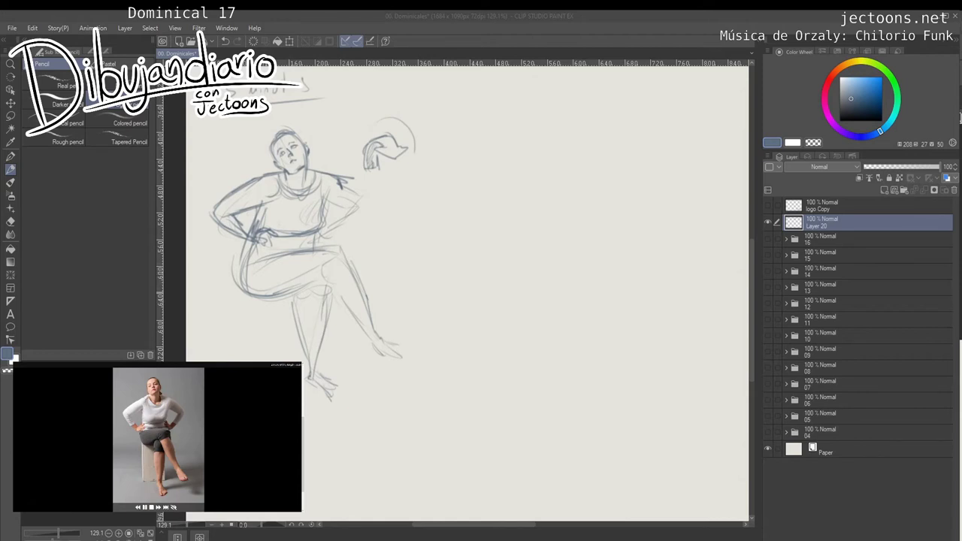
mouse_move(269, 293)
left_mouse_down()
mouse_move(326, 279)
mouse_move(340, 258)
mouse_move(356, 289)
left_mouse_up()
left_click_drag(261, 212, 257, 227)
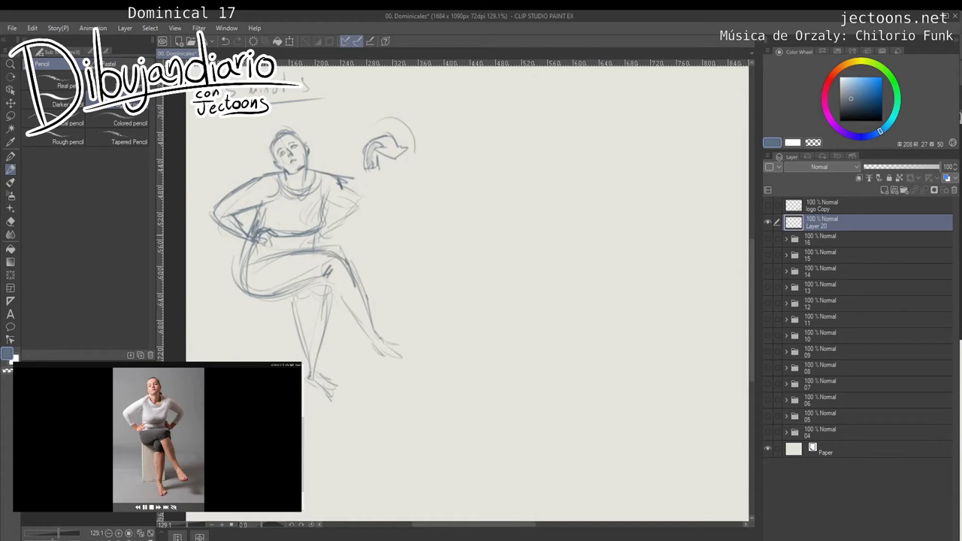
Add the hair beside the neck, darken the second arm bent to the waist, and define the other hand's fingers.
mouse_move(308, 158)
left_mouse_down()
mouse_move(321, 171)
mouse_move(280, 169)
left_mouse_up()
left_click_drag(344, 183, 364, 216)
left_click_drag(364, 212, 321, 240)
mouse_move(329, 197)
left_mouse_down()
mouse_move(356, 211)
mouse_move(305, 241)
mouse_move(278, 236)
left_mouse_up()
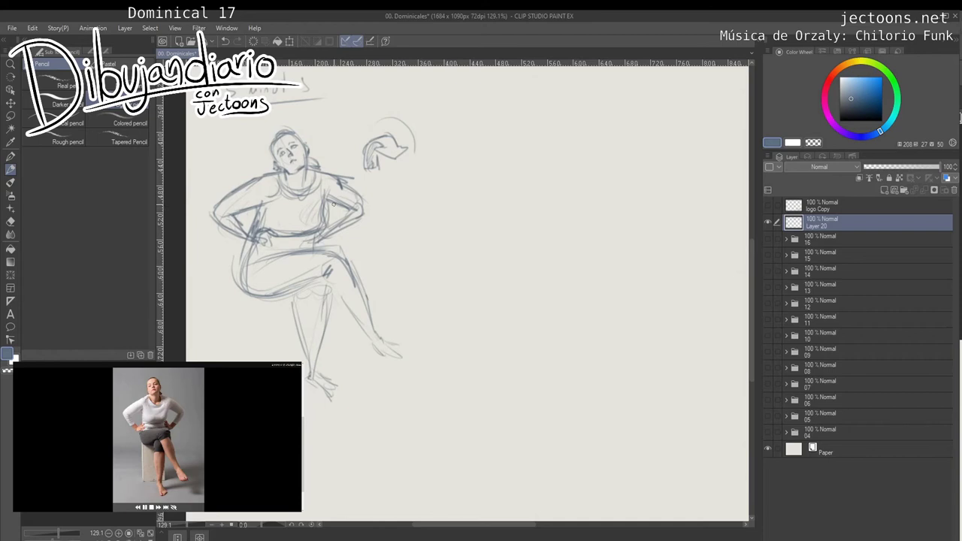
mouse_move(214, 219)
left_mouse_down()
mouse_move(251, 253)
mouse_move(274, 245)
mouse_move(263, 260)
mouse_move(253, 240)
left_mouse_up()
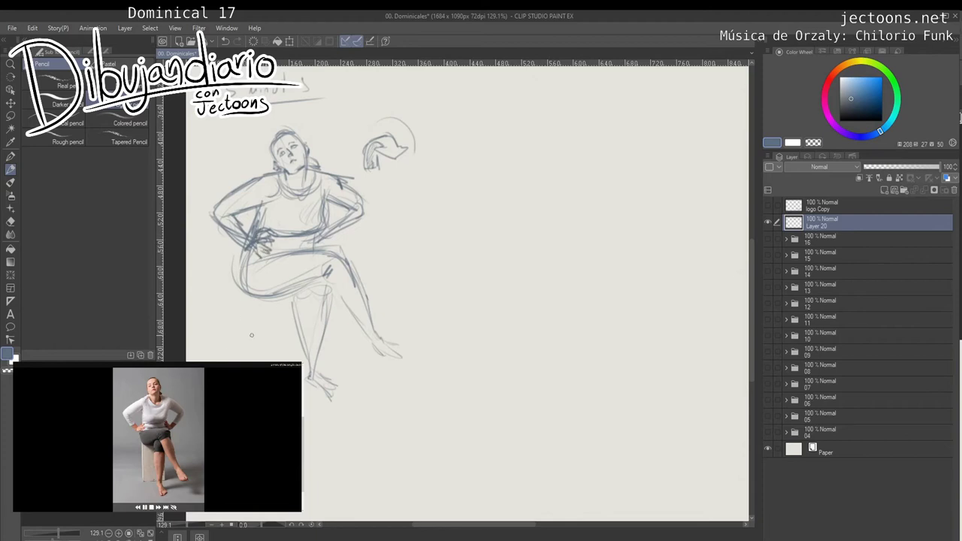
Hatch the shorts over the crossed thigh, and darken the crossed leg from the shorts' cuff to the toes.
mouse_move(323, 257)
left_mouse_down()
mouse_move(245, 271)
mouse_move(242, 286)
left_mouse_up()
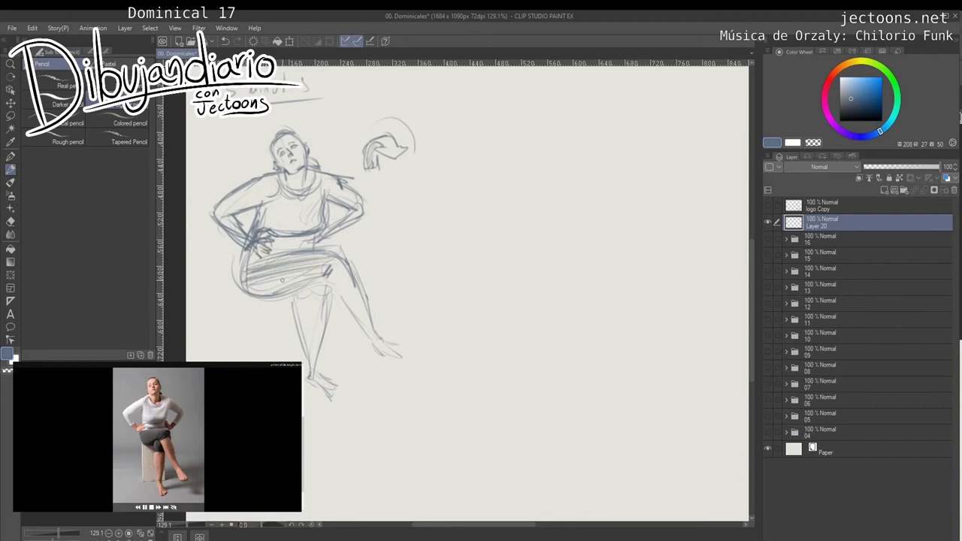
left_click_drag(342, 272, 261, 289)
mouse_move(346, 271)
left_mouse_down()
mouse_move(343, 291)
mouse_move(349, 275)
mouse_move(326, 285)
mouse_move(364, 334)
left_mouse_up()
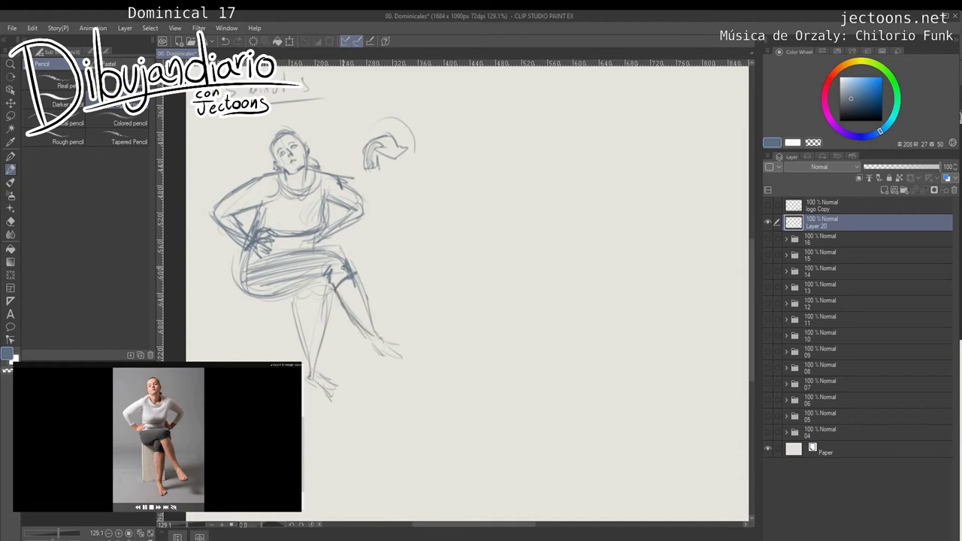
mouse_move(355, 277)
left_mouse_down()
mouse_move(376, 336)
mouse_move(401, 349)
mouse_move(407, 367)
mouse_move(369, 346)
mouse_move(397, 366)
mouse_move(412, 356)
mouse_move(402, 362)
left_mouse_up()
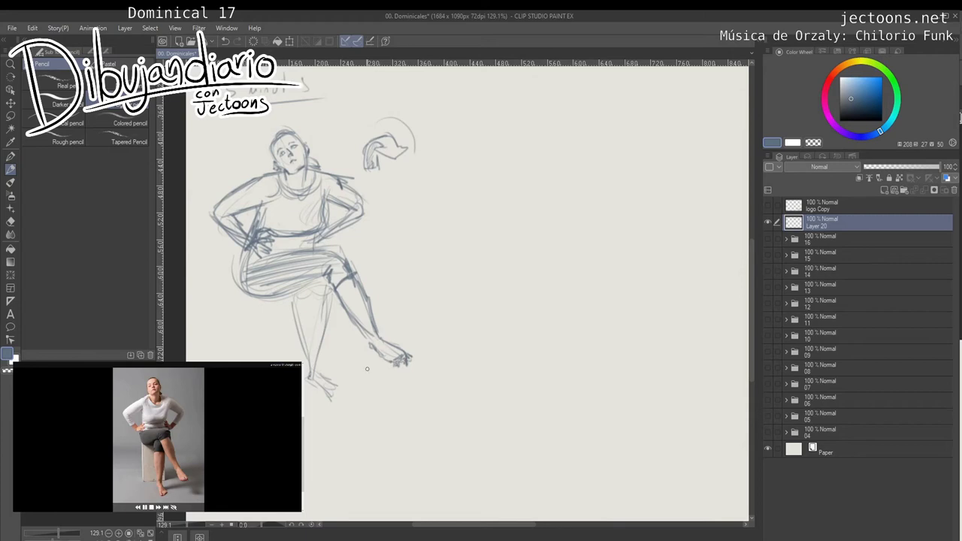
Darken the supporting leg's knee, calf and foot with toes, and touch up the woman's face and collar.
left_click_drag(330, 299, 326, 333)
mouse_move(302, 289)
left_mouse_down()
mouse_move(328, 297)
mouse_move(299, 316)
mouse_move(308, 369)
left_mouse_up()
left_click_drag(334, 294, 316, 375)
mouse_move(323, 338)
left_mouse_down()
mouse_move(306, 381)
mouse_move(331, 400)
mouse_move(341, 386)
mouse_move(327, 384)
left_mouse_up()
mouse_move(327, 383)
left_mouse_down()
mouse_move(352, 393)
mouse_move(337, 400)
left_mouse_up()
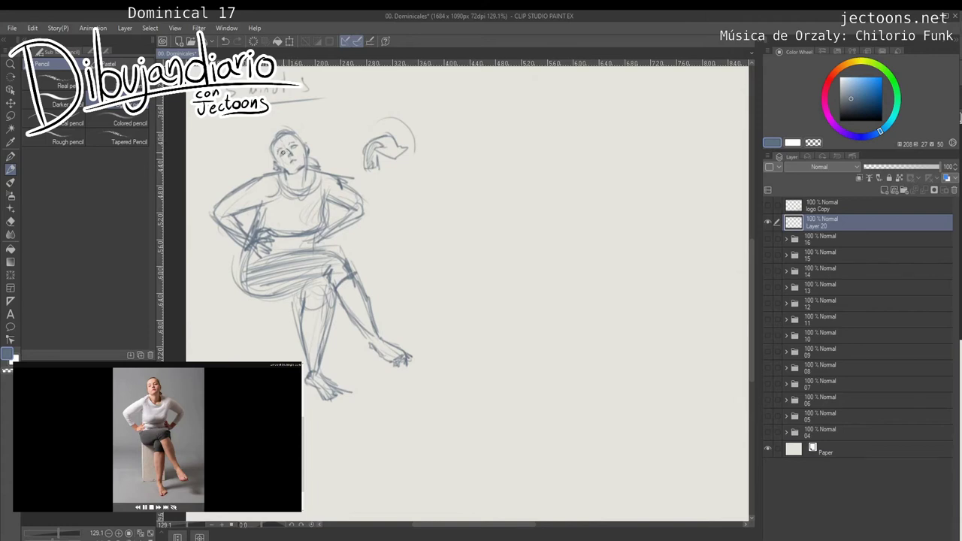
left_click_drag(280, 149, 275, 158)
mouse_move(304, 168)
left_mouse_down()
mouse_move(305, 188)
mouse_move(306, 178)
mouse_move(279, 191)
mouse_move(306, 193)
mouse_move(261, 221)
mouse_move(263, 194)
mouse_move(233, 214)
mouse_move(263, 202)
mouse_move(265, 222)
left_mouse_up()
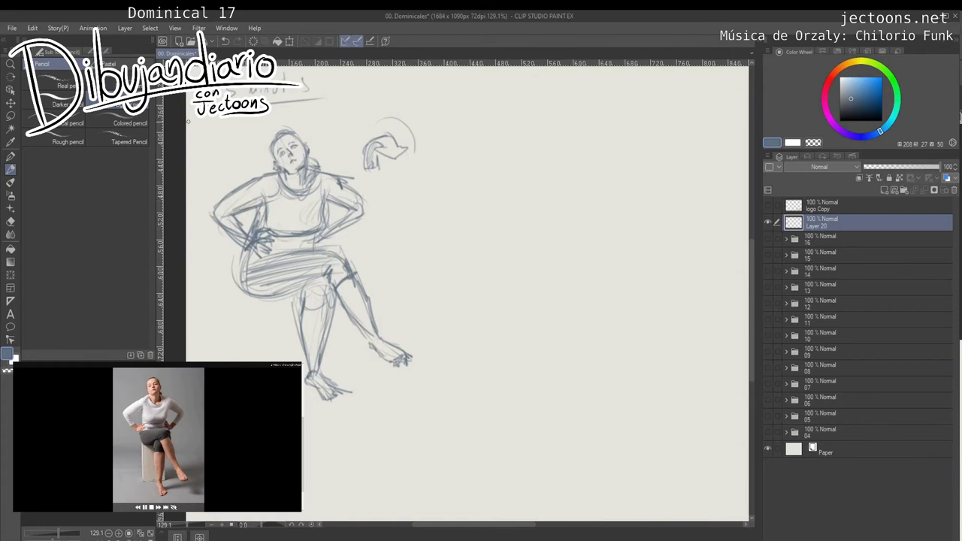
Sketch two small tilted head ovals with crossed face guidelines beside the cross-legged woman.
left_click_drag(435, 336, 570, 306)
mouse_move(541, 221)
left_mouse_down()
mouse_move(514, 231)
mouse_move(553, 218)
left_mouse_up()
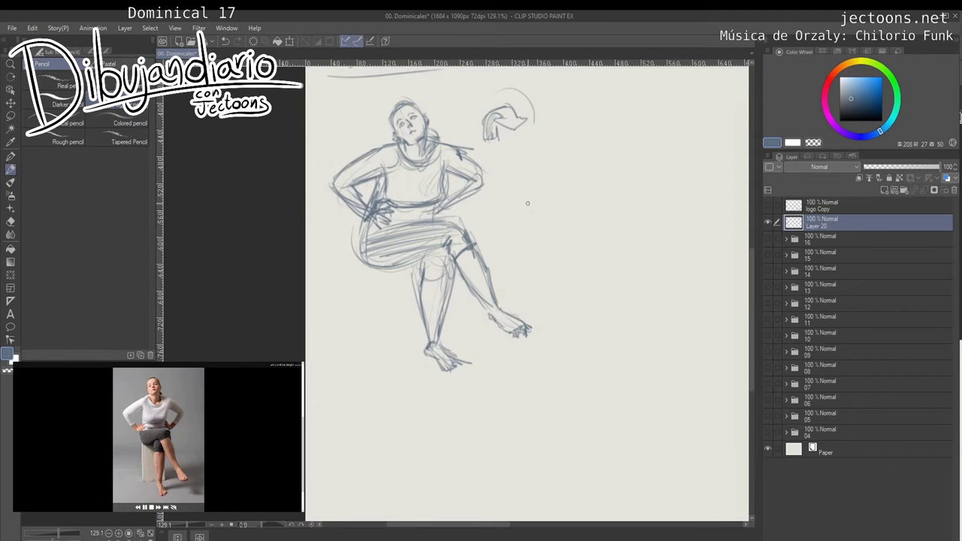
mouse_move(552, 166)
left_mouse_down()
mouse_move(531, 194)
mouse_move(573, 196)
mouse_move(543, 217)
mouse_move(569, 212)
left_mouse_up()
mouse_move(550, 220)
left_mouse_down()
mouse_move(578, 200)
mouse_move(561, 212)
mouse_move(569, 181)
mouse_move(553, 197)
left_mouse_up()
Sketch the gesture of the hunched standing figure beside the head ovals, from curved back and bowed head to bent knee and lower leg.
mouse_move(527, 247)
left_mouse_down()
mouse_move(549, 238)
mouse_move(564, 252)
mouse_move(529, 254)
mouse_move(533, 272)
mouse_move(568, 260)
mouse_move(543, 287)
mouse_move(556, 262)
mouse_move(357, 260)
left_mouse_up()
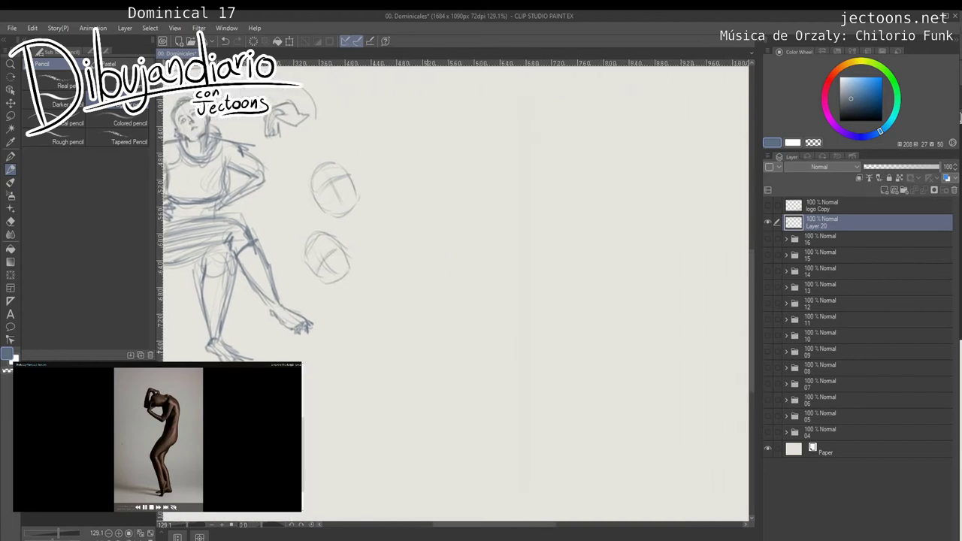
scroll(306, 388, "up", 3)
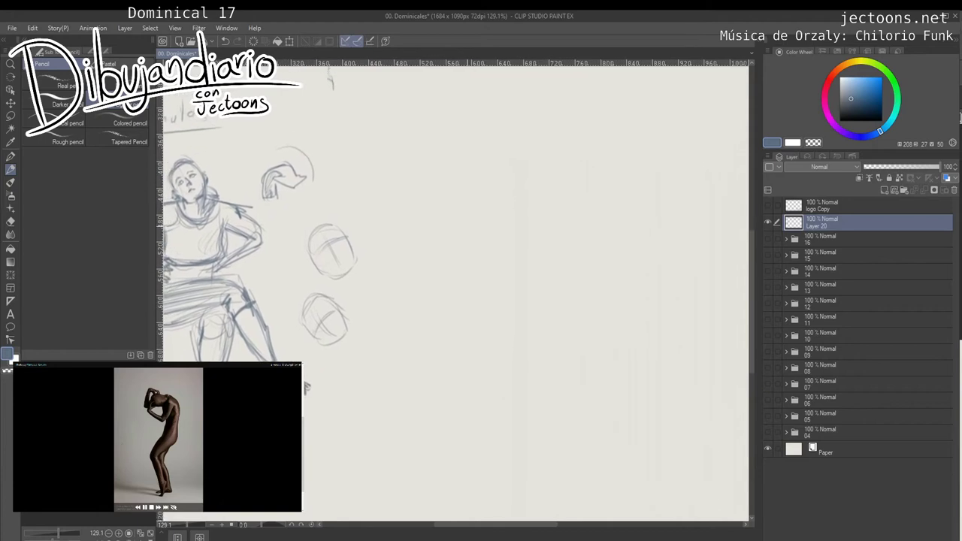
mouse_move(466, 225)
left_mouse_down()
mouse_move(465, 234)
mouse_move(436, 205)
left_mouse_up()
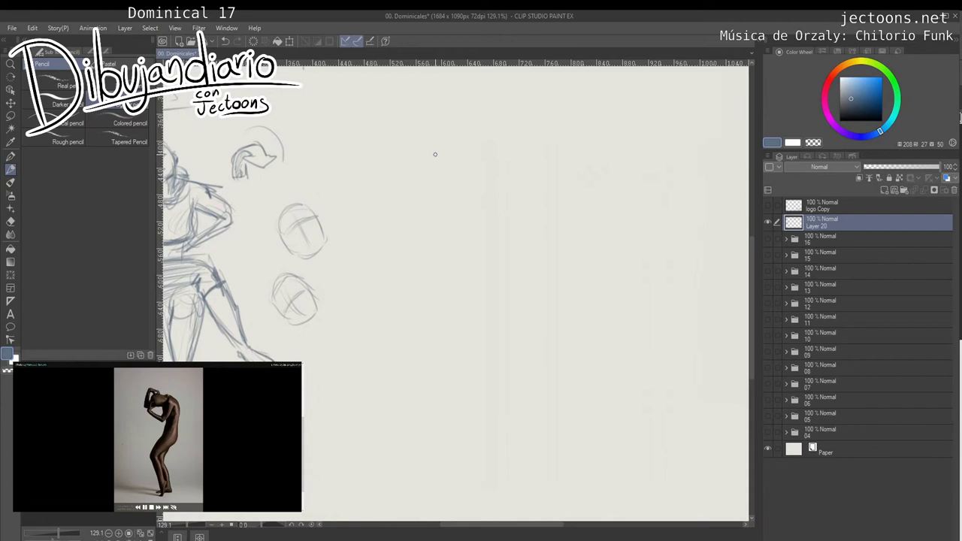
mouse_move(419, 140)
left_mouse_down()
mouse_move(426, 194)
mouse_move(444, 140)
mouse_move(443, 169)
mouse_move(407, 204)
mouse_move(448, 168)
mouse_move(376, 302)
left_mouse_up()
mouse_move(432, 135)
left_mouse_down()
mouse_move(392, 148)
mouse_move(463, 154)
mouse_move(382, 295)
mouse_move(433, 411)
left_mouse_up()
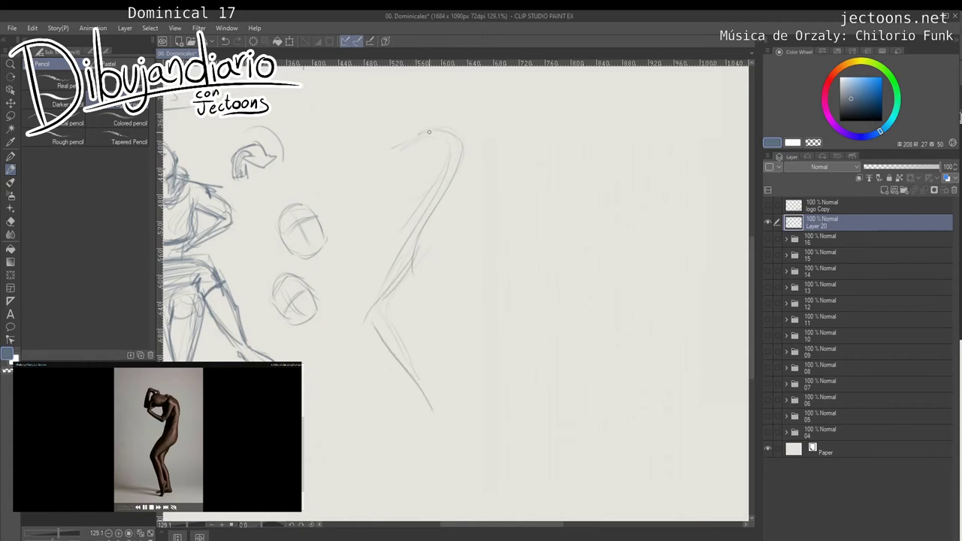
mouse_move(431, 133)
left_mouse_down()
mouse_move(391, 128)
mouse_move(382, 143)
mouse_move(397, 159)
mouse_move(455, 148)
mouse_move(428, 165)
mouse_move(422, 197)
mouse_move(403, 204)
left_mouse_up()
mouse_move(444, 133)
left_mouse_down()
mouse_move(474, 148)
mouse_move(448, 233)
mouse_move(426, 238)
mouse_move(411, 272)
left_mouse_up()
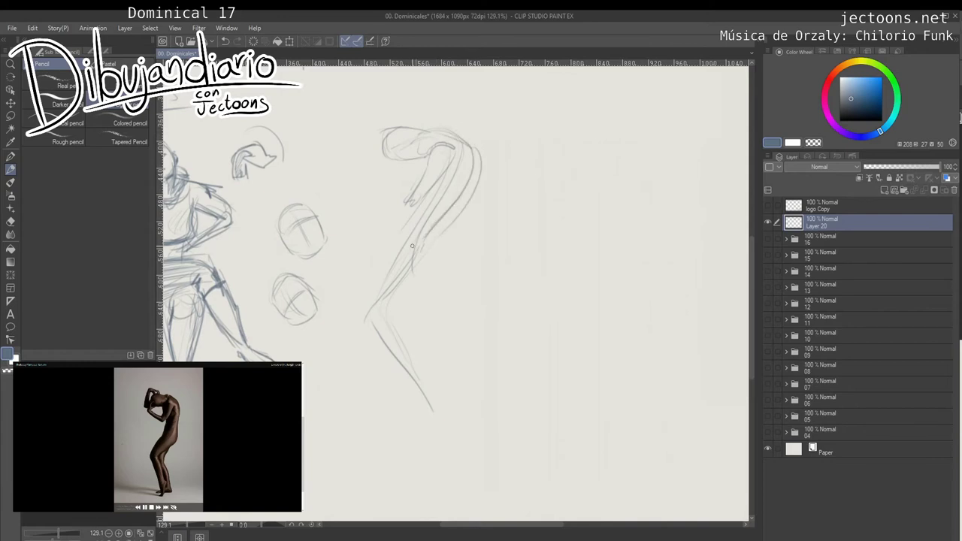
Draw the hunched figure's lower arm folded at a sharp elbow beneath the bowed head, with its forearm and hand reaching the face.
mouse_move(411, 192)
left_mouse_down()
mouse_move(367, 180)
mouse_move(409, 206)
left_mouse_up()
left_click_drag(408, 212, 347, 180)
mouse_move(429, 150)
left_mouse_down()
mouse_move(422, 181)
mouse_move(402, 195)
mouse_move(381, 166)
mouse_move(403, 197)
left_mouse_up()
mouse_move(377, 167)
left_mouse_down()
mouse_move(398, 206)
mouse_move(394, 197)
mouse_move(410, 199)
left_mouse_up()
mouse_move(378, 167)
left_mouse_down()
mouse_move(386, 135)
mouse_move(382, 161)
mouse_move(403, 159)
mouse_move(388, 164)
left_mouse_up()
left_click_drag(384, 161, 396, 192)
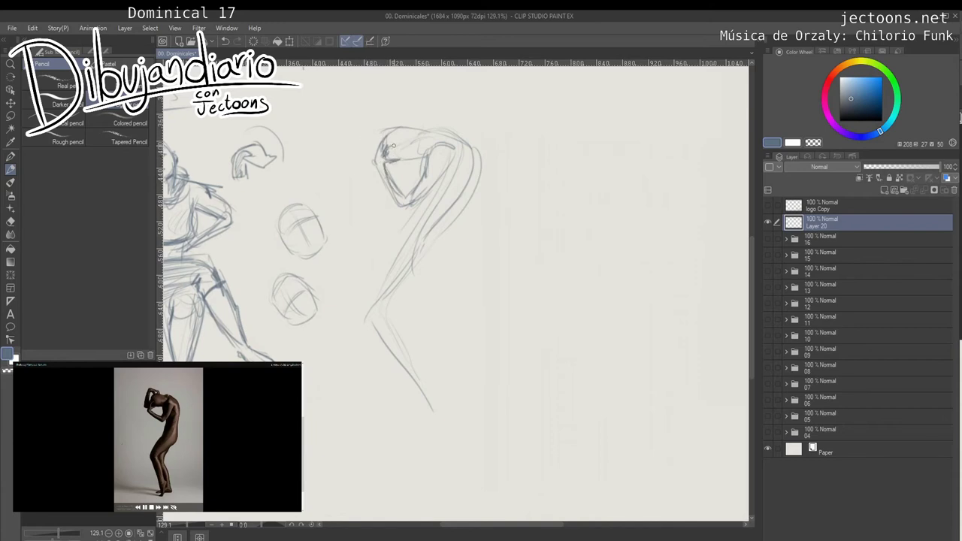
Draw the raised arm bent in an angular loop in front of the bowed head, with its hand resting on the crown.
mouse_move(385, 153)
left_mouse_down()
mouse_move(386, 140)
mouse_move(376, 170)
mouse_move(362, 150)
left_mouse_up()
left_click_drag(380, 114, 364, 148)
mouse_move(375, 104)
left_mouse_down()
mouse_move(351, 160)
mouse_move(371, 158)
left_mouse_up()
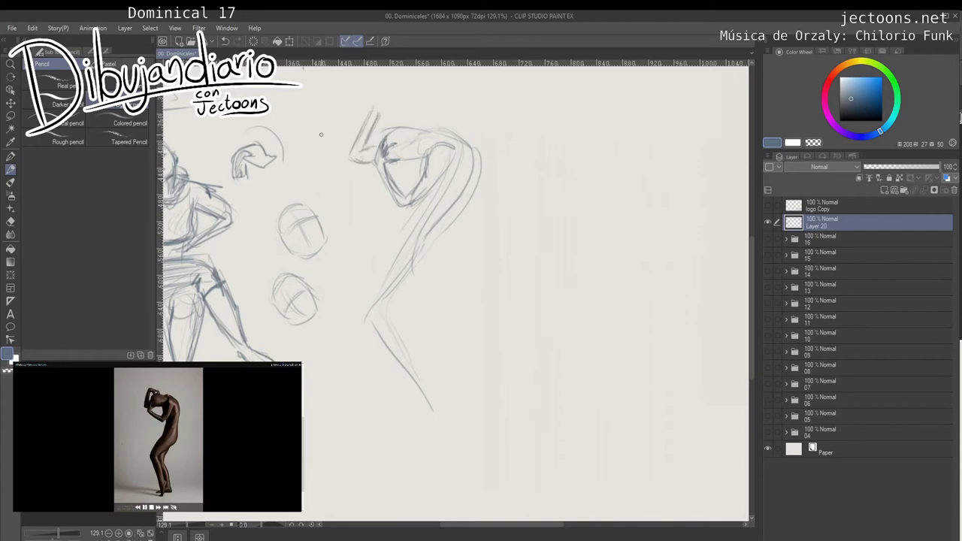
mouse_move(373, 102)
left_mouse_down()
mouse_move(402, 108)
mouse_move(380, 110)
mouse_move(400, 117)
mouse_move(395, 127)
mouse_move(398, 111)
mouse_move(406, 119)
mouse_move(402, 110)
mouse_move(412, 111)
mouse_move(415, 124)
mouse_move(413, 115)
mouse_move(377, 115)
mouse_move(385, 149)
left_mouse_up()
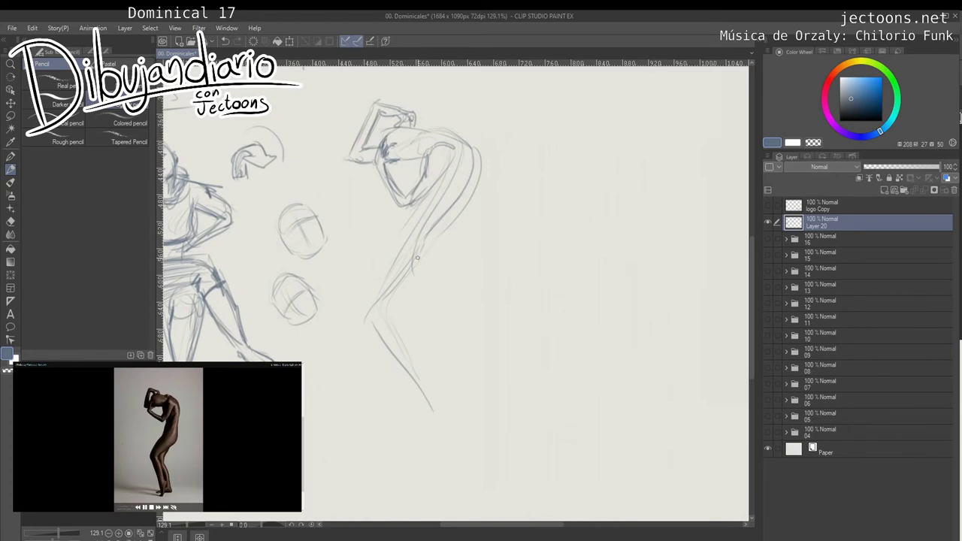
Outline the hunched figure's back, buttock and front torso, and draw the bent leg down to the foot.
left_click_drag(481, 155, 462, 216)
mouse_move(427, 133)
left_mouse_down()
mouse_move(487, 152)
mouse_move(479, 146)
mouse_move(484, 179)
mouse_move(434, 232)
left_mouse_up()
mouse_move(483, 170)
left_mouse_down()
mouse_move(448, 229)
mouse_move(433, 290)
mouse_move(411, 295)
left_mouse_up()
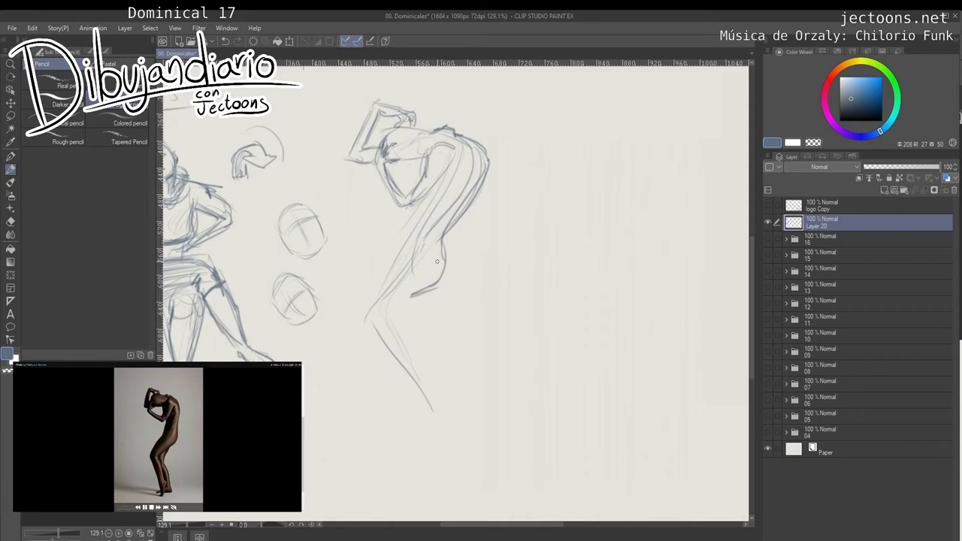
mouse_move(449, 257)
left_mouse_down()
mouse_move(380, 315)
mouse_move(418, 292)
mouse_move(383, 317)
left_mouse_up()
left_click_drag(431, 186, 425, 241)
mouse_move(434, 186)
left_mouse_down()
mouse_move(405, 264)
mouse_move(415, 268)
mouse_move(410, 249)
mouse_move(403, 261)
mouse_move(405, 239)
mouse_move(407, 258)
mouse_move(363, 319)
mouse_move(397, 324)
mouse_move(405, 310)
mouse_move(385, 321)
mouse_move(410, 359)
left_mouse_up()
mouse_move(385, 319)
left_mouse_down()
mouse_move(418, 376)
mouse_move(412, 425)
mouse_move(427, 419)
left_mouse_up()
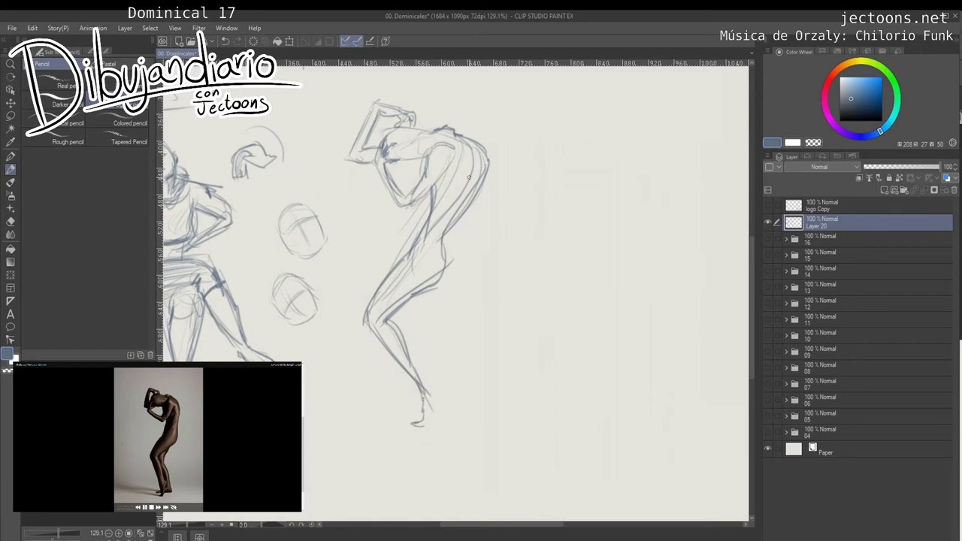
Reshape the back into a slimmer curve, fill out the buttock, and start the rear thigh line below it.
mouse_move(487, 170)
left_mouse_down()
mouse_move(458, 225)
mouse_move(452, 273)
mouse_move(411, 292)
left_mouse_up()
mouse_move(454, 257)
left_mouse_down()
mouse_move(461, 138)
mouse_move(455, 227)
left_mouse_up()
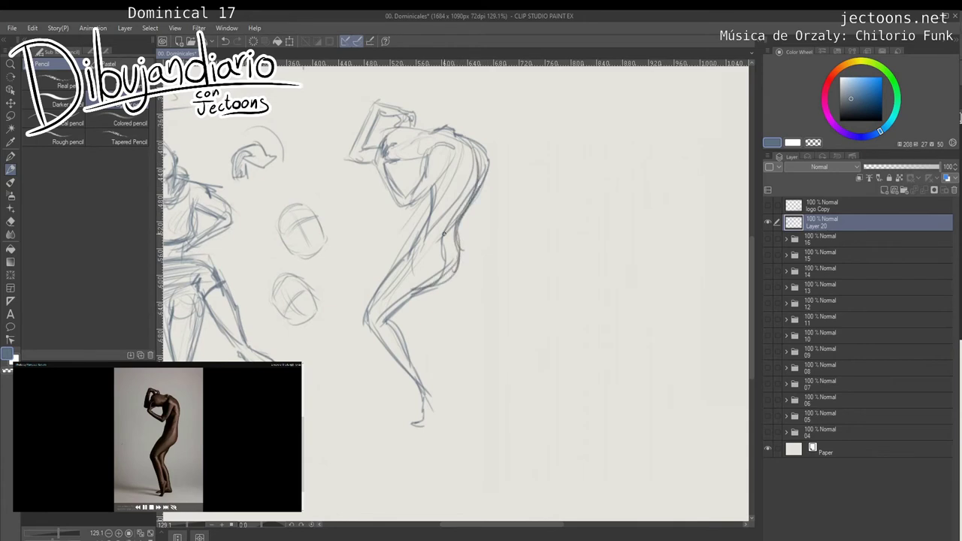
mouse_move(488, 138)
left_mouse_down()
mouse_move(491, 175)
mouse_move(475, 127)
mouse_move(474, 223)
left_mouse_up()
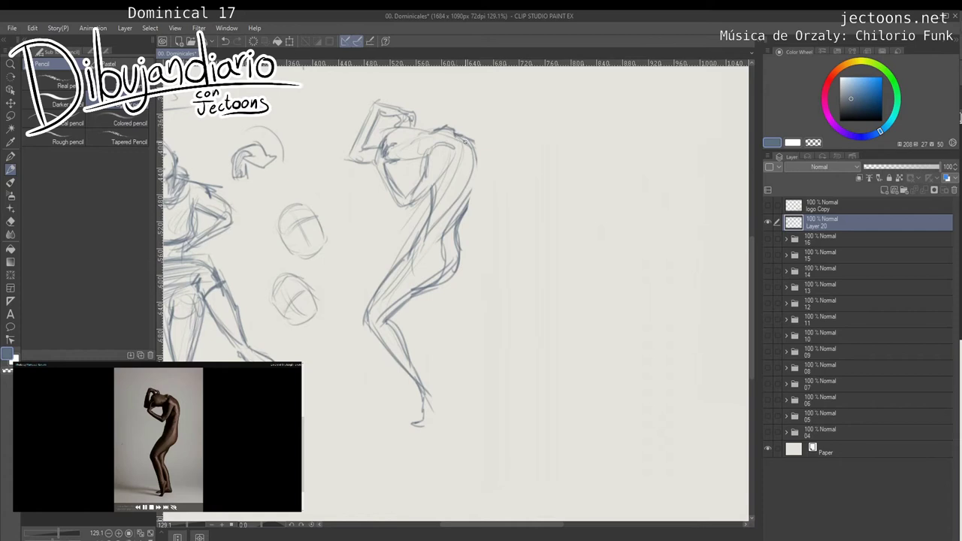
mouse_move(463, 139)
left_mouse_down()
mouse_move(476, 147)
mouse_move(459, 219)
left_mouse_up()
left_click_drag(478, 165, 451, 225)
left_click_drag(442, 285, 415, 327)
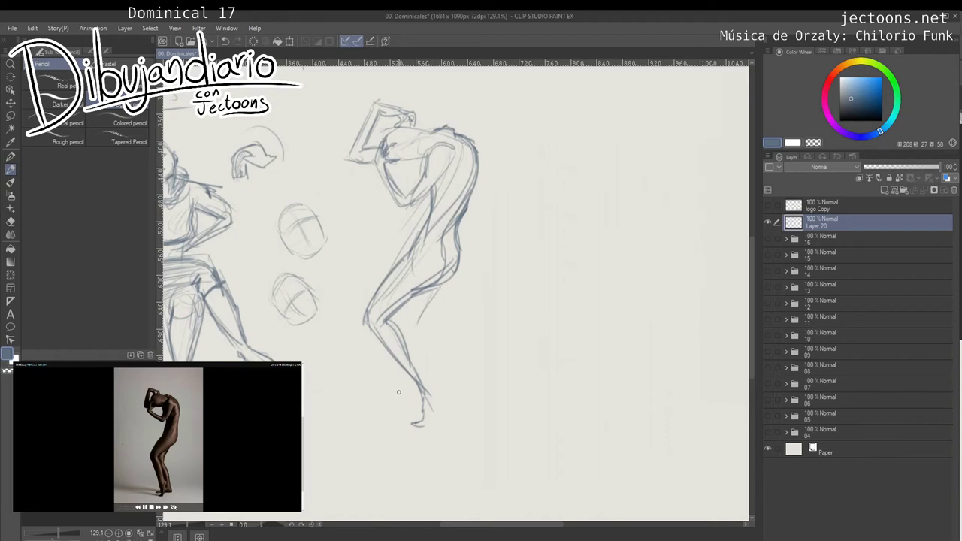
Erase the sharply bent leg and redraw both legs with softer knees, overlapping calves and feet.
mouse_move(368, 286)
left_mouse_down()
mouse_move(372, 341)
mouse_move(394, 315)
mouse_move(385, 330)
mouse_move(409, 349)
mouse_move(411, 422)
mouse_move(385, 406)
left_mouse_up()
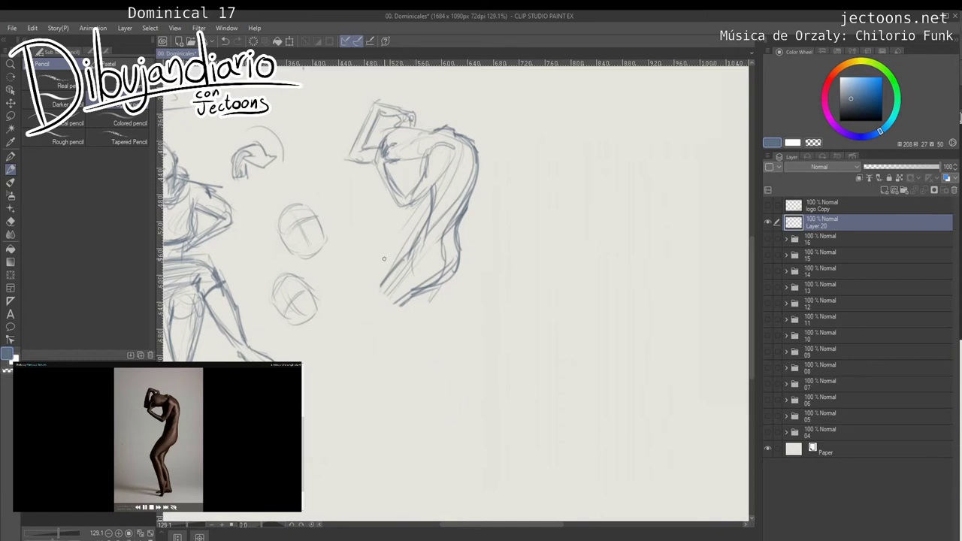
left_click_drag(384, 290, 370, 349)
mouse_move(423, 291)
left_mouse_down()
mouse_move(389, 337)
mouse_move(403, 356)
mouse_move(378, 395)
left_mouse_up()
mouse_move(376, 346)
left_mouse_down()
mouse_move(434, 412)
mouse_move(424, 400)
mouse_move(434, 412)
mouse_move(424, 452)
mouse_move(436, 451)
mouse_move(439, 407)
left_mouse_up()
mouse_move(405, 253)
left_mouse_down()
mouse_move(373, 346)
mouse_move(398, 379)
left_mouse_up()
left_click_drag(388, 325, 432, 410)
left_click_drag(386, 378, 421, 406)
mouse_move(440, 287)
left_mouse_down()
mouse_move(412, 332)
mouse_move(409, 372)
mouse_move(411, 328)
mouse_move(413, 372)
mouse_move(431, 394)
left_mouse_up()
mouse_move(412, 339)
left_mouse_down()
mouse_move(434, 402)
mouse_move(418, 432)
mouse_move(397, 427)
mouse_move(413, 421)
mouse_move(393, 431)
mouse_move(432, 434)
mouse_move(397, 437)
left_mouse_up()
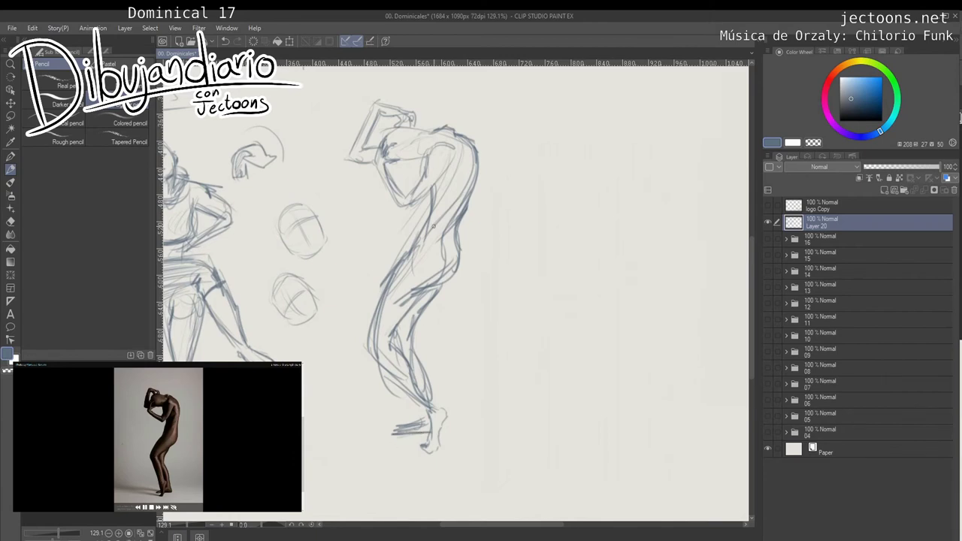
Firm up the bowed head's outline and sketch a small tilted head study with facial features beside the hunched figure.
left_click_drag(433, 134, 393, 127)
mouse_move(391, 164)
left_mouse_down()
mouse_move(421, 139)
mouse_move(414, 126)
mouse_move(428, 149)
mouse_move(395, 151)
mouse_move(425, 149)
left_mouse_up()
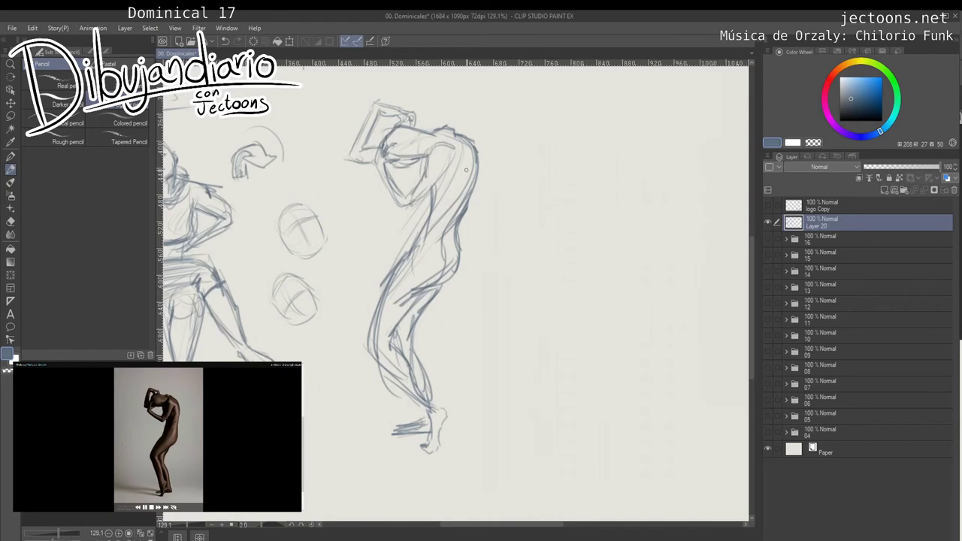
mouse_move(570, 133)
left_mouse_down()
mouse_move(530, 124)
mouse_move(533, 145)
mouse_move(570, 166)
left_mouse_up()
mouse_move(537, 128)
left_mouse_down()
mouse_move(577, 143)
mouse_move(576, 161)
mouse_move(542, 155)
mouse_move(562, 160)
left_mouse_up()
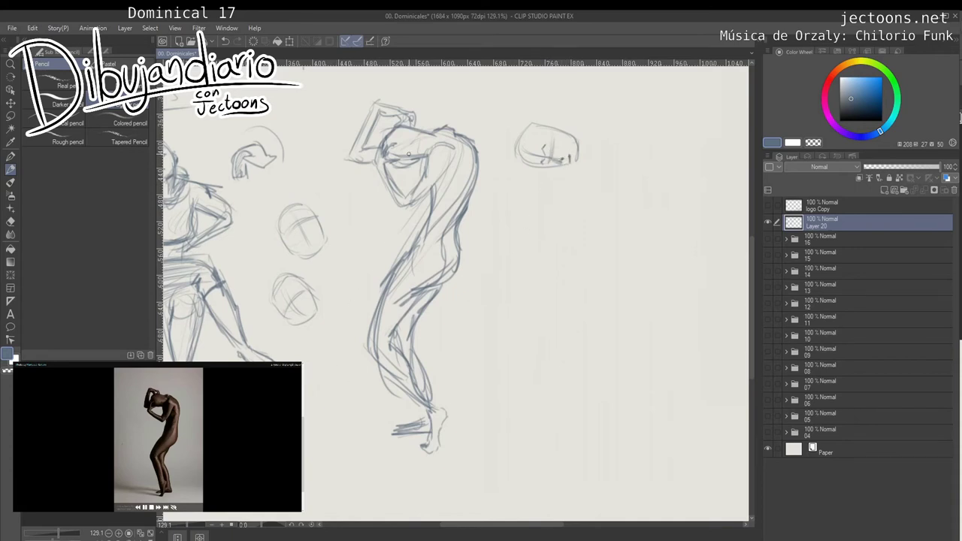
left_click_drag(507, 182, 534, 173)
Darken the hand on the crown and the shoulder, and clean up and redefine the folded lower arm.
mouse_move(394, 113)
left_mouse_down()
mouse_move(406, 123)
mouse_move(400, 107)
mouse_move(415, 113)
mouse_move(417, 123)
left_mouse_up()
left_click_drag(407, 113, 413, 125)
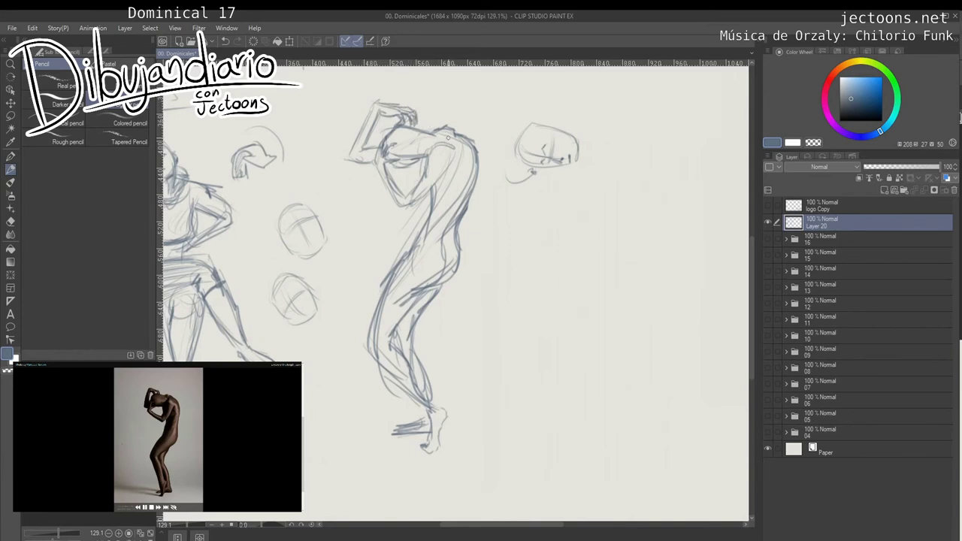
left_click_drag(449, 149, 454, 149)
mouse_move(434, 149)
left_mouse_down()
mouse_move(430, 173)
mouse_move(450, 169)
mouse_move(407, 211)
mouse_move(397, 194)
mouse_move(410, 200)
left_mouse_up()
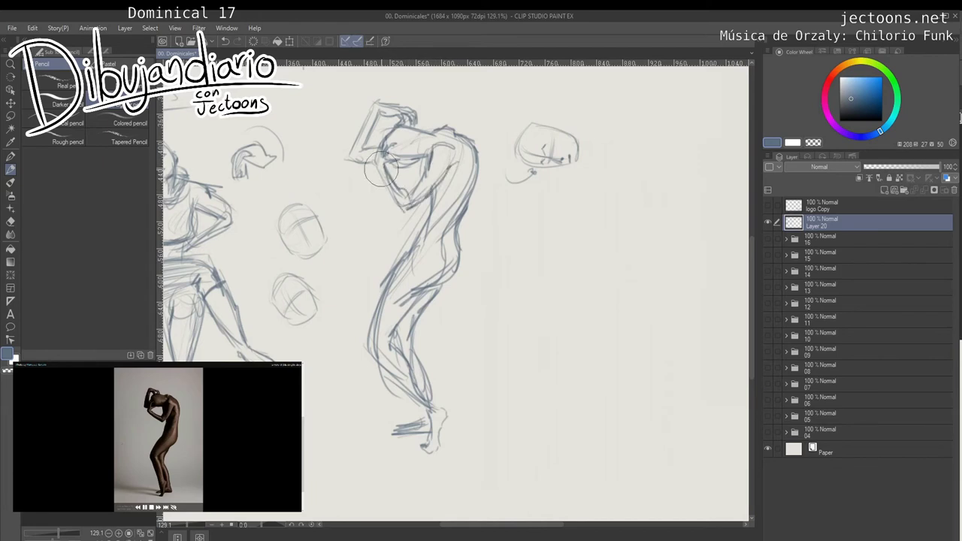
mouse_move(381, 170)
left_mouse_down()
mouse_move(384, 149)
mouse_move(387, 161)
mouse_move(426, 157)
left_mouse_up()
mouse_move(384, 145)
left_mouse_down()
mouse_move(405, 205)
mouse_move(378, 184)
mouse_move(384, 147)
left_mouse_up()
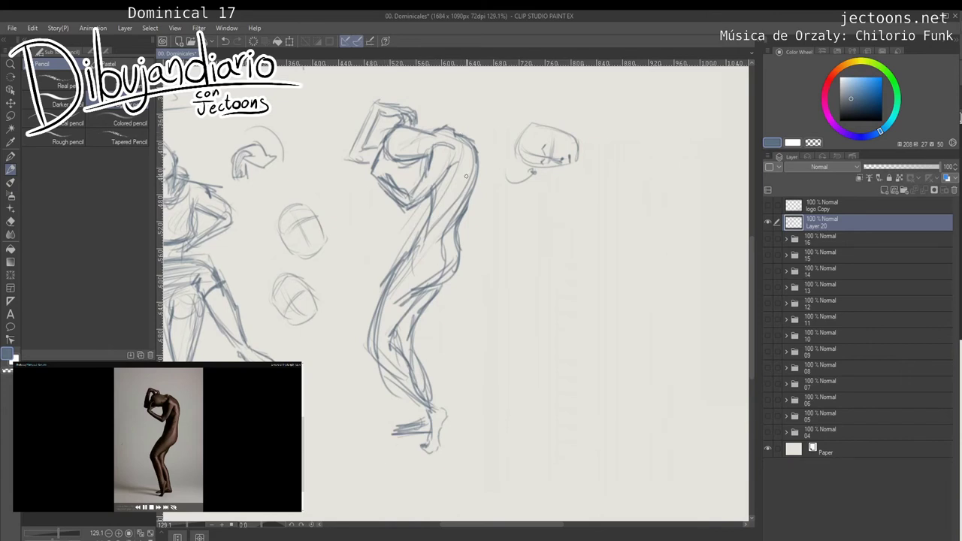
Darken the shoulder and upper back, and hatch shadow along the front of the torso, thigh and shin.
mouse_move(451, 134)
left_mouse_down()
mouse_move(466, 140)
mouse_move(477, 173)
left_mouse_up()
left_click_drag(423, 258, 370, 348)
mouse_move(391, 285)
left_mouse_down()
mouse_move(397, 290)
mouse_move(446, 209)
mouse_move(452, 170)
mouse_move(444, 194)
left_mouse_up()
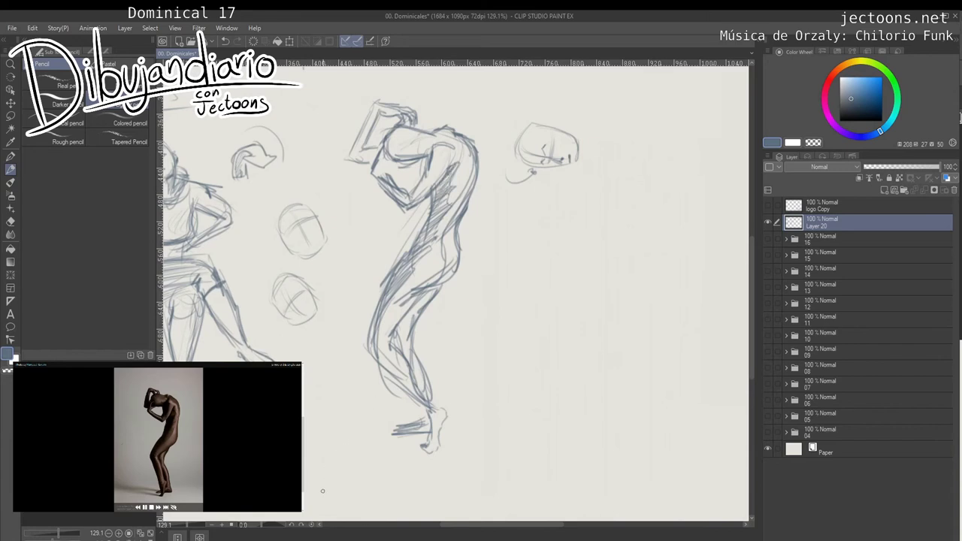
mouse_move(376, 352)
left_mouse_down()
mouse_move(431, 408)
mouse_move(401, 382)
left_mouse_up()
Hatch shadow on the folded upper arm and forearm, and on the raised arm in front of the head.
left_click_drag(442, 151, 410, 197)
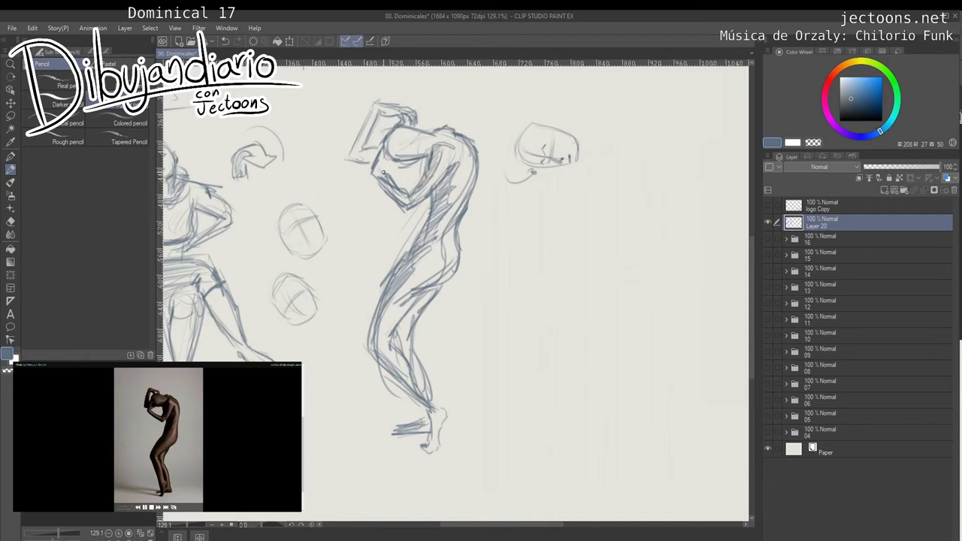
left_click_drag(401, 158, 379, 166)
left_click_drag(393, 145, 382, 157)
mouse_move(366, 109)
left_mouse_down()
mouse_move(368, 132)
mouse_move(351, 151)
mouse_move(372, 160)
left_mouse_up()
left_click_drag(376, 114, 380, 101)
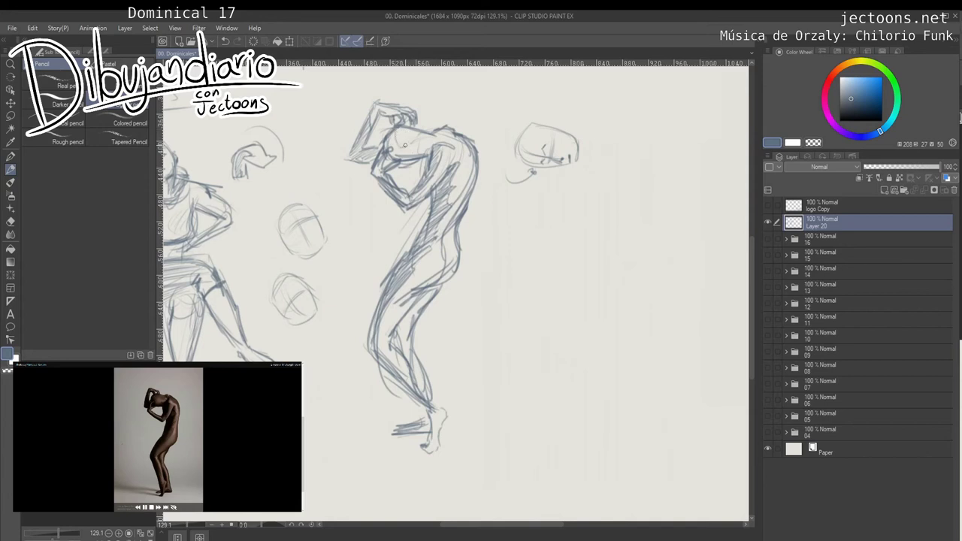
Add accents to the face, shoulder, buttock and knees, and darken the lower legs and feet.
mouse_move(420, 151)
left_mouse_down()
mouse_move(387, 140)
mouse_move(393, 156)
mouse_move(418, 153)
left_mouse_up()
left_click_drag(444, 131, 475, 155)
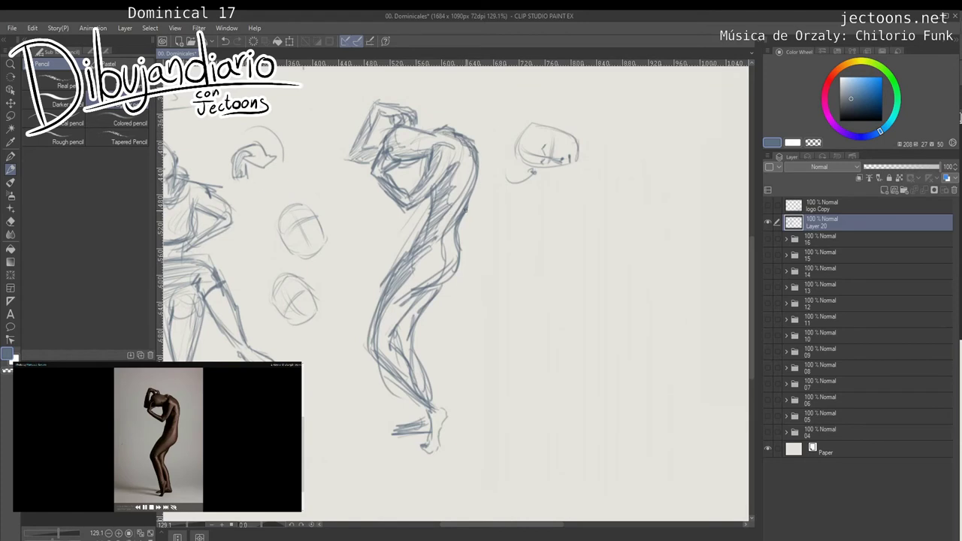
mouse_move(436, 286)
left_mouse_down()
mouse_move(414, 318)
mouse_move(422, 303)
left_mouse_up()
mouse_move(454, 232)
left_mouse_down()
mouse_move(433, 283)
mouse_move(457, 250)
left_mouse_up()
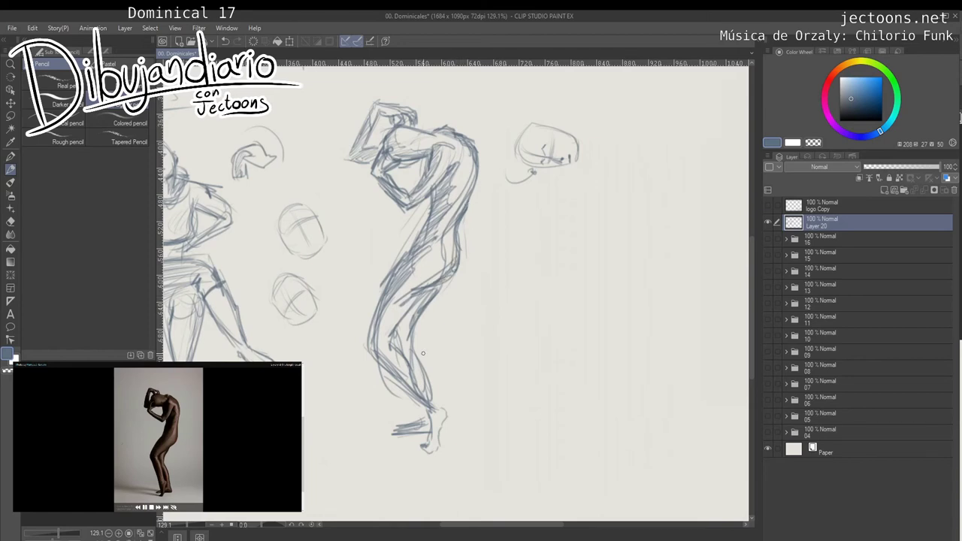
mouse_move(416, 376)
left_mouse_down()
mouse_move(423, 388)
mouse_move(410, 366)
mouse_move(431, 387)
left_mouse_up()
mouse_move(387, 370)
left_mouse_down()
mouse_move(422, 423)
mouse_move(432, 446)
mouse_move(424, 453)
mouse_move(434, 455)
mouse_move(444, 412)
mouse_move(426, 394)
mouse_move(438, 425)
left_mouse_up()
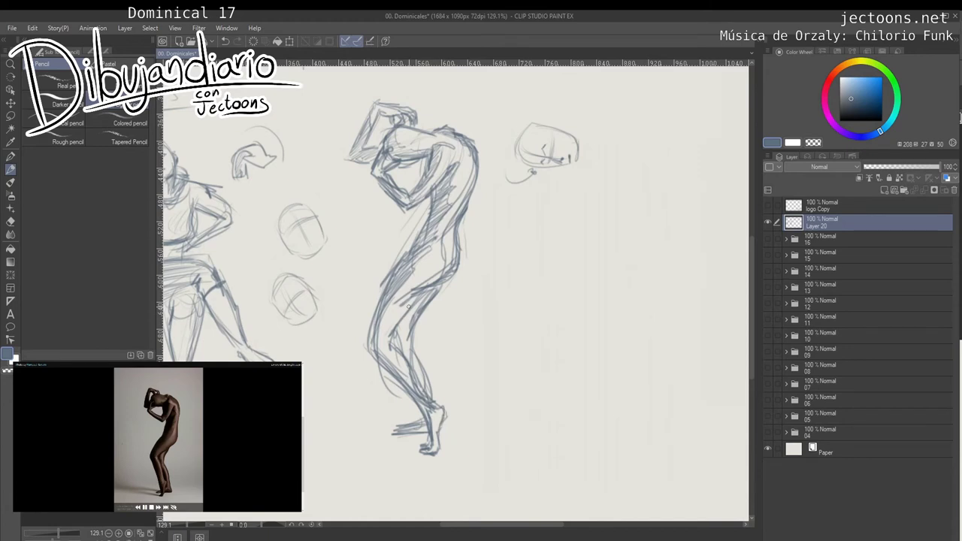
mouse_move(409, 307)
left_mouse_down()
mouse_move(410, 297)
mouse_move(391, 347)
mouse_move(403, 366)
left_mouse_up()
left_click_drag(391, 285, 381, 352)
key("p")
left_click_drag(382, 301, 354, 328)
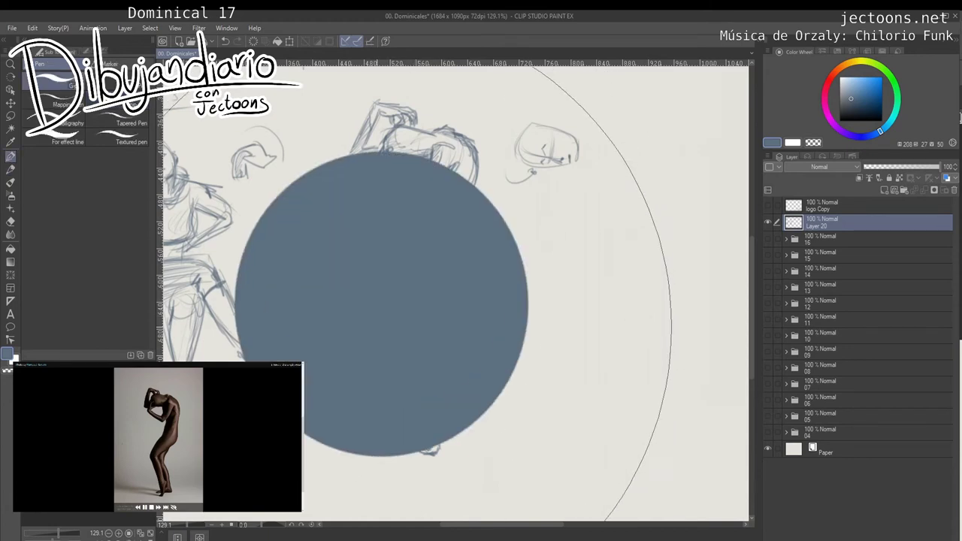
key("ctrl+z")
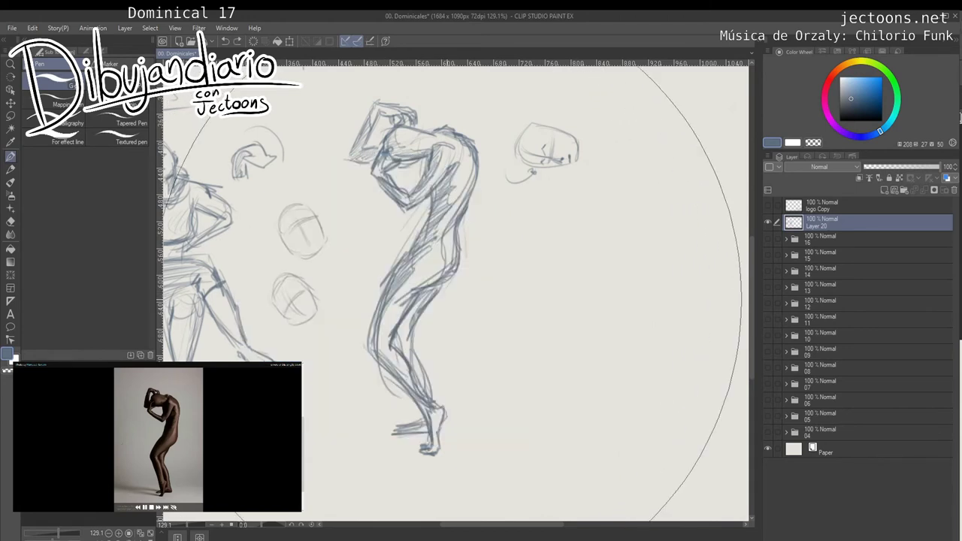
Shrink the pen's oversized brush to a fine tip and set the drawing colour to a slightly more saturated blue.
key("[")
key("[")
key("[")
key("[")
key("[")
key("[")
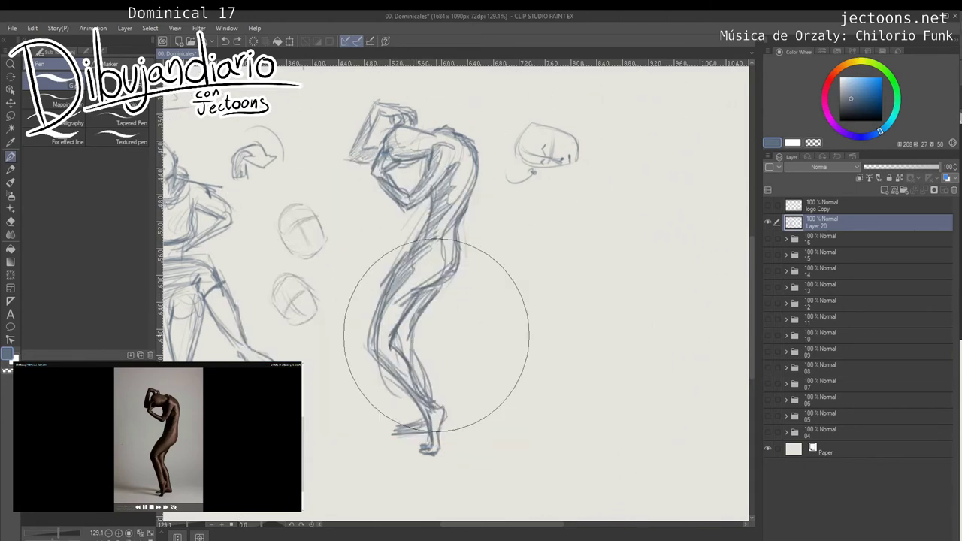
key("[")
key("[")
key("[")
key("[")
key("[")
key("[")
key("[")
key("[")
key("[")
key("[")
key("[")
key("[")
key("[")
key("[")
key("[")
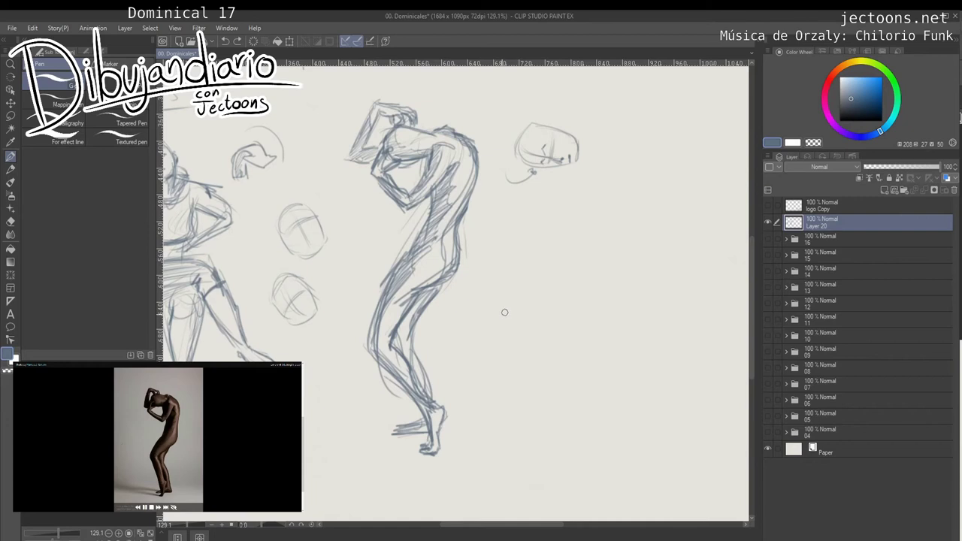
mouse_move(410, 253)
left_mouse_down()
mouse_move(370, 335)
mouse_move(376, 351)
left_mouse_up()
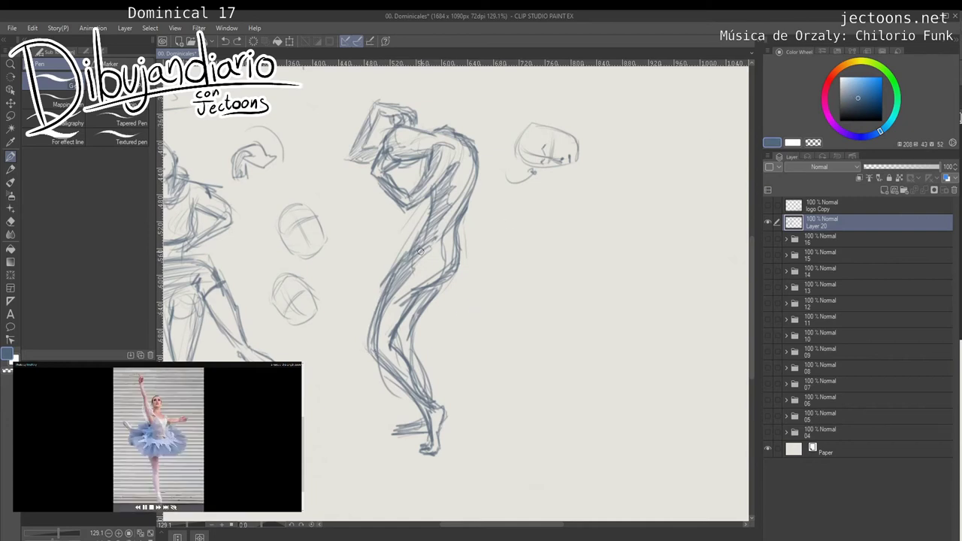
Switch back to the pencil and handwrite the section label "10 minutos" in the empty area beside the hunched figure.
key("p")
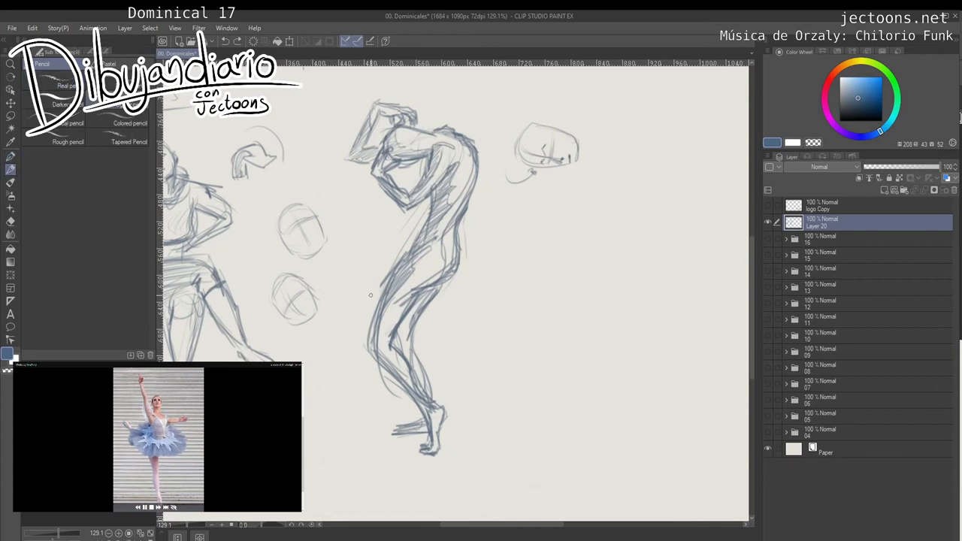
left_click_drag(608, 333, 457, 293)
scroll(467, 297, "down", 6)
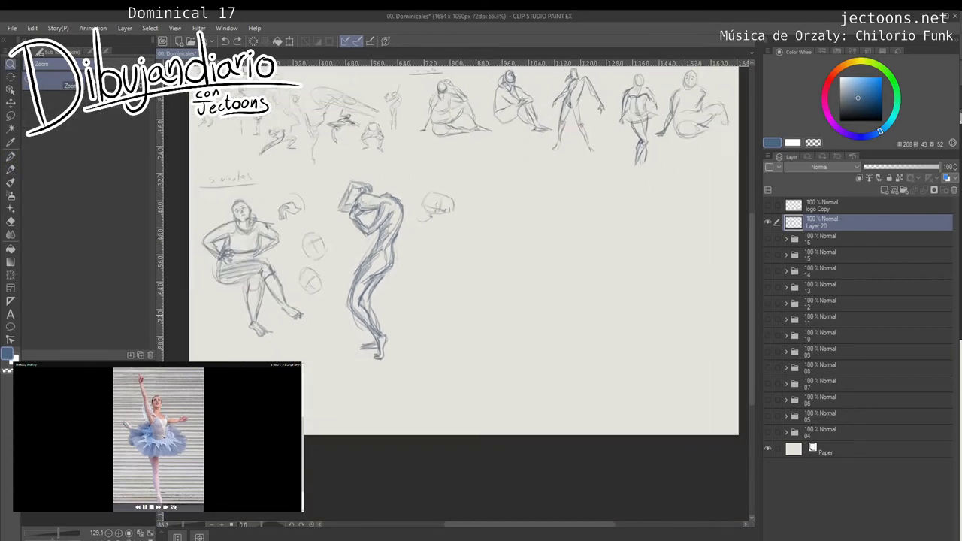
mouse_move(497, 316)
left_mouse_down()
mouse_move(406, 312)
mouse_move(419, 316)
mouse_move(393, 334)
mouse_move(401, 310)
mouse_move(400, 325)
left_mouse_up()
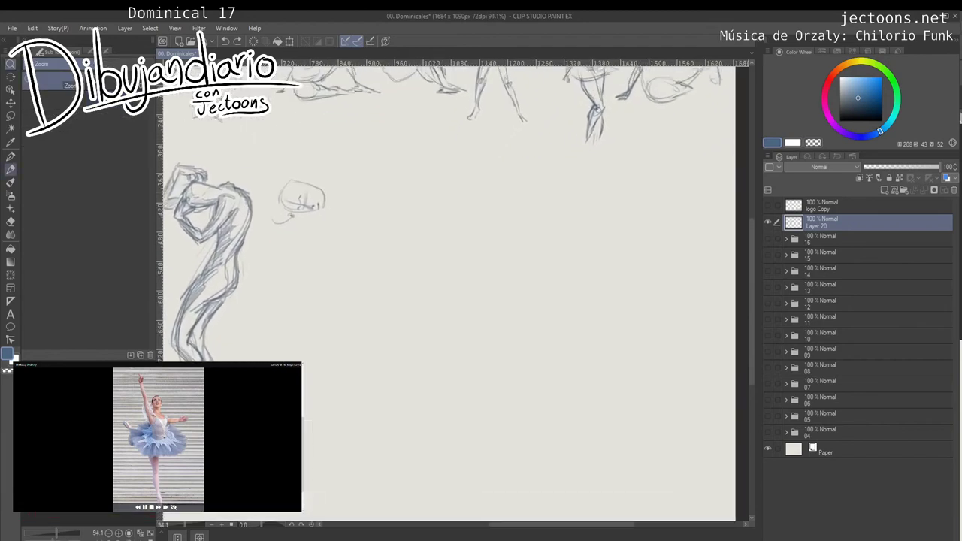
left_click_drag(367, 155, 367, 162)
left_click_drag(373, 155, 397, 160)
left_click_drag(401, 155, 416, 159)
mouse_move(419, 145)
left_mouse_down()
mouse_move(419, 160)
mouse_move(427, 153)
left_mouse_up()
left_click_drag(437, 152, 432, 158)
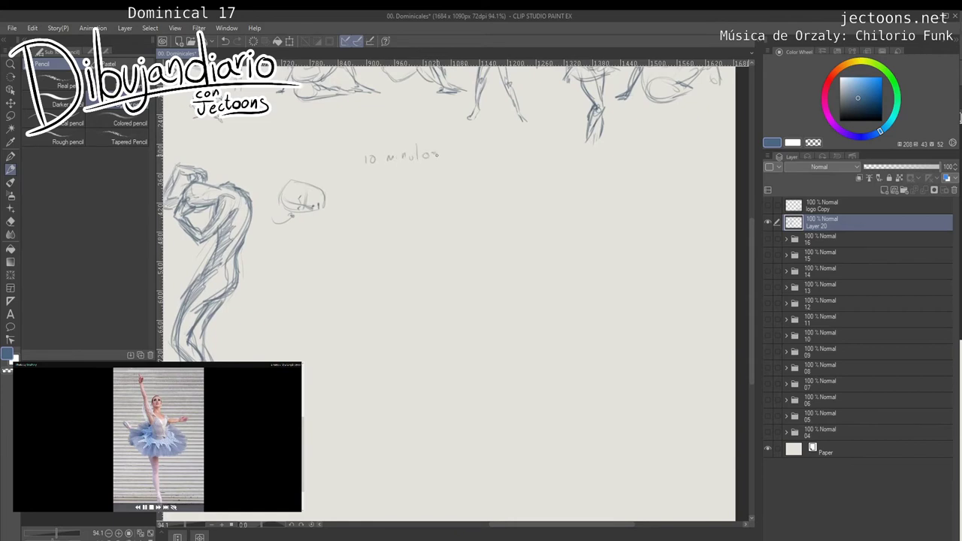
Underline the "10 minutos" label and rough in the ballerina's raised arm, torso and supporting leg as light gesture lines beneath it.
left_click_drag(355, 168, 463, 164)
left_click_drag(400, 334, 344, 284)
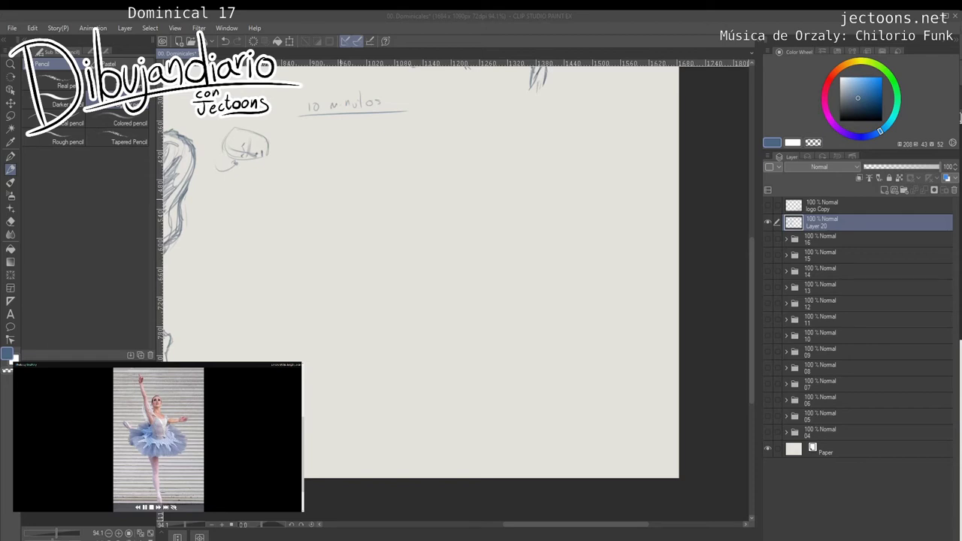
left_click(380, 191)
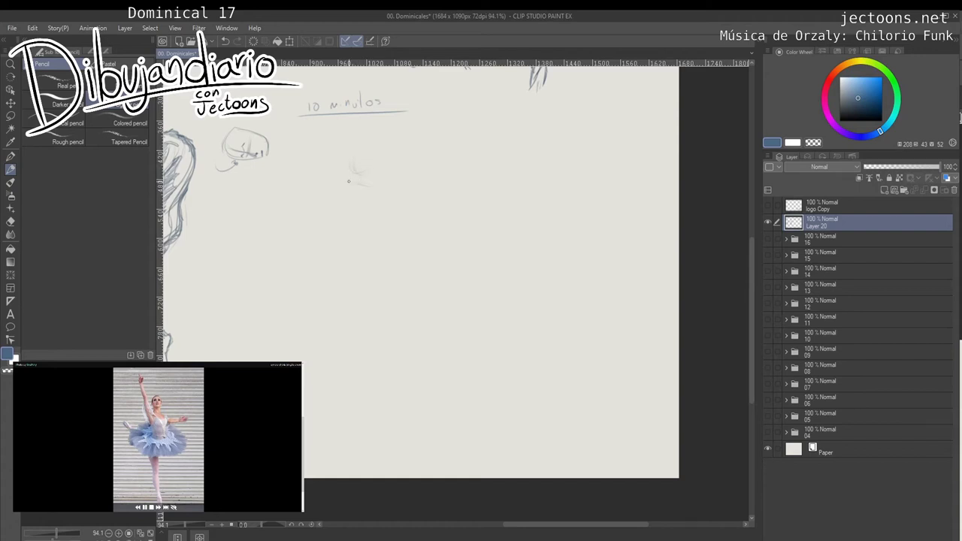
mouse_move(318, 118)
left_mouse_down()
mouse_move(345, 178)
mouse_move(334, 158)
mouse_move(373, 197)
mouse_move(349, 182)
mouse_move(347, 203)
mouse_move(353, 213)
mouse_move(345, 188)
mouse_move(377, 210)
mouse_move(355, 226)
mouse_move(353, 336)
left_mouse_up()
left_click_drag(357, 233, 359, 332)
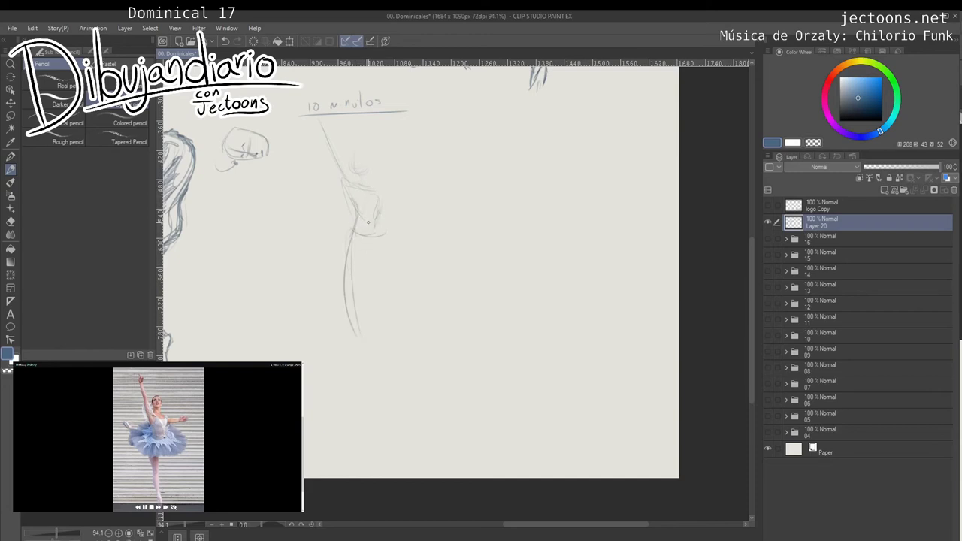
Rough in the ballerina's hips and first tutu curves, firm up the supporting leg, and add the outstretched forearm.
mouse_move(382, 234)
left_mouse_down()
mouse_move(390, 257)
mouse_move(361, 248)
mouse_move(382, 268)
left_mouse_up()
left_click_drag(369, 248, 400, 261)
left_click_drag(328, 224, 312, 215)
left_click_drag(351, 230, 340, 248)
mouse_move(352, 230)
left_mouse_down()
mouse_move(356, 325)
mouse_move(347, 308)
mouse_move(352, 248)
mouse_move(355, 330)
mouse_move(352, 296)
mouse_move(368, 365)
left_mouse_up()
left_click_drag(382, 209, 415, 199)
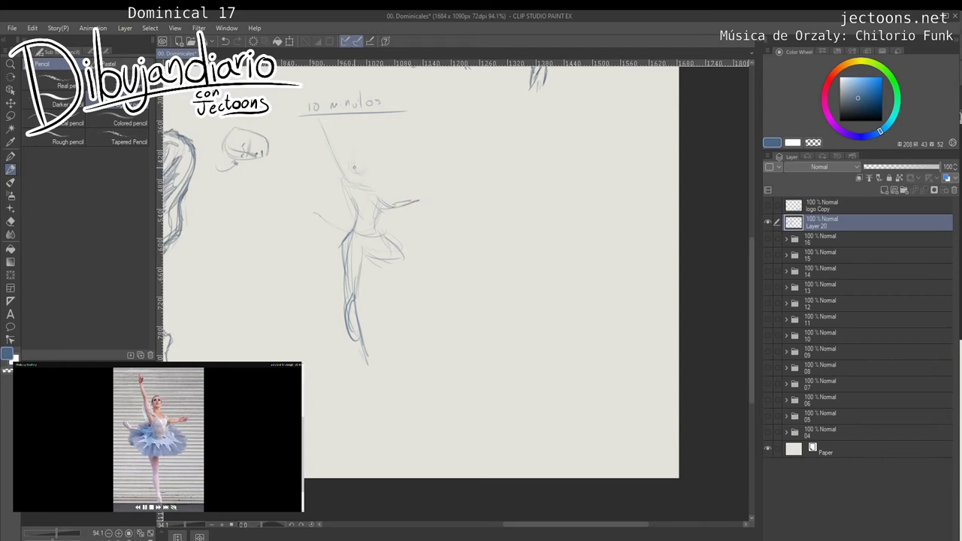
Draw the ballerina's head and shoulder line, and darken the raised arm down into the side of the torso.
mouse_move(352, 162)
left_mouse_down()
mouse_move(366, 150)
mouse_move(363, 185)
mouse_move(381, 192)
left_mouse_up()
left_click_drag(331, 156, 357, 208)
mouse_move(334, 171)
left_mouse_down()
mouse_move(348, 193)
mouse_move(343, 167)
mouse_move(356, 185)
left_mouse_up()
left_click_drag(330, 149, 336, 161)
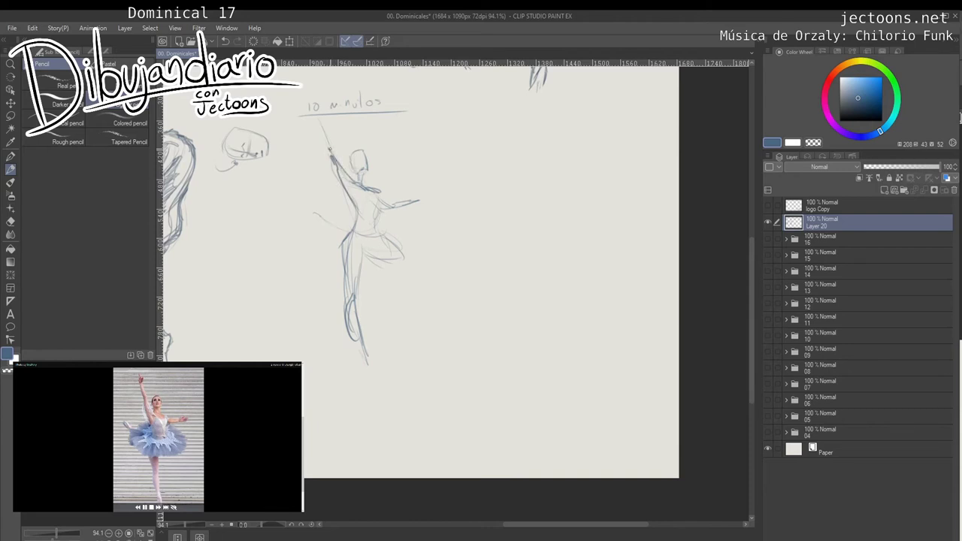
mouse_move(308, 118)
left_mouse_down()
mouse_move(359, 207)
mouse_move(358, 228)
left_mouse_up()
Close the far side of the waist and outline the wide tutu around the ballerina's hips.
mouse_move(377, 193)
left_mouse_down()
mouse_move(385, 201)
mouse_move(376, 238)
left_mouse_up()
mouse_move(358, 213)
left_mouse_down()
mouse_move(319, 220)
mouse_move(336, 247)
mouse_move(325, 234)
mouse_move(403, 263)
left_mouse_up()
left_click_drag(319, 256, 400, 268)
left_click_drag(383, 219, 429, 242)
mouse_move(429, 244)
left_mouse_down()
mouse_move(403, 262)
mouse_move(322, 251)
left_mouse_up()
left_click_drag(352, 217, 310, 232)
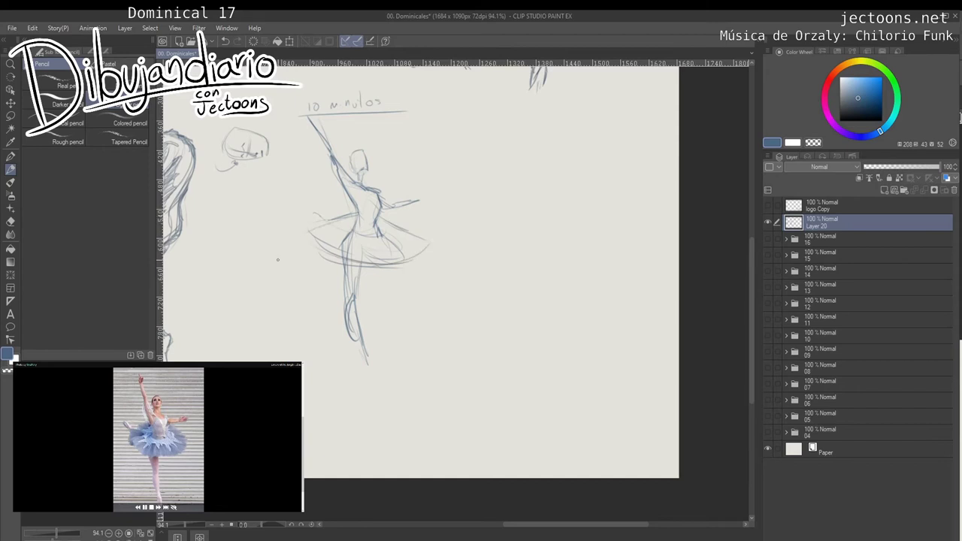
Lasso the ballerina sketch, scale it down to a small thumbnail just under the "10 minutos" label, and deselect it.
left_click(11, 117)
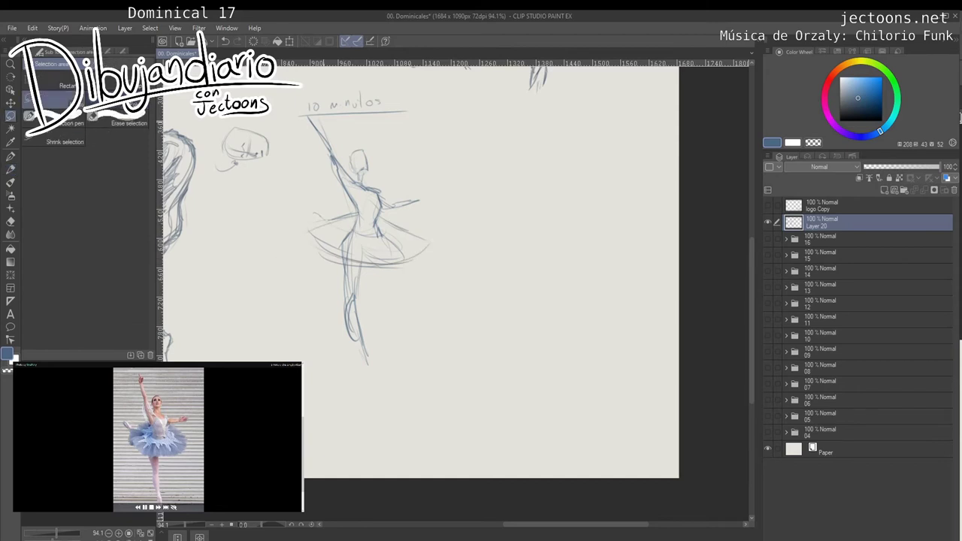
mouse_move(327, 119)
left_mouse_down()
mouse_move(293, 123)
mouse_move(412, 425)
mouse_move(316, 118)
left_mouse_up()
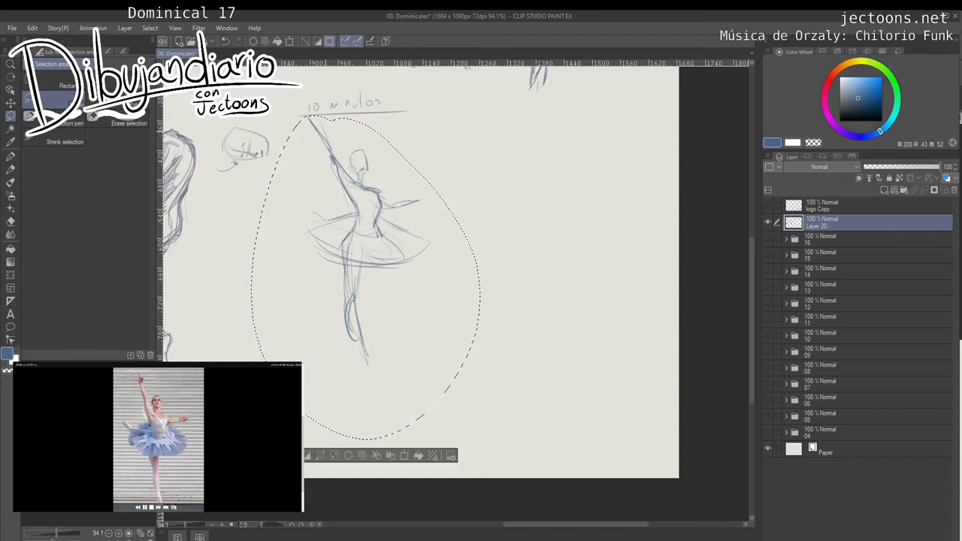
key("ctrl+t")
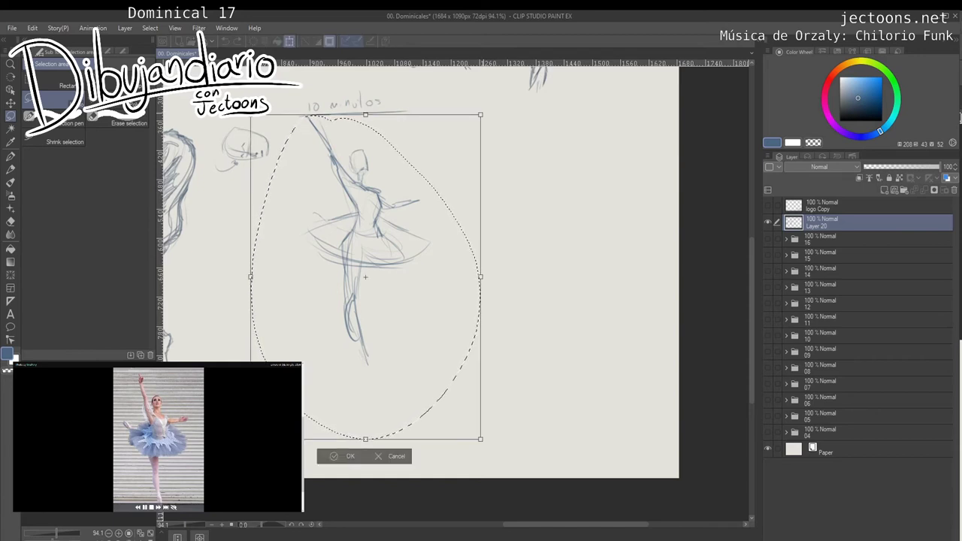
mouse_move(481, 115)
left_mouse_down()
mouse_move(409, 161)
mouse_move(377, 262)
left_mouse_up()
left_click_drag(313, 350, 351, 211)
key("Return")
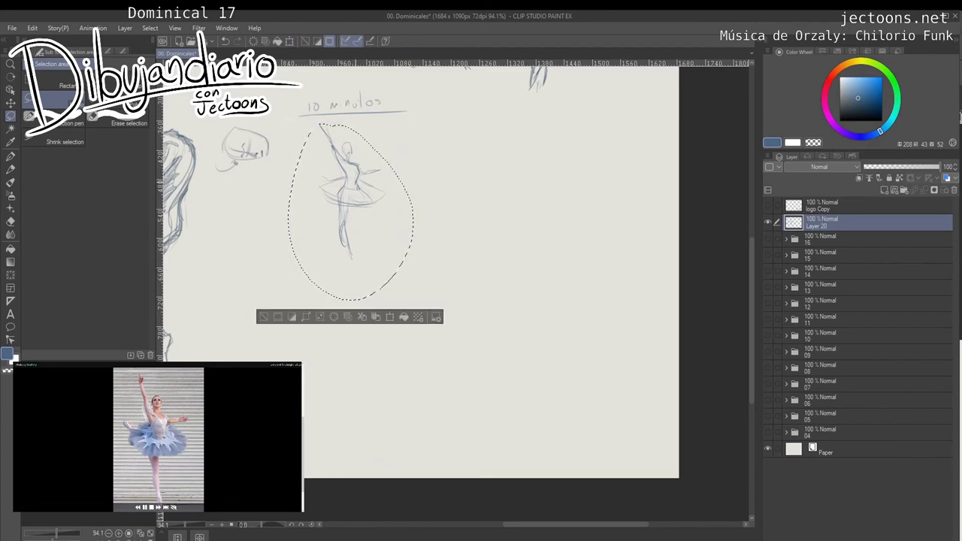
key("ctrl+d")
left_click_drag(422, 228, 357, 229)
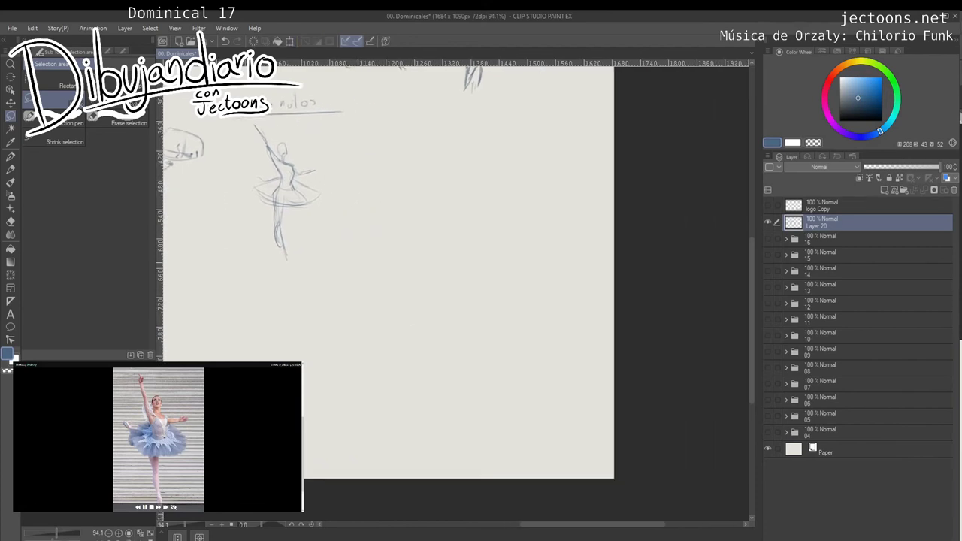
Switch back to the pencil and lightly sketch a larger ballerina's head and raised arm in the empty space beside the thumbnail.
left_click(11, 170)
mouse_move(409, 250)
left_mouse_down()
mouse_move(345, 245)
mouse_move(352, 251)
left_mouse_up()
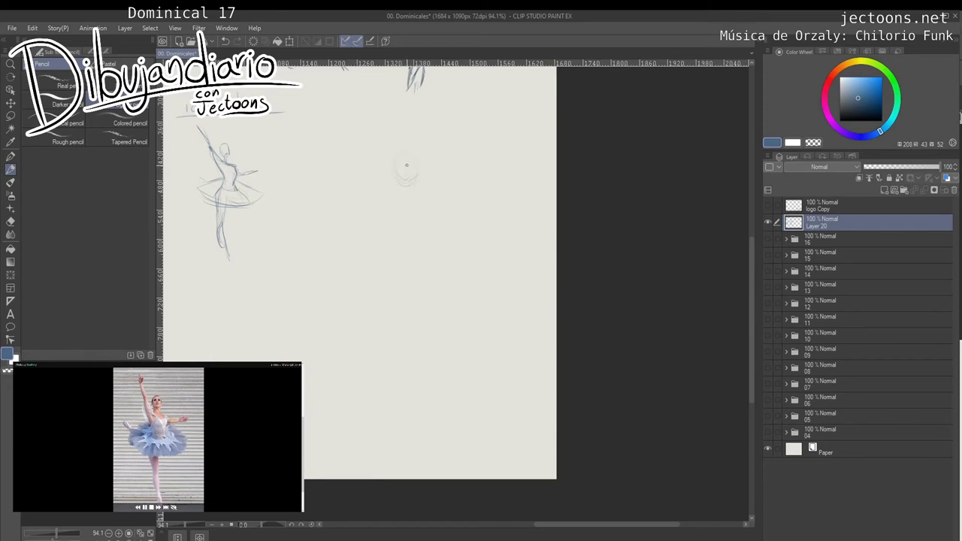
mouse_move(407, 166)
left_mouse_down()
mouse_move(406, 179)
mouse_move(417, 167)
mouse_move(399, 168)
left_mouse_up()
left_click_drag(388, 169, 380, 153)
mouse_move(365, 150)
left_mouse_down()
mouse_move(358, 132)
mouse_move(355, 159)
left_mouse_up()
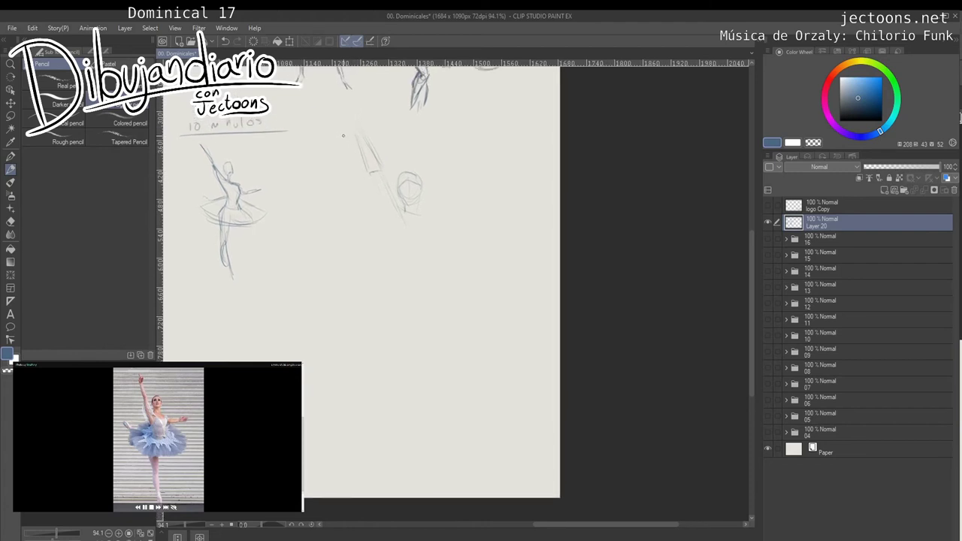
mouse_move(355, 116)
left_mouse_down()
mouse_move(352, 125)
mouse_move(350, 104)
left_mouse_up()
Extend a long action line from the raised arm through the larger ballerina's torso, and sketch the far shoulder and ribcage sides.
left_click_drag(376, 352, 367, 299)
left_click_drag(351, 96, 429, 268)
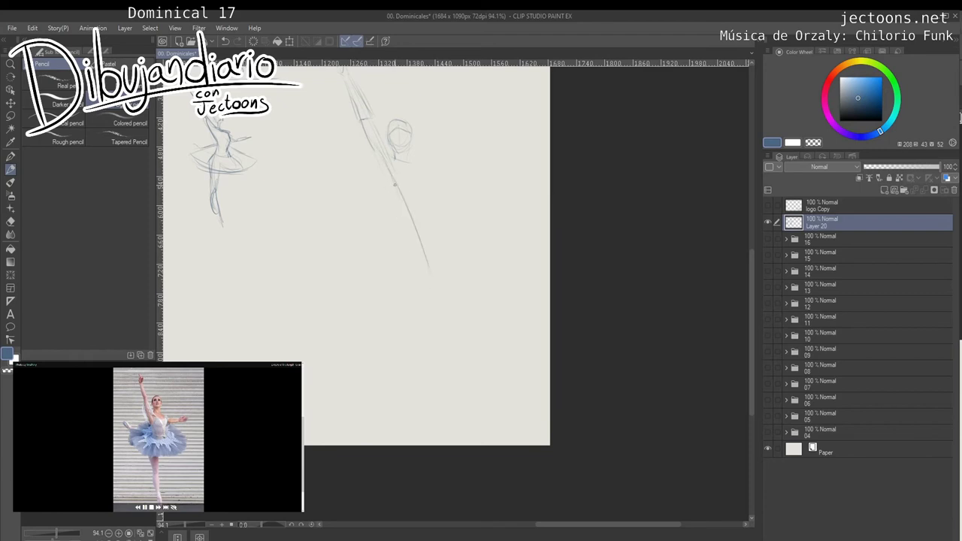
mouse_move(397, 161)
left_mouse_down()
mouse_move(432, 185)
mouse_move(421, 216)
left_mouse_up()
left_click_drag(393, 301, 381, 301)
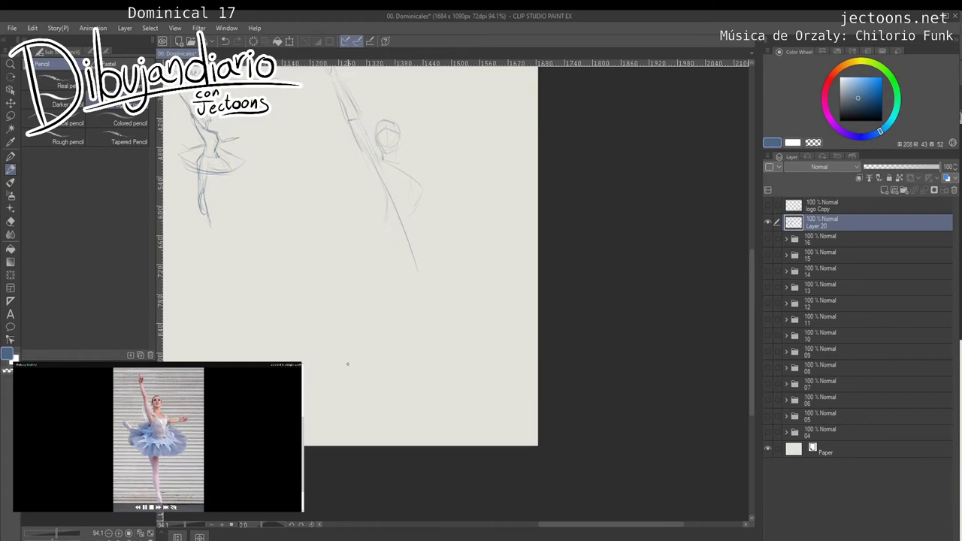
left_click_drag(355, 320, 347, 350)
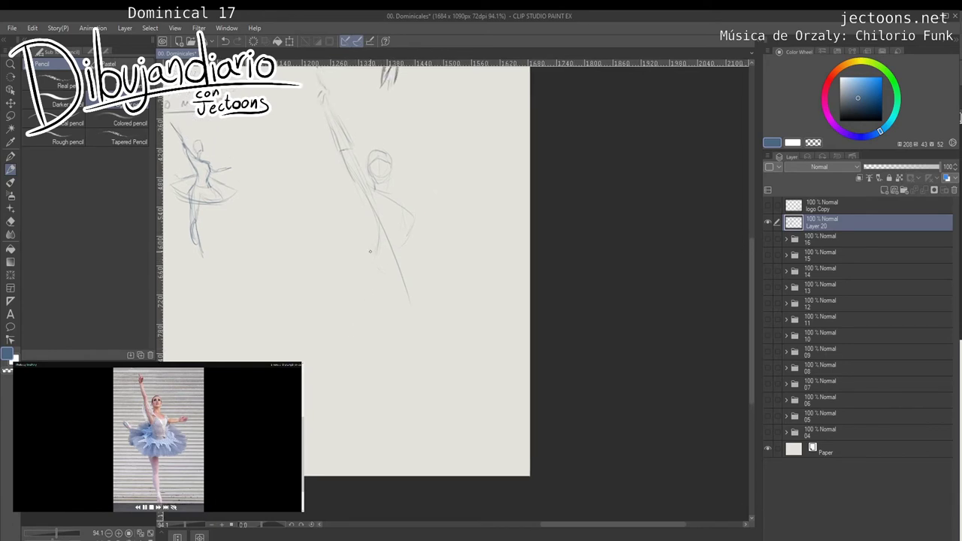
Sketch the larger ballerina's waist, hip curve and tapering thighs with long flowing strokes.
mouse_move(410, 251)
left_mouse_down()
mouse_move(394, 277)
mouse_move(374, 250)
left_mouse_up()
left_click_drag(383, 298, 365, 363)
left_click_drag(347, 163, 403, 304)
mouse_move(404, 225)
left_mouse_down()
mouse_move(386, 317)
mouse_move(343, 373)
left_mouse_up()
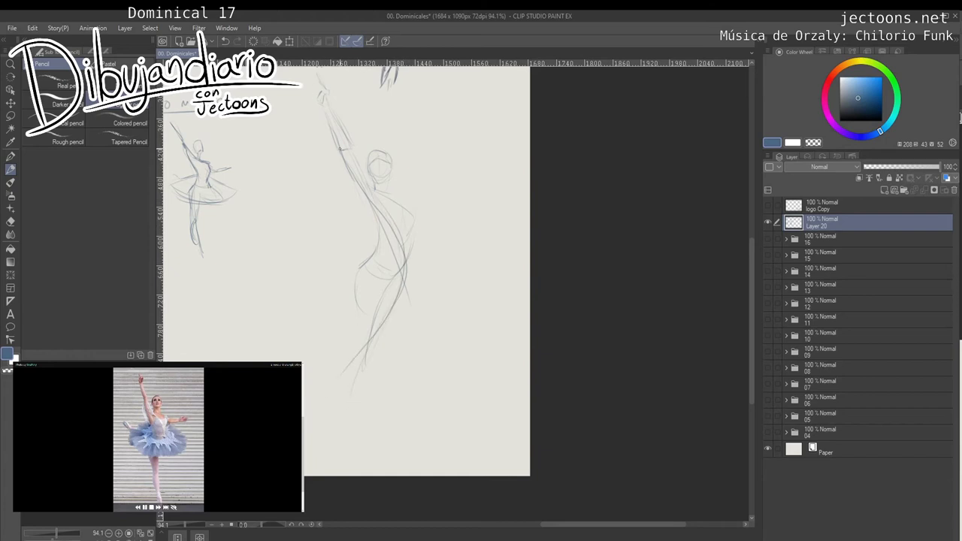
Reinforce the small thumbnail's gesture with dark strokes along the torso, legs, shoulders and outstretched arm.
mouse_move(186, 156)
left_mouse_down()
mouse_move(206, 182)
mouse_move(194, 224)
left_mouse_up()
mouse_move(195, 175)
left_mouse_down()
mouse_move(203, 185)
mouse_move(191, 197)
mouse_move(192, 231)
left_mouse_up()
left_click_drag(183, 174, 218, 164)
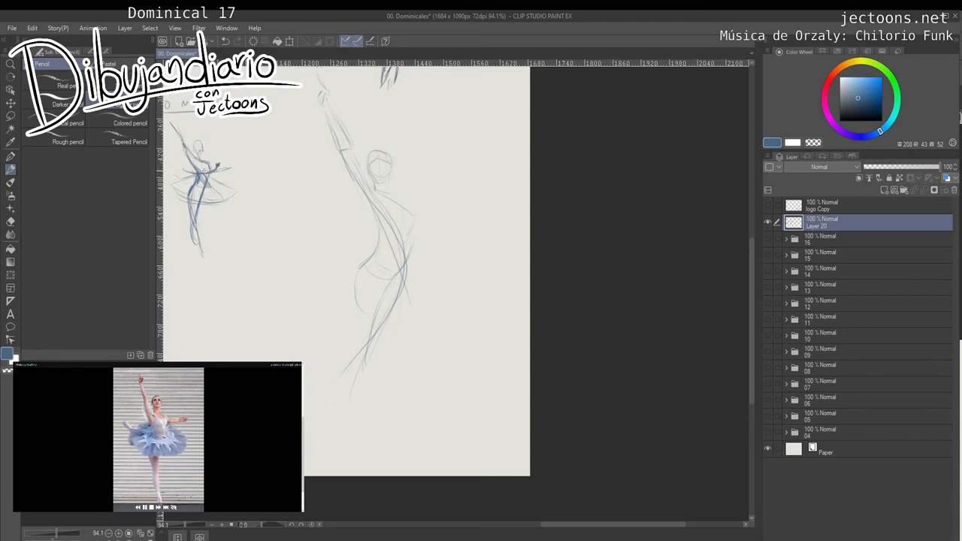
left_click_drag(201, 172, 205, 164)
Darken the larger ballerina's shoulder line, raised upper arm and near side of the torso.
left_click_drag(407, 200, 396, 196)
left_click_drag(392, 198, 403, 220)
left_click_drag(361, 173, 381, 194)
left_click_drag(351, 150, 387, 203)
left_click_drag(363, 171, 384, 200)
mouse_move(345, 156)
left_mouse_down()
mouse_move(382, 228)
mouse_move(383, 260)
mouse_move(371, 265)
left_mouse_up()
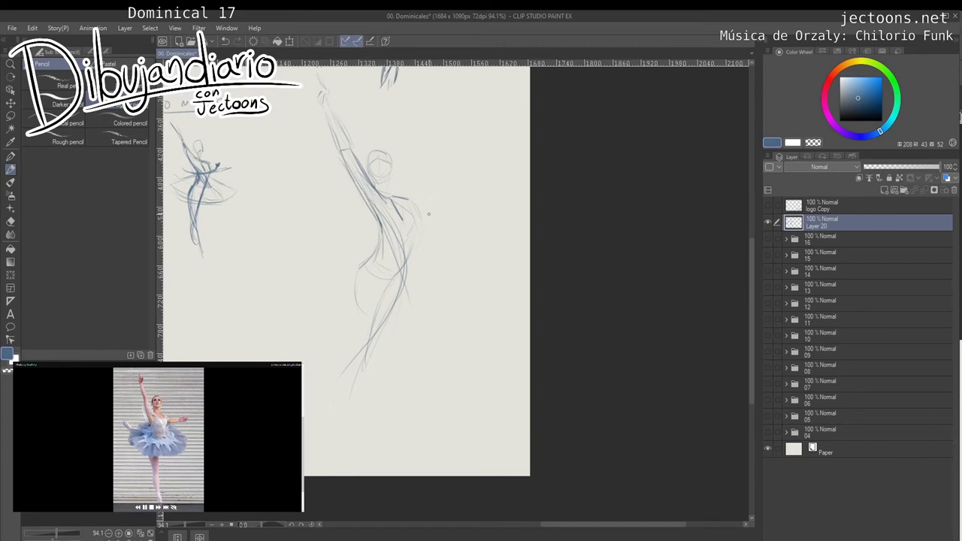
Darken the far contour from shoulder to waist, then the hip line and both thigh contours.
mouse_move(411, 203)
left_mouse_down()
mouse_move(421, 233)
mouse_move(403, 267)
mouse_move(373, 252)
mouse_move(382, 278)
mouse_move(400, 275)
mouse_move(358, 328)
left_mouse_up()
left_click_drag(366, 286, 355, 358)
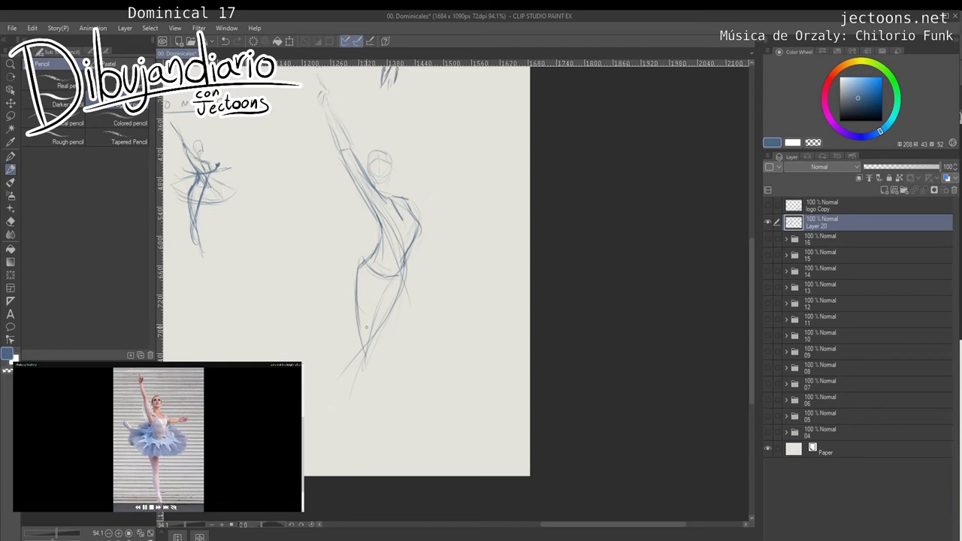
left_click_drag(382, 236, 351, 323)
left_click_drag(359, 265, 352, 361)
left_click_drag(396, 289, 381, 327)
left_click_drag(367, 279, 350, 282)
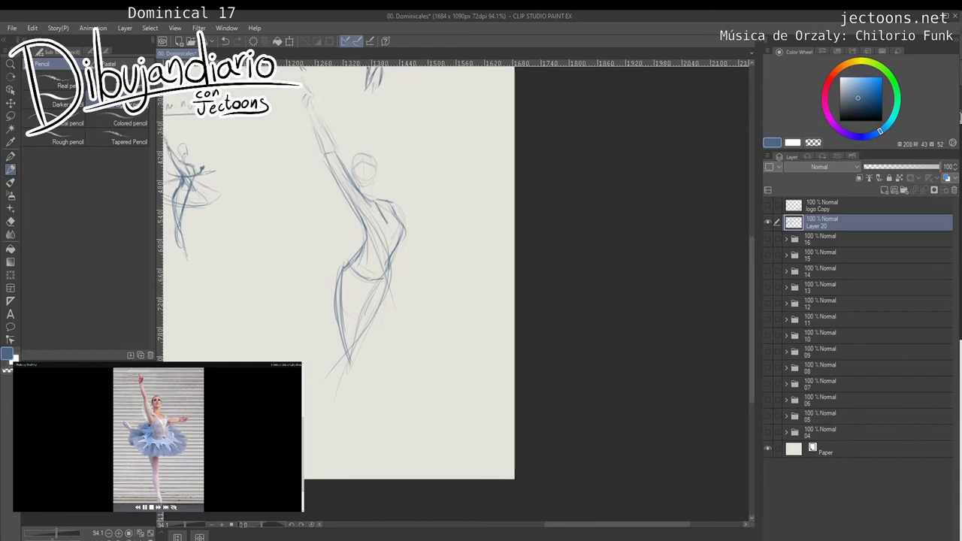
Hide the playback controls covering the ballerina's foot in the reference photo and return to the drawing canvas.
left_click(179, 470)
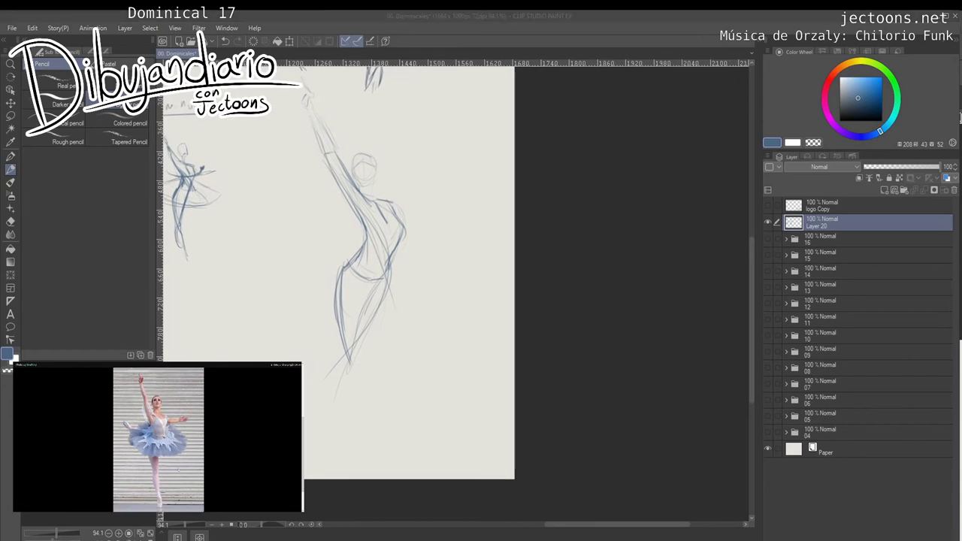
key("alt+Tab")
scroll(372, 299, "up", 1)
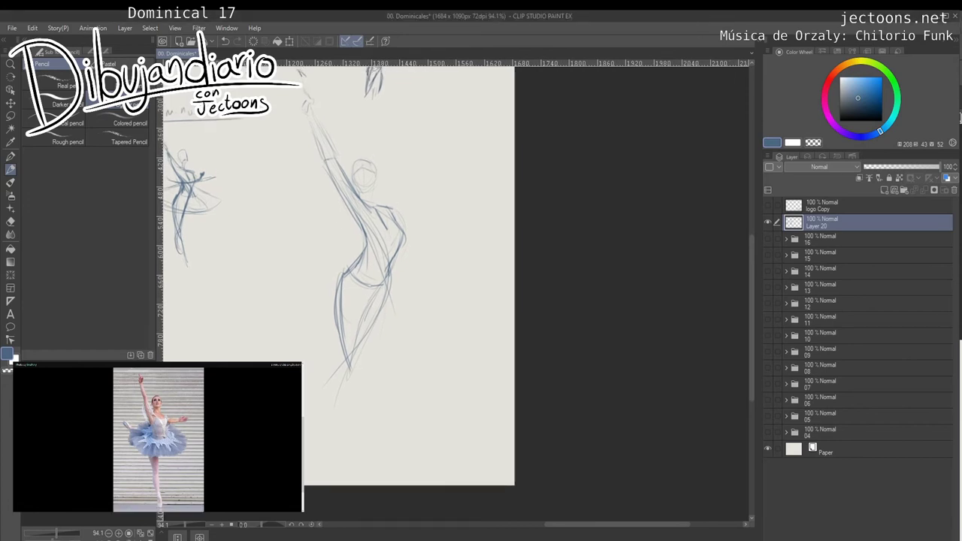
Lasso the larger ballerina, scale her down and reposition her to leave room for the legs, then deselect and return to the pencil.
key("m")
mouse_move(306, 76)
left_mouse_down()
mouse_move(261, 363)
mouse_move(316, 81)
left_mouse_up()
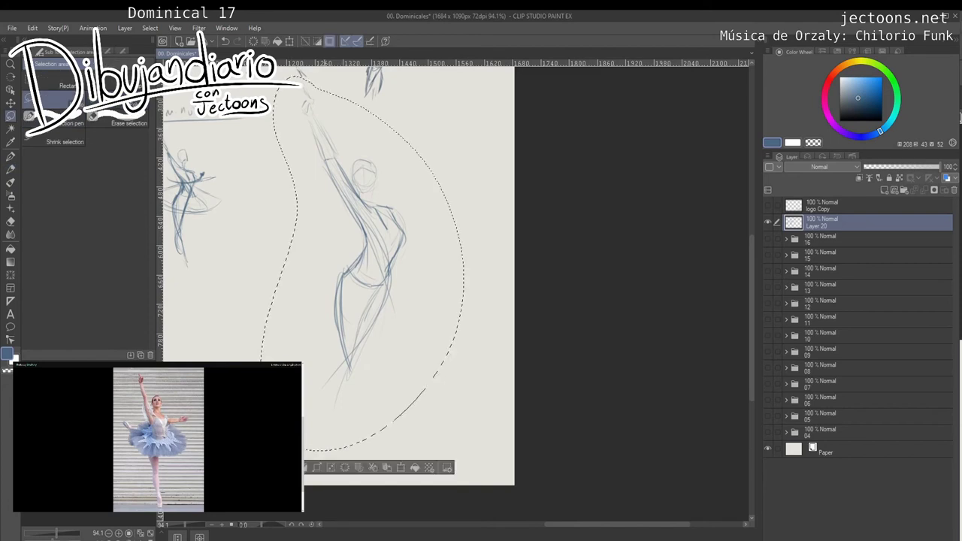
key("ctrl+t")
left_click_drag(464, 76, 417, 163)
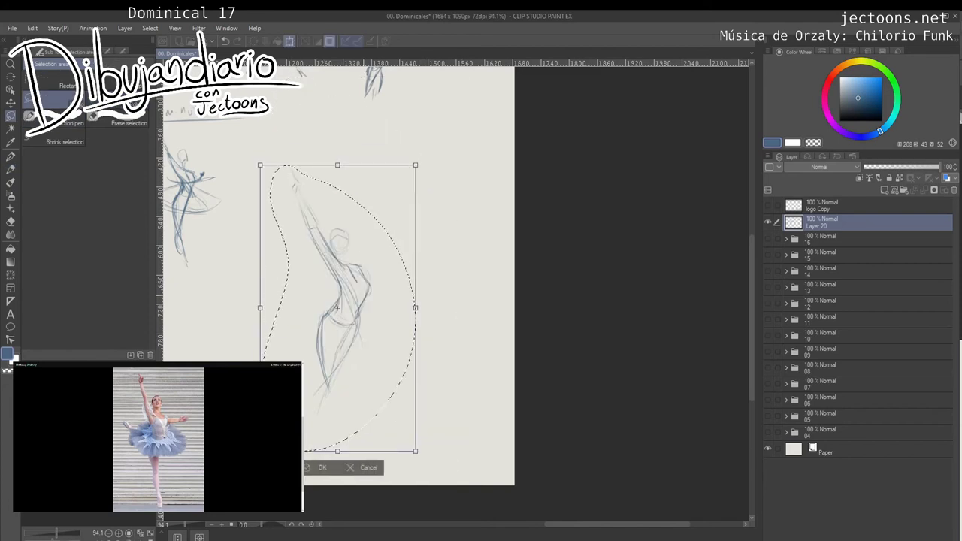
mouse_move(339, 307)
left_mouse_down()
mouse_move(351, 253)
mouse_move(350, 267)
mouse_move(399, 258)
left_mouse_up()
key("Return")
key("ctrl+d")
key("p")
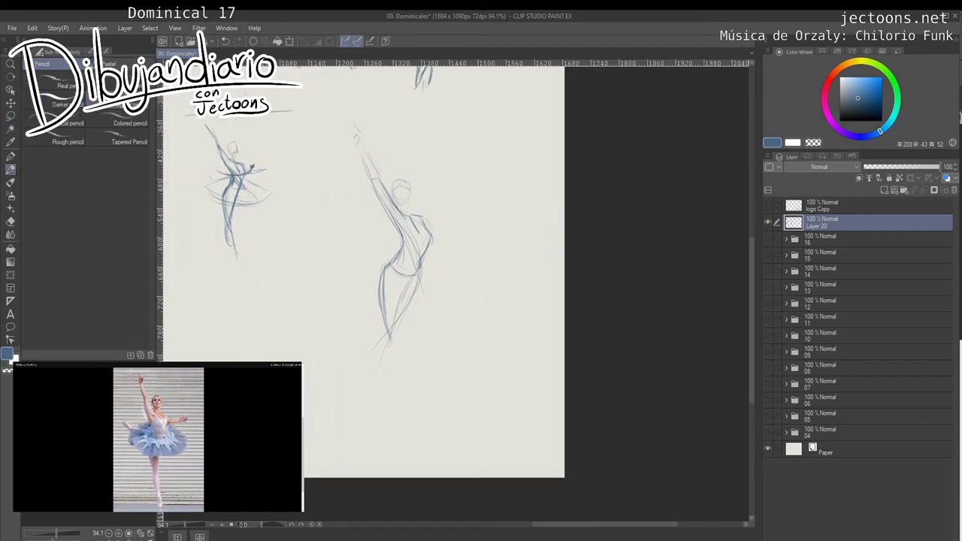
Draw the larger ballerina's knees, calves and pointed foot below the thighs.
mouse_move(418, 307)
left_mouse_down()
mouse_move(436, 288)
mouse_move(420, 308)
left_mouse_up()
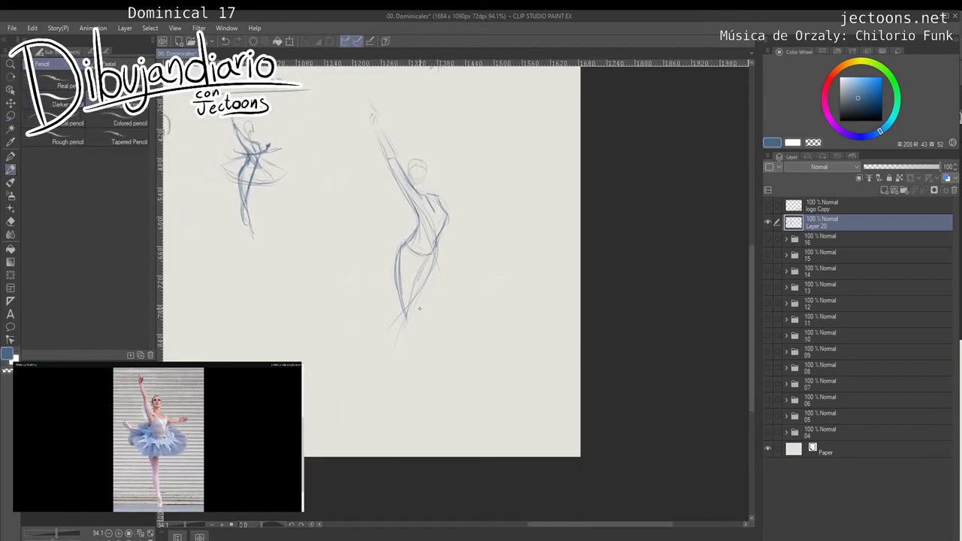
left_click_drag(423, 257, 415, 310)
mouse_move(418, 274)
left_mouse_down()
mouse_move(408, 318)
mouse_move(416, 324)
mouse_move(400, 334)
mouse_move(400, 351)
mouse_move(415, 380)
left_mouse_up()
left_click_drag(416, 302, 422, 356)
left_click_drag(415, 317, 430, 359)
mouse_move(420, 325)
left_mouse_down()
mouse_move(420, 386)
mouse_move(408, 360)
mouse_move(421, 422)
left_mouse_up()
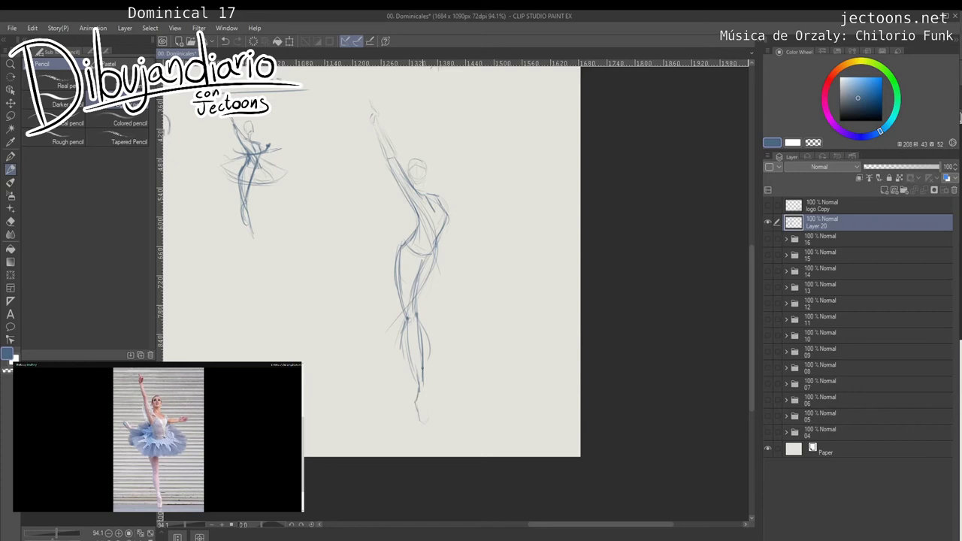
mouse_move(422, 382)
left_mouse_down()
mouse_move(427, 423)
mouse_move(425, 407)
left_mouse_up()
Define the ballerina's head with darker outlines for the hair, jaw and ears, and draw the neck down to the shoulders.
scroll(428, 181, "up", 4)
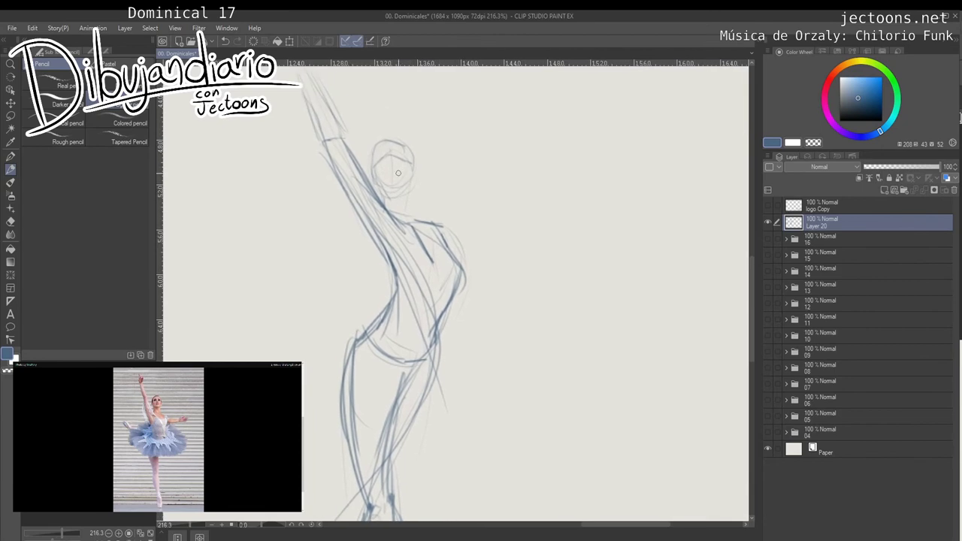
mouse_move(400, 172)
left_mouse_down()
mouse_move(417, 228)
mouse_move(409, 160)
mouse_move(383, 156)
mouse_move(370, 169)
mouse_move(415, 170)
mouse_move(384, 159)
mouse_move(382, 209)
left_mouse_up()
left_click_drag(382, 155, 418, 159)
mouse_move(418, 159)
left_mouse_down()
mouse_move(419, 201)
mouse_move(422, 179)
left_mouse_up()
mouse_move(379, 159)
left_mouse_down()
mouse_move(378, 195)
mouse_move(409, 212)
mouse_move(390, 228)
left_mouse_up()
mouse_move(387, 206)
left_mouse_down()
mouse_move(387, 226)
mouse_move(400, 211)
mouse_move(405, 217)
mouse_move(376, 232)
mouse_move(418, 235)
left_mouse_up()
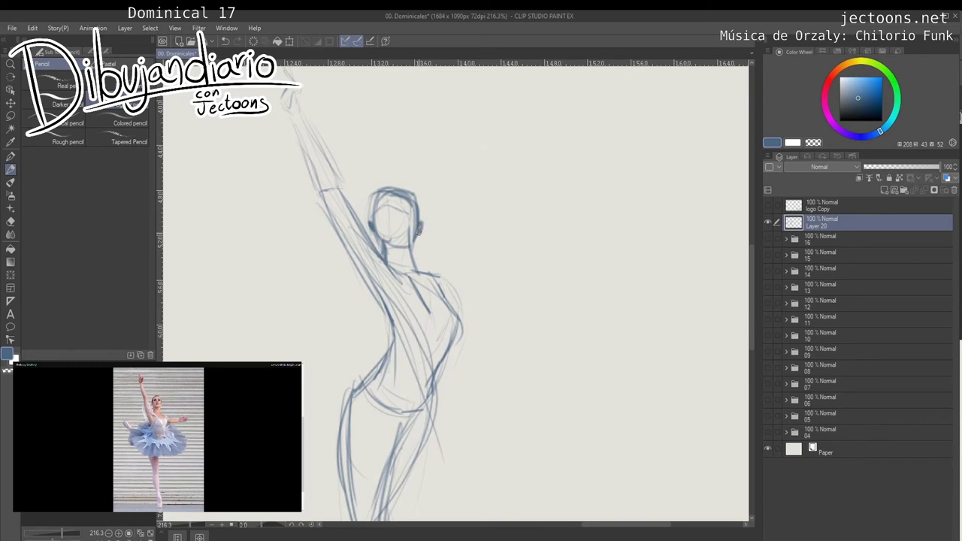
Draw the eyes, eyebrows, nose and mouth on the ballerina's face, and refine the hairline.
scroll(418, 234, "up", 2)
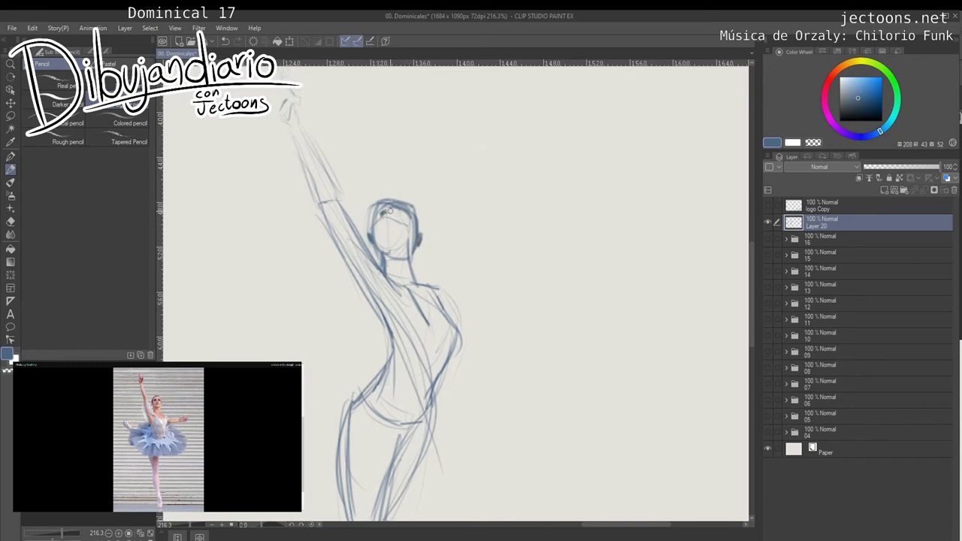
left_click_drag(400, 215, 398, 242)
mouse_move(382, 203)
left_mouse_down()
mouse_move(402, 199)
mouse_move(377, 219)
mouse_move(394, 215)
left_mouse_up()
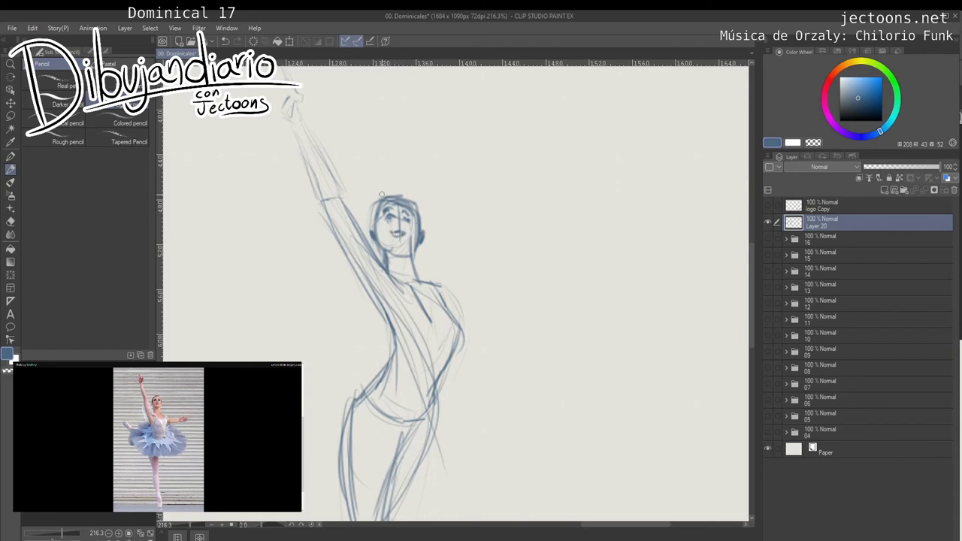
Shade beneath the ballerina's chin and hatch the raised upper arm down to the armpit.
mouse_move(403, 247)
left_mouse_down()
mouse_move(396, 236)
mouse_move(385, 239)
mouse_move(379, 260)
mouse_move(387, 224)
mouse_move(351, 208)
mouse_move(391, 258)
left_mouse_up()
left_click_drag(382, 249, 370, 226)
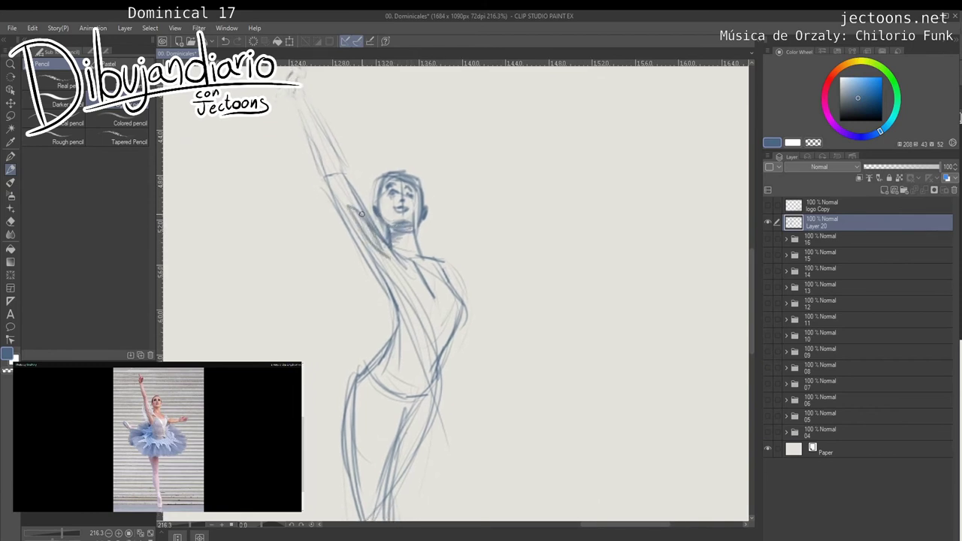
left_click_drag(355, 193, 404, 265)
Sketch curved guide lines from the ballerina's waist for the tutu's back rim, sweeping its front rim across the thighs.
mouse_move(437, 301)
left_mouse_down()
mouse_move(419, 213)
mouse_move(426, 310)
left_mouse_up()
left_click_drag(425, 308, 387, 308)
left_click_drag(360, 254, 211, 276)
mouse_move(375, 239)
left_mouse_down()
mouse_move(261, 252)
mouse_move(207, 280)
left_mouse_up()
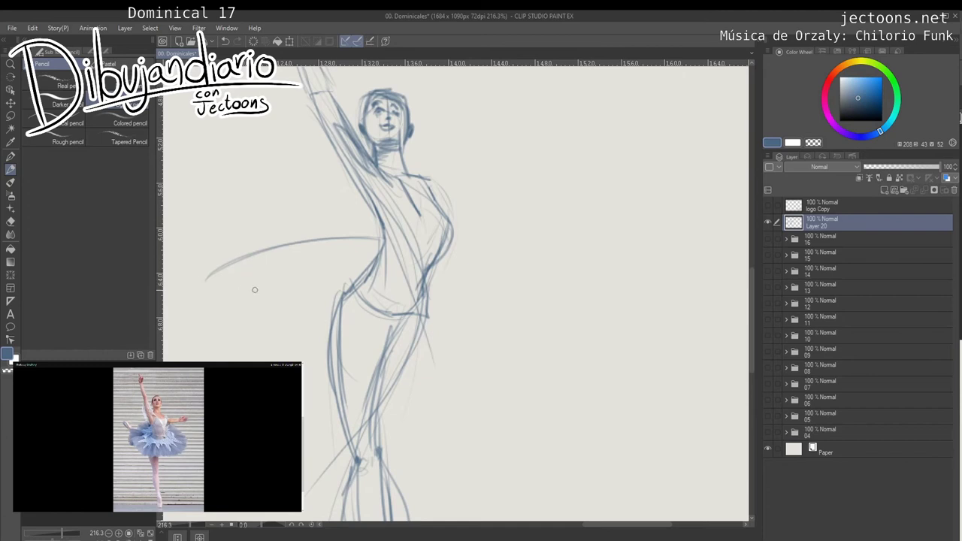
mouse_move(328, 278)
left_mouse_down()
mouse_move(224, 288)
mouse_move(295, 335)
mouse_move(435, 351)
left_mouse_up()
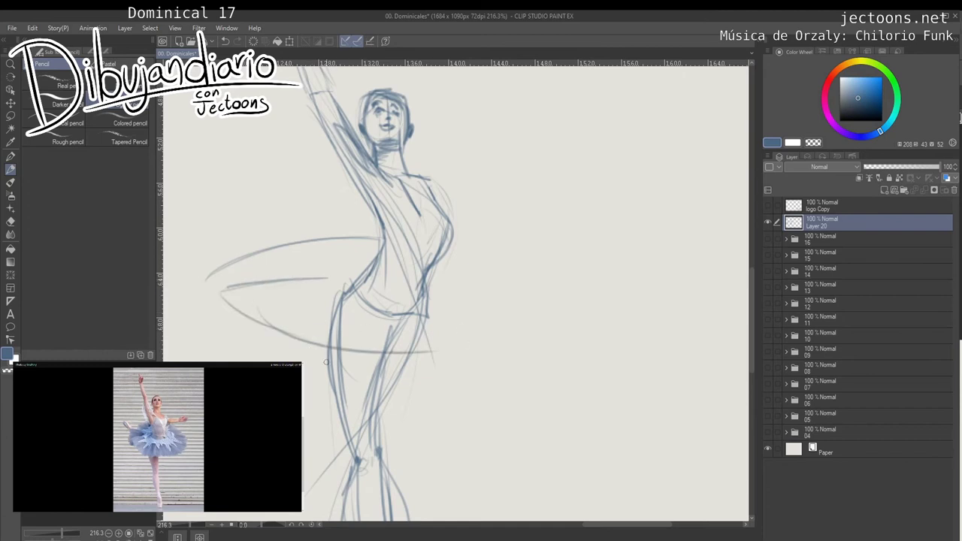
mouse_move(229, 308)
left_mouse_down()
mouse_move(389, 367)
mouse_move(498, 355)
left_mouse_up()
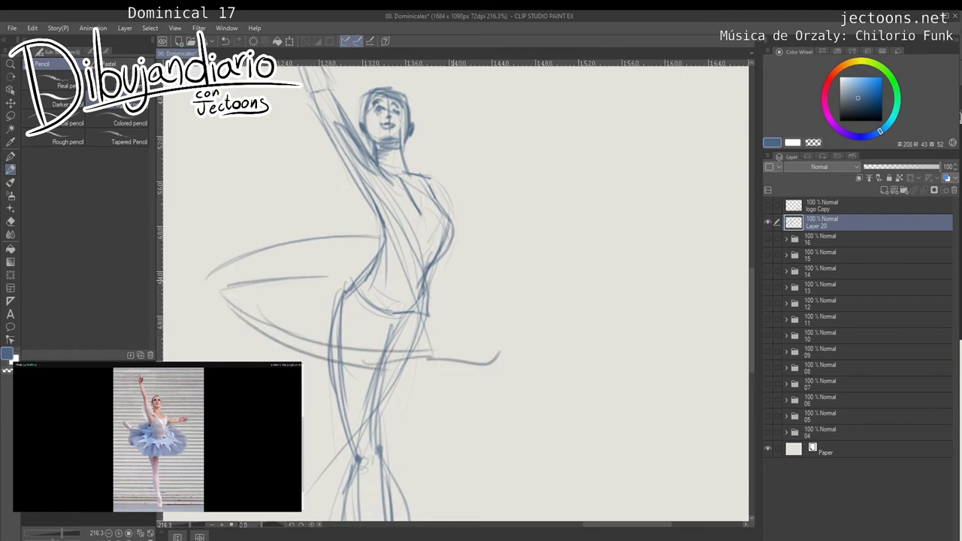
Close the tutu's oval around the extended-arm side, reinforce its rim and give the opposite edge a jagged fold.
mouse_move(442, 259)
left_mouse_down()
mouse_move(473, 276)
mouse_move(487, 335)
mouse_move(481, 364)
mouse_move(518, 305)
left_mouse_up()
mouse_move(450, 254)
left_mouse_down()
mouse_move(409, 365)
mouse_move(402, 362)
left_mouse_up()
mouse_move(263, 252)
left_mouse_down()
mouse_move(239, 290)
mouse_move(236, 264)
mouse_move(265, 248)
mouse_move(379, 236)
left_mouse_up()
left_click_drag(376, 236, 252, 257)
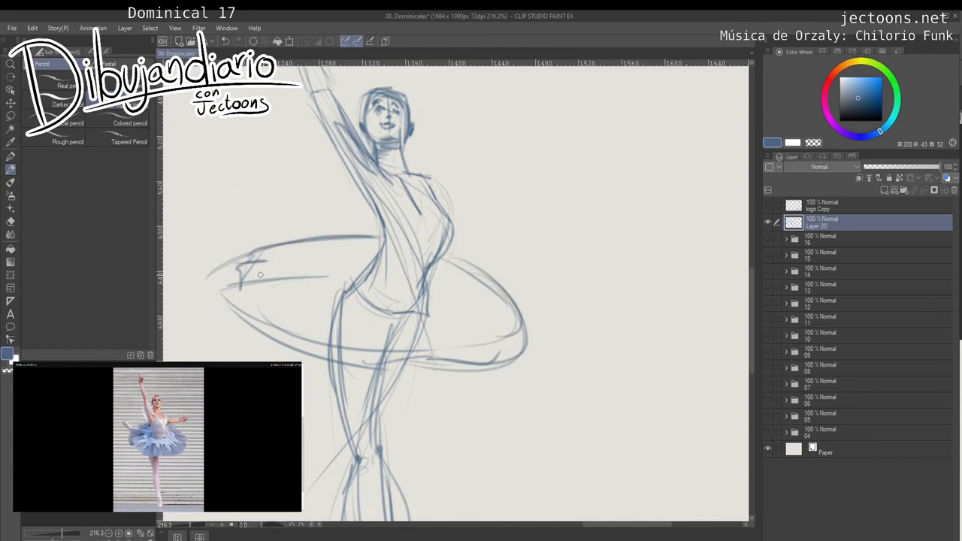
mouse_move(336, 276)
left_mouse_down()
mouse_move(231, 286)
mouse_move(229, 308)
mouse_move(242, 315)
mouse_move(232, 319)
left_mouse_up()
mouse_move(258, 306)
left_mouse_down()
mouse_move(256, 322)
mouse_move(427, 371)
left_mouse_up()
mouse_move(443, 253)
left_mouse_down()
mouse_move(524, 284)
mouse_move(465, 358)
left_mouse_up()
Darken the ballerina's standing leg from thigh to pointed foot, adding contour marks at the knee and ankle.
mouse_move(421, 384)
left_mouse_down()
mouse_move(407, 184)
mouse_move(364, 259)
left_mouse_up()
left_click_drag(382, 179, 370, 247)
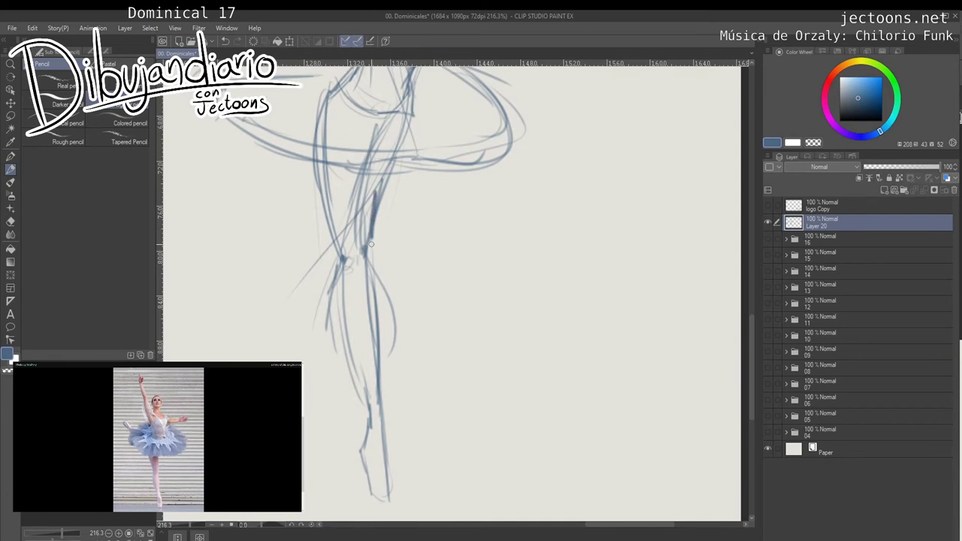
left_click_drag(319, 170, 347, 285)
mouse_move(343, 277)
left_mouse_down()
mouse_move(361, 265)
mouse_move(370, 289)
mouse_move(363, 212)
mouse_move(324, 289)
mouse_move(360, 347)
left_mouse_up()
mouse_move(360, 216)
left_mouse_down()
mouse_move(357, 192)
mouse_move(372, 374)
left_mouse_up()
left_click_drag(371, 313, 382, 424)
left_click_drag(360, 353, 364, 409)
left_click_drag(358, 362, 379, 369)
left_click_drag(359, 334, 373, 333)
left_click_drag(374, 367, 368, 396)
left_click_drag(362, 379, 387, 441)
Draw the raised back foot sticking out behind the tutu's rear edge.
mouse_move(338, 125)
left_mouse_down()
mouse_move(401, 291)
mouse_move(429, 327)
left_mouse_up()
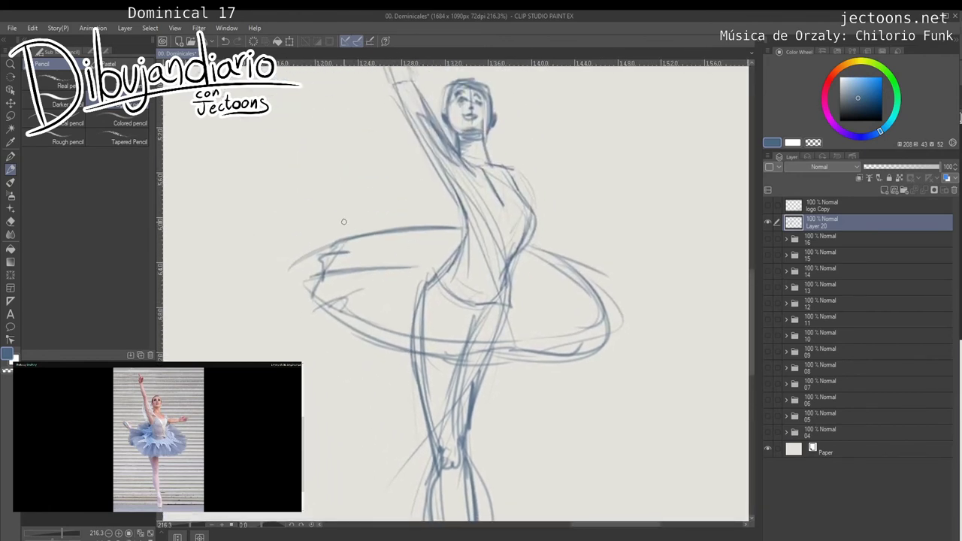
mouse_move(360, 232)
left_mouse_down()
mouse_move(305, 206)
mouse_move(300, 223)
mouse_move(328, 239)
left_mouse_up()
left_click_drag(336, 227, 360, 235)
left_click_drag(304, 184, 304, 192)
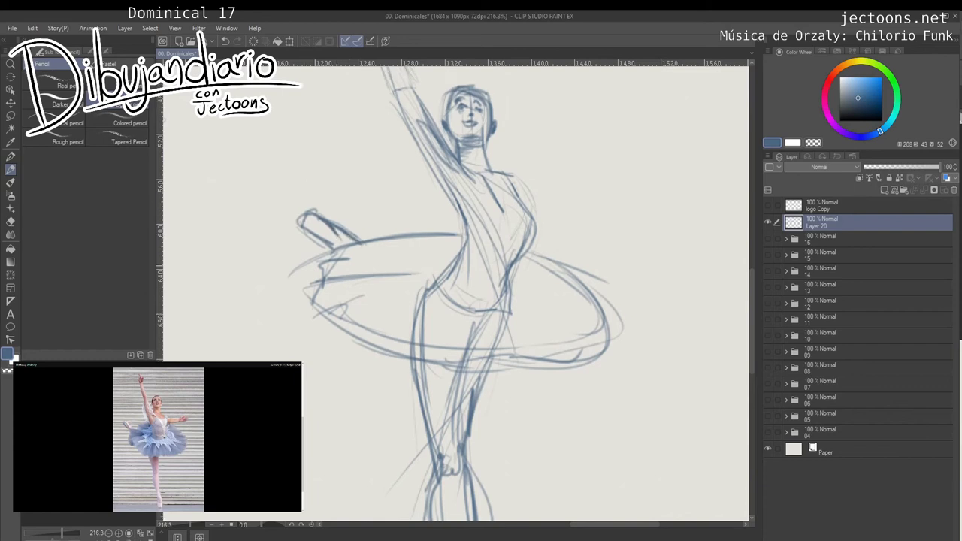
mouse_move(331, 237)
left_mouse_down()
mouse_move(323, 227)
mouse_move(361, 246)
left_mouse_up()
Add pleat strokes radiating from the hip across the tutu on the raised-foot side.
left_click_drag(387, 407, 351, 412)
mouse_move(479, 387)
left_mouse_down()
mouse_move(487, 380)
mouse_move(475, 385)
left_mouse_up()
mouse_move(415, 259)
left_mouse_down()
mouse_move(409, 273)
mouse_move(344, 269)
mouse_move(399, 282)
left_mouse_up()
mouse_move(393, 287)
left_mouse_down()
mouse_move(354, 297)
mouse_move(395, 303)
mouse_move(352, 327)
mouse_move(362, 296)
left_mouse_up()
mouse_move(386, 291)
left_mouse_down()
mouse_move(351, 299)
mouse_move(390, 305)
left_mouse_up()
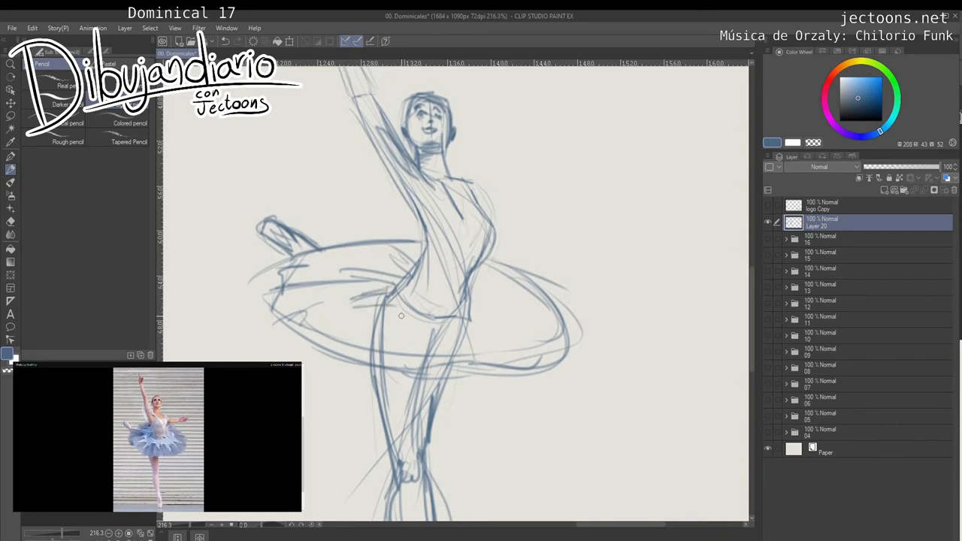
Fill the front and opposite side of the tutu with pleat strokes, and reinforce the lowered shoulder and the waist.
mouse_move(489, 295)
left_mouse_down()
mouse_move(450, 289)
mouse_move(466, 304)
mouse_move(451, 331)
mouse_move(407, 296)
mouse_move(352, 304)
mouse_move(358, 335)
mouse_move(449, 294)
mouse_move(437, 310)
mouse_move(496, 309)
left_mouse_up()
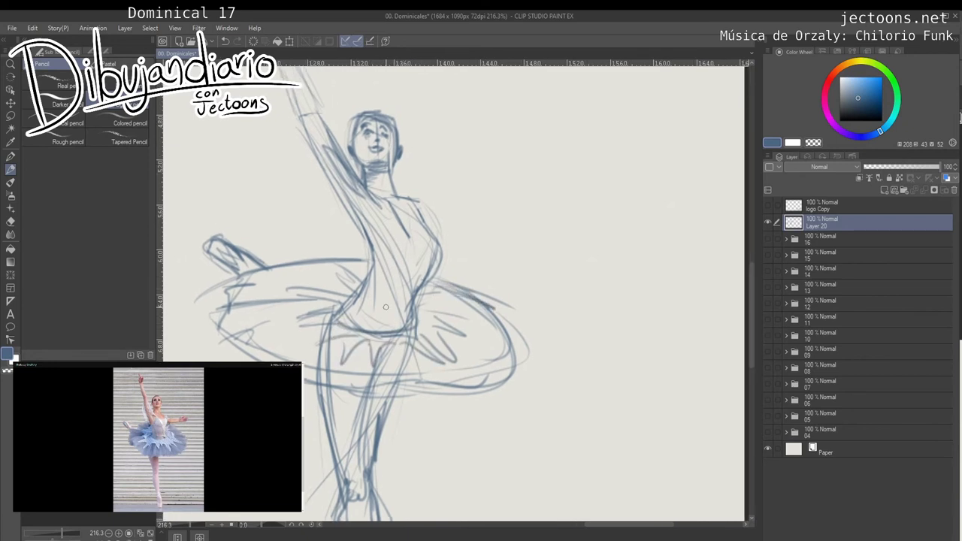
mouse_move(263, 276)
left_mouse_down()
mouse_move(324, 290)
mouse_move(359, 263)
mouse_move(305, 293)
mouse_move(316, 320)
mouse_move(297, 346)
mouse_move(333, 376)
mouse_move(413, 353)
mouse_move(459, 361)
mouse_move(452, 338)
mouse_move(508, 359)
left_mouse_up()
left_click_drag(454, 330, 504, 346)
left_click_drag(429, 305, 477, 311)
left_click_drag(443, 244, 421, 306)
mouse_move(413, 273)
left_mouse_down()
mouse_move(403, 285)
mouse_move(393, 267)
mouse_move(419, 302)
mouse_move(393, 362)
left_mouse_up()
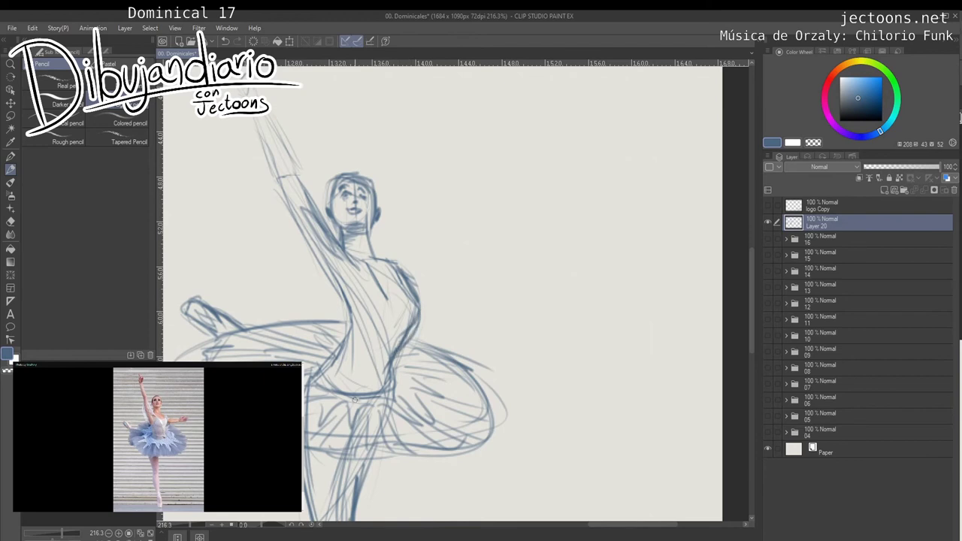
Darken the raised arm's outlines from armpit to wrist and define the fingers of the raised hand.
mouse_move(267, 107)
left_mouse_down()
mouse_move(288, 254)
mouse_move(353, 376)
mouse_move(361, 417)
left_mouse_up()
scroll(361, 419, "down", 3)
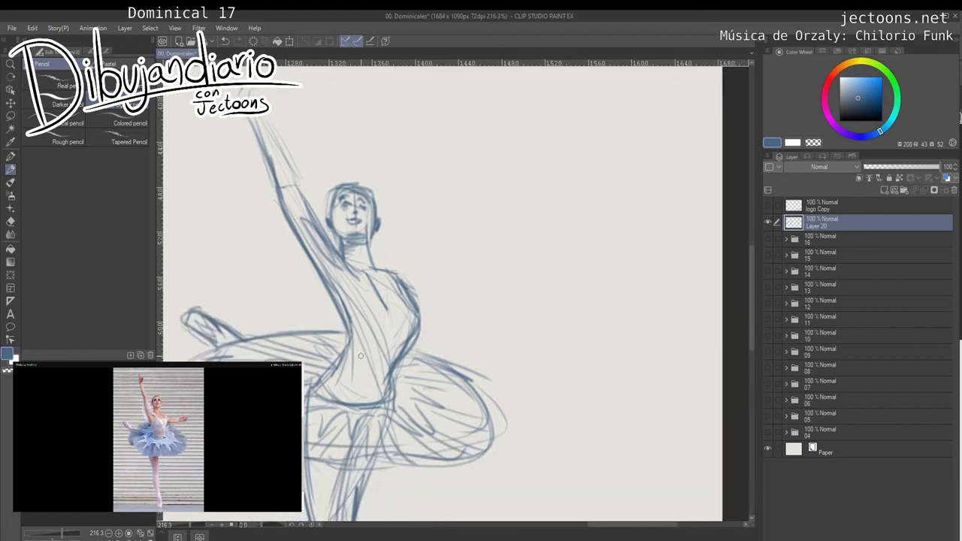
scroll(353, 359, "up", 3)
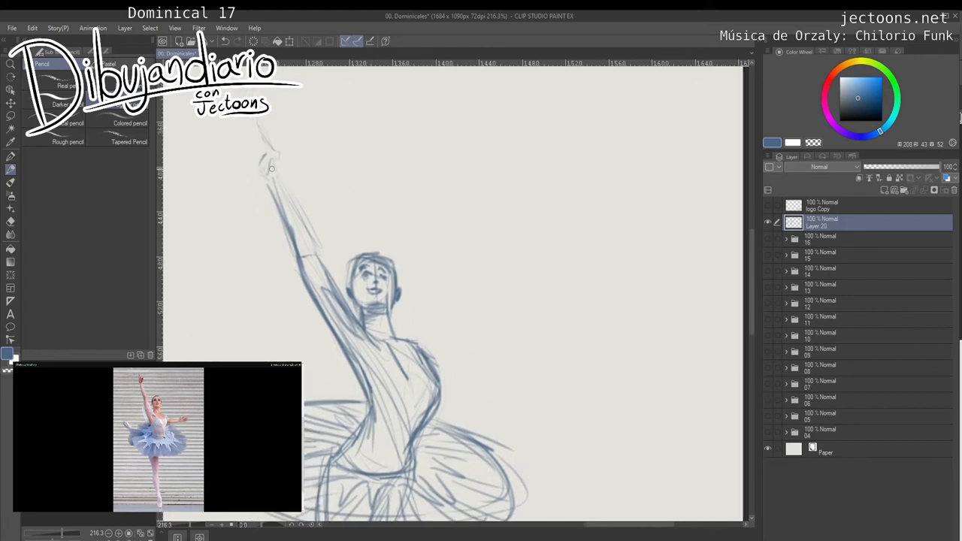
mouse_move(283, 174)
left_mouse_down()
mouse_move(283, 140)
mouse_move(256, 120)
mouse_move(276, 147)
mouse_move(254, 120)
mouse_move(273, 141)
left_mouse_up()
scroll(273, 146, "down", 1)
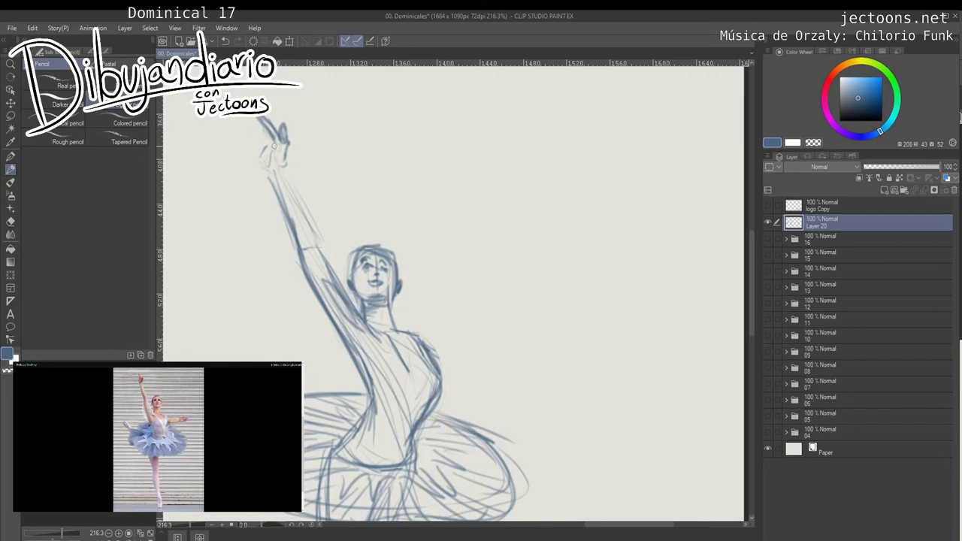
mouse_move(261, 152)
left_mouse_down()
mouse_move(269, 159)
mouse_move(276, 134)
mouse_move(321, 258)
left_mouse_up()
mouse_move(275, 170)
left_mouse_down()
mouse_move(303, 256)
mouse_move(321, 242)
mouse_move(339, 291)
left_mouse_up()
left_click_drag(307, 260, 356, 343)
Draw the other arm extended sideways from the shoulder, ending in an open hand with separated fingers.
left_click_drag(494, 394, 386, 325)
mouse_move(316, 278)
left_mouse_down()
mouse_move(343, 295)
mouse_move(336, 317)
mouse_move(334, 307)
mouse_move(416, 304)
mouse_move(343, 324)
left_mouse_up()
left_click_drag(409, 311, 387, 313)
mouse_move(322, 316)
left_mouse_down()
mouse_move(385, 311)
mouse_move(365, 312)
mouse_move(414, 287)
mouse_move(436, 300)
mouse_move(430, 311)
left_mouse_up()
mouse_move(424, 306)
left_mouse_down()
mouse_move(403, 308)
mouse_move(438, 310)
left_mouse_up()
left_click_drag(421, 312, 430, 311)
mouse_move(354, 316)
left_mouse_down()
mouse_move(419, 311)
mouse_move(450, 292)
mouse_move(474, 295)
mouse_move(479, 313)
mouse_move(430, 287)
left_mouse_up()
mouse_move(385, 334)
left_mouse_down()
mouse_move(425, 313)
mouse_move(393, 323)
left_mouse_up()
left_click_drag(395, 287, 460, 296)
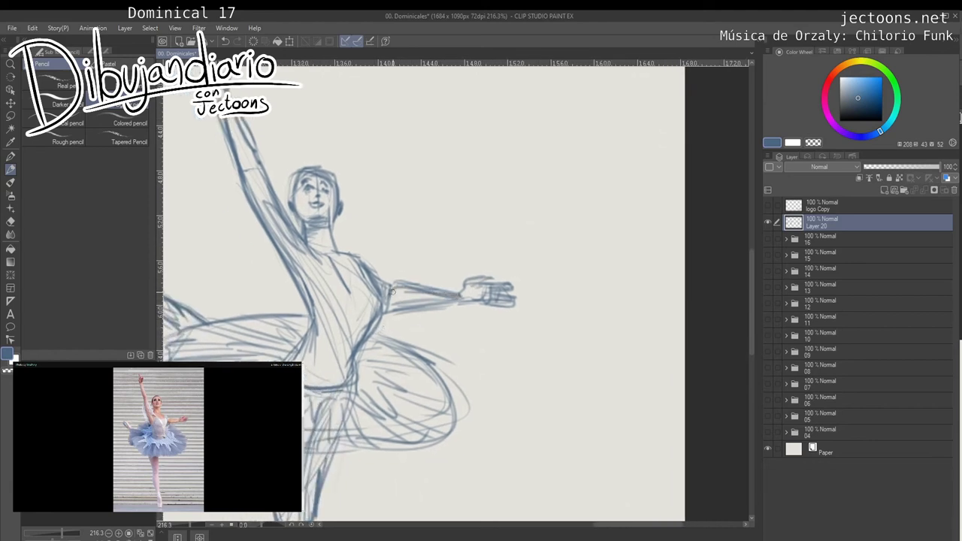
left_click_drag(394, 279, 447, 279)
Draw the bodice neckline across the chest and an angular shape hanging behind the raised upper arm.
mouse_move(332, 215)
left_mouse_down()
mouse_move(336, 246)
mouse_move(338, 229)
mouse_move(358, 277)
mouse_move(375, 269)
mouse_move(306, 233)
left_mouse_up()
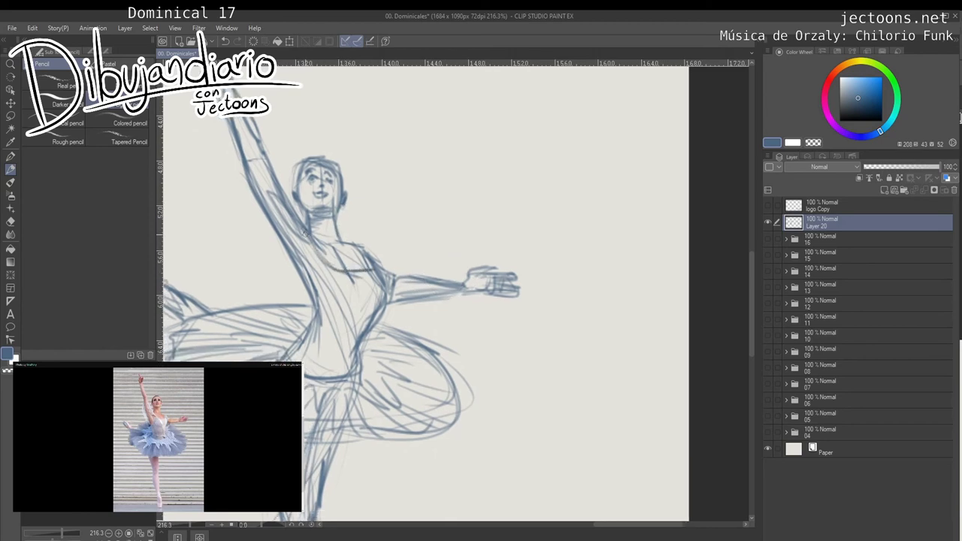
mouse_move(276, 196)
left_mouse_down()
mouse_move(323, 252)
mouse_move(284, 211)
mouse_move(317, 238)
mouse_move(305, 213)
left_mouse_up()
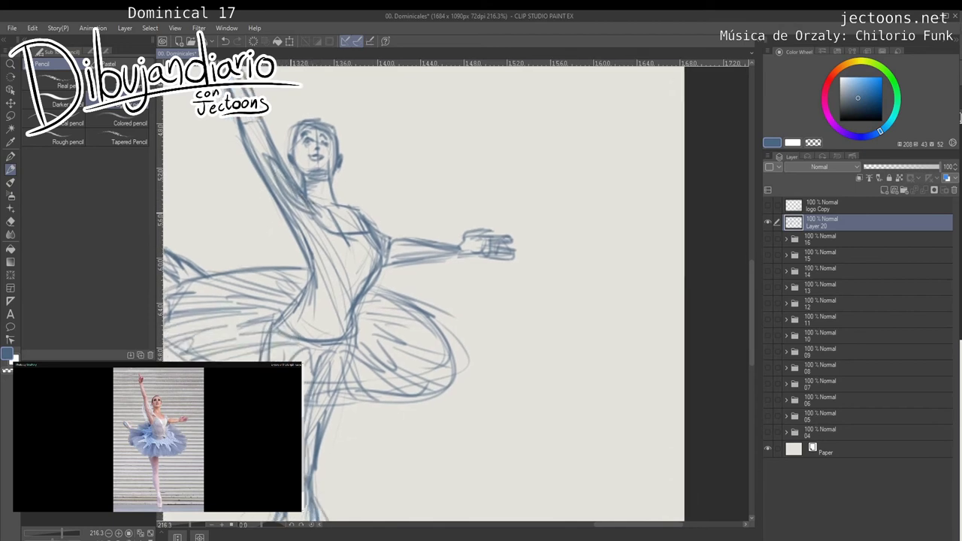
left_click_drag(255, 175, 260, 222)
left_click_drag(259, 222, 307, 252)
mouse_move(257, 178)
left_mouse_down()
mouse_move(267, 219)
mouse_move(292, 244)
mouse_move(325, 182)
mouse_move(324, 209)
left_mouse_up()
Define the bodice's side seam and its slanted lower edge meeting the tutu at the waist.
mouse_move(351, 159)
left_mouse_down()
mouse_move(316, 248)
mouse_move(370, 257)
mouse_move(360, 291)
left_mouse_up()
left_click_drag(345, 201, 379, 230)
left_click_drag(376, 188, 379, 229)
left_click_drag(368, 200, 379, 231)
mouse_move(360, 273)
left_mouse_down()
mouse_move(406, 241)
mouse_move(419, 214)
left_mouse_up()
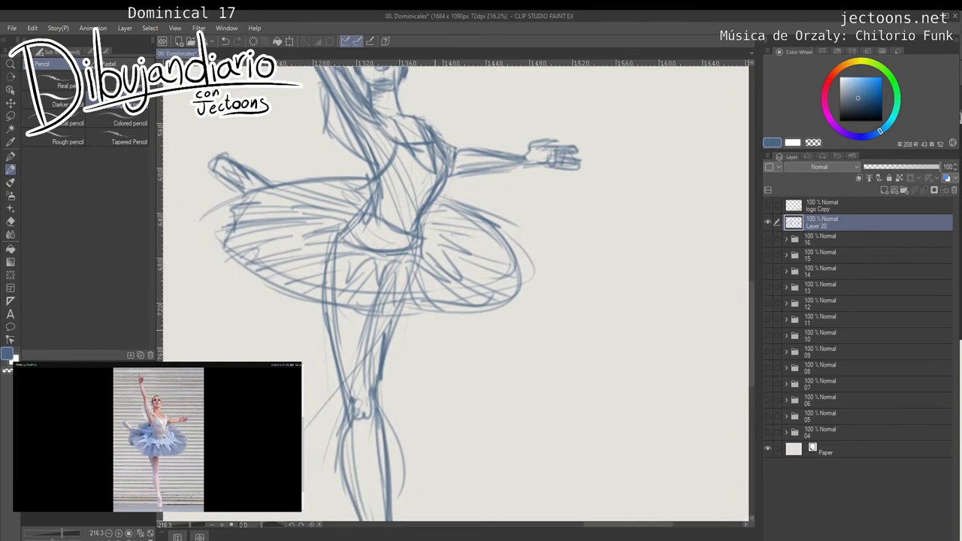
Hatch the tutu's cast shadow across the upper thighs just below its front rim.
mouse_move(454, 387)
left_mouse_down()
mouse_move(475, 332)
mouse_move(491, 317)
mouse_move(432, 324)
left_mouse_up()
left_click_drag(516, 292, 446, 318)
left_click_drag(436, 262, 426, 320)
mouse_move(413, 277)
left_mouse_down()
mouse_move(411, 298)
mouse_move(428, 292)
left_mouse_up()
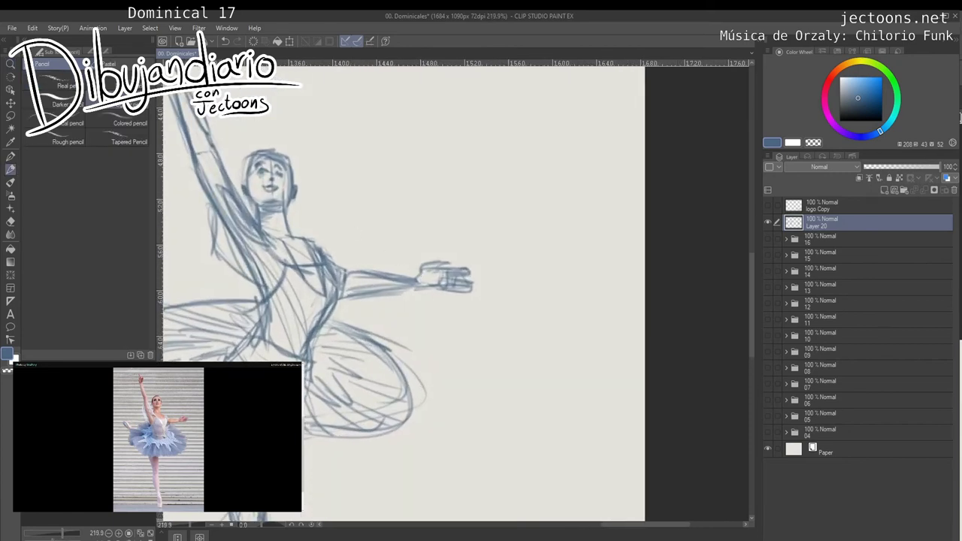
Choose a darker blue, reduce the pencil size and reinforce the outlines of the sideways arm and hand.
key("p")
left_click_drag(858, 98, 862, 103)
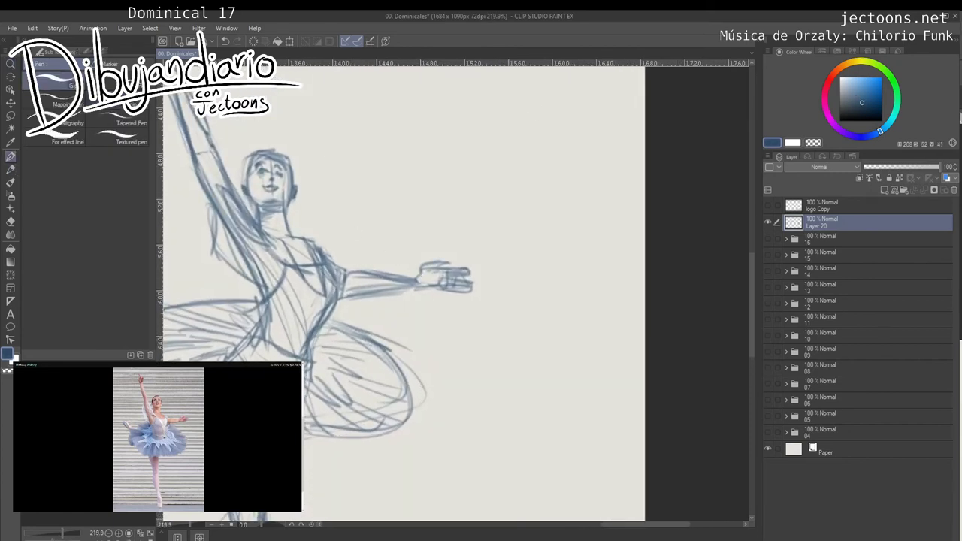
key("p")
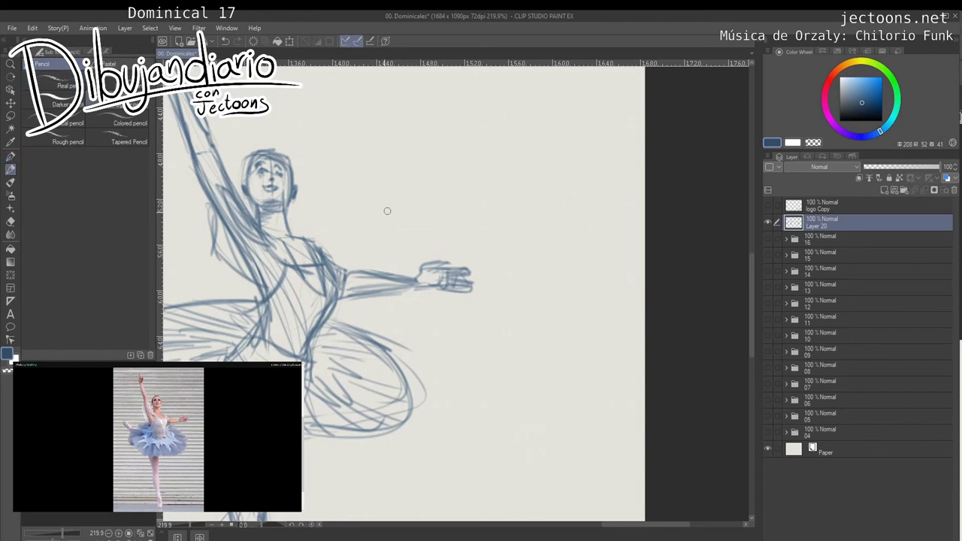
key("[")
mouse_move(379, 273)
left_mouse_down()
mouse_move(350, 269)
mouse_move(397, 275)
left_mouse_up()
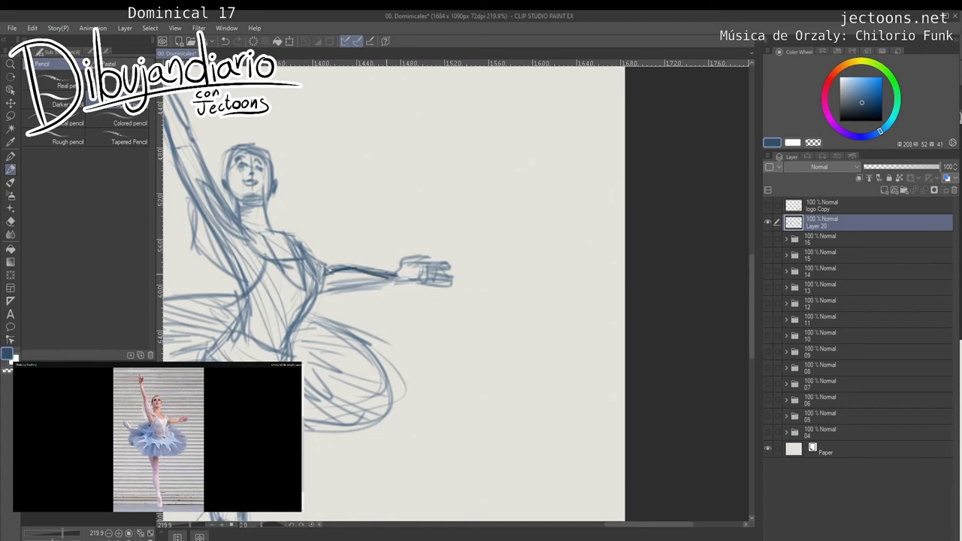
mouse_move(333, 275)
left_mouse_down()
mouse_move(324, 281)
mouse_move(348, 290)
mouse_move(399, 284)
mouse_move(342, 292)
mouse_move(324, 269)
mouse_move(374, 280)
left_mouse_up()
mouse_move(357, 283)
left_mouse_down()
mouse_move(375, 283)
mouse_move(373, 294)
mouse_move(347, 294)
mouse_move(375, 291)
left_mouse_up()
mouse_move(345, 284)
left_mouse_down()
mouse_move(352, 291)
mouse_move(325, 295)
mouse_move(257, 282)
left_mouse_up()
left_click_drag(245, 315, 401, 263)
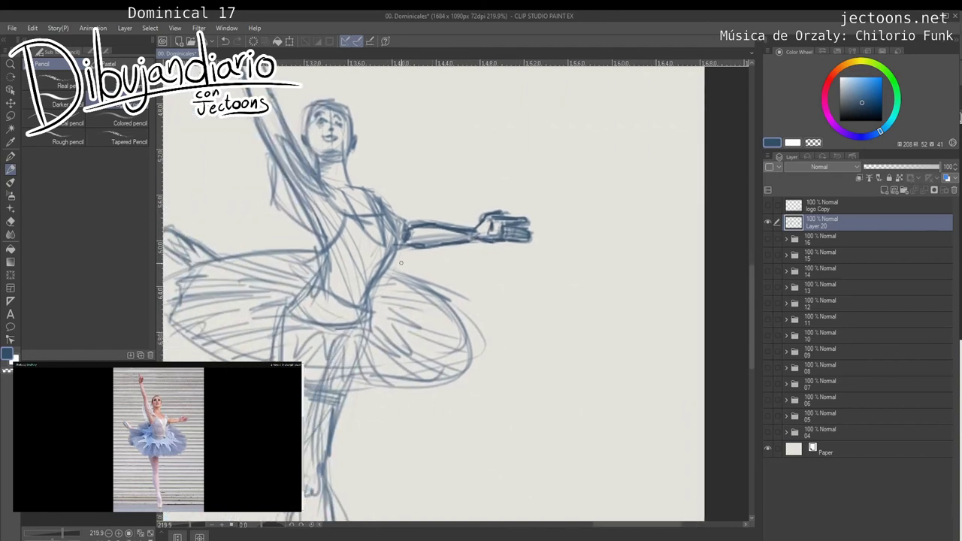
Darken the torso's sides and the waistband in the darker blue, and add zigzag ruffles around the hips.
left_click_drag(393, 226, 364, 293)
mouse_move(400, 244)
left_mouse_down()
mouse_move(369, 288)
mouse_move(368, 316)
left_mouse_up()
left_click_drag(374, 292, 371, 302)
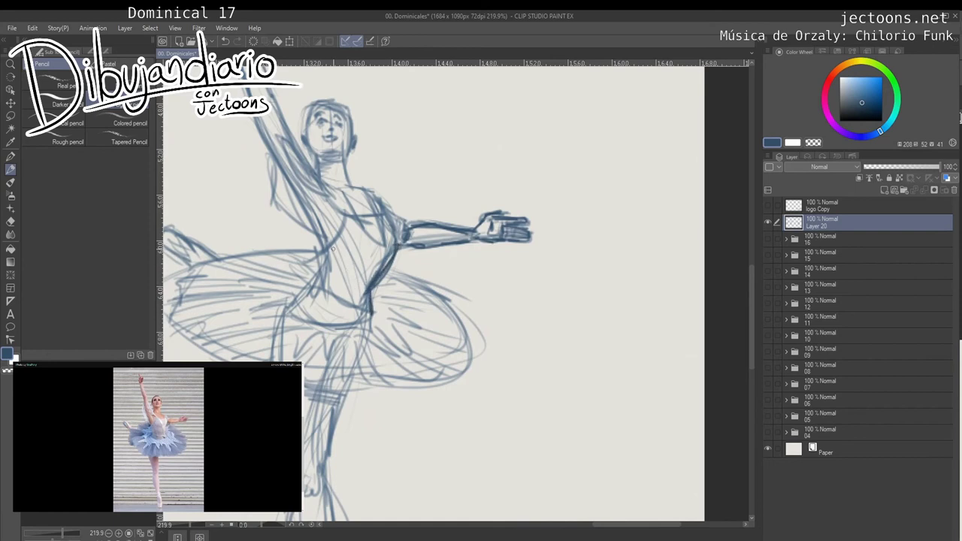
left_click_drag(332, 223, 299, 304)
left_click_drag(298, 294, 381, 314)
mouse_move(320, 291)
left_mouse_down()
mouse_move(355, 304)
mouse_move(286, 312)
mouse_move(357, 325)
left_mouse_up()
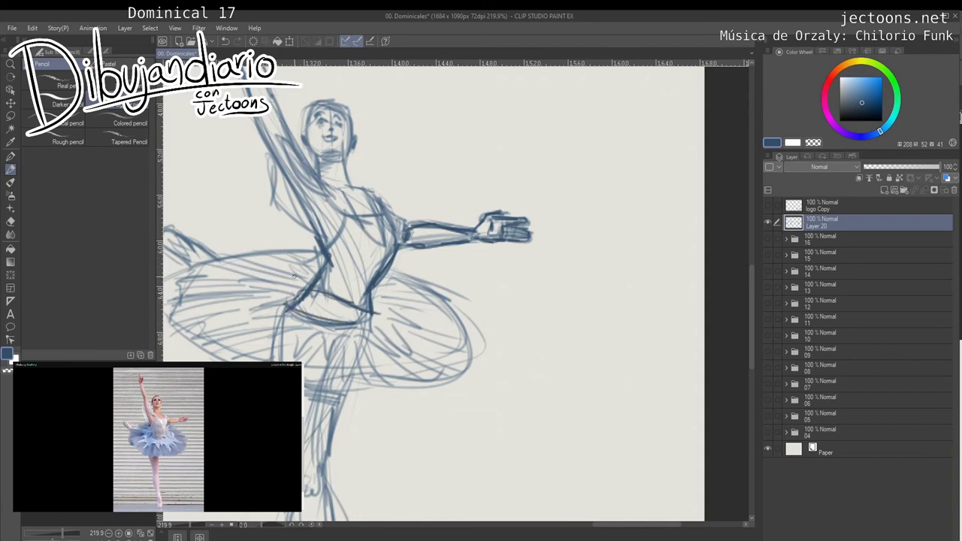
mouse_move(294, 275)
left_mouse_down()
mouse_move(255, 280)
mouse_move(281, 280)
mouse_move(278, 306)
mouse_move(293, 339)
mouse_move(408, 339)
left_mouse_up()
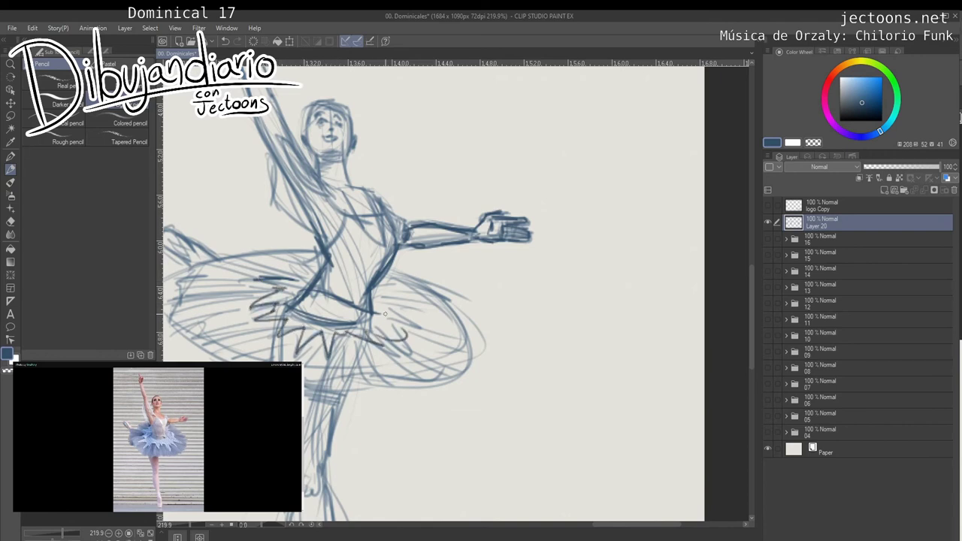
mouse_move(371, 305)
left_mouse_down()
mouse_move(391, 299)
mouse_move(406, 387)
left_mouse_up()
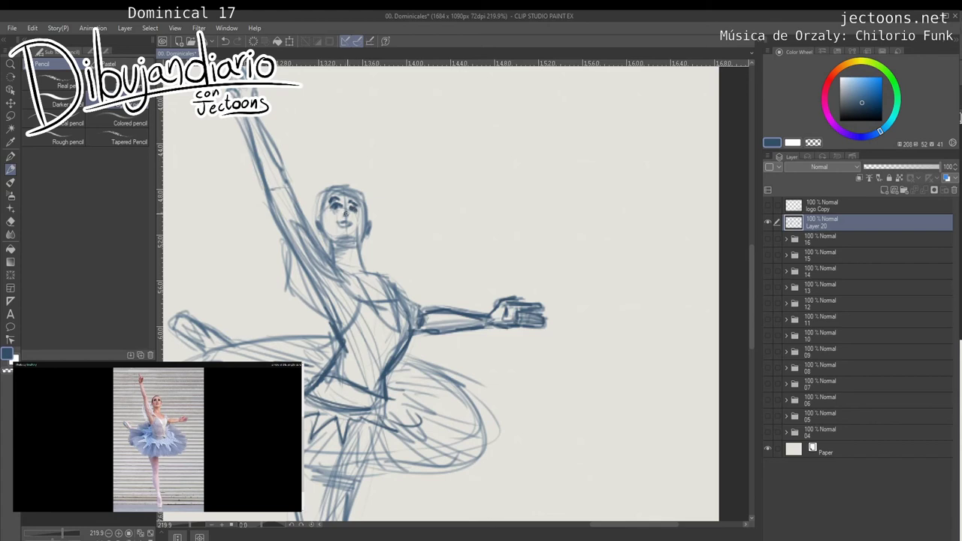
Darken the ballerina's hair, ears and jawline, and strengthen the neck outline with shading beneath the chin.
mouse_move(335, 213)
left_mouse_down()
mouse_move(313, 203)
mouse_move(314, 220)
left_mouse_up()
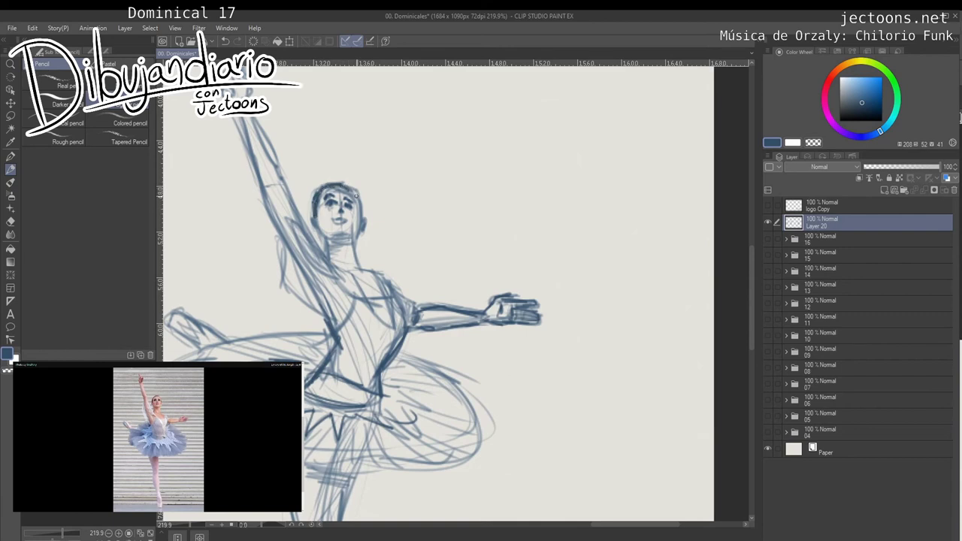
left_click_drag(343, 182, 361, 207)
mouse_move(350, 235)
left_mouse_down()
mouse_move(356, 248)
mouse_move(358, 200)
left_mouse_up()
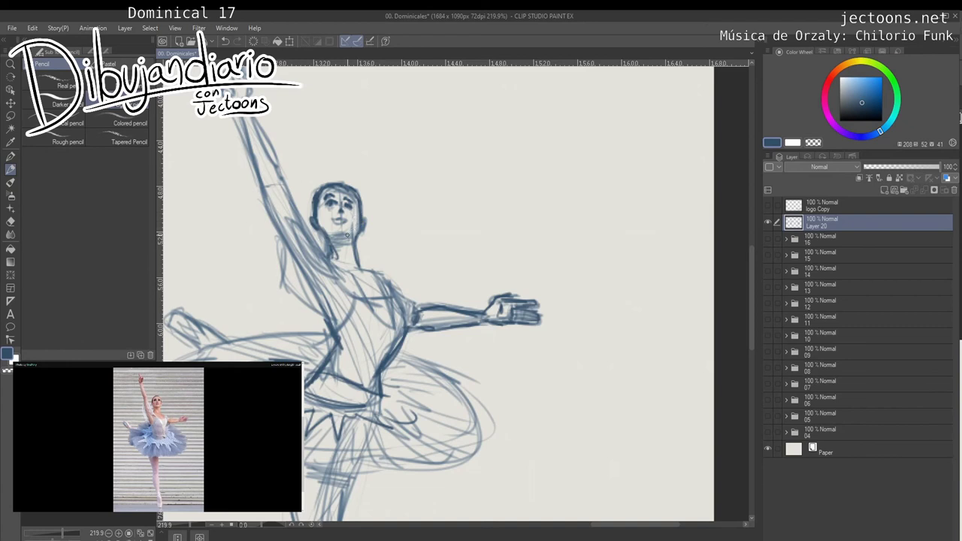
left_click_drag(320, 224, 343, 234)
left_click_drag(354, 235, 358, 256)
left_click_drag(413, 303, 432, 339)
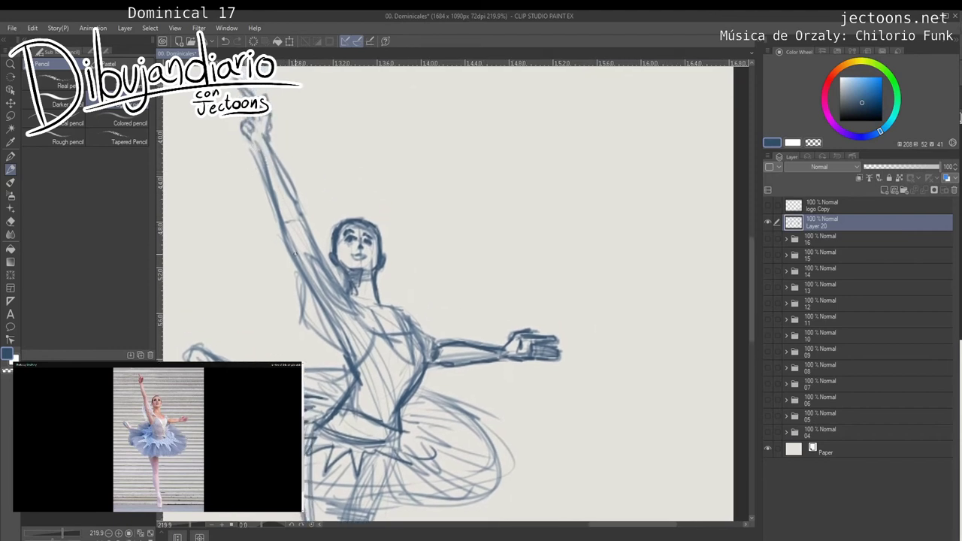
Reinforce the shape behind the raised arm, the torso's side below it and the upper arm's underside.
mouse_move(299, 263)
left_mouse_down()
mouse_move(291, 282)
mouse_move(353, 359)
left_mouse_up()
left_click_drag(313, 296, 343, 347)
left_click_drag(301, 270, 353, 356)
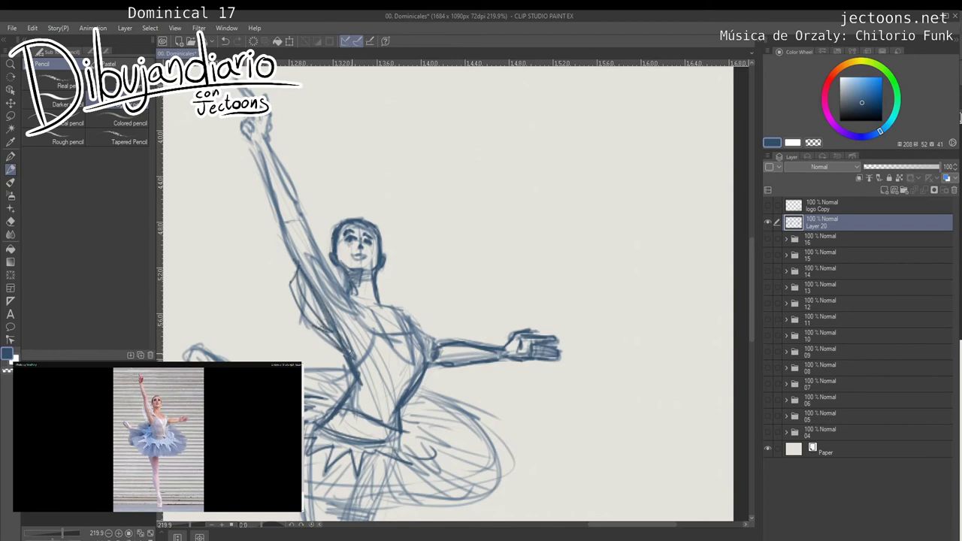
left_click_drag(315, 305, 352, 376)
left_click_drag(355, 303, 364, 319)
mouse_move(312, 259)
left_mouse_down()
mouse_move(349, 300)
mouse_move(332, 292)
mouse_move(343, 305)
left_mouse_up()
mouse_move(340, 303)
left_mouse_down()
mouse_move(368, 319)
mouse_move(316, 244)
mouse_move(266, 138)
mouse_move(254, 147)
mouse_move(284, 238)
left_mouse_up()
scroll(447, 293, "down", 5)
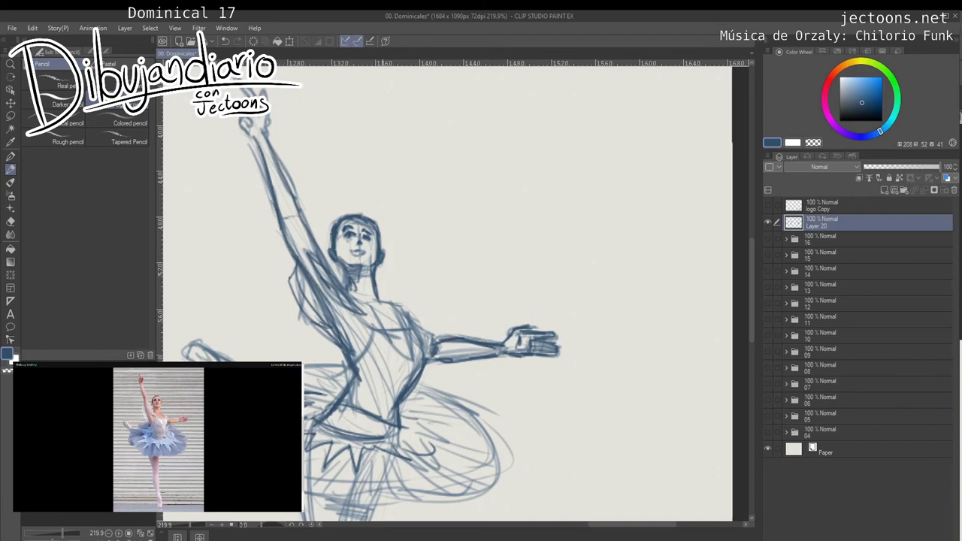
Darken the tutu's back rim beside the waist and the outline of the raised back foot.
left_click_drag(447, 286, 491, 302)
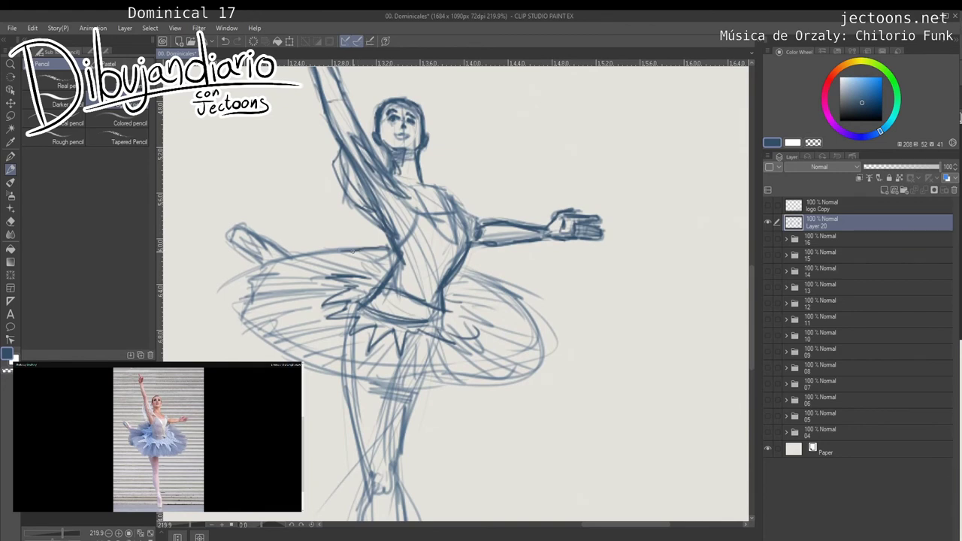
left_click_drag(353, 249, 282, 265)
left_click_drag(269, 259, 280, 258)
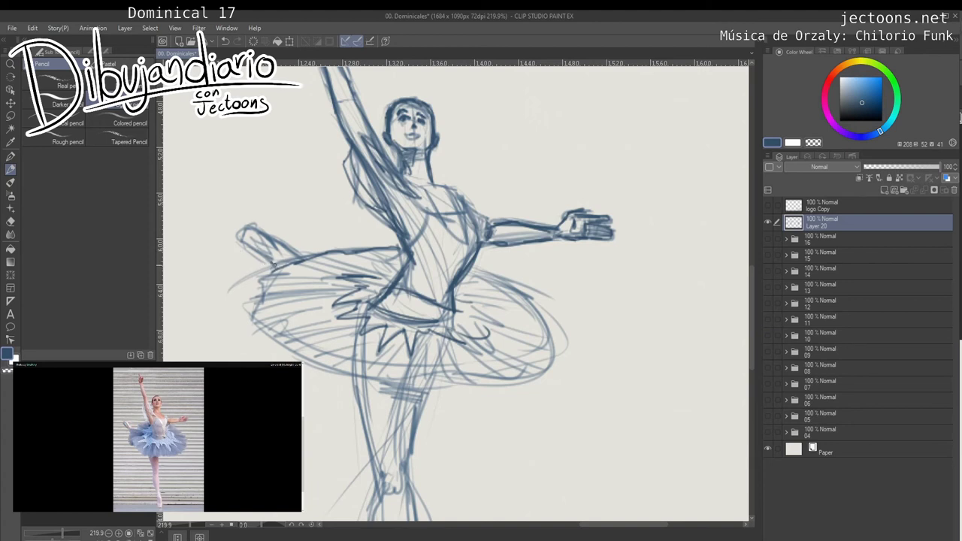
mouse_move(263, 257)
left_mouse_down()
mouse_move(245, 228)
mouse_move(288, 259)
mouse_move(249, 233)
mouse_move(299, 254)
left_mouse_up()
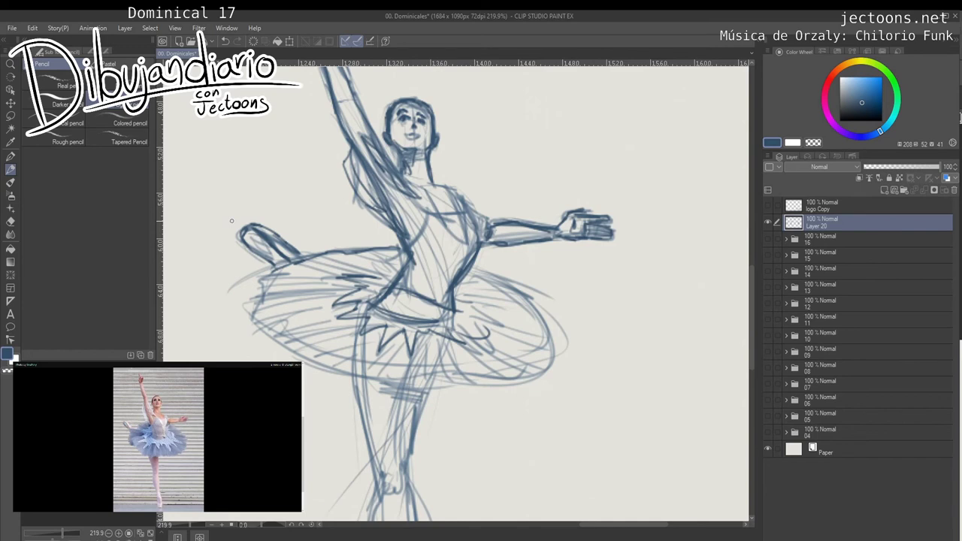
left_click_drag(445, 301, 449, 293)
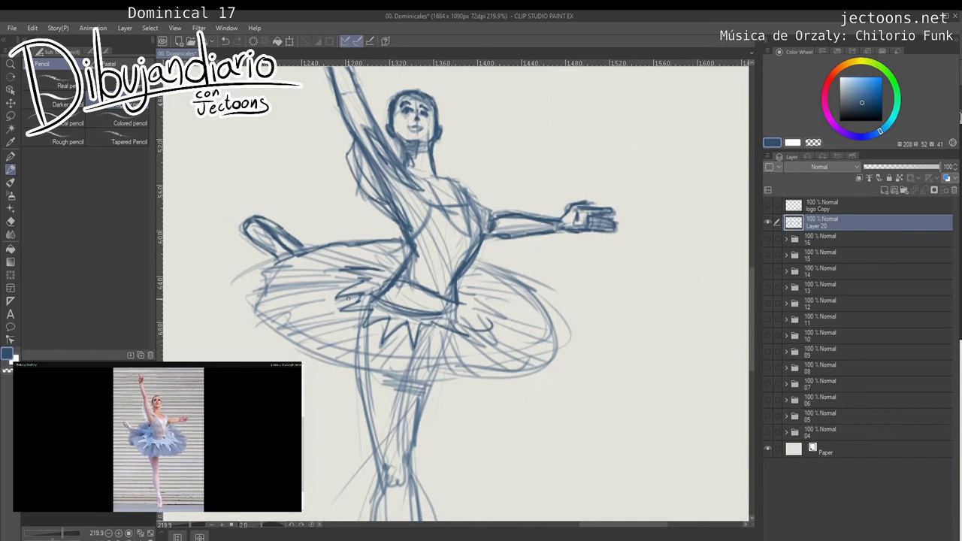
Sample a lighter blue and touch up the tutu's lower rim and the skirt of the small ballerina study.
left_click(426, 221, "alt")
left_click(426, 221, "alt")
left_click(427, 219, "alt")
left_click_drag(438, 372, 501, 379)
mouse_move(323, 248)
left_mouse_down()
mouse_move(631, 417)
mouse_move(658, 415)
left_mouse_up()
mouse_move(382, 281)
left_mouse_down()
mouse_move(407, 299)
mouse_move(370, 294)
mouse_move(382, 311)
mouse_move(386, 296)
mouse_move(374, 295)
mouse_move(370, 281)
mouse_move(376, 320)
mouse_move(344, 302)
mouse_move(406, 315)
left_mouse_up()
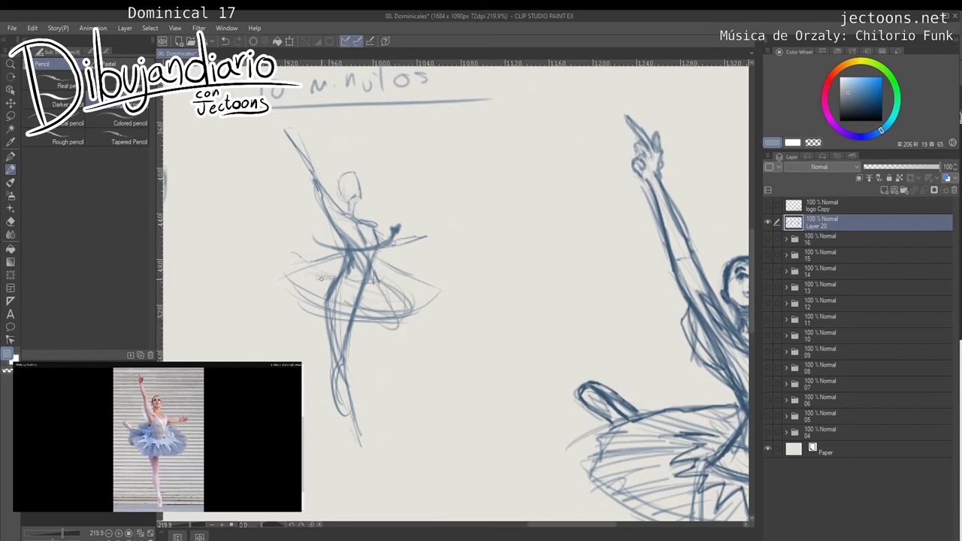
mouse_move(386, 238)
left_mouse_down()
mouse_move(282, 127)
mouse_move(195, 70)
mouse_move(402, 211)
left_mouse_up()
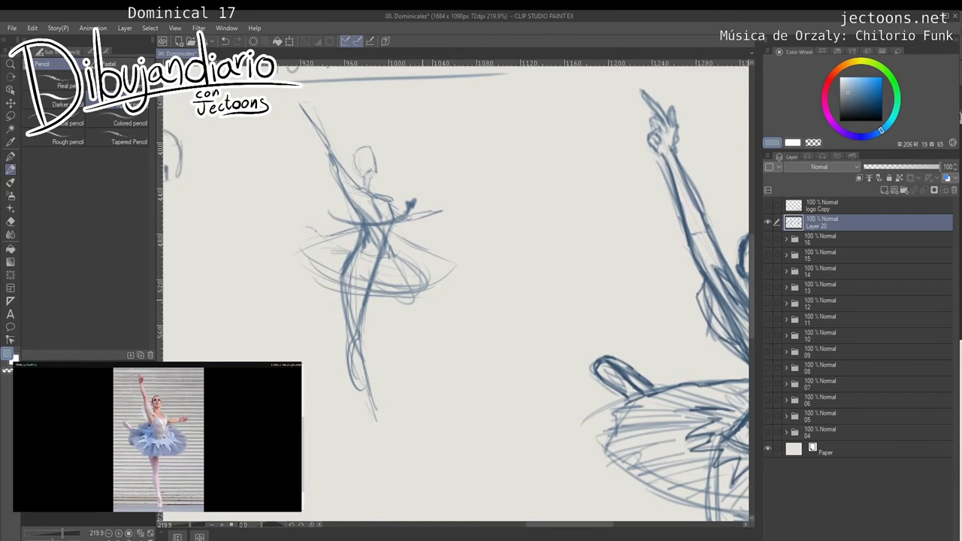
left_click_drag(423, 301, 416, 306)
mouse_move(336, 266)
left_mouse_down()
mouse_move(315, 268)
mouse_move(331, 264)
left_mouse_up()
left_click_drag(736, 462, 449, 311)
Sample the darker blue and reinforce the supporting leg's kneecap, both sides of the calf, and the pointe shoe's outline.
left_click(414, 139, "alt")
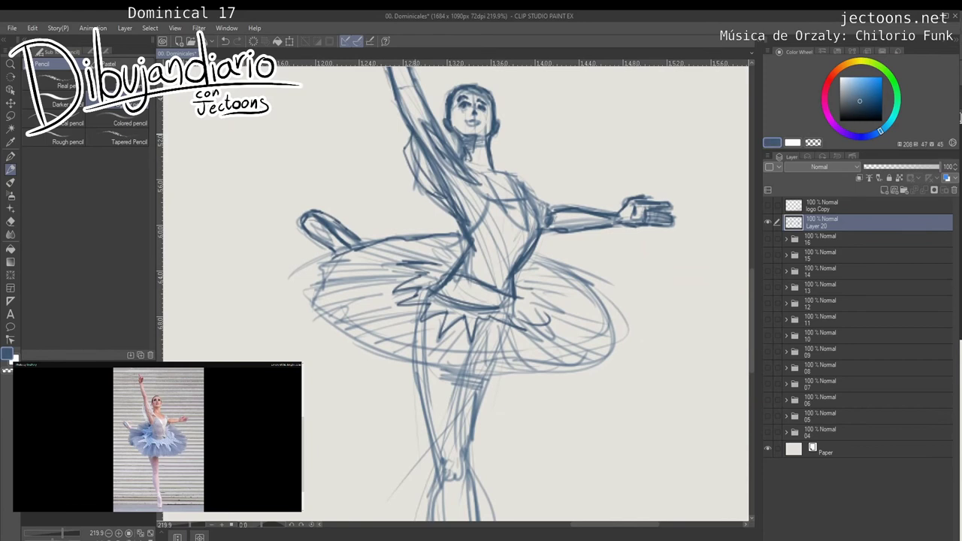
left_click_drag(314, 229, 344, 246)
mouse_move(478, 361)
left_mouse_down()
mouse_move(410, 225)
mouse_move(430, 164)
left_mouse_up()
left_click_drag(404, 271, 414, 274)
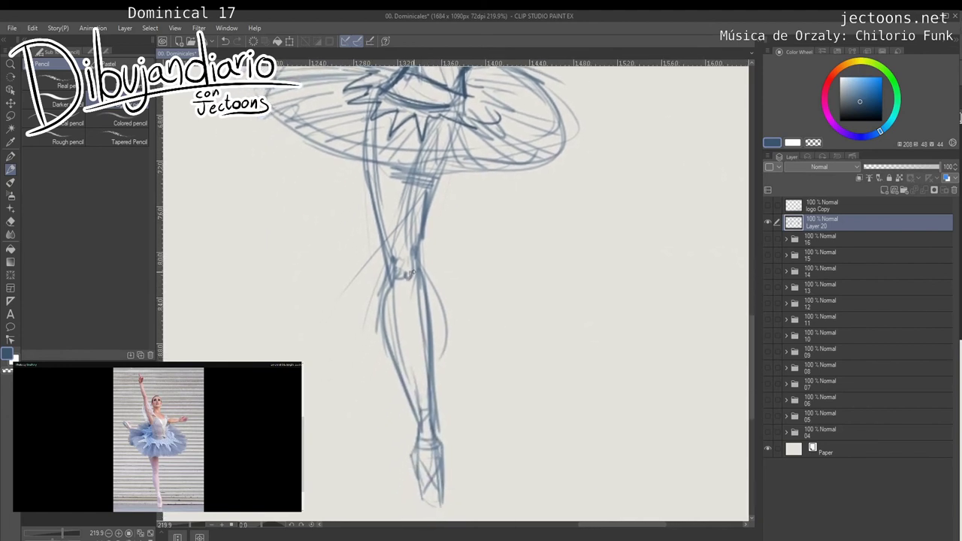
left_click_drag(422, 399, 397, 295)
mouse_move(359, 143)
left_mouse_down()
mouse_move(354, 195)
mouse_move(390, 318)
left_mouse_up()
left_click_drag(354, 185, 390, 331)
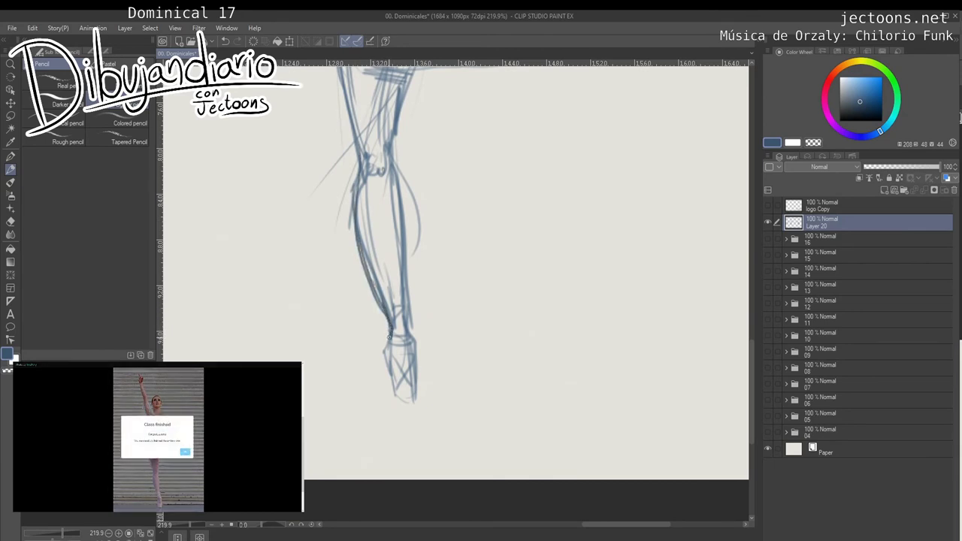
mouse_move(390, 337)
left_mouse_down()
mouse_move(387, 369)
mouse_move(403, 403)
mouse_move(426, 398)
mouse_move(419, 403)
left_mouse_up()
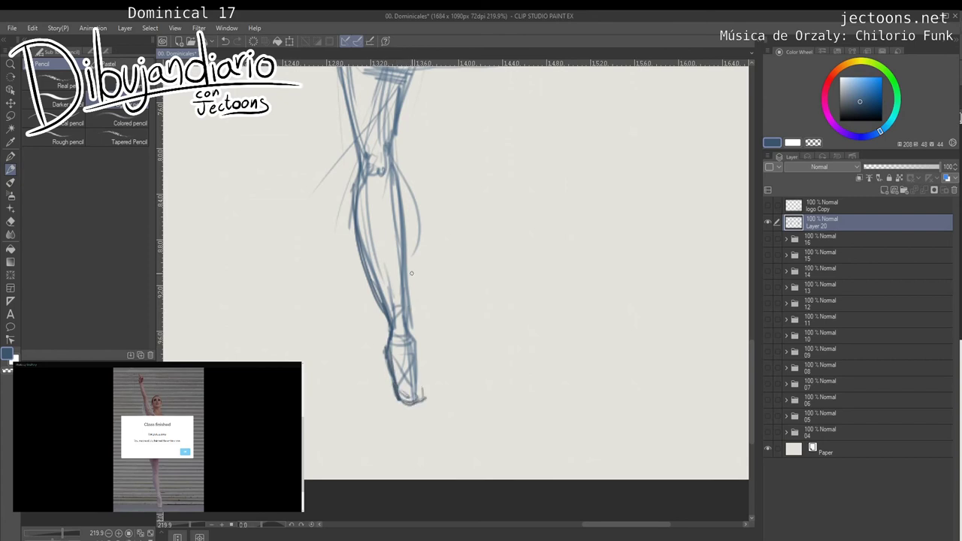
mouse_move(390, 157)
left_mouse_down()
mouse_move(402, 209)
mouse_move(403, 316)
mouse_move(421, 343)
mouse_move(417, 403)
left_mouse_up()
Create a new layer above the sketch layer and choose an orange-red drawing colour for corrections.
mouse_move(505, 230)
left_mouse_down()
mouse_move(477, 359)
mouse_move(473, 347)
left_mouse_up()
mouse_move(474, 310)
left_mouse_down()
mouse_move(473, 391)
mouse_move(579, 390)
mouse_move(564, 389)
left_mouse_up()
left_click_drag(481, 346, 498, 347)
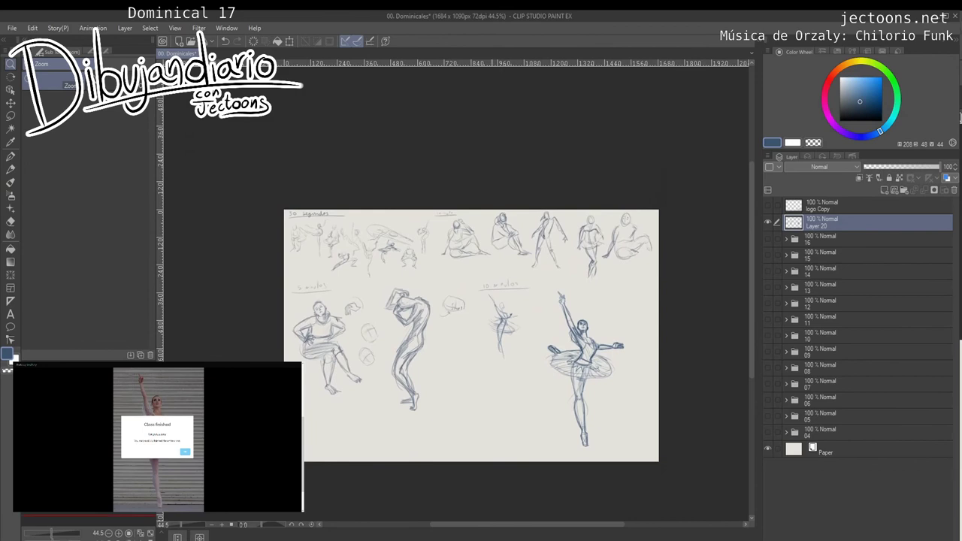
key("ctrl+shift+n")
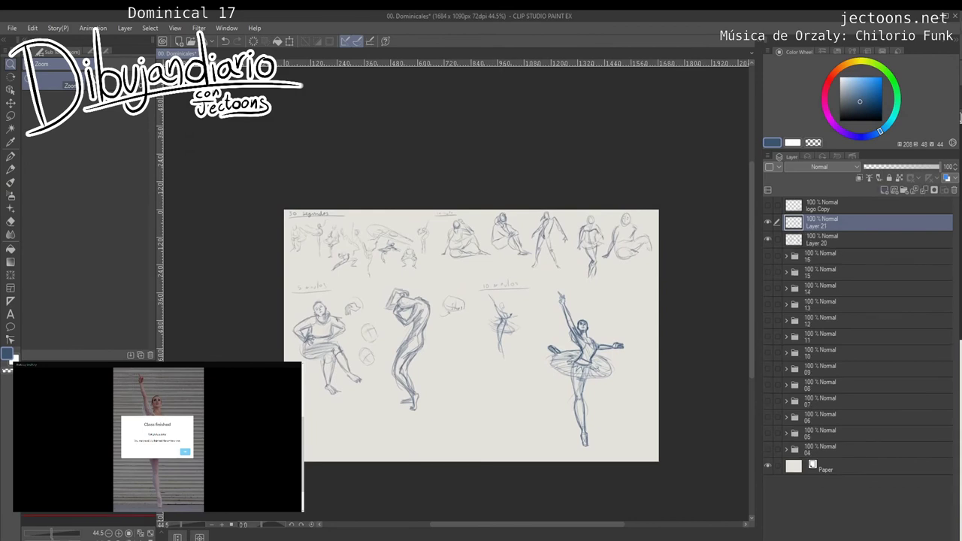
left_click(841, 78)
left_click(833, 73)
left_click_drag(880, 80, 875, 84)
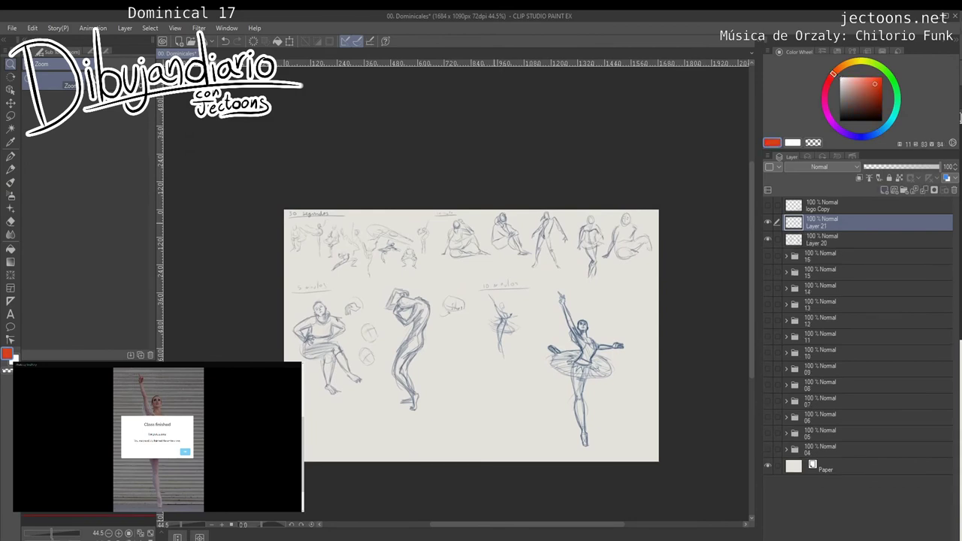
With the Pen, redraw the first seated figure under "30 segundos" in red, covering its head, shoulders, arms, thigh and lower legs.
mouse_move(332, 258)
left_mouse_down()
mouse_move(341, 282)
mouse_move(468, 283)
mouse_move(502, 297)
left_mouse_up()
left_click_drag(398, 274, 496, 332)
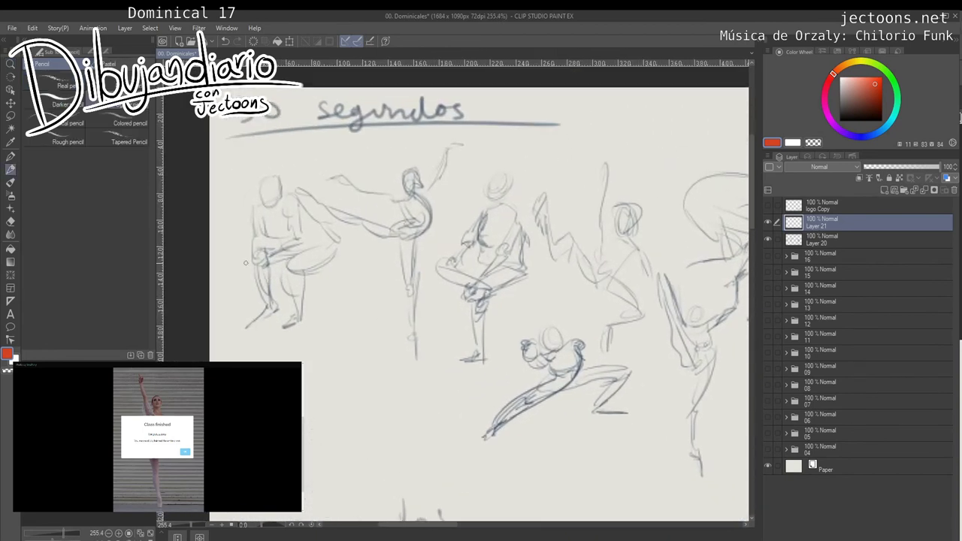
key("p")
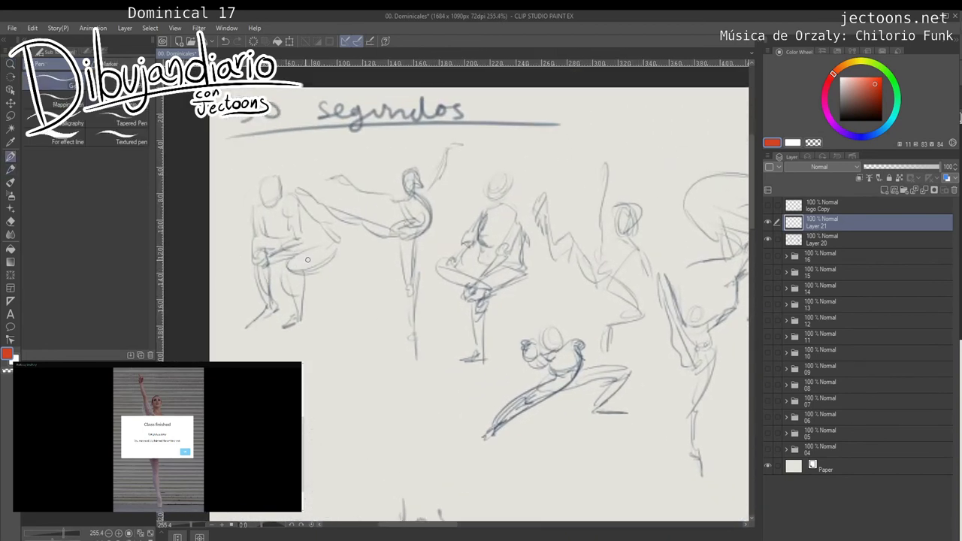
left_click_drag(374, 361, 376, 355)
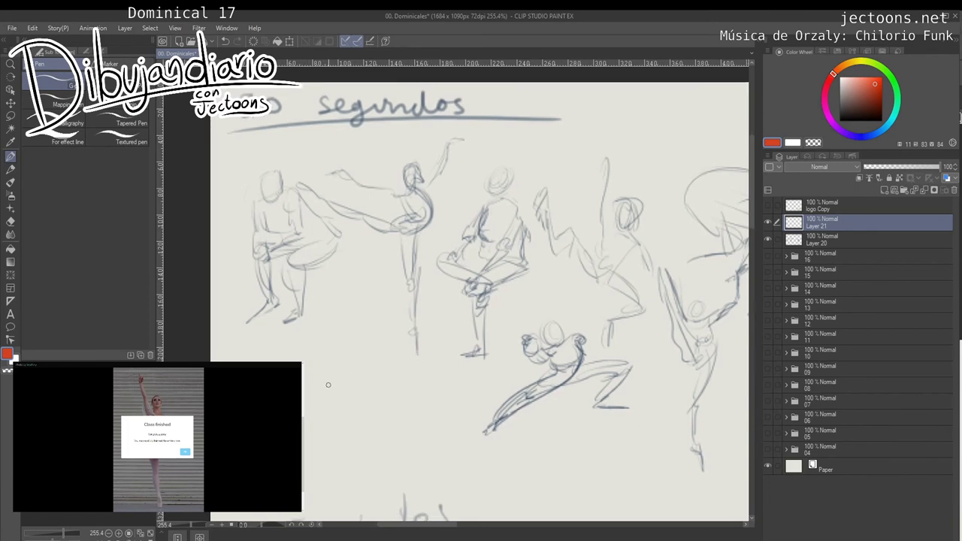
left_click_drag(527, 300, 464, 300)
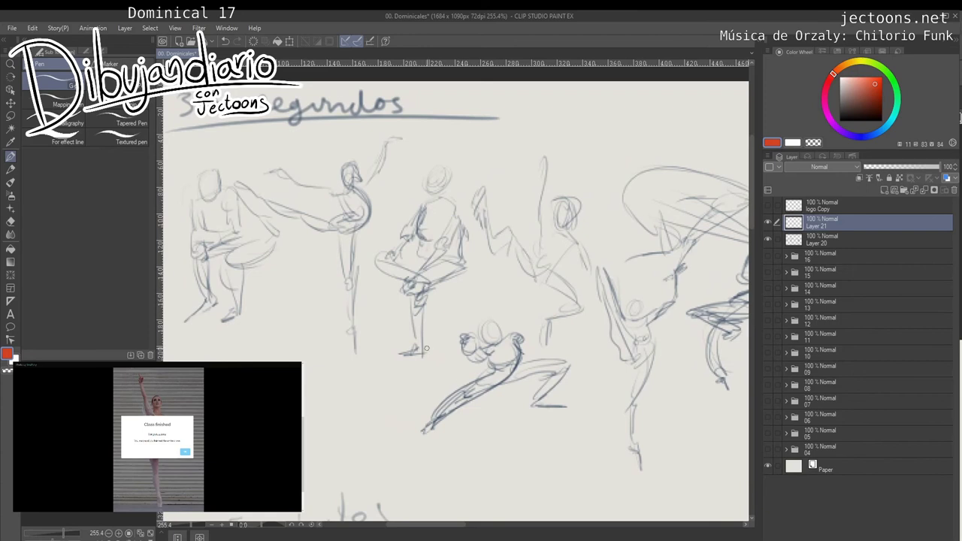
left_click_drag(426, 348, 437, 351)
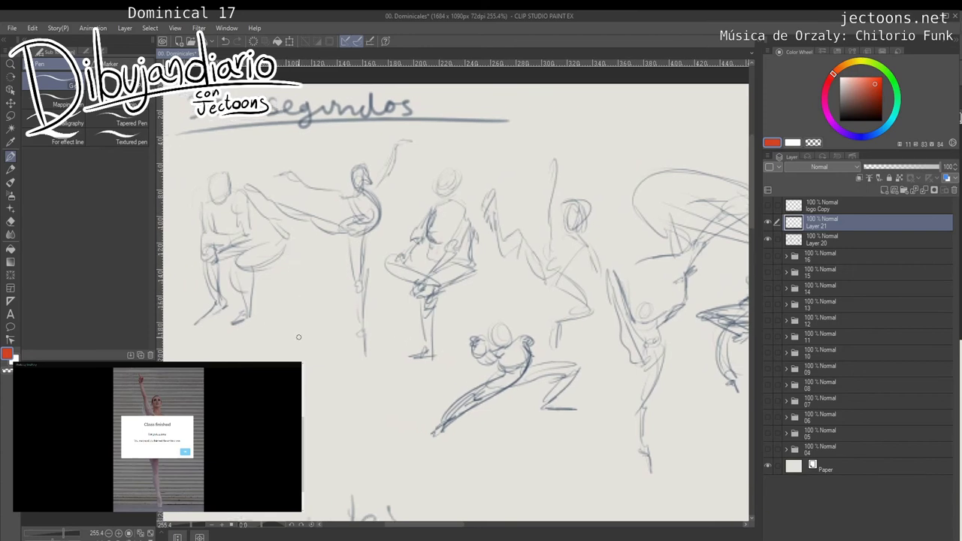
mouse_move(219, 174)
left_mouse_down()
mouse_move(209, 200)
mouse_move(220, 175)
mouse_move(218, 201)
mouse_move(216, 169)
mouse_move(228, 172)
mouse_move(225, 189)
mouse_move(201, 206)
mouse_move(204, 258)
mouse_move(216, 248)
mouse_move(211, 217)
mouse_move(222, 234)
mouse_move(236, 230)
mouse_move(249, 202)
mouse_move(242, 241)
mouse_move(251, 242)
mouse_move(224, 252)
mouse_move(215, 285)
left_mouse_up()
mouse_move(256, 227)
left_mouse_down()
mouse_move(265, 266)
mouse_move(244, 268)
mouse_move(278, 239)
mouse_move(281, 250)
mouse_move(250, 251)
mouse_move(237, 264)
mouse_move(254, 276)
mouse_move(241, 311)
left_mouse_up()
left_click_drag(256, 269, 251, 319)
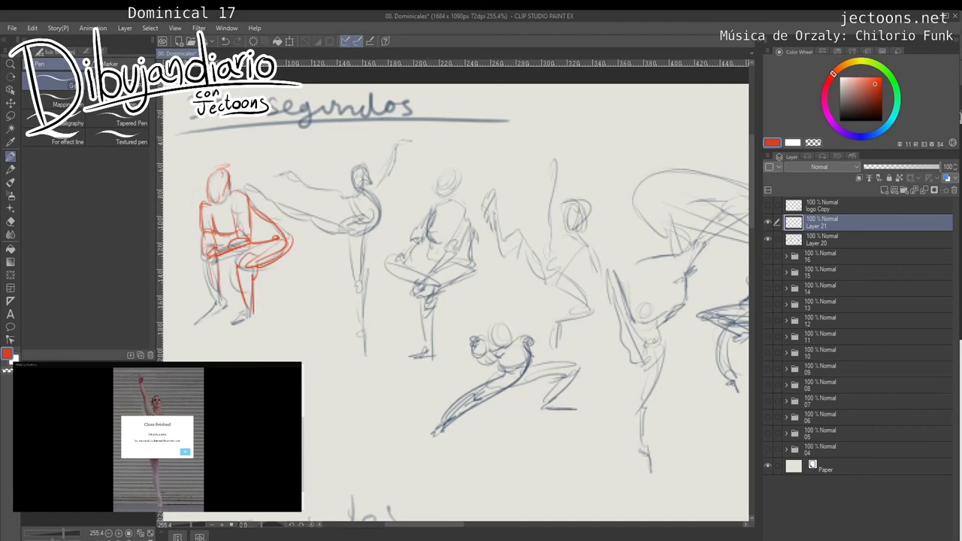
Draw red correction lines over the second 30-second figure's head, curved torso, hips and straight standing leg.
left_click_drag(372, 236, 463, 176)
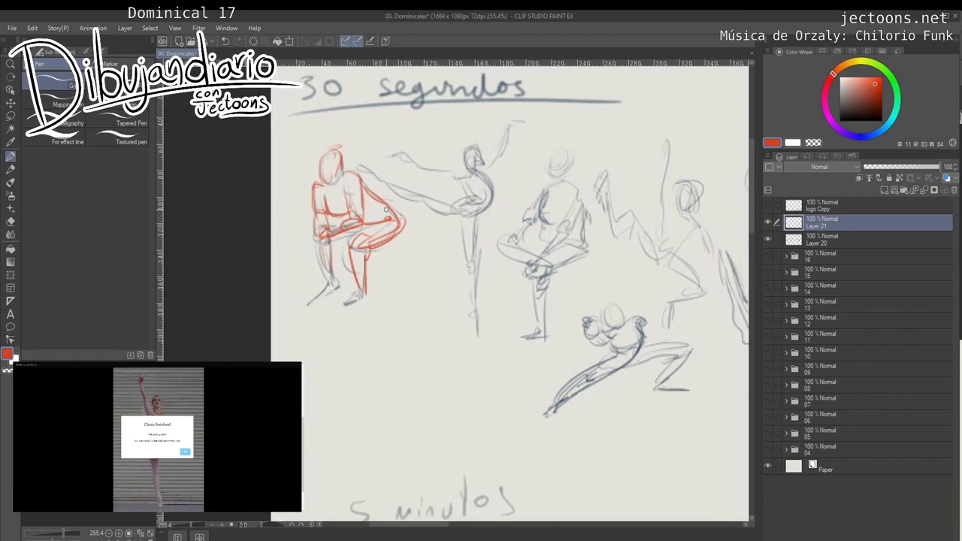
mouse_move(479, 158)
left_mouse_down()
mouse_move(481, 168)
mouse_move(478, 160)
left_mouse_up()
left_click_drag(488, 216, 406, 220)
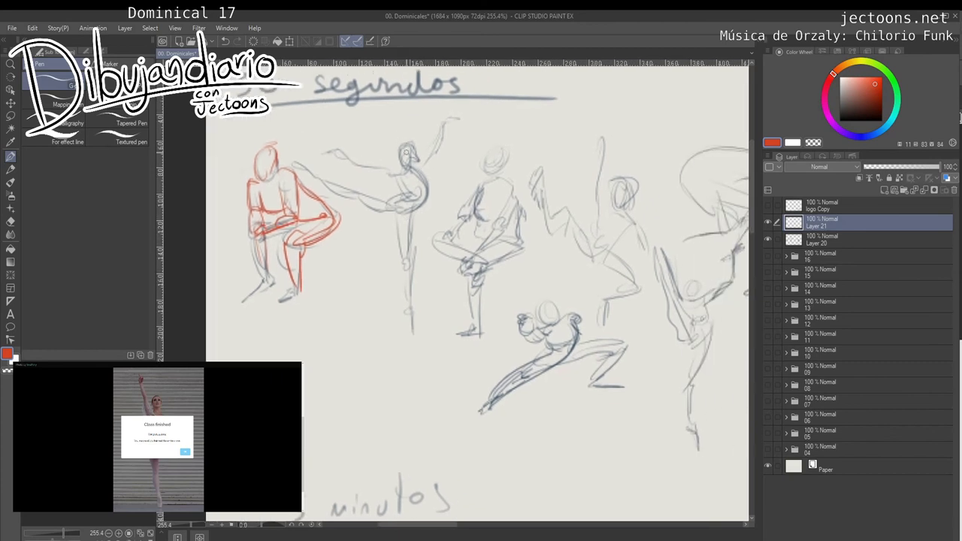
mouse_move(402, 166)
left_mouse_down()
mouse_move(402, 143)
mouse_move(417, 158)
mouse_move(411, 143)
mouse_move(417, 156)
mouse_move(409, 163)
mouse_move(431, 186)
mouse_move(420, 197)
mouse_move(428, 205)
mouse_move(408, 204)
mouse_move(432, 194)
mouse_move(403, 313)
left_mouse_up()
left_click_drag(406, 271, 403, 345)
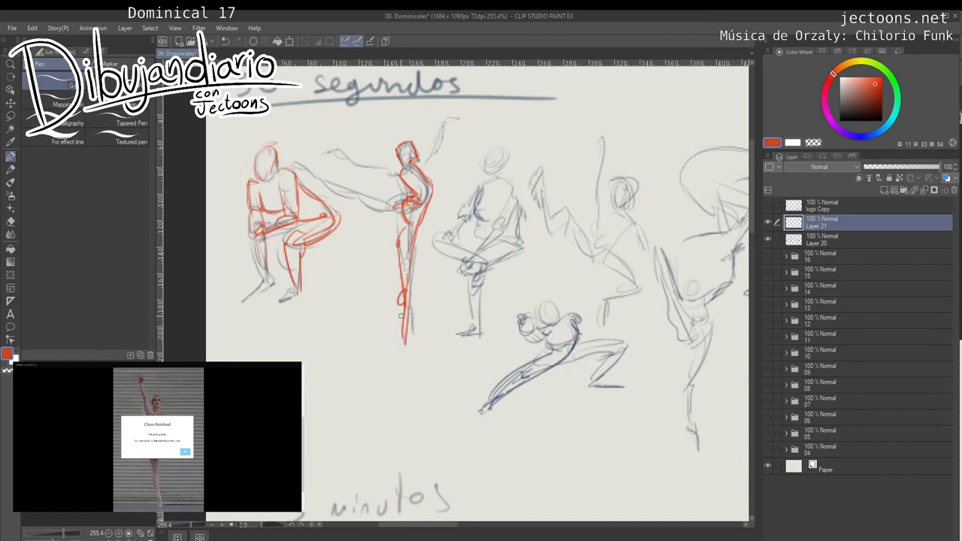
left_click_drag(406, 303, 402, 343)
Redraw the second figure's raised leg in red, along with the arm reaching towards it and the opposite bent arm.
left_click_drag(391, 197, 343, 184)
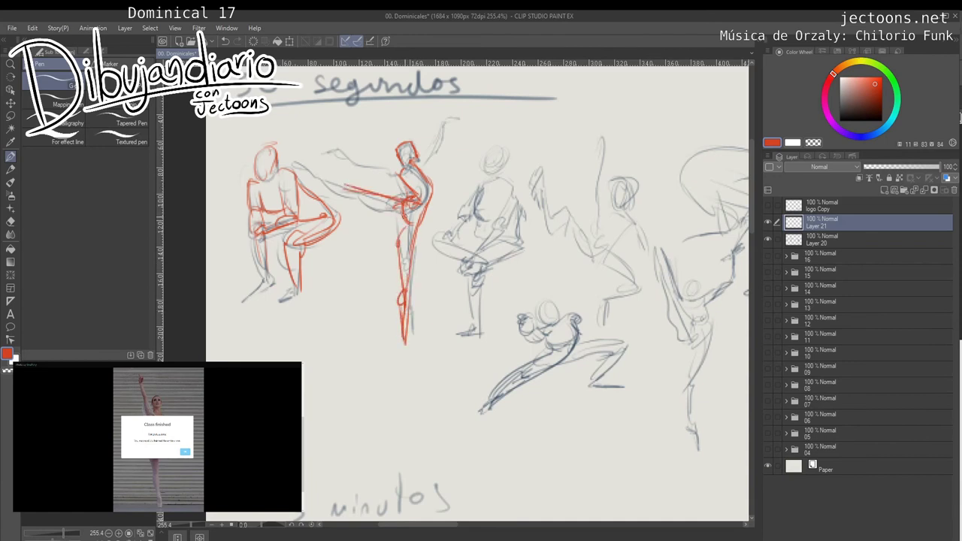
mouse_move(405, 218)
left_mouse_down()
mouse_move(316, 162)
mouse_move(343, 186)
left_mouse_up()
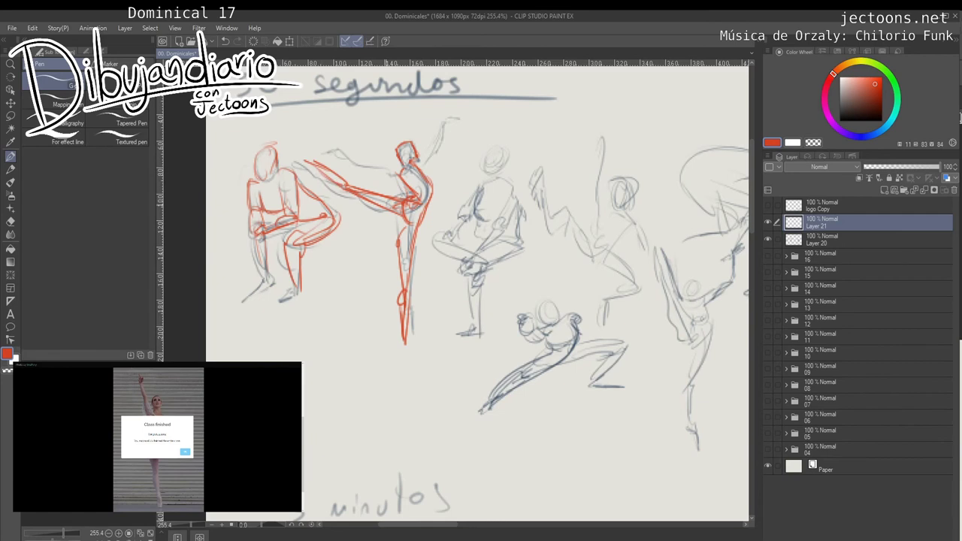
mouse_move(407, 174)
left_mouse_down()
mouse_move(370, 169)
mouse_move(365, 183)
mouse_move(278, 159)
left_mouse_up()
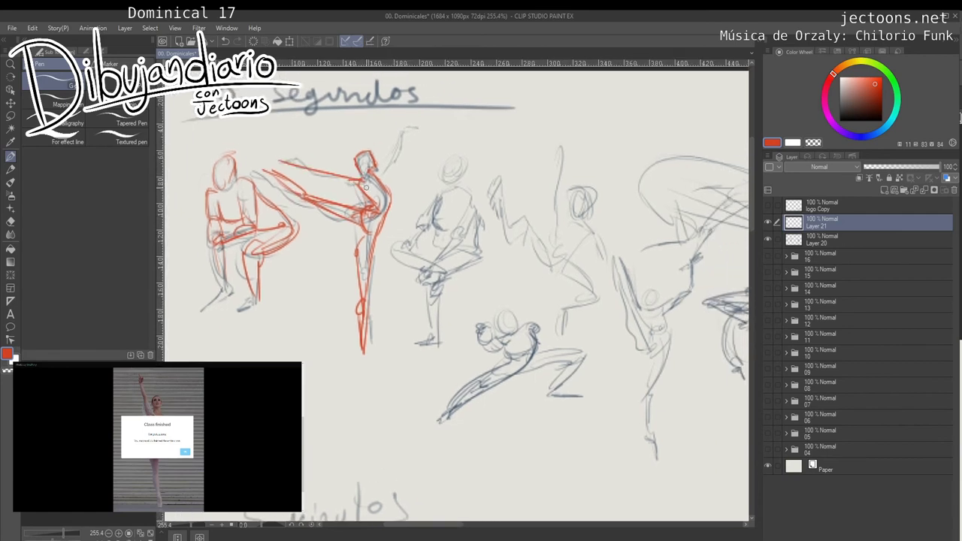
mouse_move(370, 191)
left_mouse_down()
mouse_move(271, 161)
mouse_move(396, 163)
mouse_move(413, 128)
left_mouse_up()
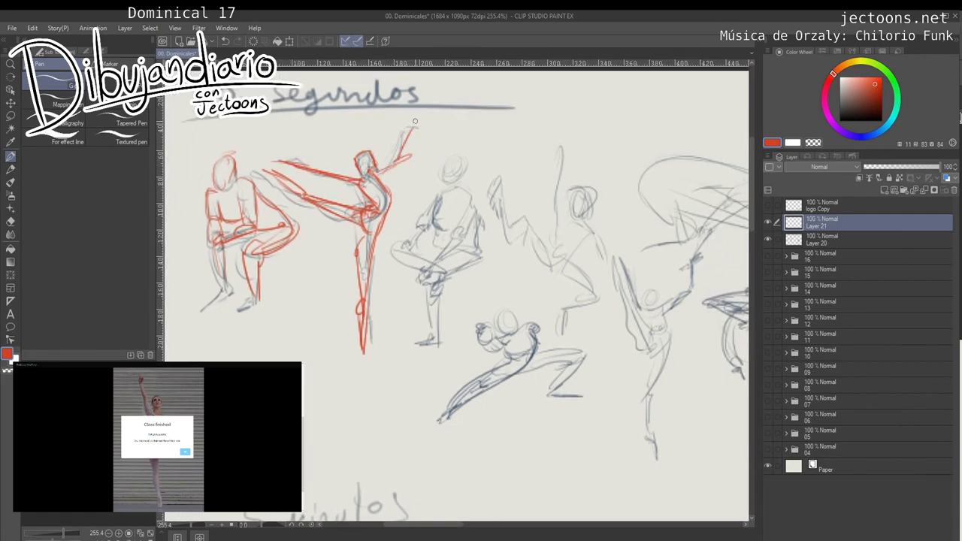
Redraw the third 30-second figure in red with a rounded torso, crossed leg, standing leg, foot and head.
mouse_move(476, 411)
left_mouse_down()
mouse_move(445, 385)
mouse_move(349, 396)
left_mouse_up()
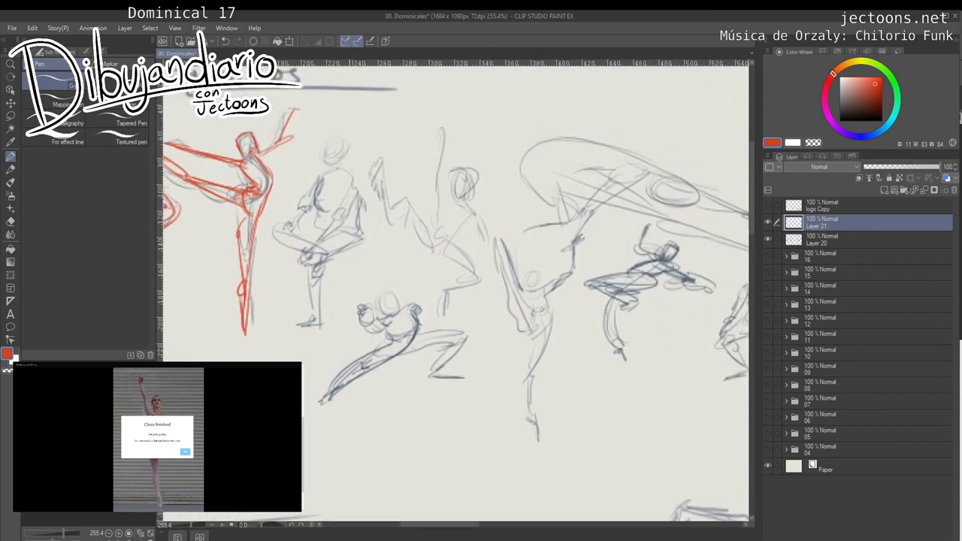
mouse_move(334, 172)
left_mouse_down()
mouse_move(362, 182)
mouse_move(369, 222)
mouse_move(321, 247)
left_mouse_up()
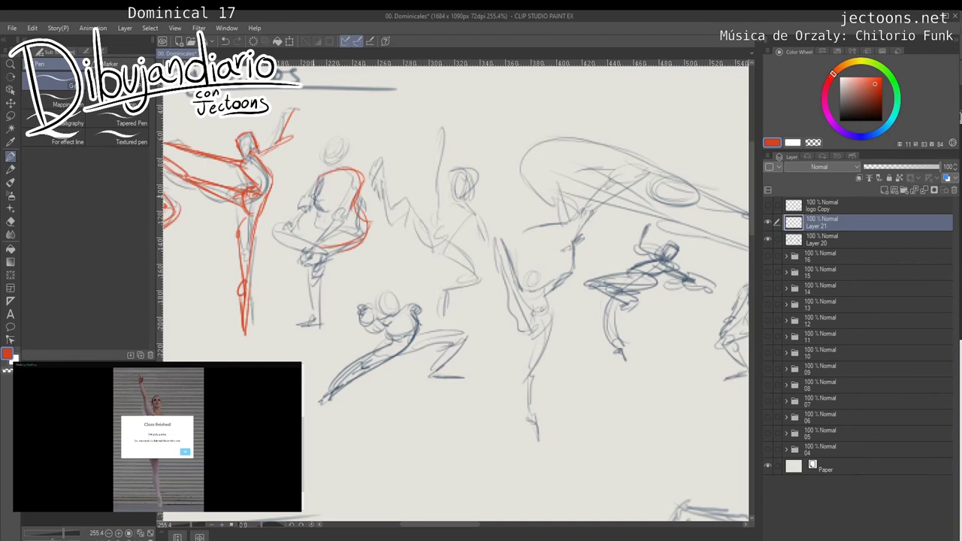
mouse_move(339, 170)
left_mouse_down()
mouse_move(348, 208)
mouse_move(331, 204)
mouse_move(370, 236)
mouse_move(308, 263)
mouse_move(320, 308)
mouse_move(311, 284)
mouse_move(298, 328)
mouse_move(308, 248)
mouse_move(263, 236)
mouse_move(296, 228)
mouse_move(323, 259)
mouse_move(315, 272)
left_mouse_up()
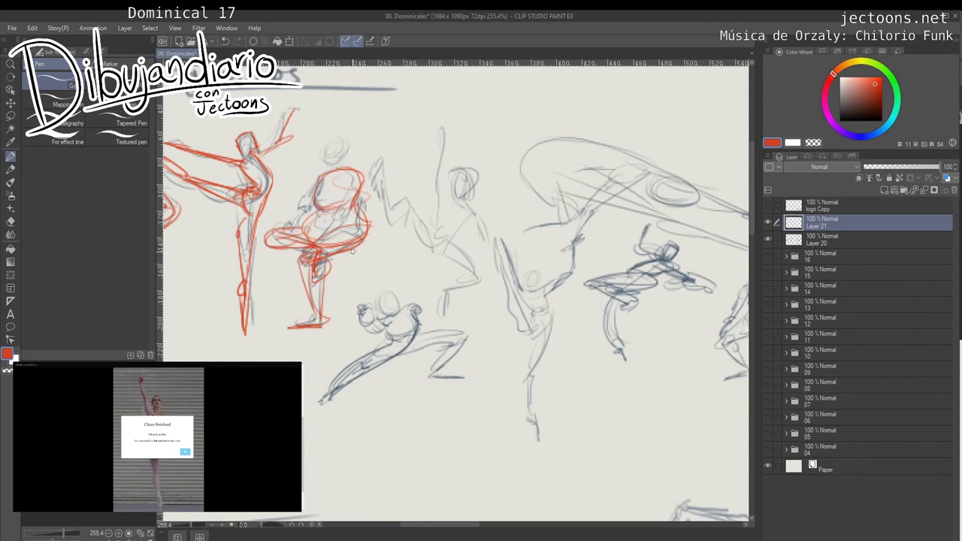
left_click_drag(320, 450, 320, 447)
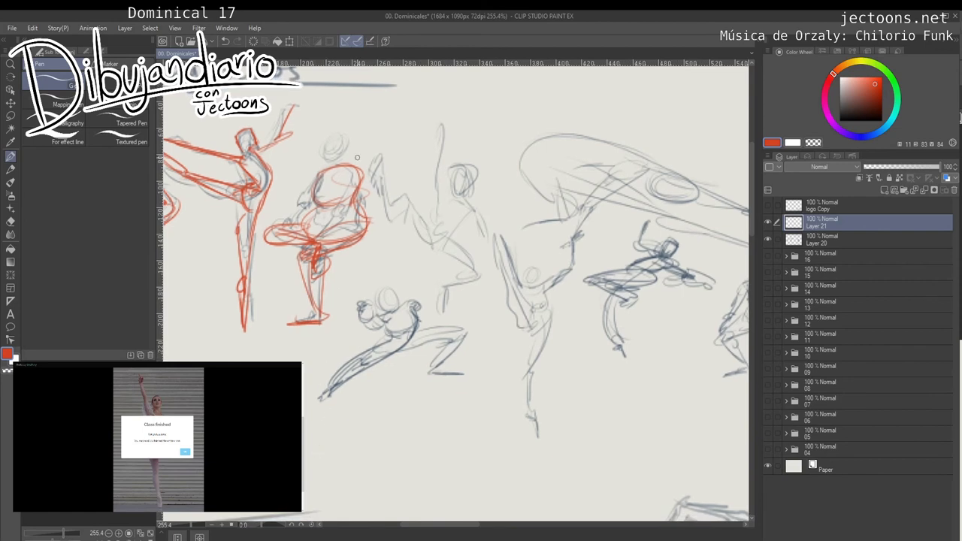
mouse_move(337, 137)
left_mouse_down()
mouse_move(325, 150)
mouse_move(340, 160)
mouse_move(354, 139)
mouse_move(346, 161)
mouse_move(333, 167)
mouse_move(329, 144)
mouse_move(335, 161)
mouse_move(286, 220)
mouse_move(332, 193)
mouse_move(263, 138)
mouse_move(211, 203)
left_mouse_up()
Redraw the fourth 30-second figure in red, with its raised arm, head, torso, lifted bent leg and folded supporting leg.
left_click_drag(359, 230, 357, 224)
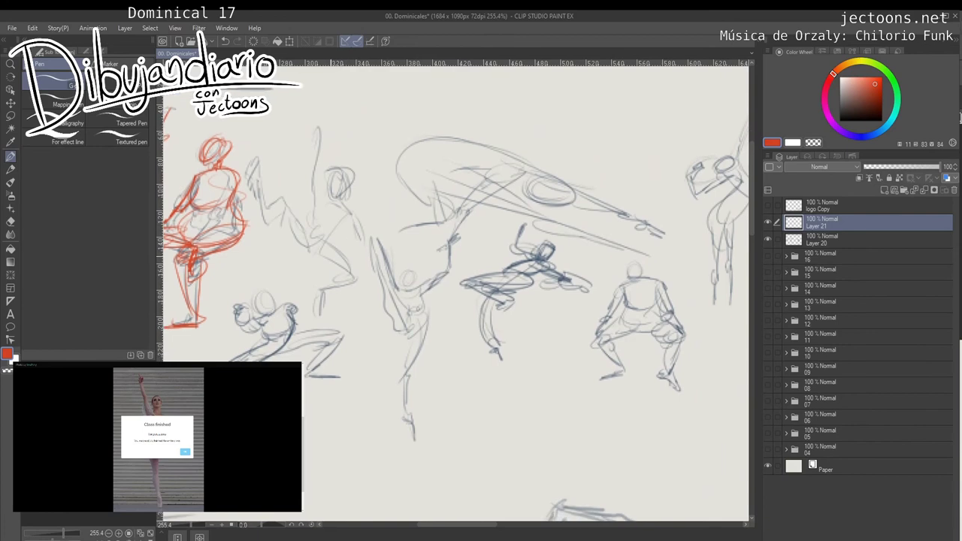
left_click_drag(325, 268, 322, 269)
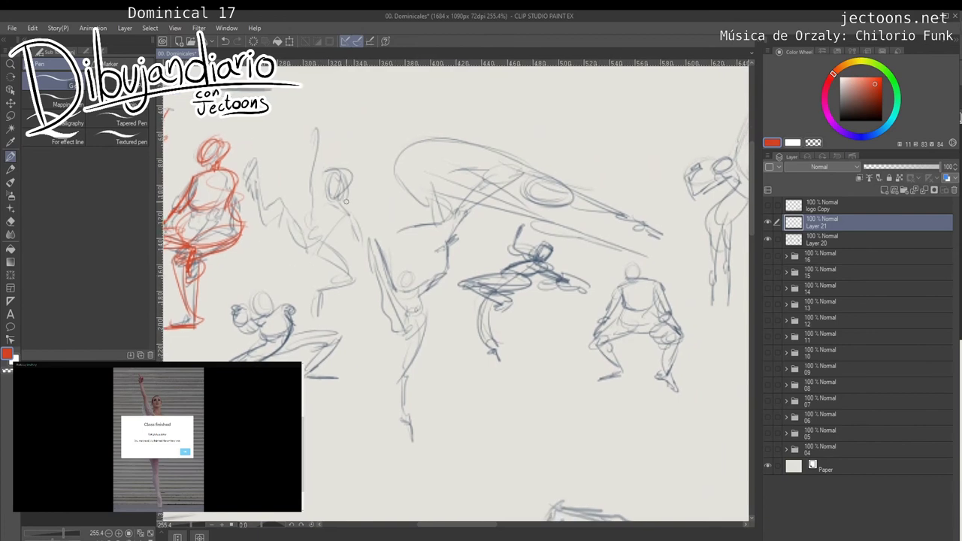
mouse_move(322, 110)
left_mouse_down()
mouse_move(315, 194)
mouse_move(345, 197)
mouse_move(327, 175)
mouse_move(343, 180)
mouse_move(329, 194)
left_mouse_up()
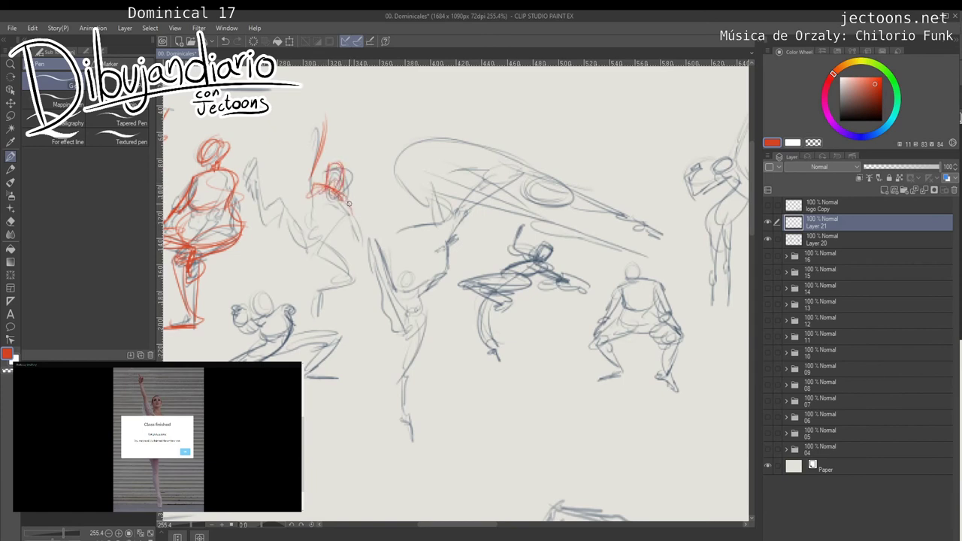
mouse_move(329, 178)
left_mouse_down()
mouse_move(347, 215)
mouse_move(317, 197)
mouse_move(319, 216)
mouse_move(335, 232)
mouse_move(319, 218)
left_mouse_up()
mouse_move(321, 217)
left_mouse_down()
mouse_move(307, 218)
mouse_move(348, 214)
mouse_move(337, 237)
mouse_move(308, 233)
mouse_move(287, 200)
mouse_move(266, 220)
mouse_move(287, 225)
mouse_move(268, 232)
mouse_move(267, 197)
mouse_move(264, 234)
left_mouse_up()
mouse_move(266, 189)
left_mouse_down()
mouse_move(256, 236)
mouse_move(272, 226)
mouse_move(336, 271)
mouse_move(336, 289)
mouse_move(316, 292)
mouse_move(314, 302)
left_mouse_up()
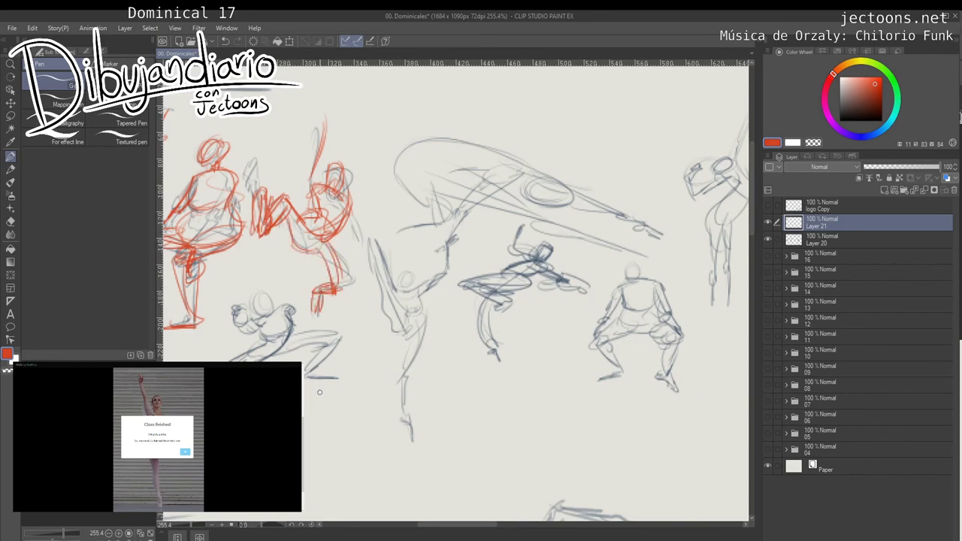
Redraw the large bent-over figure's diagonal supporting limb and the long rounded arc of its body in red.
left_click_drag(330, 194, 327, 204)
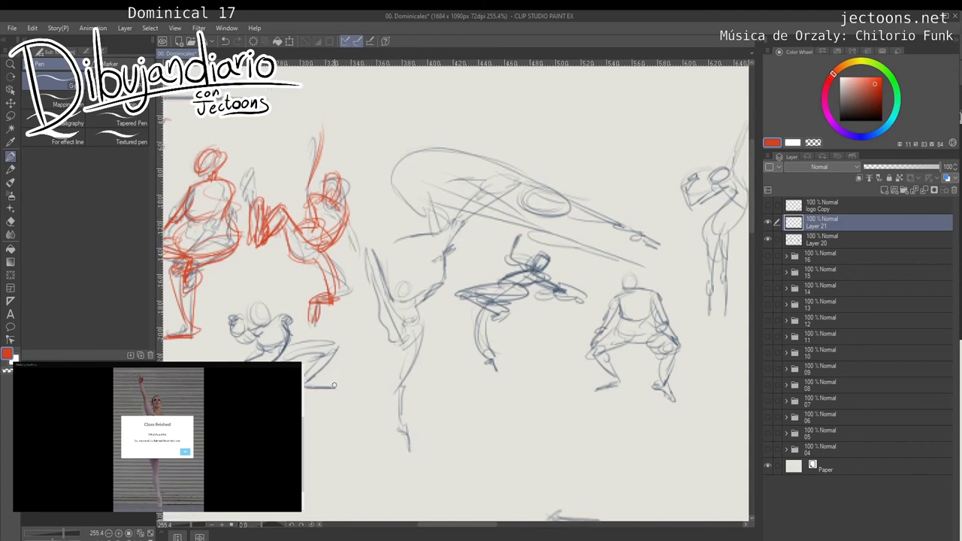
left_click_drag(425, 414, 327, 420)
mouse_move(515, 274)
left_mouse_down()
mouse_move(440, 339)
mouse_move(456, 352)
left_mouse_up()
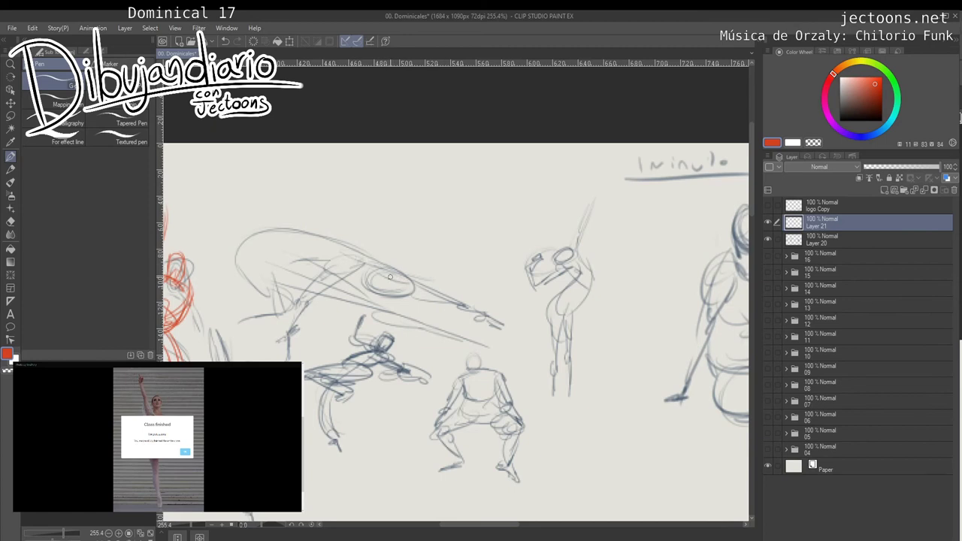
mouse_move(359, 268)
left_mouse_down()
mouse_move(303, 290)
mouse_move(287, 323)
mouse_move(250, 355)
left_mouse_up()
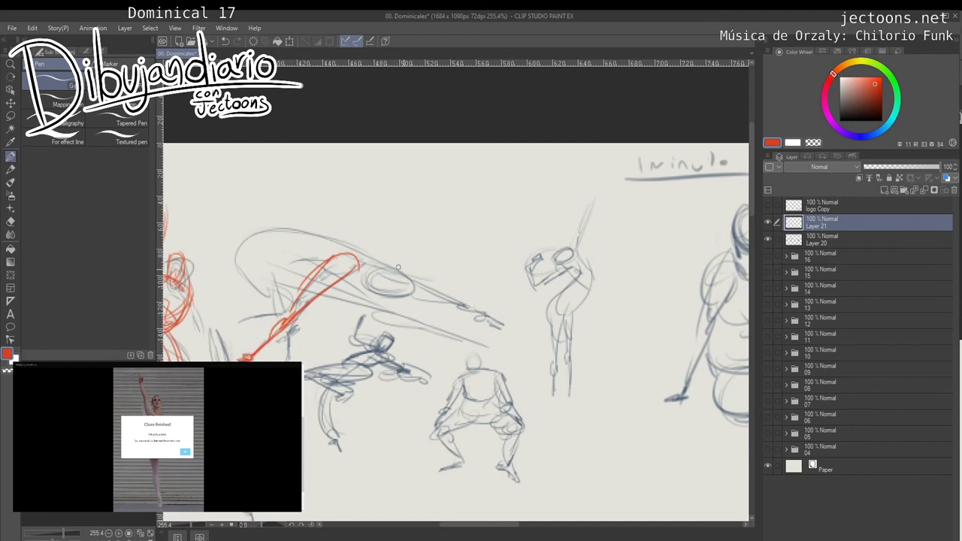
mouse_move(374, 264)
left_mouse_down()
mouse_move(214, 261)
mouse_move(255, 299)
left_mouse_up()
left_click_drag(212, 272, 283, 295)
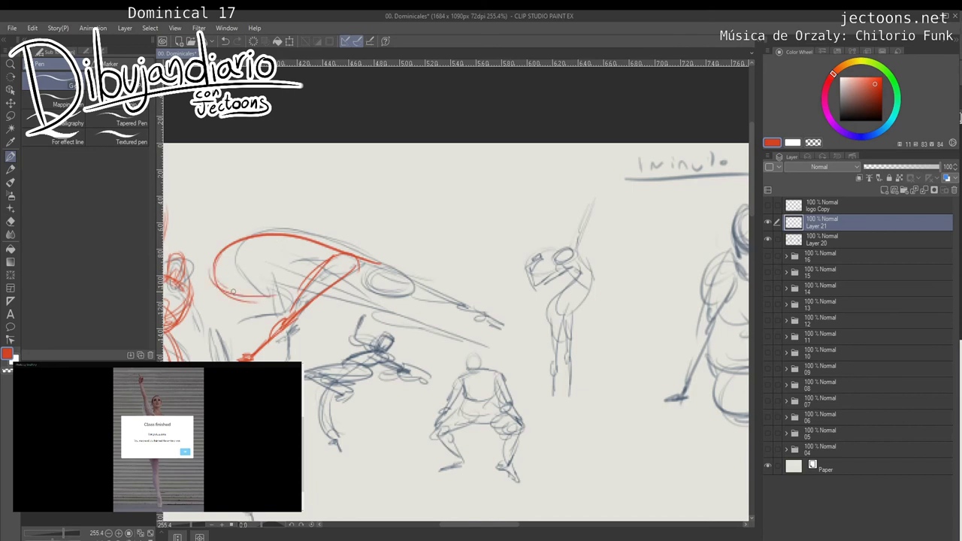
Add red lines for the bent-over figure's underside and its two long limbs stretching away from the body.
left_click_drag(226, 289, 281, 293)
mouse_move(245, 264)
left_mouse_down()
mouse_move(276, 271)
mouse_move(285, 292)
mouse_move(379, 308)
left_mouse_up()
mouse_move(310, 306)
left_mouse_down()
mouse_move(361, 309)
mouse_move(362, 321)
mouse_move(373, 308)
mouse_move(489, 345)
left_mouse_up()
left_click_drag(371, 321, 491, 351)
left_click_drag(413, 284, 501, 325)
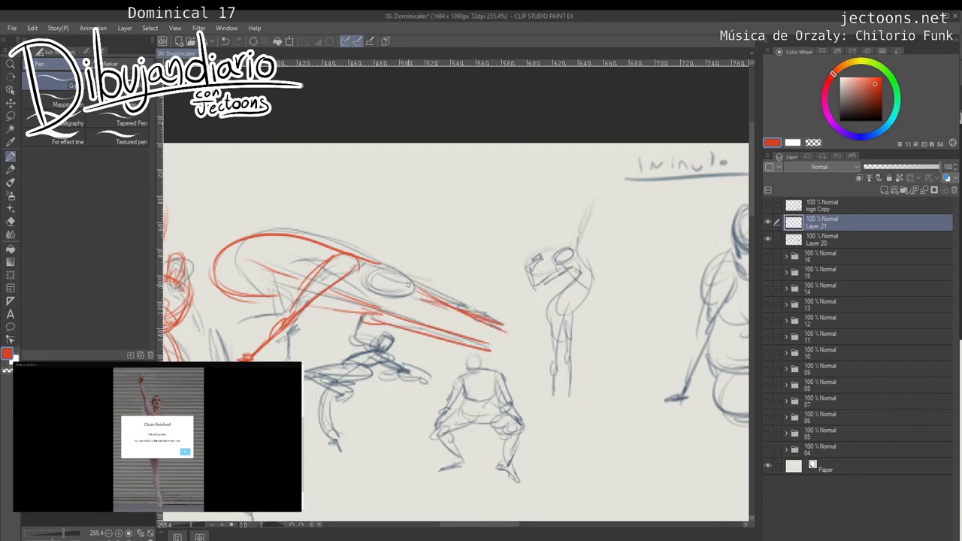
Outline the large bent-over figure's head in red between its shoulder and outstretched limbs.
mouse_move(381, 267)
left_mouse_down()
mouse_move(410, 277)
mouse_move(410, 297)
mouse_move(361, 301)
left_mouse_up()
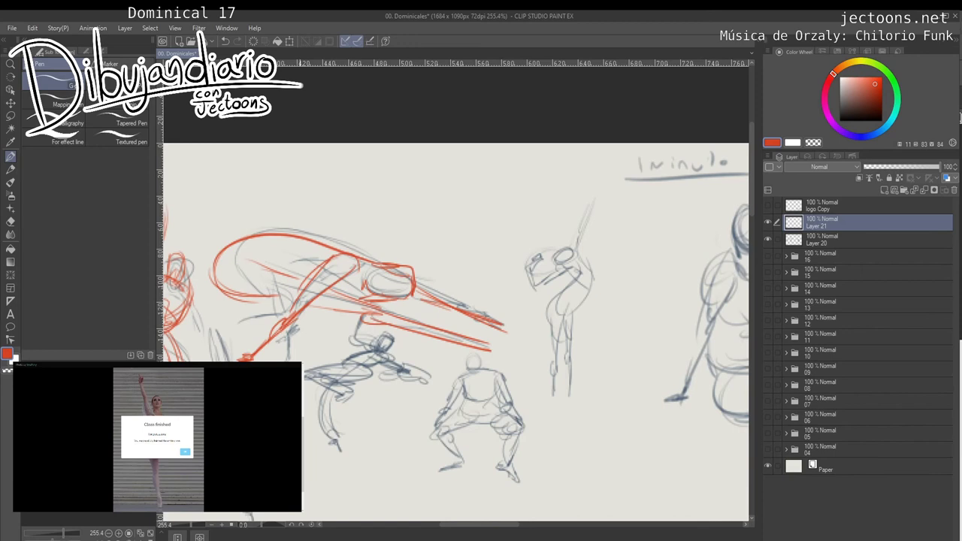
mouse_move(291, 295)
left_mouse_down()
mouse_move(265, 265)
mouse_move(287, 241)
mouse_move(440, 219)
mouse_move(229, 209)
left_mouse_up()
mouse_move(317, 353)
left_mouse_down()
mouse_move(443, 307)
mouse_move(337, 343)
mouse_move(594, 294)
left_mouse_up()
left_click_drag(465, 141, 437, 157)
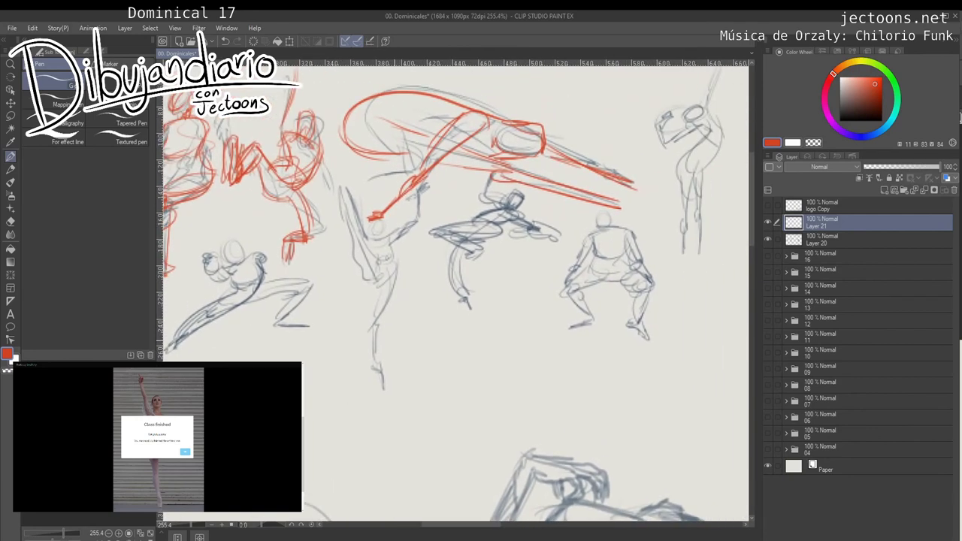
Redraw the high-kicking figure below the bent-over one in red, with its head, torso, raised leg, raised arm and standing leg.
left_click_drag(378, 223, 384, 237)
mouse_move(261, 257)
left_mouse_down()
mouse_move(533, 270)
mouse_move(274, 320)
left_mouse_up()
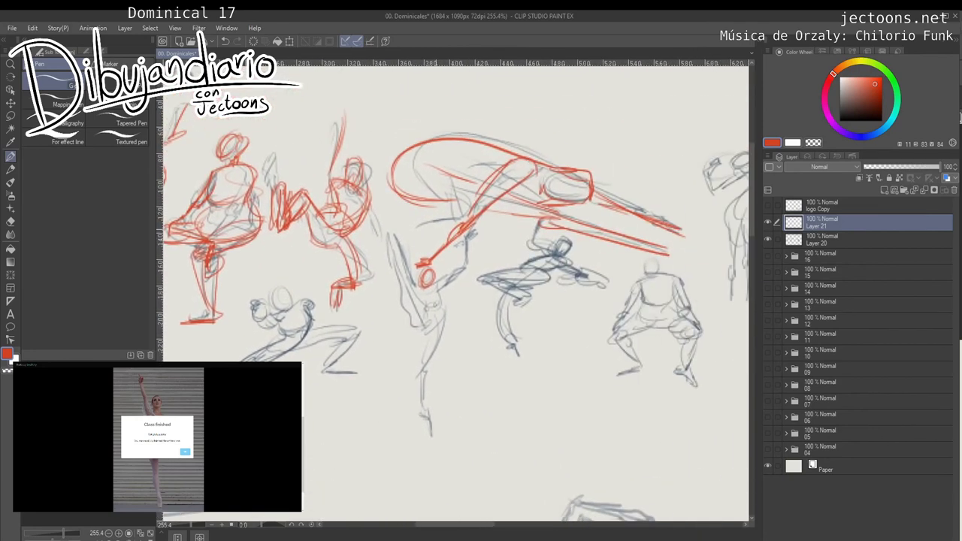
left_click_drag(546, 306, 251, 335)
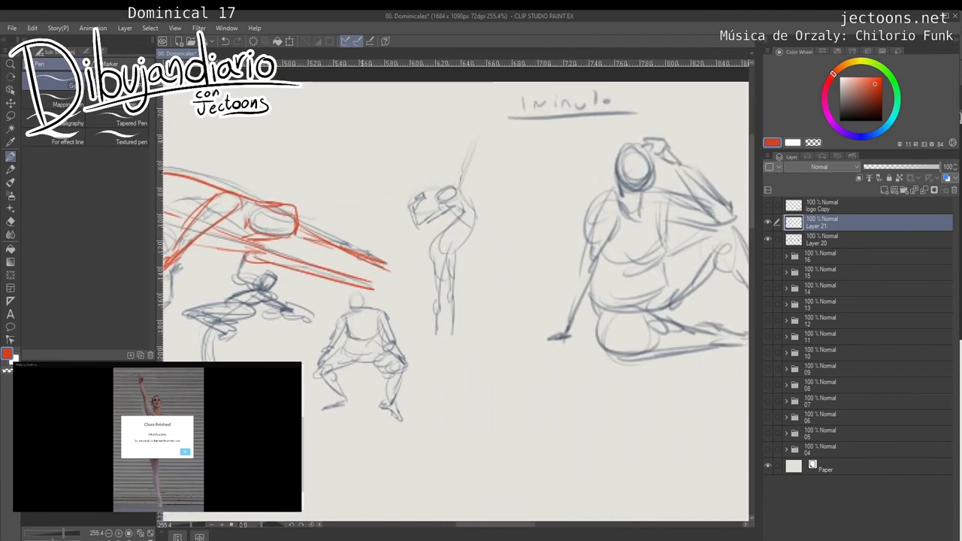
left_click_drag(458, 262, 669, 197)
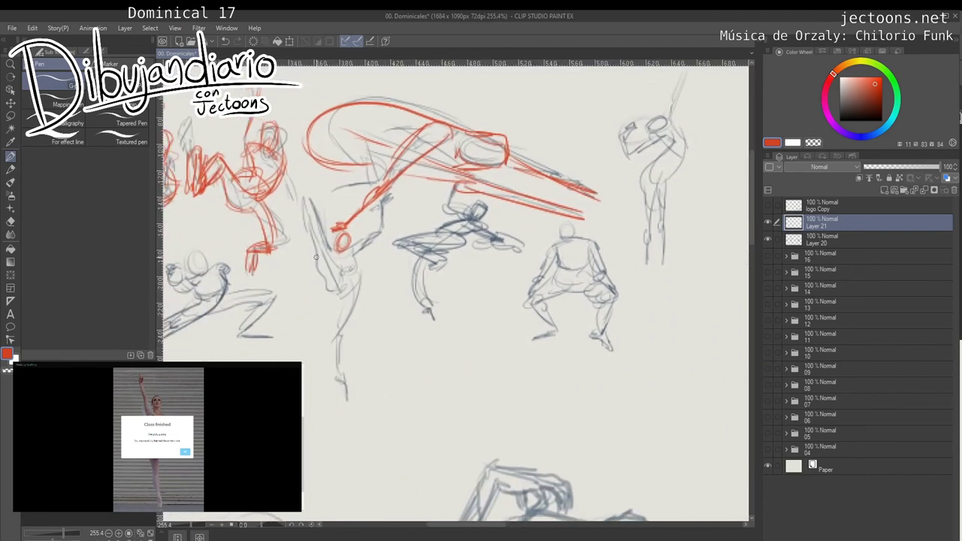
mouse_move(333, 245)
left_mouse_down()
mouse_move(309, 190)
mouse_move(341, 254)
mouse_move(360, 268)
mouse_move(364, 300)
left_mouse_up()
mouse_move(337, 256)
left_mouse_down()
mouse_move(360, 273)
mouse_move(346, 321)
left_mouse_up()
mouse_move(360, 286)
left_mouse_down()
mouse_move(337, 339)
mouse_move(338, 388)
mouse_move(308, 233)
left_mouse_up()
mouse_move(326, 269)
left_mouse_down()
mouse_move(298, 185)
mouse_move(319, 265)
mouse_move(343, 295)
left_mouse_up()
mouse_move(352, 249)
left_mouse_down()
mouse_move(372, 239)
mouse_move(384, 201)
left_mouse_up()
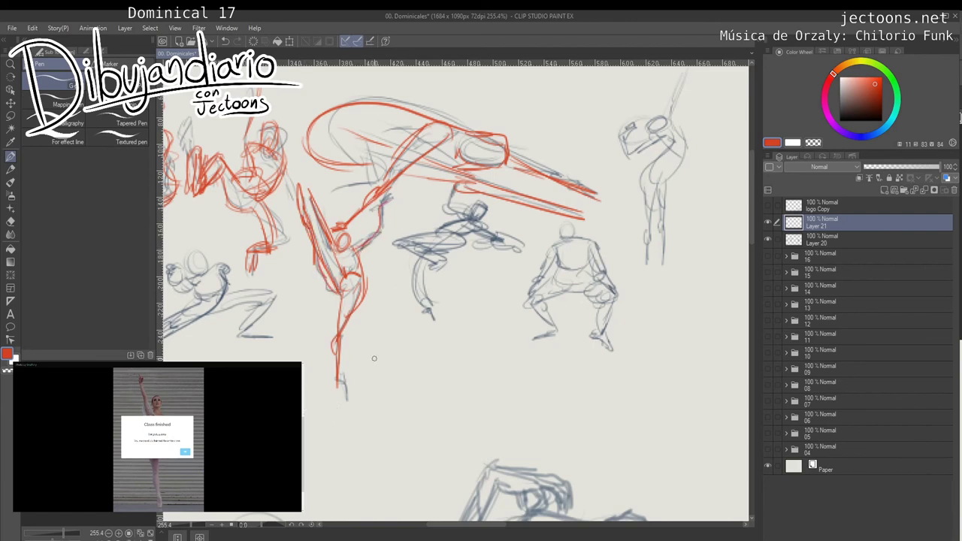
left_click_drag(375, 358, 361, 361)
left_click_drag(383, 314, 304, 459)
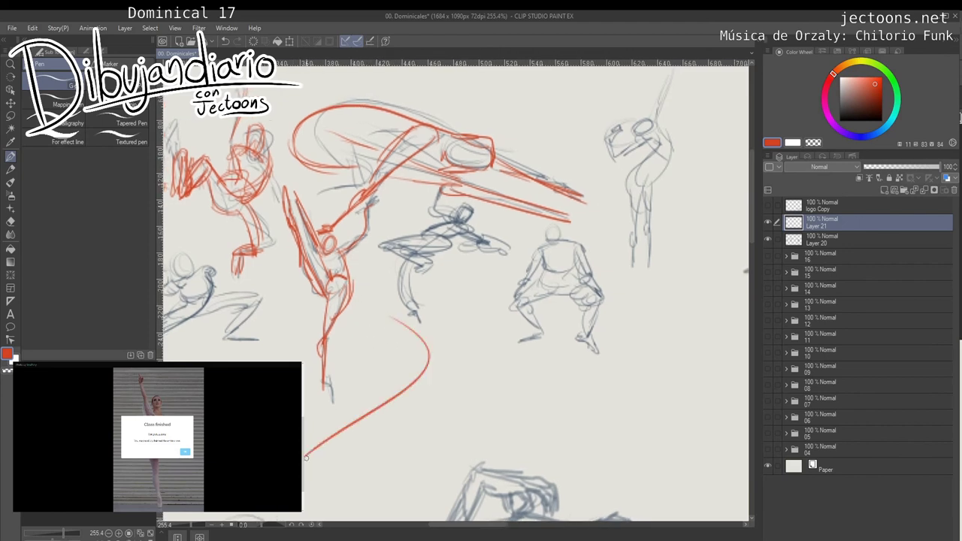
scroll(416, 426, "right", 2)
scroll(415, 426, "up", 1)
scroll(415, 426, "down", 1)
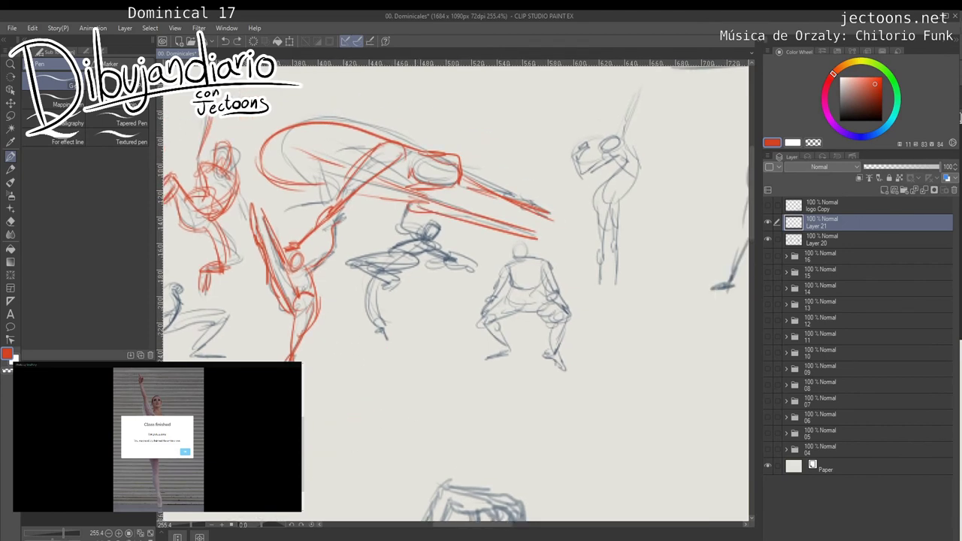
Redraw the lunging figure's head, long extended leg and bent leg in red.
scroll(307, 276, "left", 5)
left_click_drag(300, 265, 317, 256)
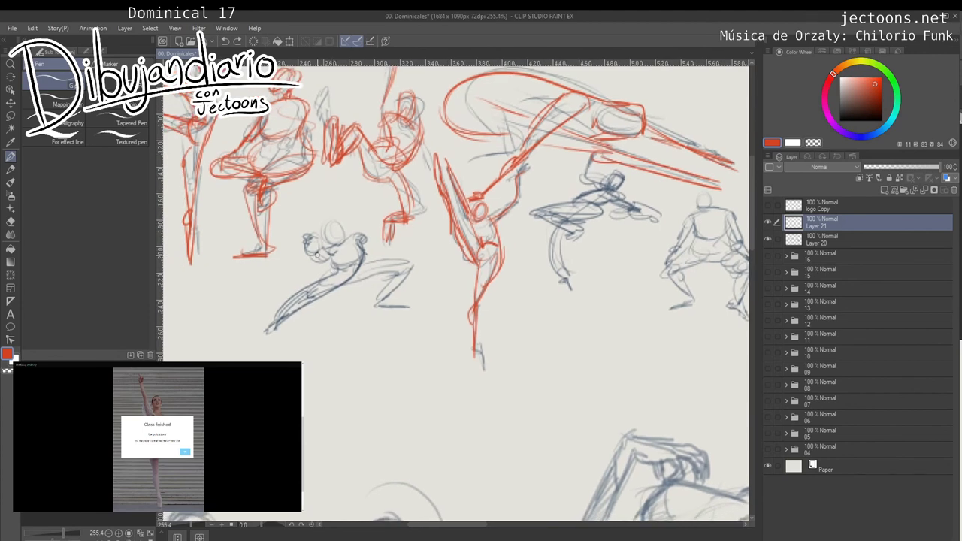
left_click_drag(335, 222, 337, 251)
mouse_move(334, 224)
left_mouse_down()
mouse_move(341, 249)
mouse_move(346, 239)
left_mouse_up()
left_click_drag(322, 297, 317, 295)
mouse_move(352, 234)
left_mouse_down()
mouse_move(330, 240)
mouse_move(357, 241)
left_mouse_up()
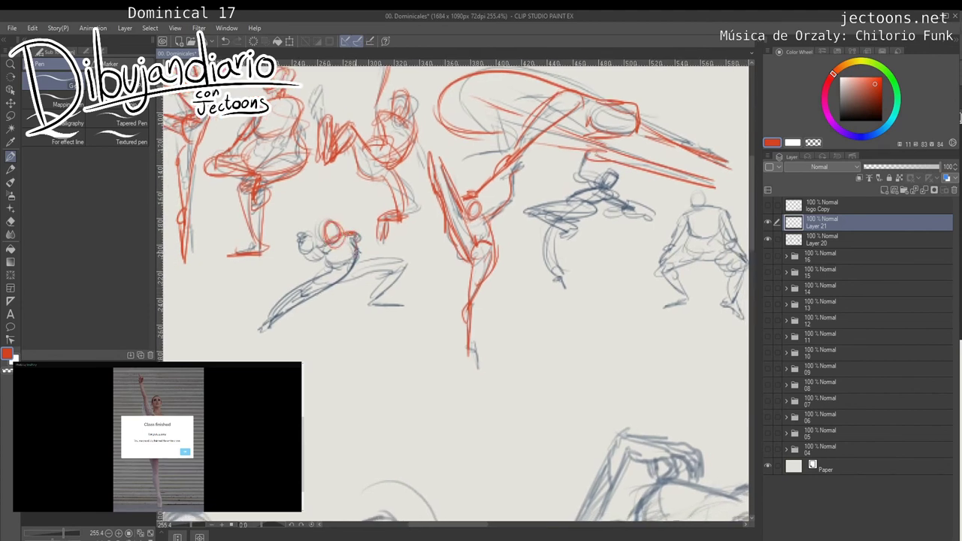
mouse_move(340, 279)
left_mouse_down()
mouse_move(283, 310)
mouse_move(300, 291)
mouse_move(233, 341)
left_mouse_up()
mouse_move(323, 281)
left_mouse_down()
mouse_move(387, 272)
mouse_move(333, 273)
mouse_move(384, 265)
mouse_move(385, 311)
left_mouse_up()
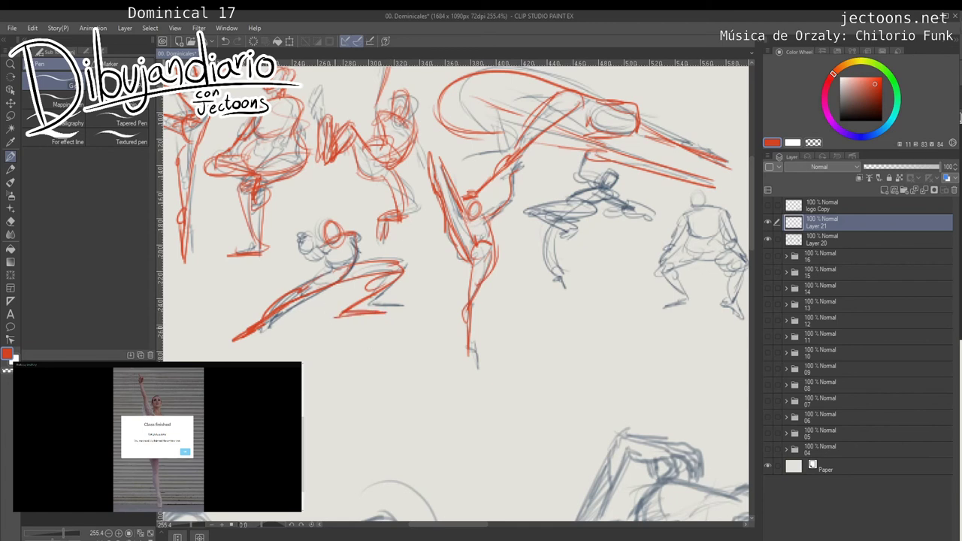
Add the lunging figure's folded arms, fists and shoulder in red.
mouse_move(338, 256)
left_mouse_down()
mouse_move(340, 244)
mouse_move(318, 246)
left_mouse_up()
mouse_move(326, 236)
left_mouse_down()
mouse_move(303, 248)
mouse_move(321, 234)
left_mouse_up()
left_click_drag(308, 249, 325, 239)
mouse_move(314, 234)
left_mouse_down()
mouse_move(327, 242)
mouse_move(304, 244)
mouse_move(290, 231)
mouse_move(295, 251)
mouse_move(304, 237)
mouse_move(293, 248)
mouse_move(305, 255)
mouse_move(327, 235)
mouse_move(325, 250)
mouse_move(308, 239)
mouse_move(336, 259)
mouse_move(367, 229)
mouse_move(359, 239)
left_mouse_up()
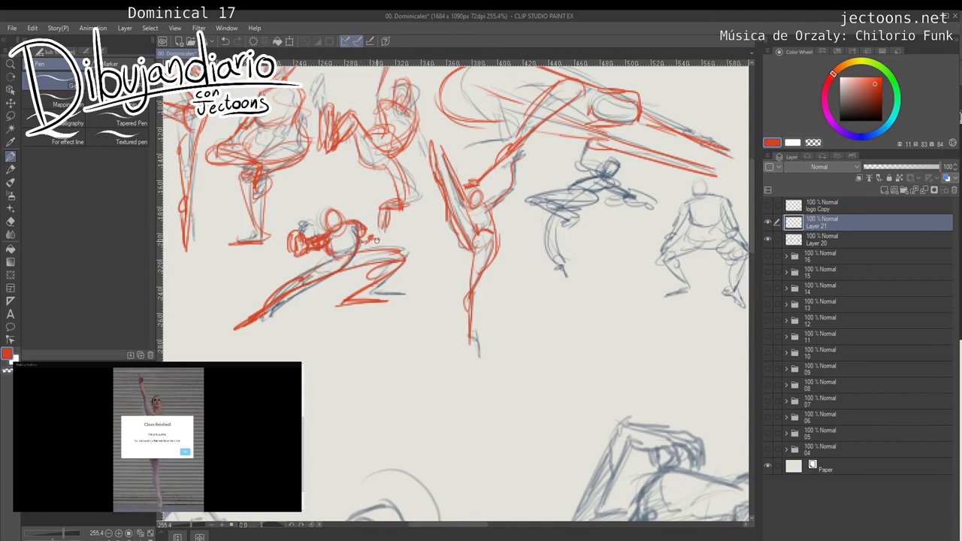
Try to redraw the leaping figure in red, with its raised arm, head, outstretched arm, body and bent legs.
mouse_move(600, 214)
left_mouse_down()
mouse_move(430, 202)
mouse_move(331, 256)
left_mouse_up()
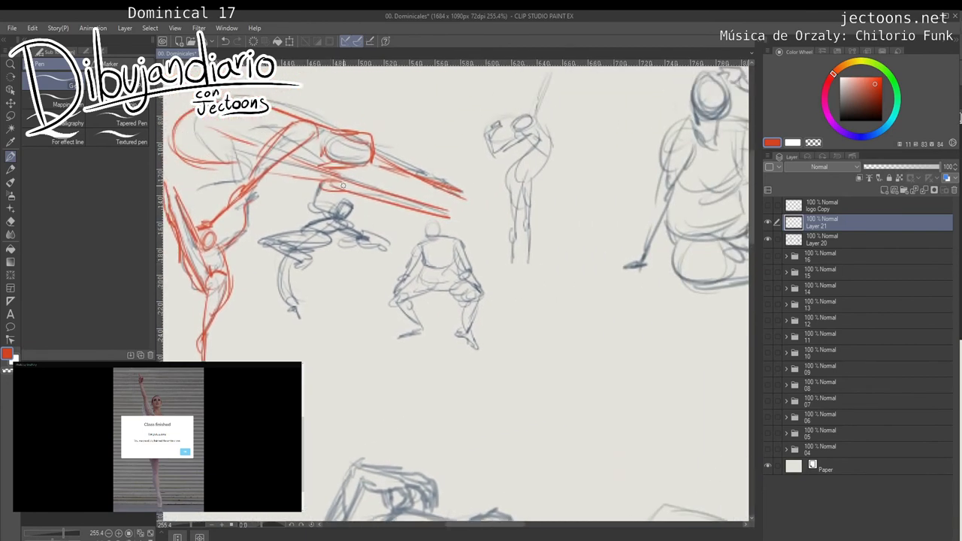
left_click_drag(347, 242, 377, 258)
mouse_move(347, 204)
left_mouse_down()
mouse_move(342, 218)
mouse_move(358, 229)
mouse_move(379, 218)
mouse_move(344, 240)
mouse_move(370, 246)
mouse_move(342, 250)
mouse_move(358, 255)
mouse_move(303, 247)
mouse_move(338, 276)
mouse_move(325, 294)
mouse_move(331, 306)
left_mouse_up()
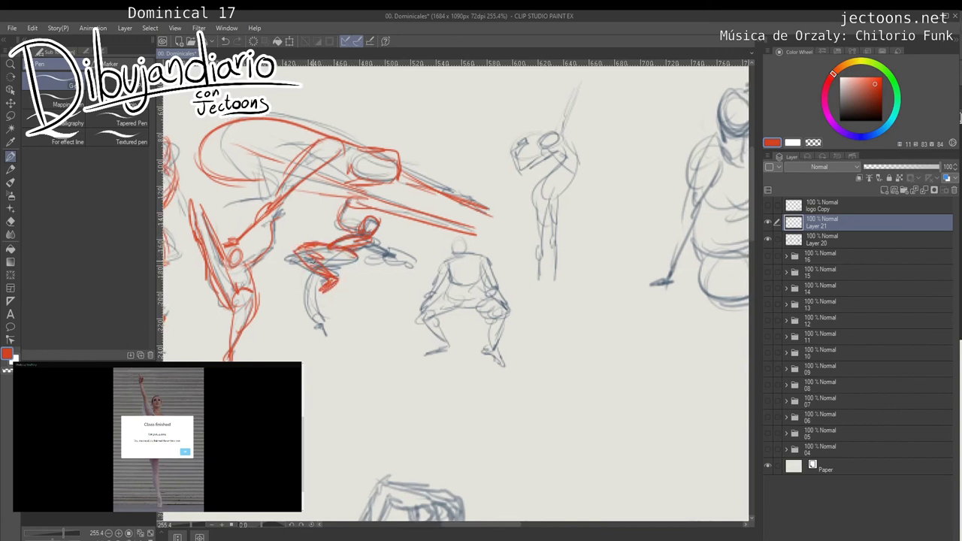
mouse_move(328, 263)
left_mouse_down()
mouse_move(354, 254)
mouse_move(307, 286)
mouse_move(309, 324)
mouse_move(320, 330)
left_mouse_up()
mouse_move(376, 267)
left_mouse_down()
mouse_move(370, 252)
mouse_move(401, 263)
mouse_move(344, 261)
left_mouse_up()
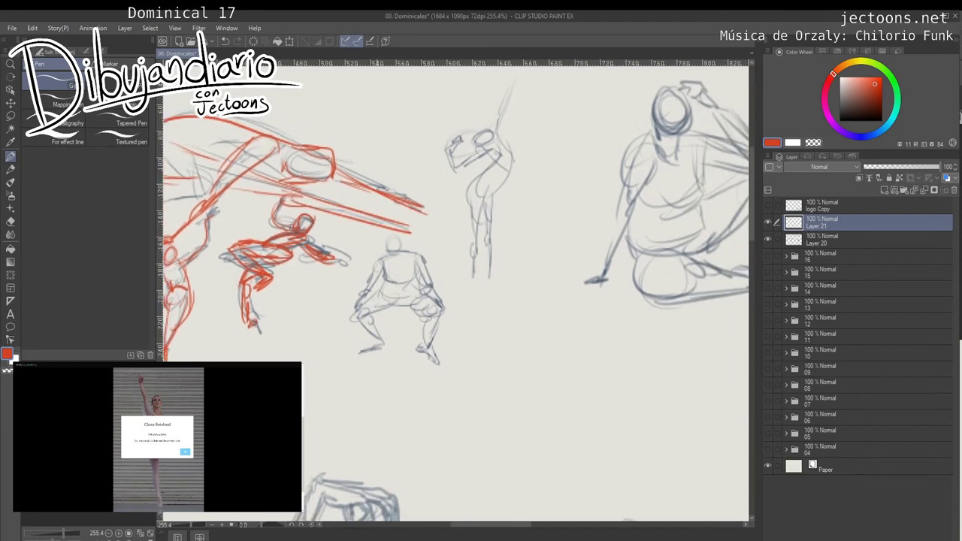
left_click_drag(311, 302, 326, 294)
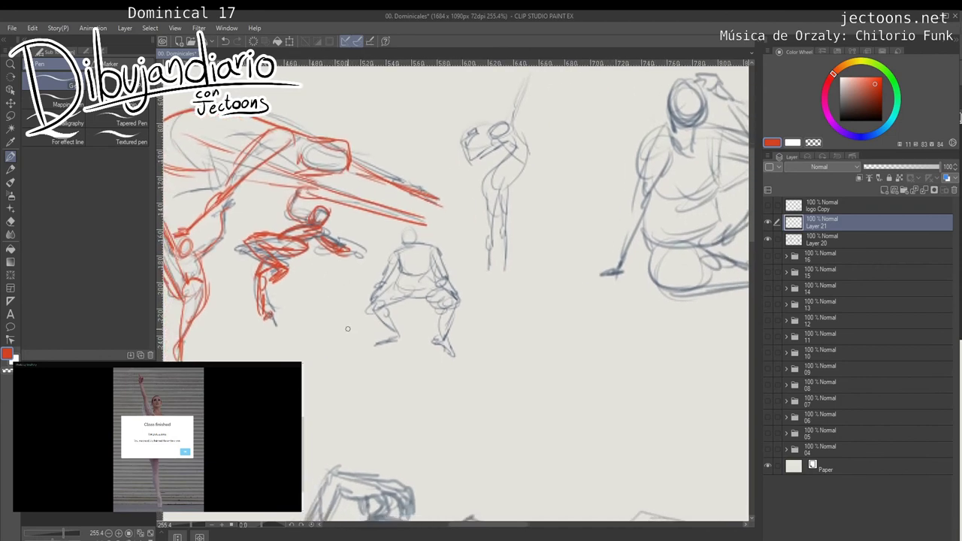
Undo the red strokes made over the leaping figure.
key("ctrl+z")
key("ctrl+z")
key("ctrl+z")
key("ctrl+z")
key("ctrl+z")
key("ctrl+z")
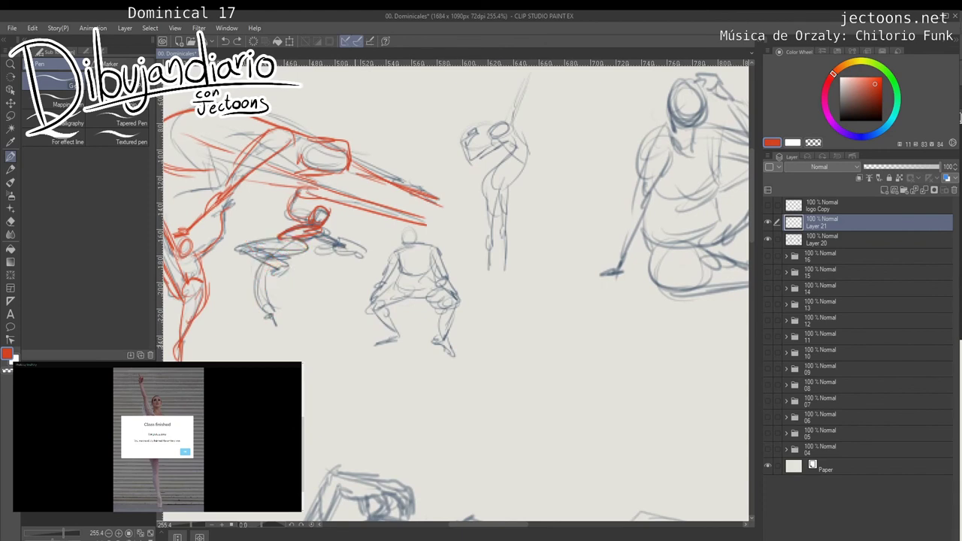
key("ctrl+z")
key("ctrl+z")
key("ctrl+z")
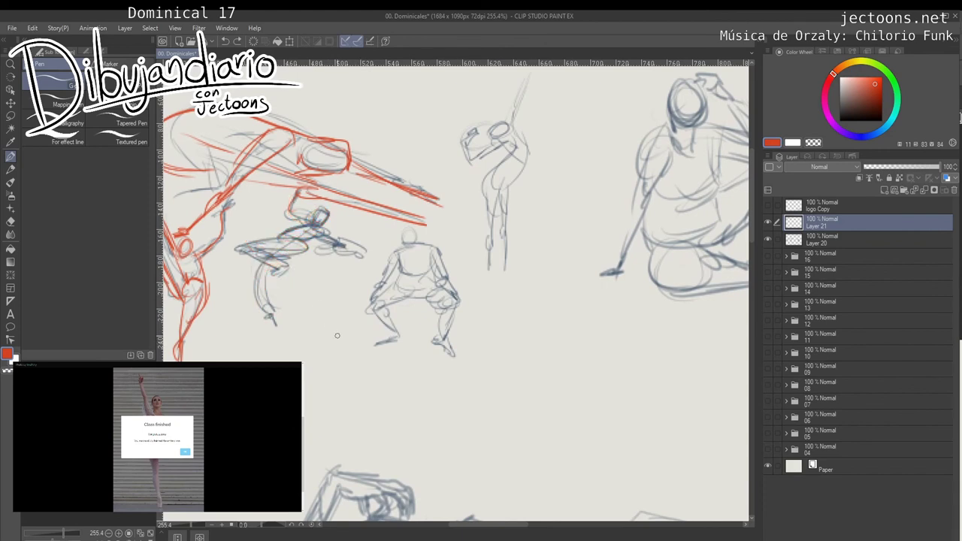
Restart the leaping figure's red correction and redraw the squatting figure beside it in red, including its head.
left_click(346, 343)
mouse_move(286, 239)
left_mouse_down()
mouse_move(246, 237)
mouse_move(282, 273)
mouse_move(173, 285)
left_mouse_up()
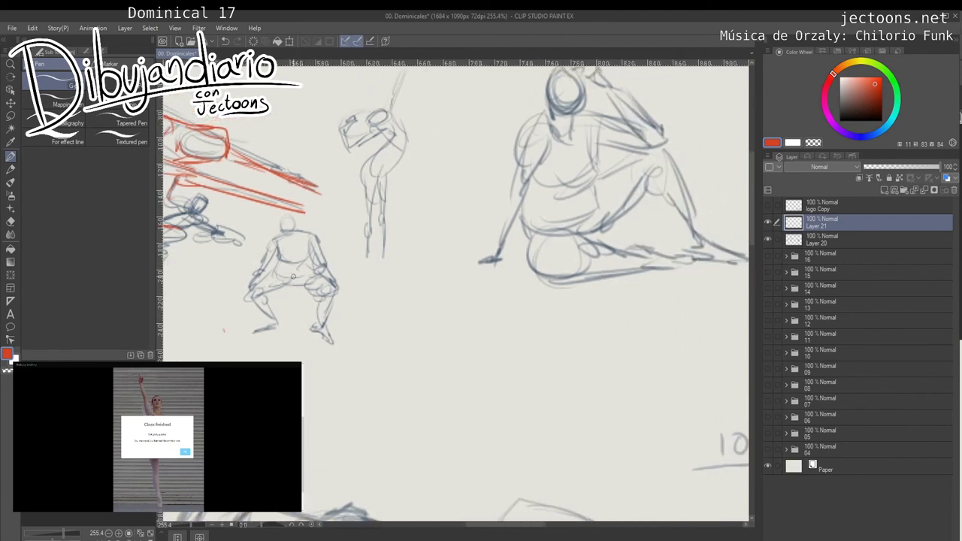
mouse_move(286, 217)
left_mouse_down()
mouse_move(280, 232)
mouse_move(297, 226)
mouse_move(290, 218)
mouse_move(320, 241)
mouse_move(290, 260)
mouse_move(320, 286)
mouse_move(281, 262)
mouse_move(264, 295)
mouse_move(265, 324)
mouse_move(283, 312)
left_mouse_up()
left_click_drag(323, 225, 255, 344)
Redraw the slim back-bending figure's folded arm, hips and two straight legs in red.
mouse_move(302, 248)
left_mouse_down()
mouse_move(278, 263)
mouse_move(282, 235)
mouse_move(278, 268)
mouse_move(313, 251)
mouse_move(296, 275)
mouse_move(298, 361)
left_mouse_up()
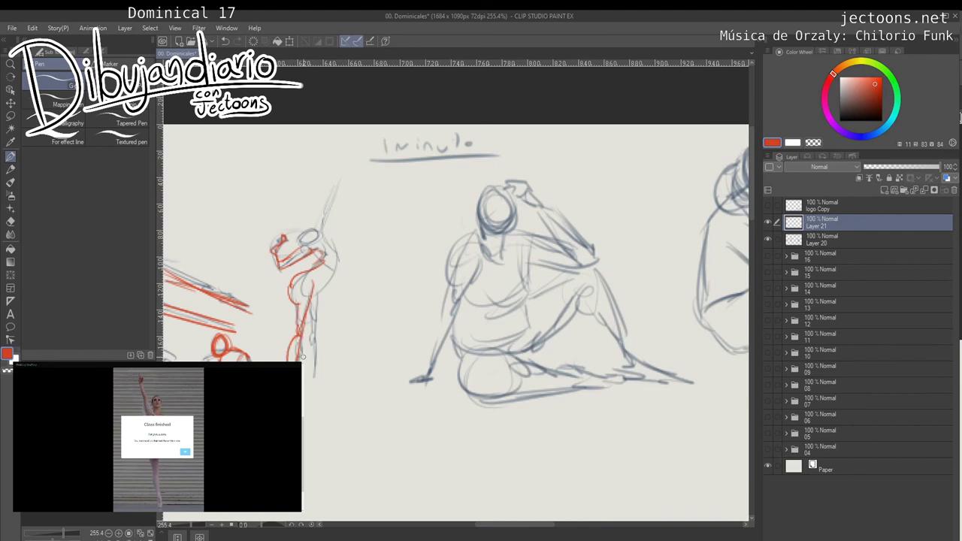
left_click_drag(319, 288, 310, 394)
left_click_drag(315, 320, 308, 352)
scroll(451, 301, "up", 1)
Add the slim figure's arched back, head and long upward-pointing limb in red.
mouse_move(322, 301)
left_mouse_down()
mouse_move(337, 272)
mouse_move(343, 280)
left_mouse_up()
mouse_move(323, 248)
left_mouse_down()
mouse_move(313, 303)
mouse_move(302, 305)
left_mouse_up()
mouse_move(322, 272)
left_mouse_down()
mouse_move(297, 294)
mouse_move(291, 314)
left_mouse_up()
mouse_move(319, 245)
left_mouse_down()
mouse_move(305, 236)
mouse_move(290, 246)
mouse_move(314, 242)
mouse_move(309, 279)
mouse_move(349, 161)
left_mouse_up()
left_click_drag(327, 224, 351, 161)
left_click_drag(328, 219, 314, 249)
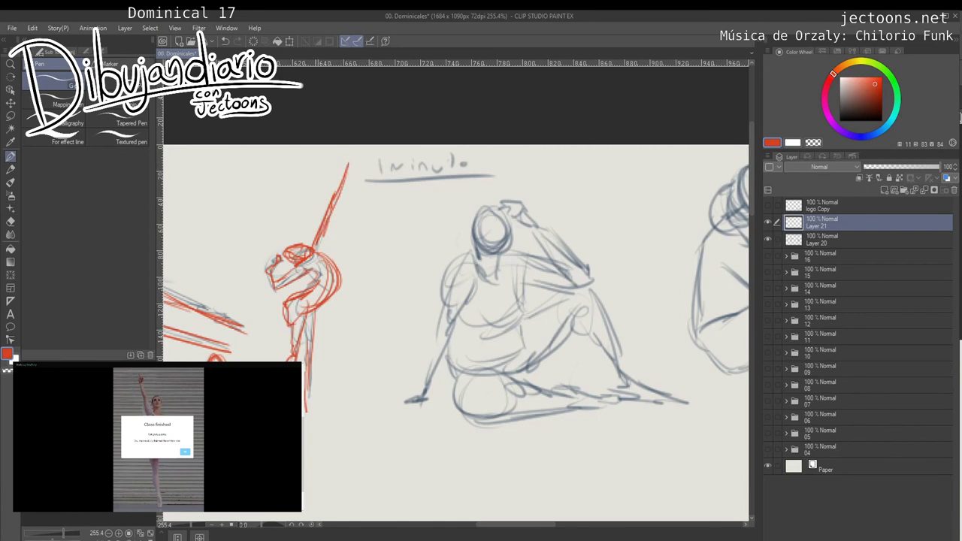
Redraw the first one-minute seated figure's shoulder, chest curve and straight supporting arm in red.
mouse_move(597, 419)
left_mouse_down()
mouse_move(584, 371)
mouse_move(396, 326)
mouse_move(396, 355)
left_mouse_up()
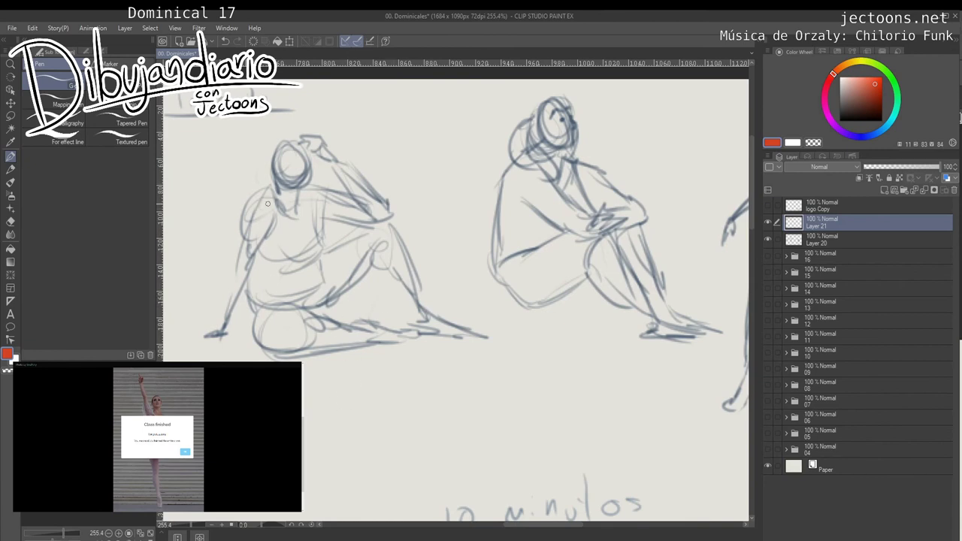
mouse_move(268, 190)
left_mouse_down()
mouse_move(275, 254)
mouse_move(284, 255)
left_mouse_up()
left_click_drag(245, 220, 287, 256)
left_click_drag(278, 213, 240, 268)
left_click_drag(239, 233, 215, 328)
mouse_move(240, 270)
left_mouse_down()
mouse_move(197, 337)
mouse_move(222, 328)
left_mouse_up()
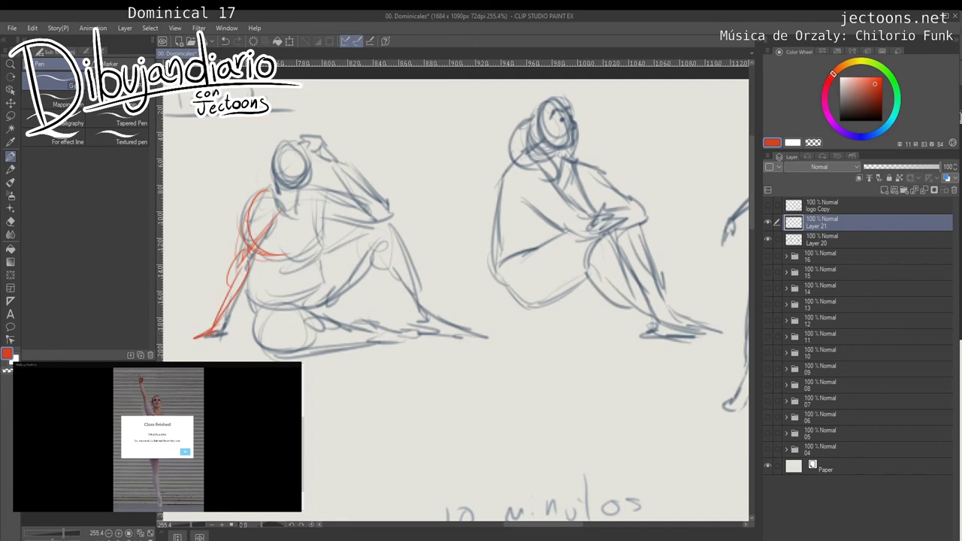
Redraw the first seated figure's bent arm with its hand on the head, plus the head and neck, in red.
mouse_move(307, 188)
left_mouse_down()
mouse_move(357, 201)
mouse_move(369, 219)
mouse_move(391, 201)
mouse_move(296, 142)
mouse_move(327, 157)
left_mouse_up()
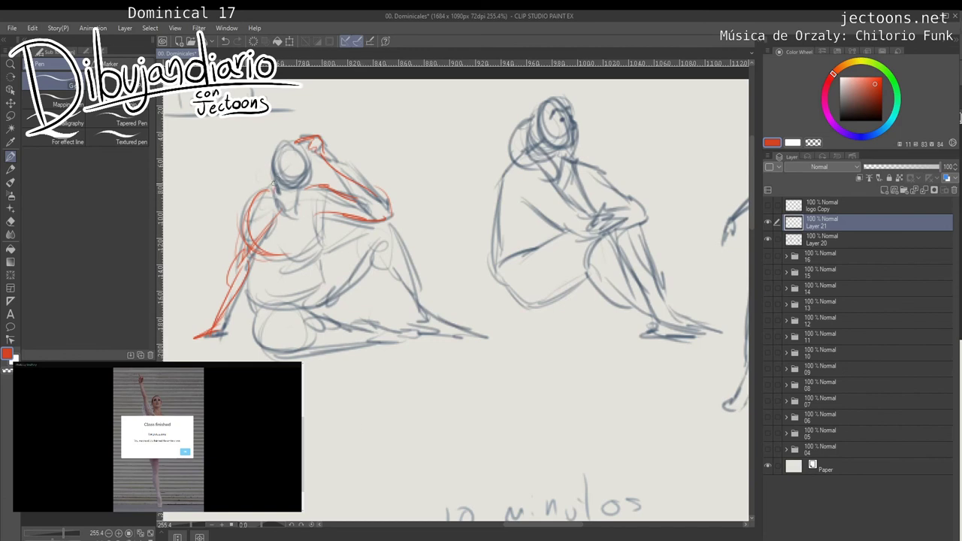
left_click_drag(286, 142, 300, 177)
mouse_move(291, 140)
left_mouse_down()
mouse_move(274, 170)
mouse_move(296, 141)
mouse_move(311, 185)
mouse_move(305, 166)
mouse_move(297, 209)
mouse_move(306, 200)
left_mouse_up()
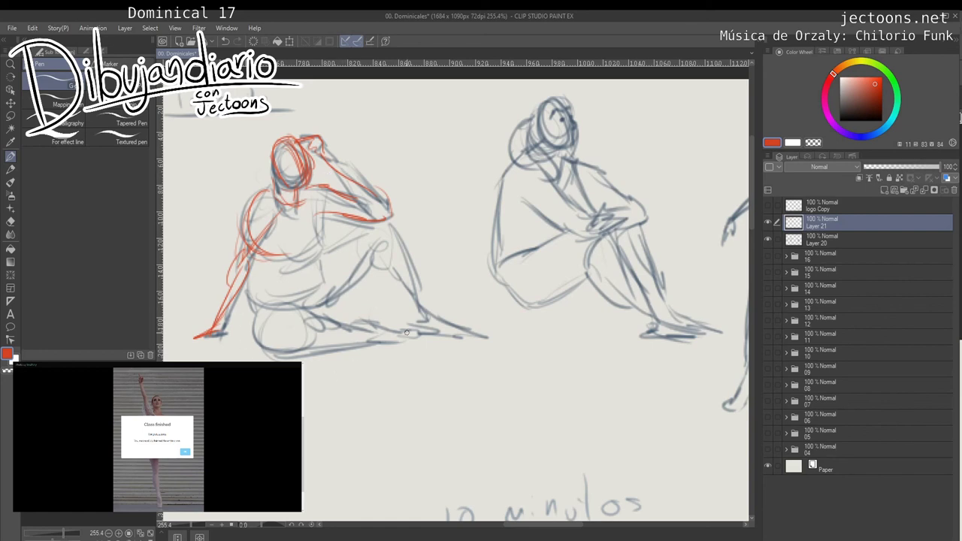
mouse_move(577, 325)
left_mouse_down()
mouse_move(365, 355)
mouse_move(382, 345)
left_mouse_up()
left_click_drag(316, 182, 281, 223)
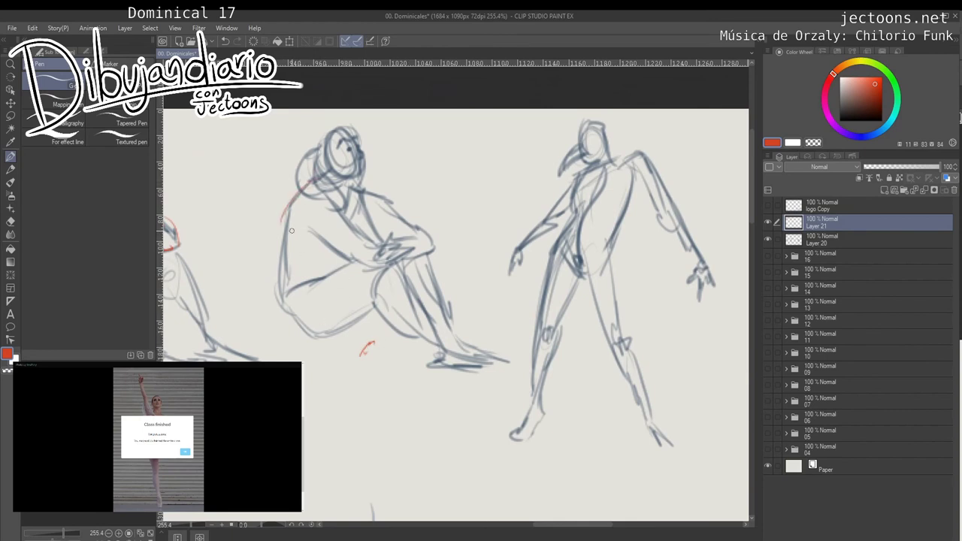
left_click_drag(308, 182, 284, 221)
mouse_move(315, 181)
left_mouse_down()
mouse_move(284, 212)
mouse_move(275, 303)
mouse_move(316, 341)
left_mouse_up()
key("ctrl+z")
key("ctrl+z")
key("ctrl+z")
Draw a rounder back and buttocks curve in red on the second one-minute seated figure.
left_click_drag(457, 301, 422, 282)
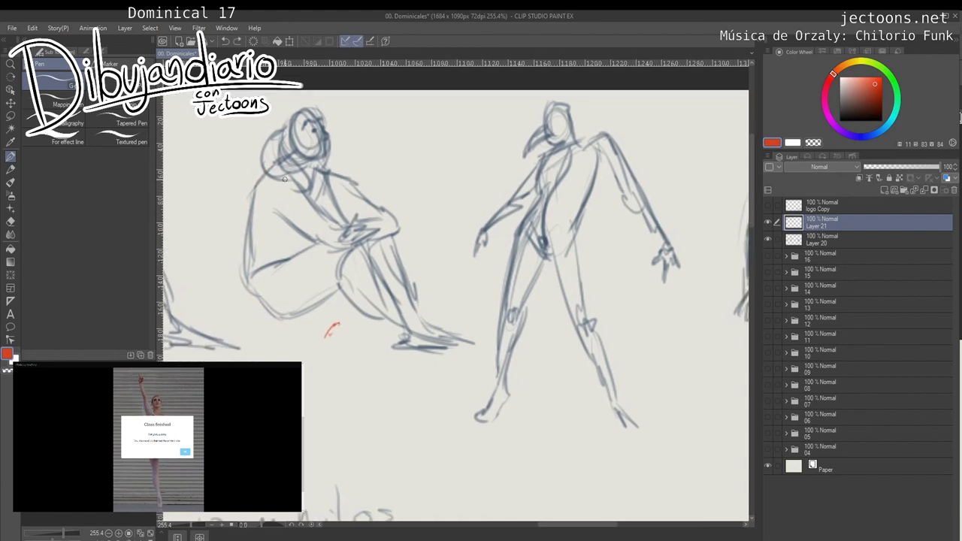
left_click_drag(257, 182, 237, 231)
left_click_drag(271, 164, 239, 242)
left_click_drag(251, 194, 241, 234)
left_click_drag(265, 178, 263, 306)
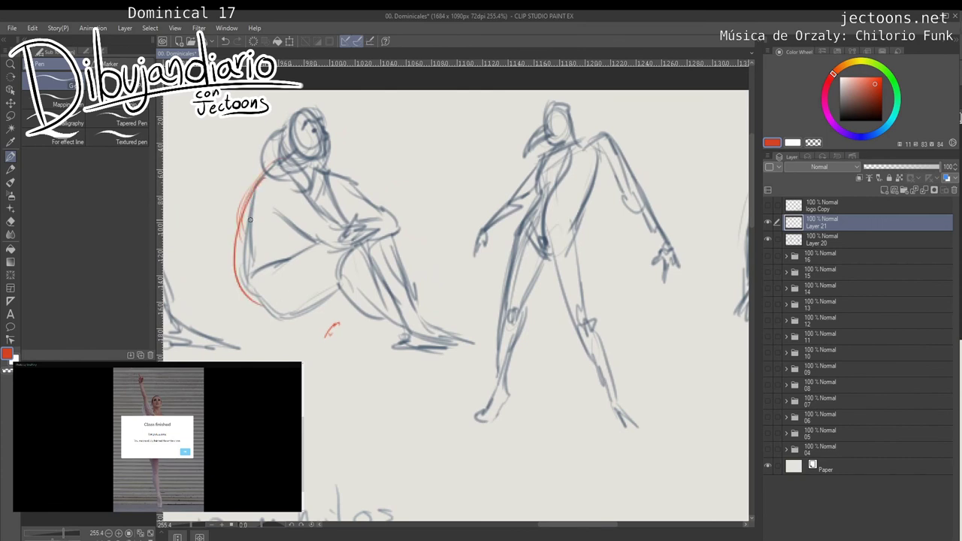
left_click_drag(232, 227, 296, 314)
left_click_drag(229, 283, 287, 316)
Add the second seated figure's front torso line, waist fold and rounded thigh outline in red.
left_click_drag(323, 174, 255, 248)
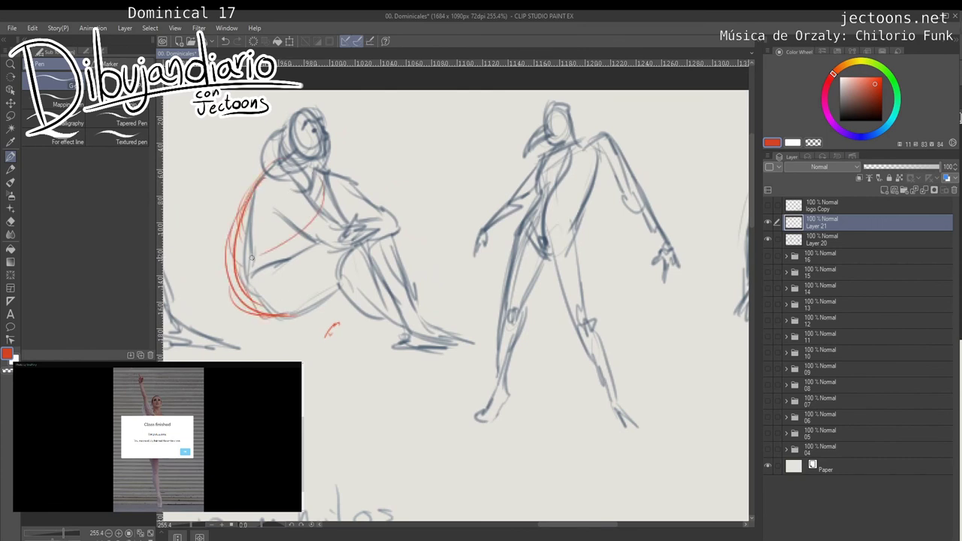
left_click_drag(306, 220, 253, 253)
mouse_move(224, 279)
left_mouse_down()
mouse_move(323, 256)
mouse_move(237, 279)
left_mouse_up()
mouse_move(267, 188)
left_mouse_down()
mouse_move(227, 286)
mouse_move(291, 316)
mouse_move(336, 273)
left_mouse_up()
left_click_drag(318, 284, 304, 311)
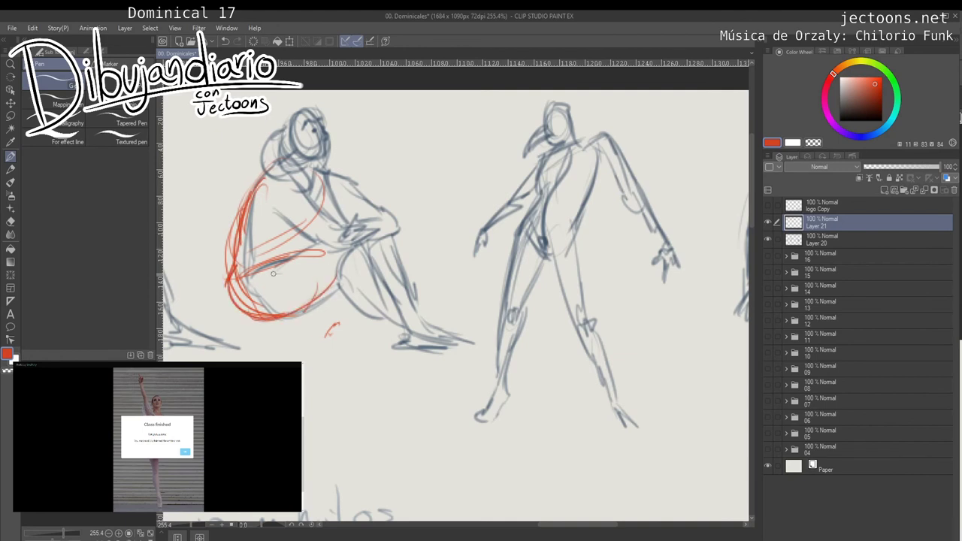
Redraw the second seated figure's bent knee and lower leg down to the ankle in red.
left_click_drag(275, 273, 354, 243)
mouse_move(343, 245)
left_mouse_down()
mouse_move(310, 298)
mouse_move(340, 292)
left_mouse_up()
mouse_move(356, 245)
left_mouse_down()
mouse_move(368, 263)
mouse_move(367, 297)
mouse_move(405, 334)
left_mouse_up()
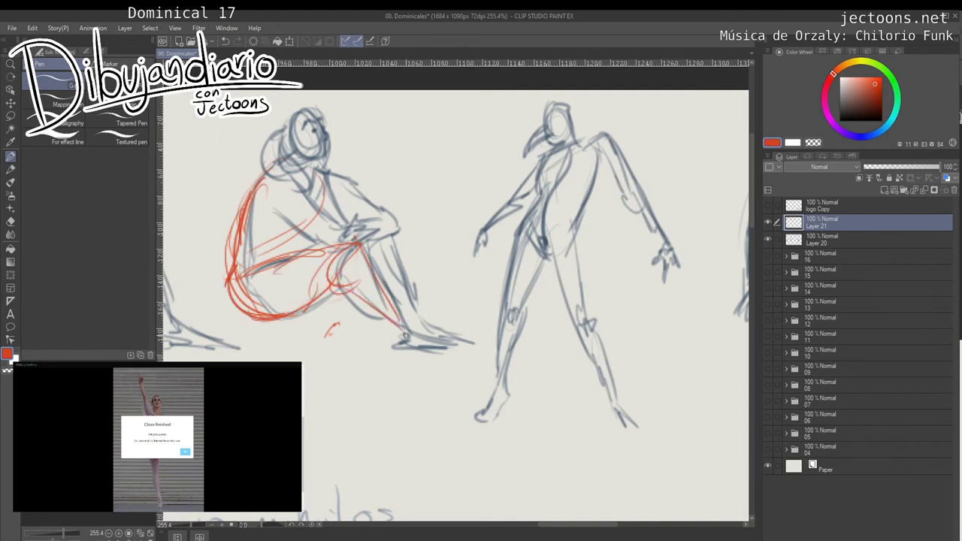
Redraw the second seated figure's shoulder, upper arm and forearm resting on the knee in red.
scroll(356, 443, "up", 2)
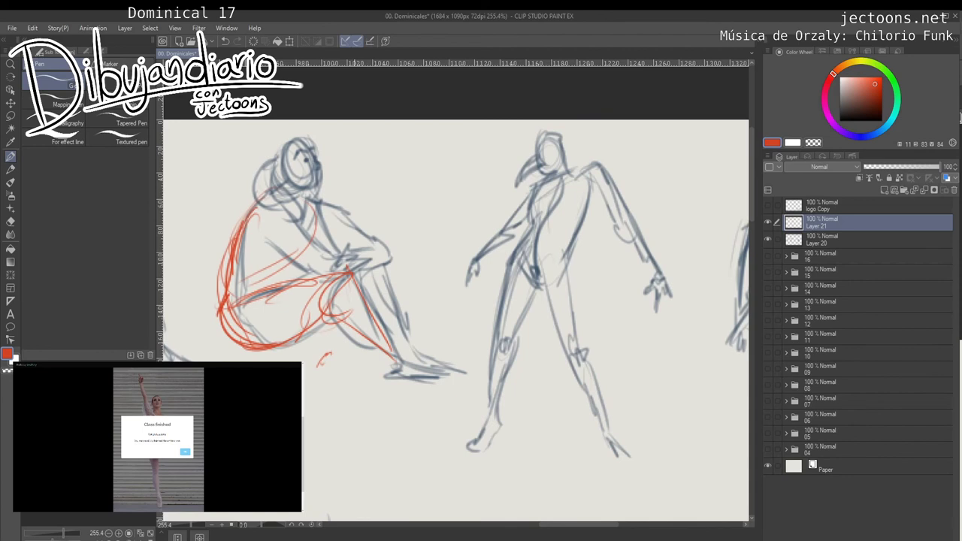
mouse_move(259, 235)
left_mouse_down()
mouse_move(284, 201)
mouse_move(300, 248)
left_mouse_up()
left_click_drag(260, 238, 321, 273)
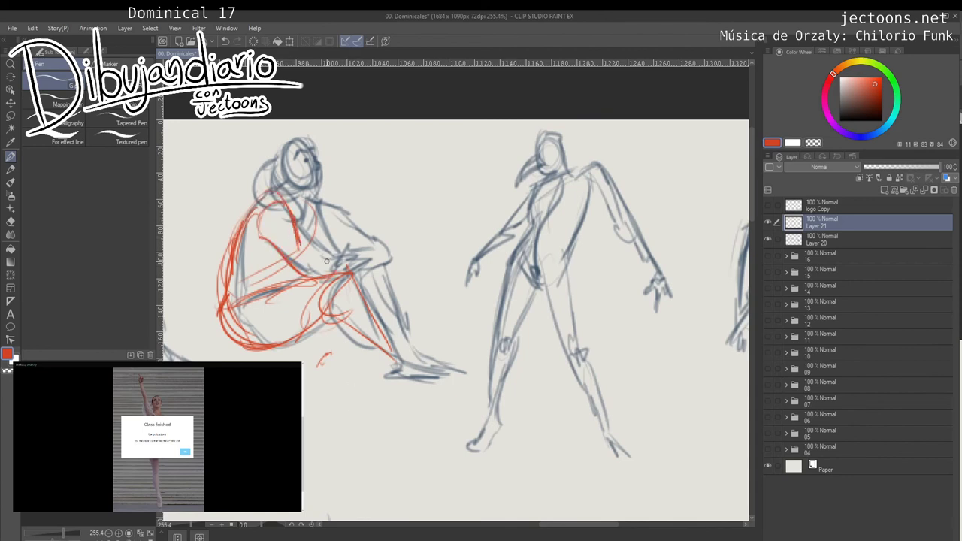
mouse_move(298, 230)
left_mouse_down()
mouse_move(340, 264)
mouse_move(331, 274)
mouse_move(350, 254)
mouse_move(340, 282)
mouse_move(350, 269)
left_mouse_up()
Mark the sides of the ribcage in red on the one-minute standing figure with outspread arms.
mouse_move(570, 202)
left_mouse_down()
mouse_move(585, 174)
mouse_move(390, 172)
mouse_move(349, 205)
left_mouse_up()
left_click_drag(331, 147, 282, 168)
key("e")
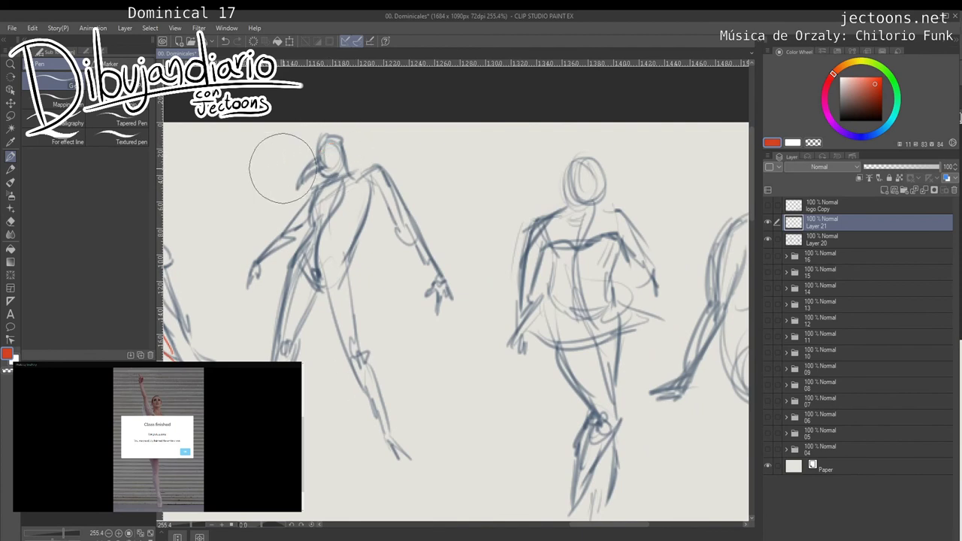
left_click_drag(374, 345, 370, 338)
mouse_move(361, 171)
left_mouse_down()
mouse_move(361, 228)
mouse_move(370, 198)
mouse_move(365, 210)
left_mouse_up()
left_click_drag(359, 172, 306, 218)
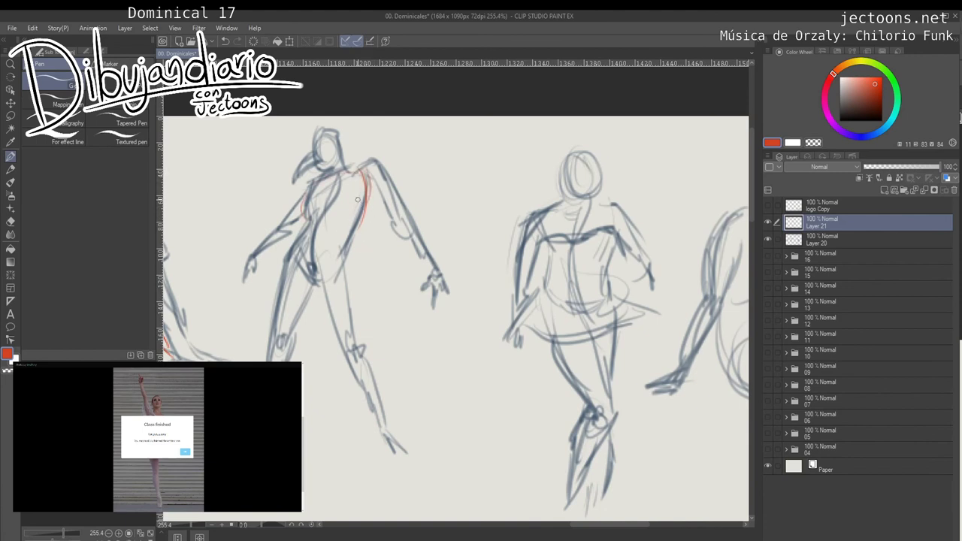
Redraw the outspread-arm figure's torso centre line, chest line, waist and rounded pelvis in red.
mouse_move(325, 179)
left_mouse_down()
mouse_move(354, 221)
mouse_move(340, 172)
mouse_move(321, 216)
mouse_move(357, 213)
mouse_move(344, 263)
left_mouse_up()
left_click_drag(314, 229, 294, 263)
mouse_move(332, 225)
left_mouse_down()
mouse_move(296, 265)
mouse_move(357, 226)
mouse_move(328, 222)
mouse_move(312, 274)
mouse_move(316, 239)
left_mouse_up()
mouse_move(328, 187)
left_mouse_down()
mouse_move(316, 263)
mouse_move(307, 218)
mouse_move(368, 179)
left_mouse_up()
mouse_move(325, 191)
left_mouse_down()
mouse_move(312, 199)
mouse_move(363, 181)
left_mouse_up()
left_click_drag(324, 194, 311, 209)
left_click_drag(348, 239, 300, 261)
mouse_move(346, 241)
left_mouse_down()
mouse_move(299, 269)
mouse_move(300, 260)
left_mouse_up()
Redraw the outspread-arm figure's flank, hip and both sides of the forward thigh down to the knee in red.
left_click_drag(366, 220, 364, 295)
left_click_drag(361, 243, 361, 322)
left_click_drag(319, 257, 353, 361)
left_click_drag(451, 301, 456, 293)
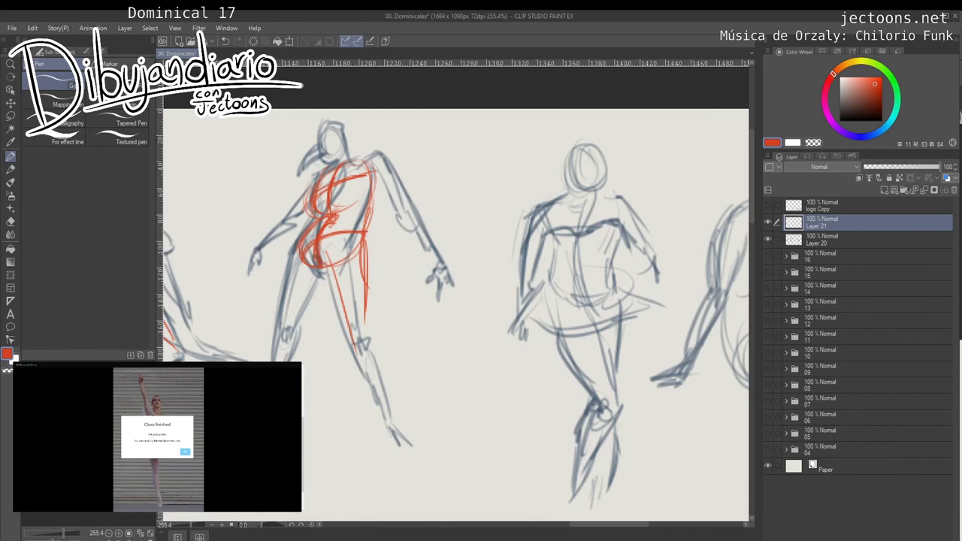
left_click_drag(368, 221, 365, 257)
left_click_drag(373, 204, 365, 230)
left_click_drag(376, 165, 368, 200)
mouse_move(364, 206)
left_mouse_down()
mouse_move(346, 236)
mouse_move(365, 249)
mouse_move(367, 301)
left_mouse_up()
left_click_drag(364, 236, 368, 328)
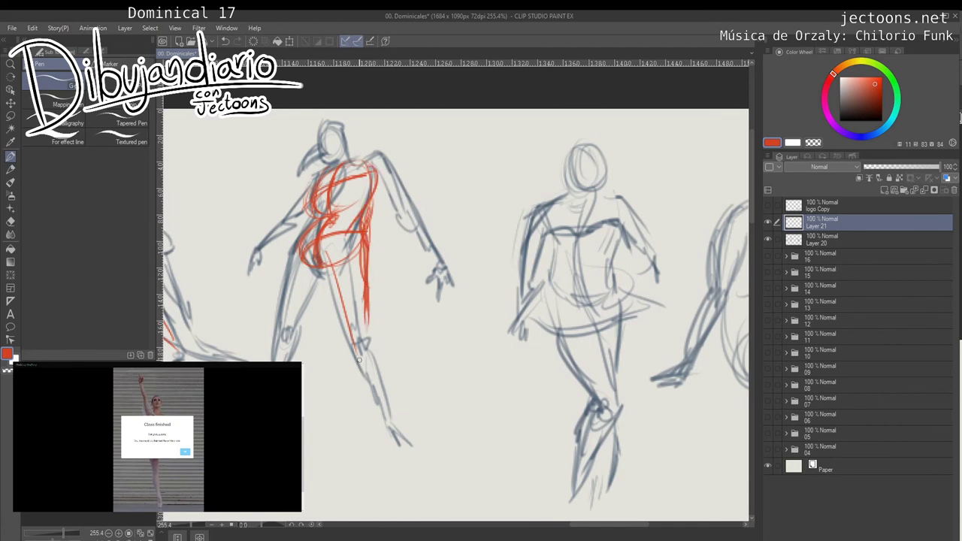
Mark the skirted standing figure with a red arrow and redraw its head, shoulder line, arm and diagonal torso line.
left_click_drag(452, 339, 400, 237)
mouse_move(586, 304)
left_mouse_down()
mouse_move(415, 338)
mouse_move(389, 368)
left_mouse_up()
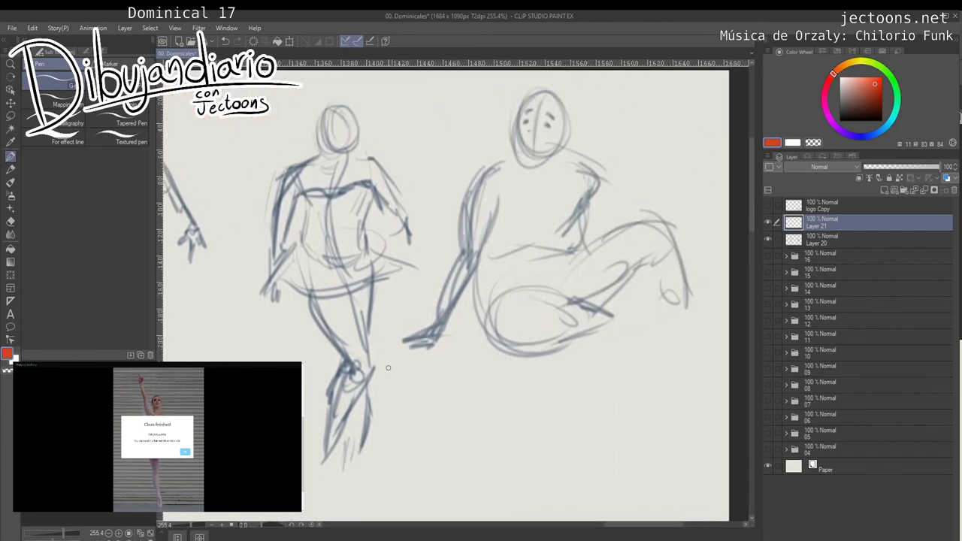
left_click_drag(410, 137, 403, 152)
mouse_move(335, 111)
left_mouse_down()
mouse_move(341, 164)
mouse_move(304, 159)
mouse_move(277, 255)
left_mouse_up()
left_click_drag(297, 177, 334, 263)
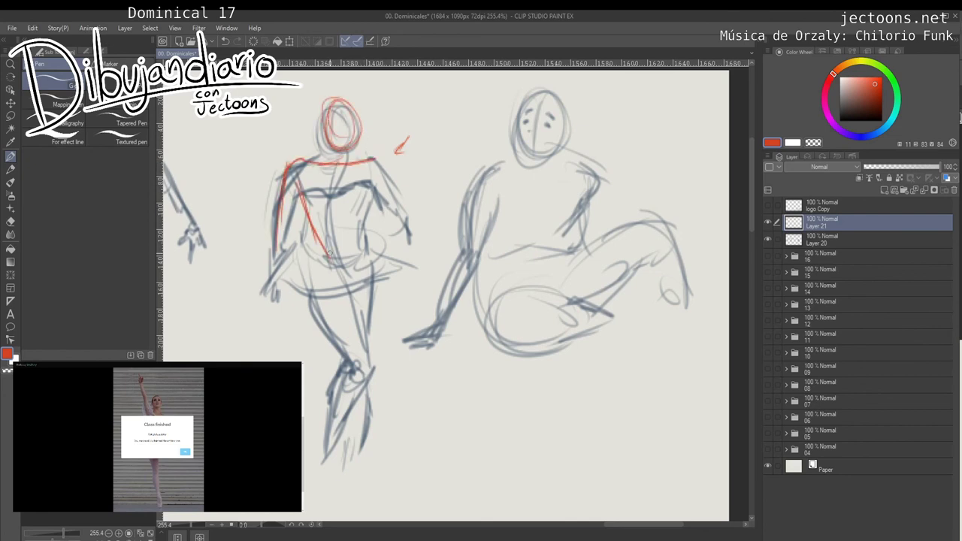
Redraw the skirted figure's hip and crossed legs in red, from the thigh through the knee to the foot.
left_click_drag(300, 206, 367, 359)
mouse_move(296, 179)
left_mouse_down()
mouse_move(346, 365)
mouse_move(366, 380)
left_mouse_up()
mouse_move(331, 310)
left_mouse_down()
mouse_move(361, 377)
mouse_move(346, 412)
left_mouse_up()
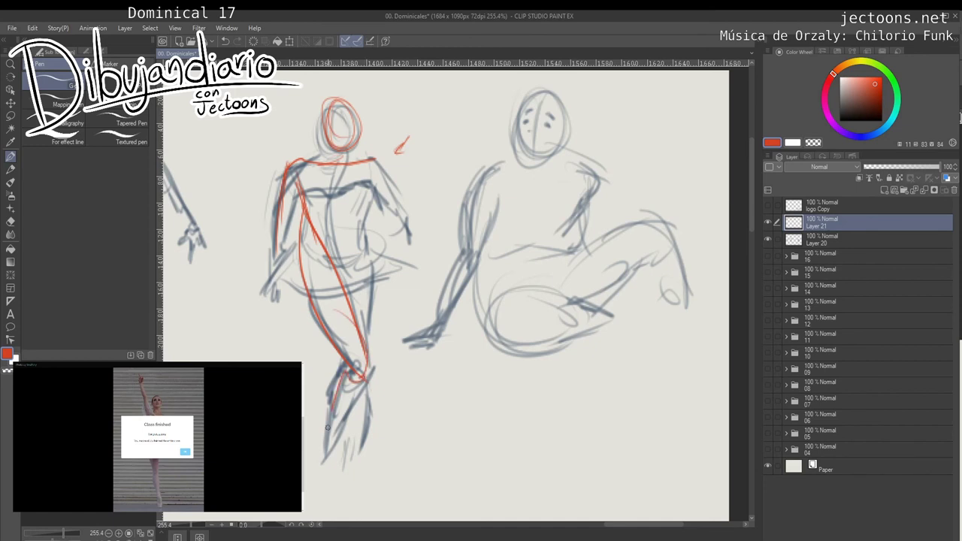
left_click_drag(373, 380, 308, 497)
left_click_drag(333, 456, 307, 496)
Add the skirted figure's thigh accent, opposite torso side and waist curve in red.
left_click_drag(341, 310, 339, 334)
left_click_drag(345, 226, 357, 235)
mouse_move(373, 160)
left_mouse_down()
mouse_move(368, 265)
mouse_move(344, 292)
left_mouse_up()
left_click_drag(305, 259, 334, 267)
Mark the last one-minute seated figure with a red arrow and redraw its shoulder, belly curve and bent arm.
mouse_move(606, 206)
left_mouse_down()
mouse_move(435, 207)
mouse_move(423, 232)
left_mouse_up()
mouse_move(450, 165)
left_mouse_down()
mouse_move(426, 179)
mouse_move(439, 184)
left_mouse_up()
mouse_move(274, 215)
left_mouse_down()
mouse_move(415, 190)
mouse_move(407, 226)
mouse_move(342, 267)
left_mouse_up()
left_click_drag(382, 218, 397, 239)
left_click_drag(388, 217, 408, 281)
left_click_drag(398, 233, 407, 264)
mouse_move(407, 265)
left_mouse_down()
mouse_move(331, 284)
mouse_move(409, 259)
left_mouse_up()
left_click_drag(379, 259, 365, 286)
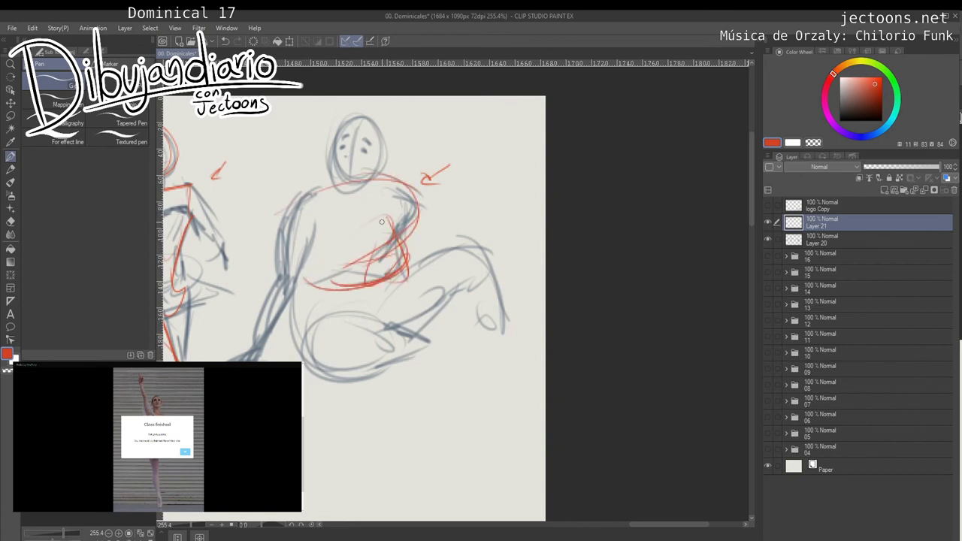
left_click_drag(394, 216, 395, 283)
Redraw the last seated figure's supporting arm, rounded thigh and folded lower leg in red.
mouse_move(303, 240)
left_mouse_down()
mouse_move(316, 199)
mouse_move(278, 286)
mouse_move(272, 331)
mouse_move(249, 358)
left_mouse_up()
mouse_move(369, 295)
left_mouse_down()
mouse_move(285, 347)
mouse_move(395, 354)
left_mouse_up()
left_click_drag(345, 324, 455, 349)
left_click_drag(347, 360, 433, 357)
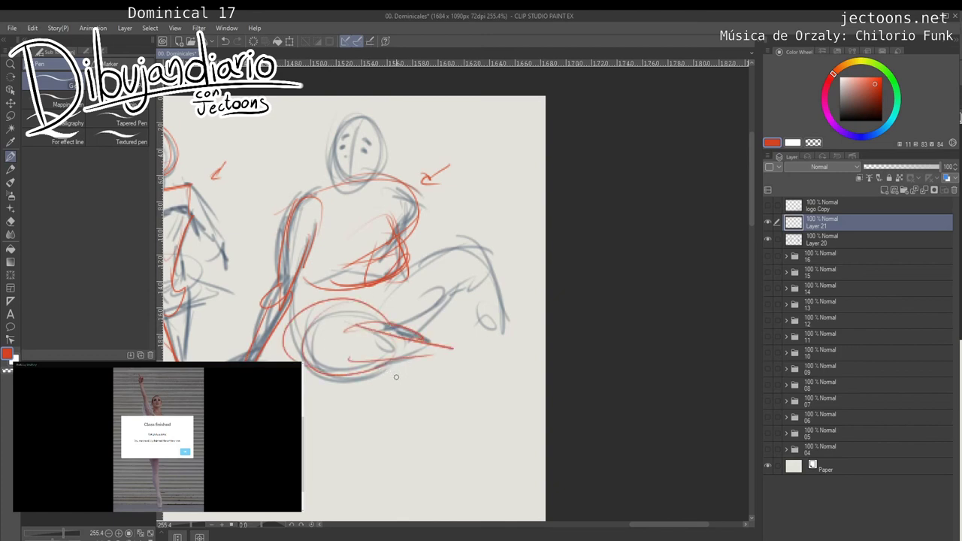
Switch to the pencil and mark the small hand study in the five-minute section with a red arrow.
left_click_drag(406, 396, 481, 241)
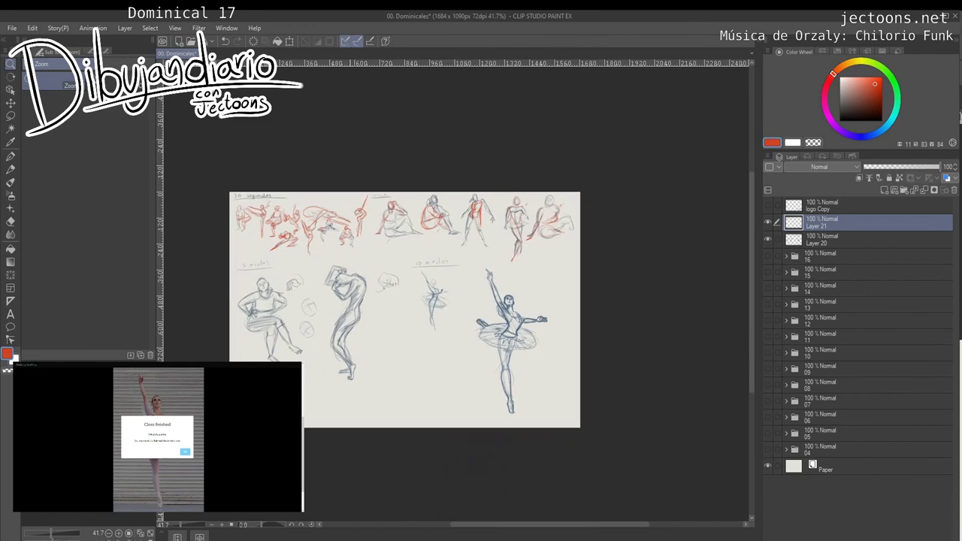
left_click_drag(295, 349, 391, 350)
mouse_move(361, 316)
left_mouse_down()
mouse_move(466, 398)
mouse_move(441, 393)
left_mouse_up()
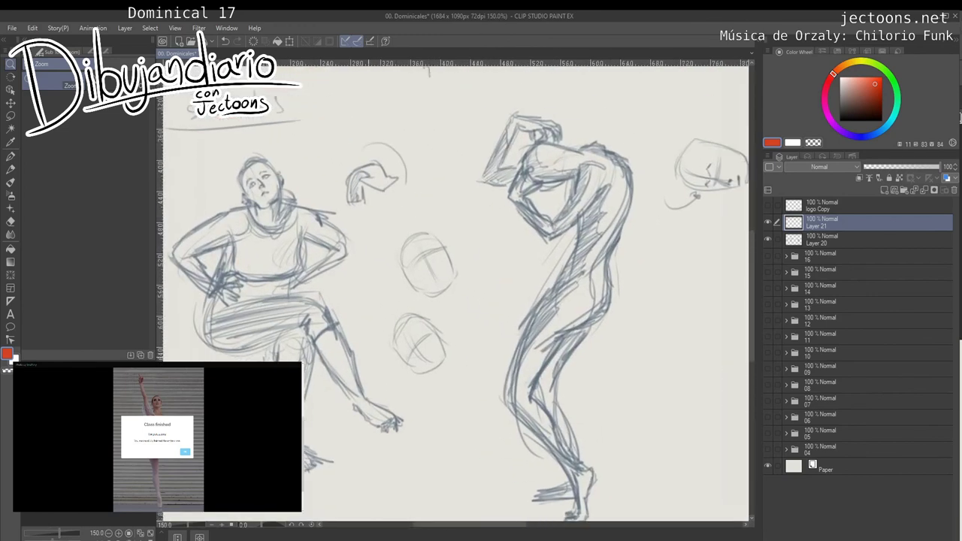
key("p")
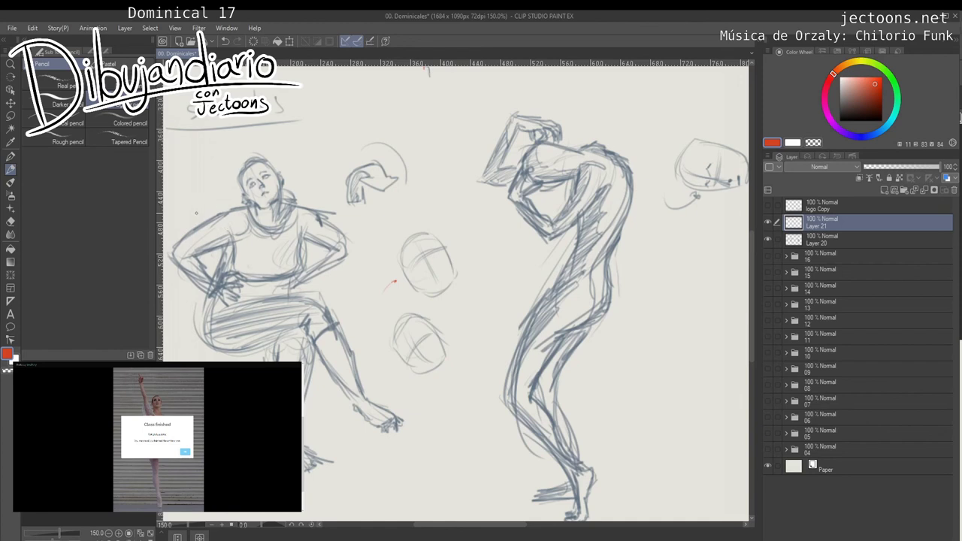
left_click_drag(410, 142, 391, 159)
left_click_drag(354, 415, 451, 401)
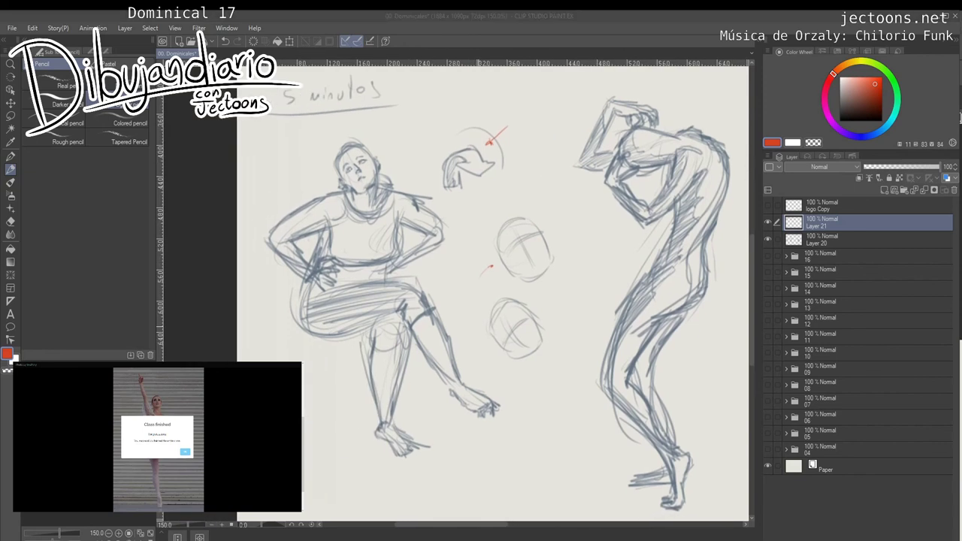
left_click(445, 295)
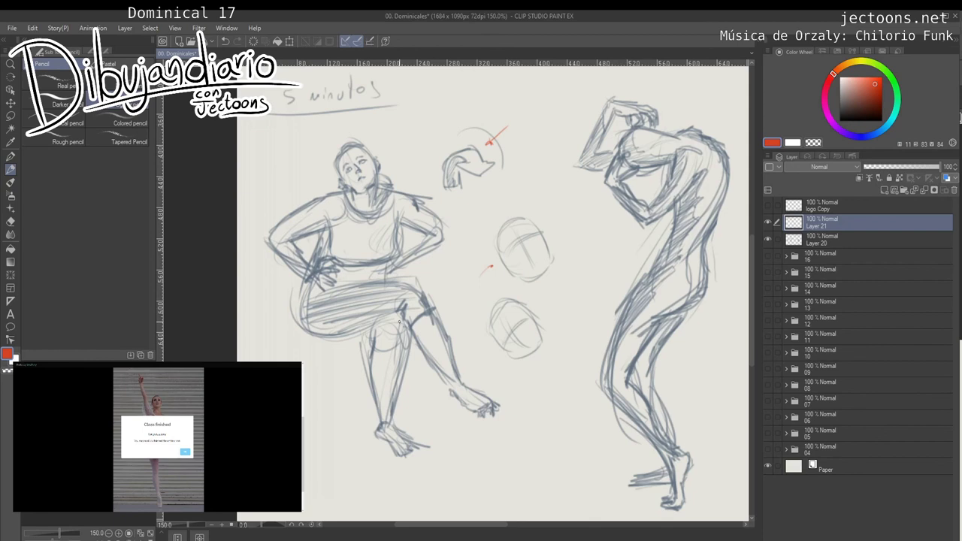
Redraw the five-minute seated figure's outer hip curve, waist side and lap line in red.
mouse_move(325, 234)
left_mouse_down()
mouse_move(300, 297)
mouse_move(302, 325)
left_mouse_up()
left_click_drag(383, 266, 367, 285)
left_click_drag(316, 290, 381, 283)
mouse_move(324, 288)
left_mouse_down()
mouse_move(392, 287)
mouse_move(385, 282)
left_mouse_up()
left_click_drag(387, 269, 389, 283)
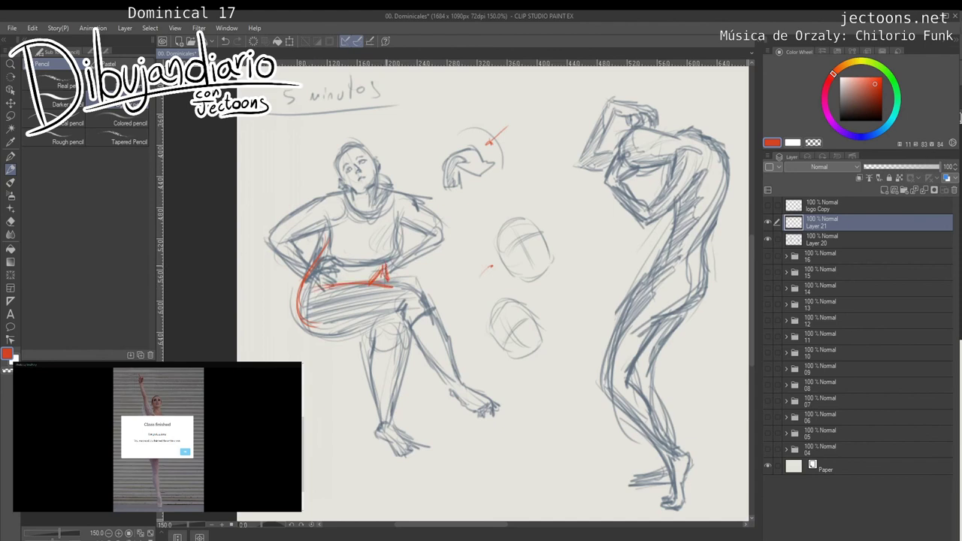
left_click_drag(329, 227, 320, 251)
left_click_drag(326, 230, 308, 263)
Redraw the five-minute seated figure's crossed thigh, knee and shin down to the ankle in red.
mouse_move(308, 319)
left_mouse_down()
mouse_move(355, 328)
mouse_move(377, 317)
mouse_move(296, 330)
mouse_move(389, 305)
mouse_move(399, 289)
left_mouse_up()
left_click_drag(380, 321, 409, 296)
left_click_drag(399, 289, 419, 308)
mouse_move(431, 308)
left_mouse_down()
mouse_move(437, 320)
mouse_move(404, 325)
mouse_move(441, 376)
mouse_move(450, 374)
left_mouse_up()
left_click_drag(444, 344, 451, 378)
left_click_drag(417, 324, 443, 375)
Correct the five-minute seated figure's hand on the hip and the opposite bent arm in red.
scroll(527, 70, "up", 1)
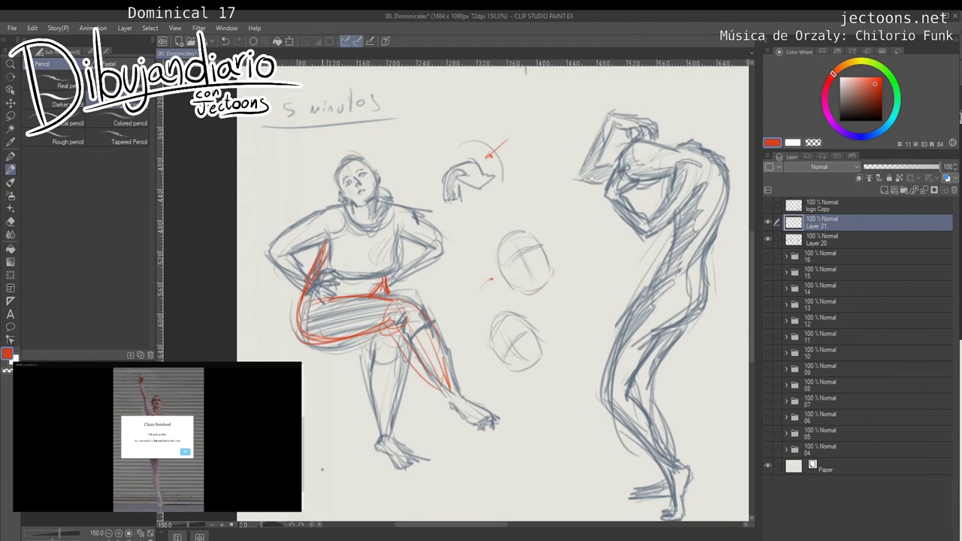
mouse_move(340, 293)
left_mouse_down()
mouse_move(373, 283)
mouse_move(312, 297)
left_mouse_up()
mouse_move(403, 245)
left_mouse_down()
mouse_move(392, 250)
mouse_move(441, 252)
mouse_move(414, 272)
mouse_move(389, 266)
mouse_move(384, 274)
left_mouse_up()
left_click_drag(328, 406, 313, 423)
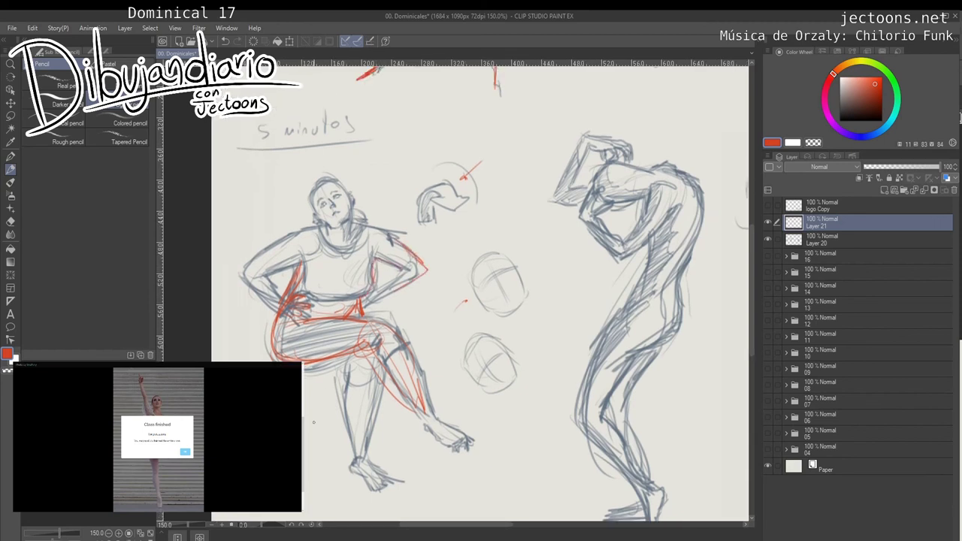
Add short red guide strokes between the five-minute seated figure's feet.
mouse_move(365, 289)
left_mouse_down()
mouse_move(314, 272)
mouse_move(321, 244)
left_mouse_up()
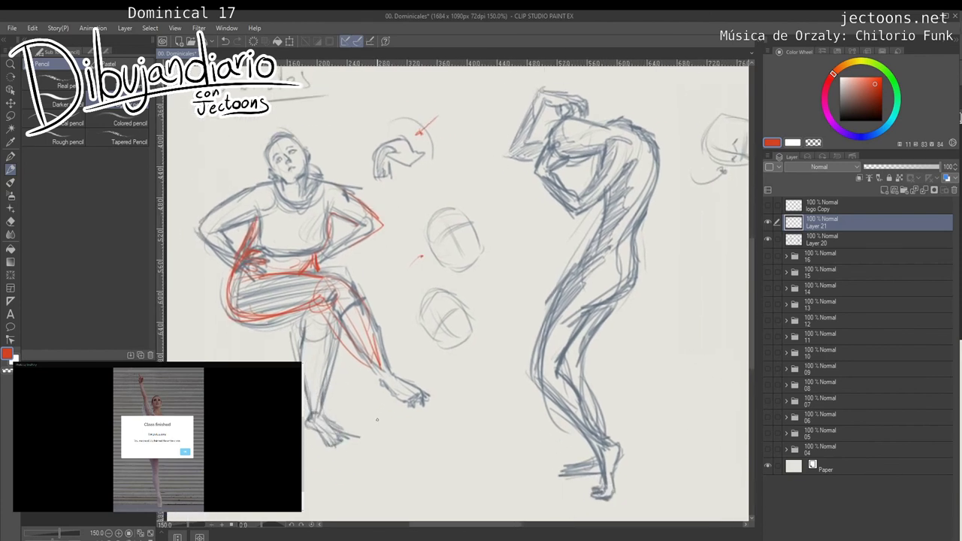
left_click_drag(377, 419, 397, 411)
mouse_move(376, 415)
left_mouse_down()
mouse_move(372, 427)
mouse_move(361, 421)
left_mouse_up()
left_click_drag(451, 301, 457, 299)
Redraw the angular raised forearm of the five-minute bent-over standing figure in red.
mouse_move(527, 286)
left_mouse_down()
mouse_move(431, 306)
mouse_move(350, 300)
mouse_move(328, 310)
mouse_move(347, 313)
left_mouse_up()
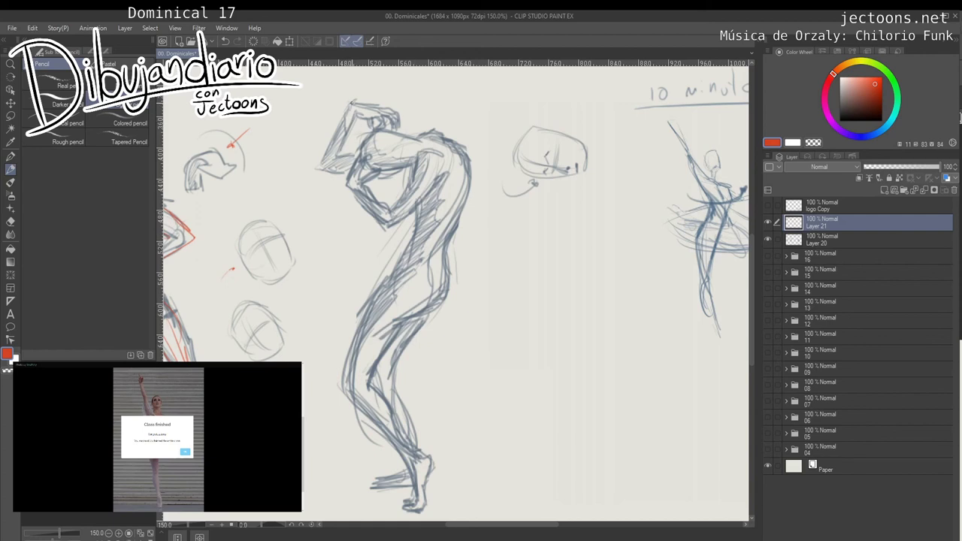
mouse_move(352, 102)
left_mouse_down()
mouse_move(324, 161)
mouse_move(331, 143)
mouse_move(347, 174)
mouse_move(318, 171)
left_mouse_up()
mouse_move(349, 129)
left_mouse_down()
mouse_move(336, 157)
mouse_move(353, 155)
left_mouse_up()
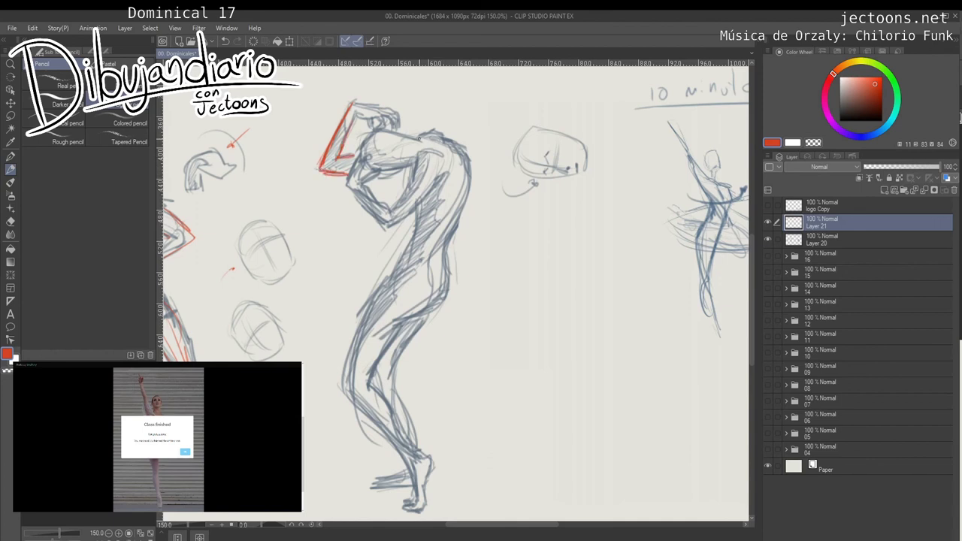
Redraw the bent-over figure's shoulder, back, buttocks and underside of the thigh in red.
mouse_move(412, 138)
left_mouse_down()
mouse_move(439, 132)
mouse_move(460, 152)
mouse_move(455, 242)
left_mouse_up()
mouse_move(460, 206)
left_mouse_down()
mouse_move(448, 248)
mouse_move(453, 302)
mouse_move(383, 334)
left_mouse_up()
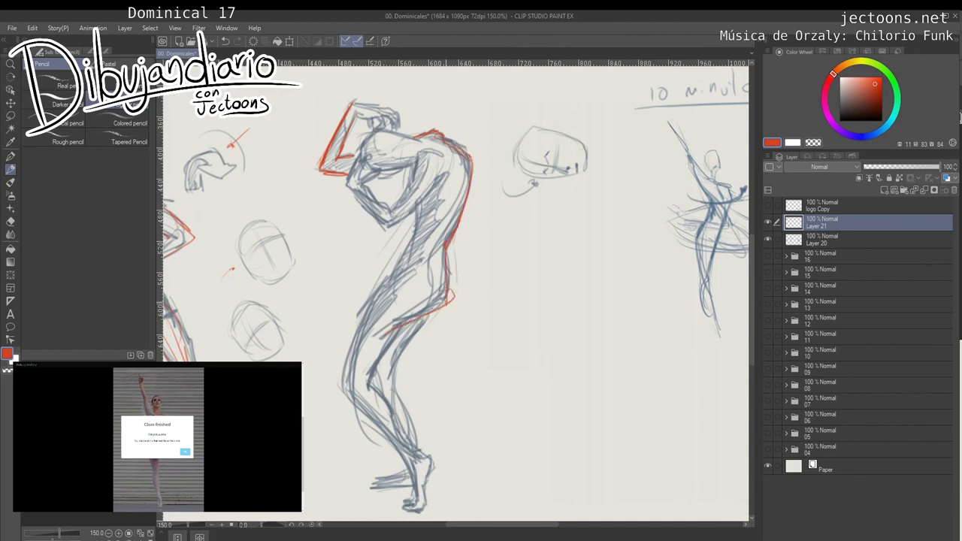
left_click_drag(448, 302, 403, 323)
Redraw the bent-over figure's thighs, lower legs, heel and foot in red.
key("ctrl+space")
left_click_drag(421, 334, 345, 339)
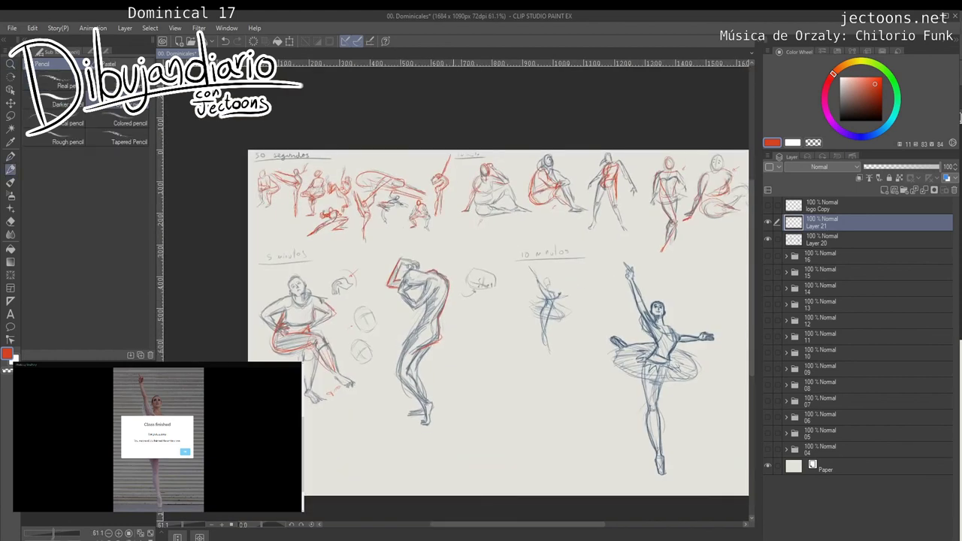
mouse_move(436, 395)
left_mouse_down()
mouse_move(393, 362)
mouse_move(421, 357)
mouse_move(357, 305)
left_mouse_up()
scroll(366, 361, "up", 5)
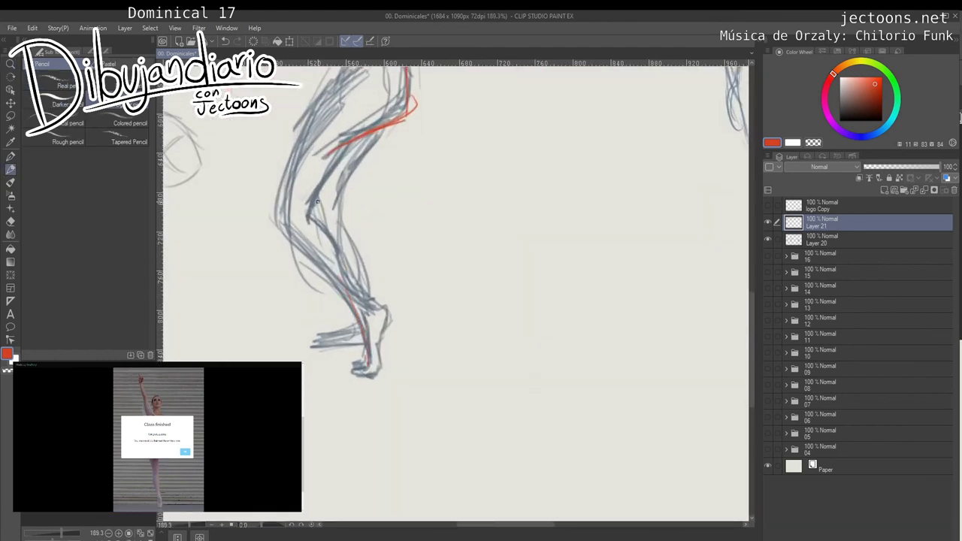
mouse_move(372, 133)
left_mouse_down()
mouse_move(313, 212)
mouse_move(359, 293)
mouse_move(382, 306)
mouse_move(383, 355)
left_mouse_up()
mouse_move(372, 312)
left_mouse_down()
mouse_move(360, 370)
mouse_move(381, 372)
mouse_move(382, 324)
left_mouse_up()
mouse_move(316, 114)
left_mouse_down()
mouse_move(280, 218)
mouse_move(357, 308)
left_mouse_up()
mouse_move(298, 239)
left_mouse_down()
mouse_move(328, 279)
mouse_move(319, 115)
mouse_move(278, 279)
left_mouse_up()
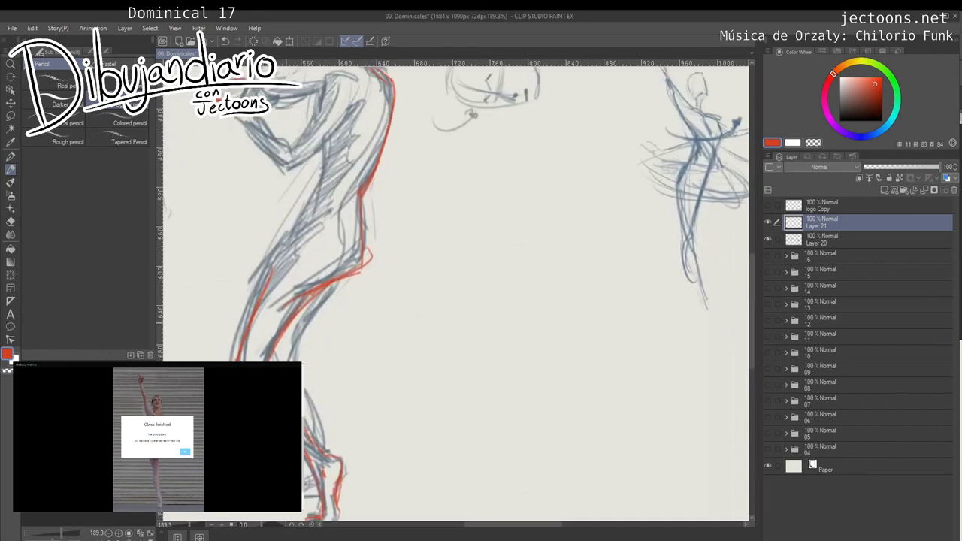
Redraw the large ten-minute ballerina's supporting leg in red with the pencil, from the tutu to the ankle.
left_click_drag(365, 361, 226, 352)
left_click_drag(531, 404, 453, 415)
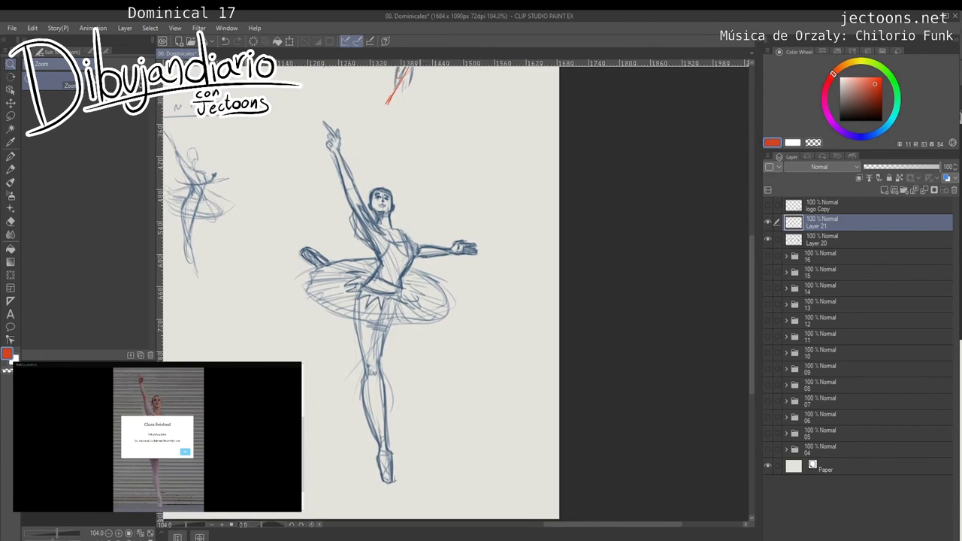
key("p")
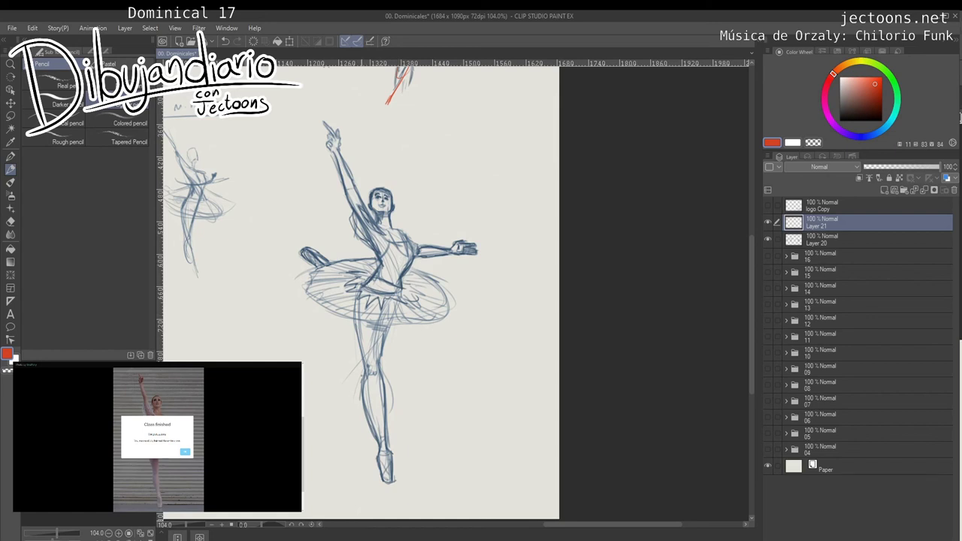
left_click_drag(360, 323, 364, 347)
mouse_move(392, 300)
left_mouse_down()
mouse_move(380, 353)
mouse_move(367, 365)
mouse_move(376, 426)
left_mouse_up()
mouse_move(381, 373)
left_mouse_down()
mouse_move(388, 448)
mouse_move(377, 453)
mouse_move(388, 461)
left_mouse_up()
left_click_drag(382, 427, 384, 444)
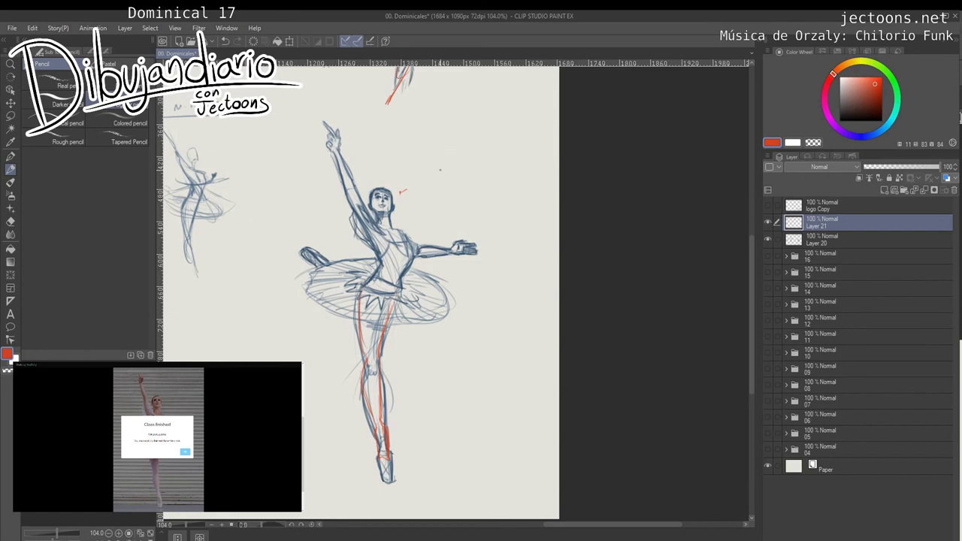
Sketch a small red hand study beside the ballerina from a circle, erasing and redrawing the first finger strokes.
left_click_drag(450, 141, 458, 161)
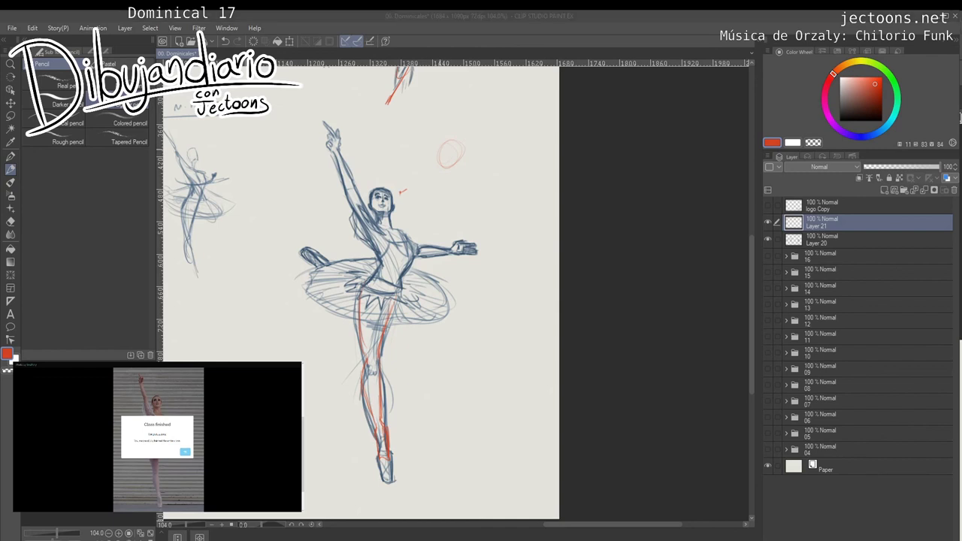
left_click(445, 156)
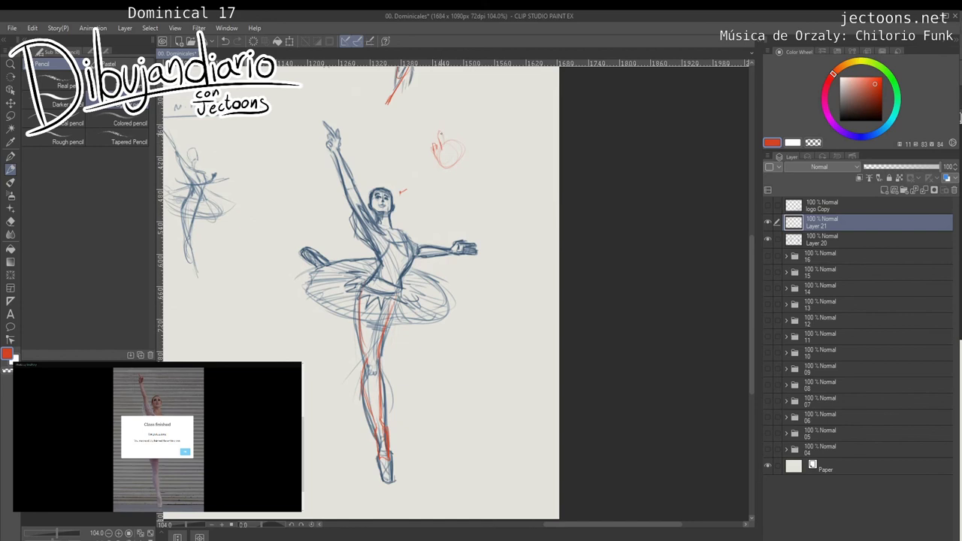
key("e")
left_click_drag(453, 128, 430, 151)
key("p")
left_click_drag(466, 139, 465, 151)
mouse_move(457, 144)
left_mouse_down()
mouse_move(440, 108)
mouse_move(450, 136)
left_mouse_up()
left_click_drag(449, 130, 434, 155)
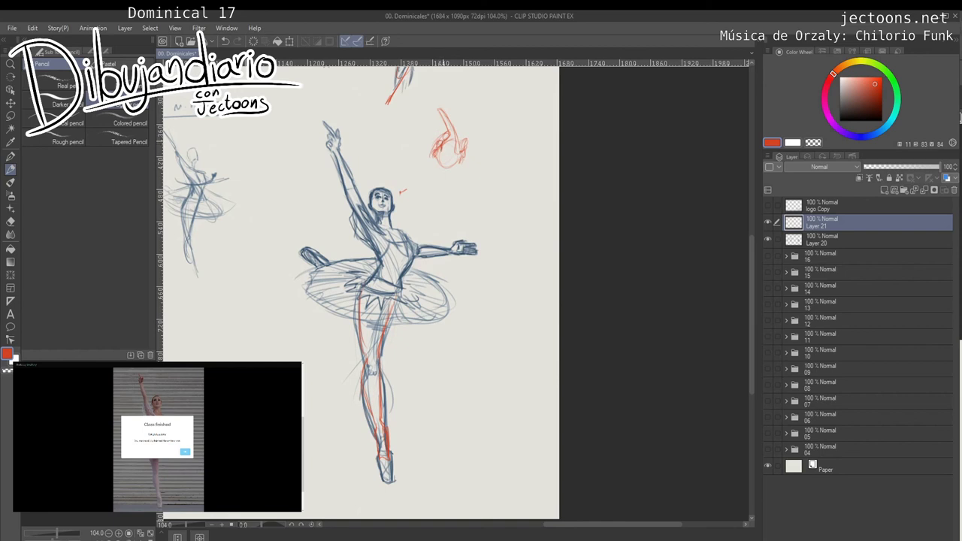
Strengthen the palm, folded fingers and extended finger of the red hand study.
left_click_drag(434, 152, 442, 166)
mouse_move(444, 157)
left_mouse_down()
mouse_move(453, 169)
mouse_move(463, 161)
left_mouse_up()
mouse_move(453, 147)
left_mouse_down()
mouse_move(459, 162)
mouse_move(463, 139)
mouse_move(468, 152)
left_mouse_up()
left_click_drag(453, 121, 454, 146)
mouse_move(442, 111)
left_mouse_down()
mouse_move(453, 135)
mouse_move(438, 153)
left_mouse_up()
left_click_drag(444, 135, 440, 144)
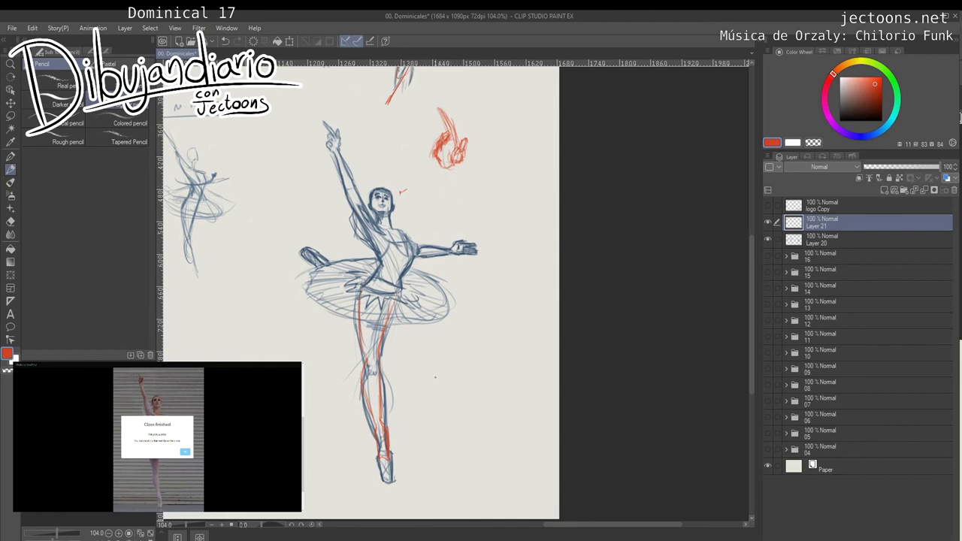
Review the whole page of corrected sketches and switch to another window.
scroll(429, 317, "down", 3)
left_click_drag(429, 318, 572, 310)
scroll(581, 321, "down", 1)
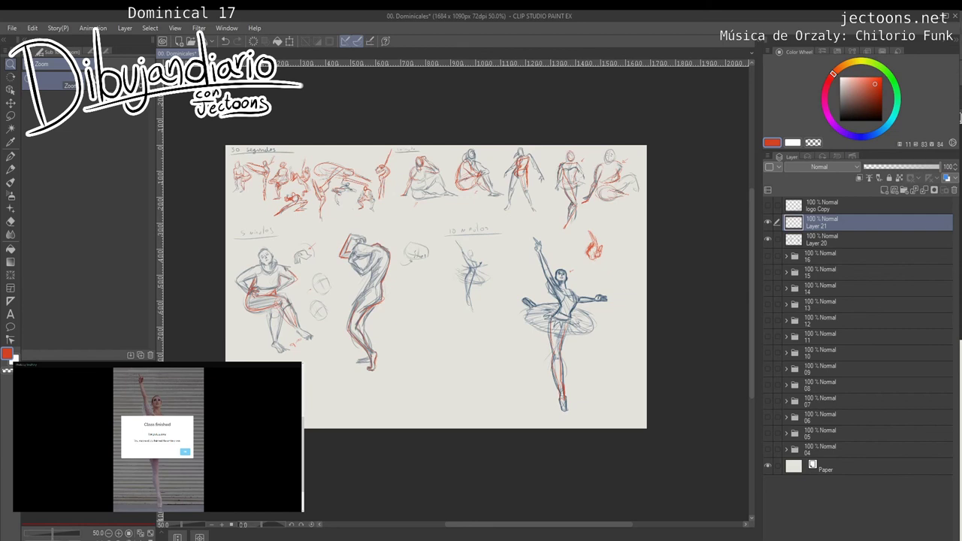
key("alt+Tab")
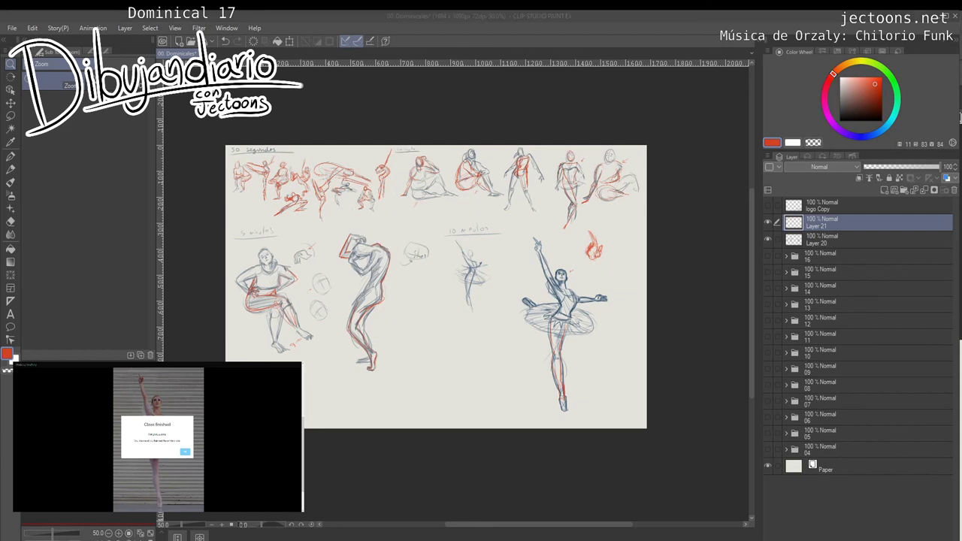